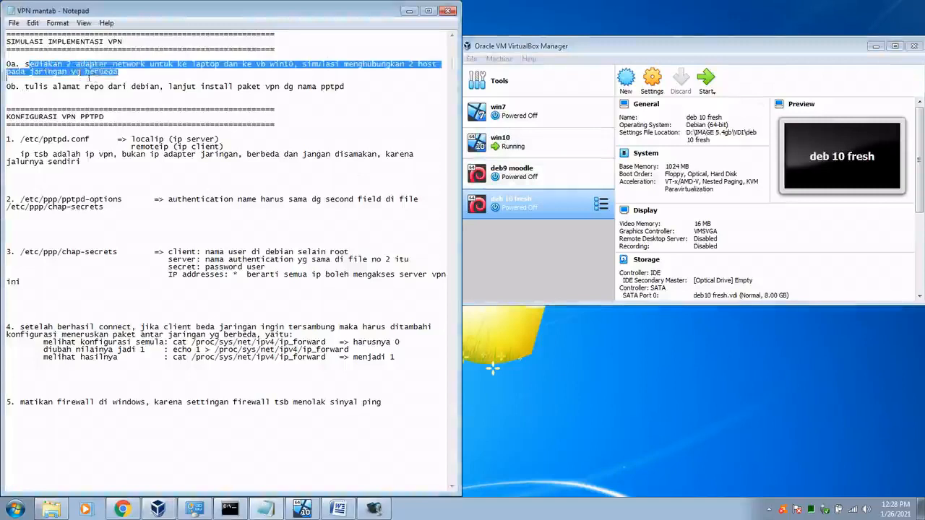
Step: Highlight the two-network-adapter note, then start cloning the deb 10 fresh VM from VirtualBox Manager
{"action": "left_click", "coordinate": [156, 86]}
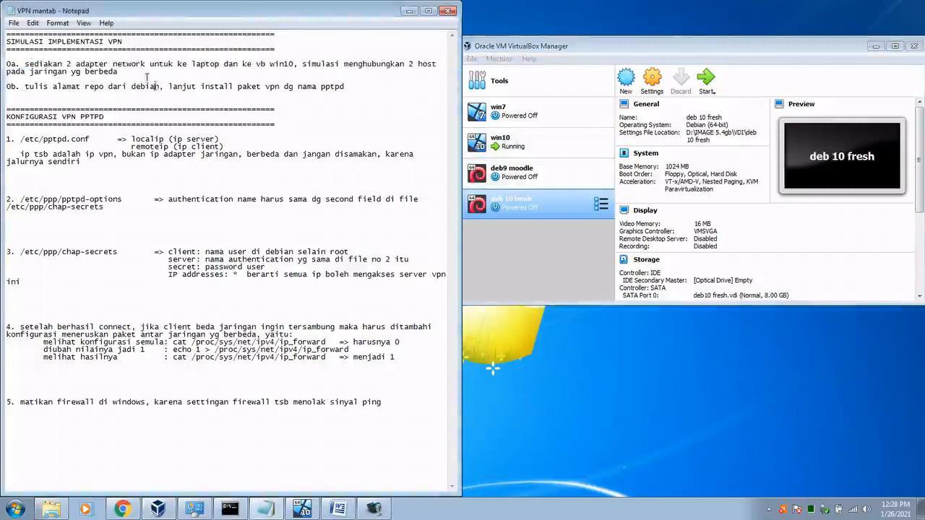
{"action": "left_click_drag", "start_coordinate": [57, 61], "coordinate": [203, 70]}
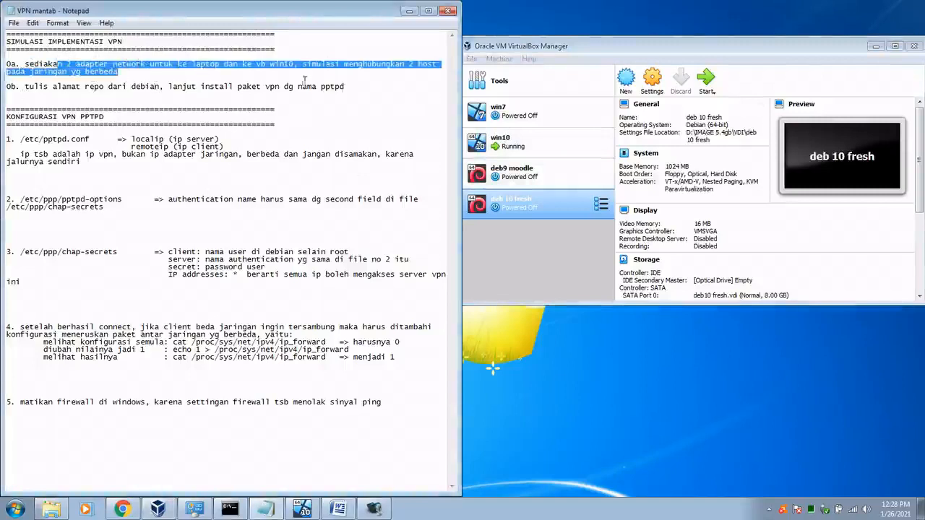
{"action": "left_click", "coordinate": [532, 208]}
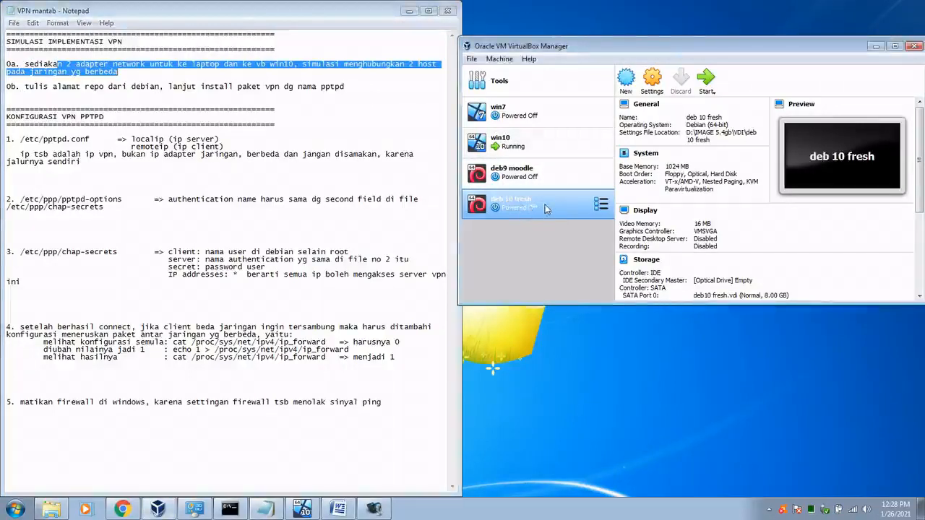
{"action": "right_click", "coordinate": [516, 207]}
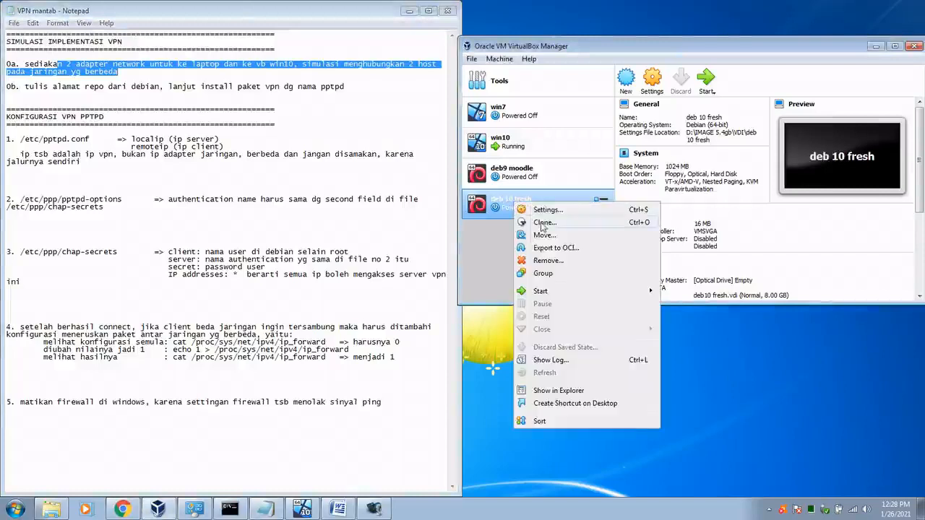
{"action": "left_click", "coordinate": [541, 223]}
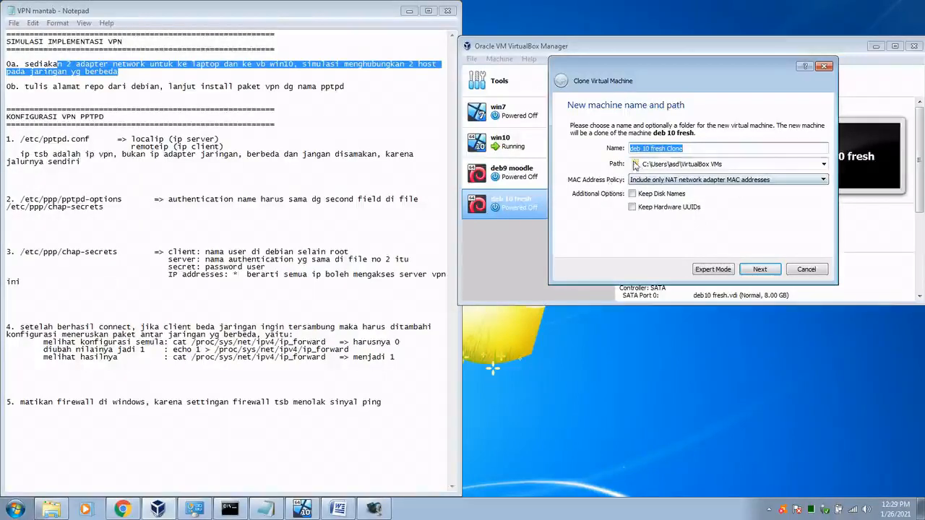
Step: Set the clone's storage path to D:\IMAGE 5.4gb\VDI
{"action": "left_click", "coordinate": [824, 165]}
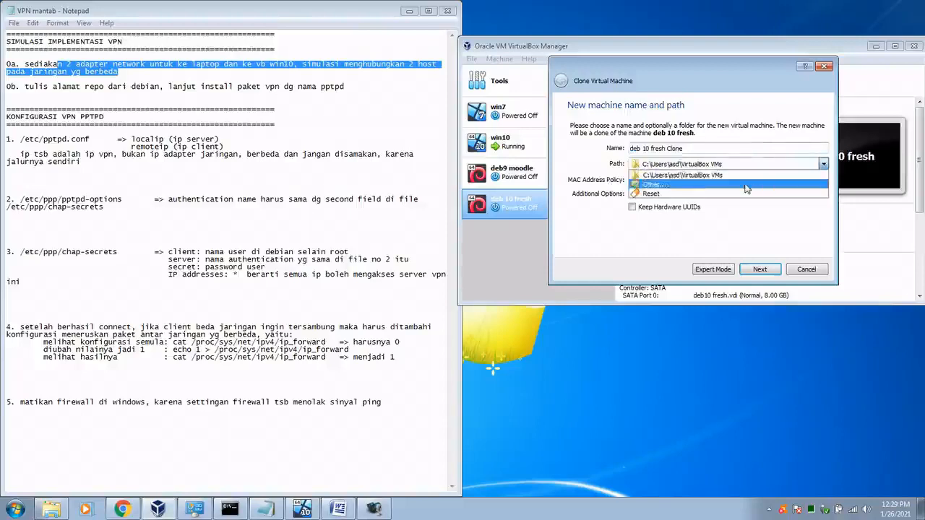
{"action": "left_click", "coordinate": [687, 188]}
{"action": "scroll", "coordinate": [555, 285], "scroll_direction": "down", "scroll_amount": 2}
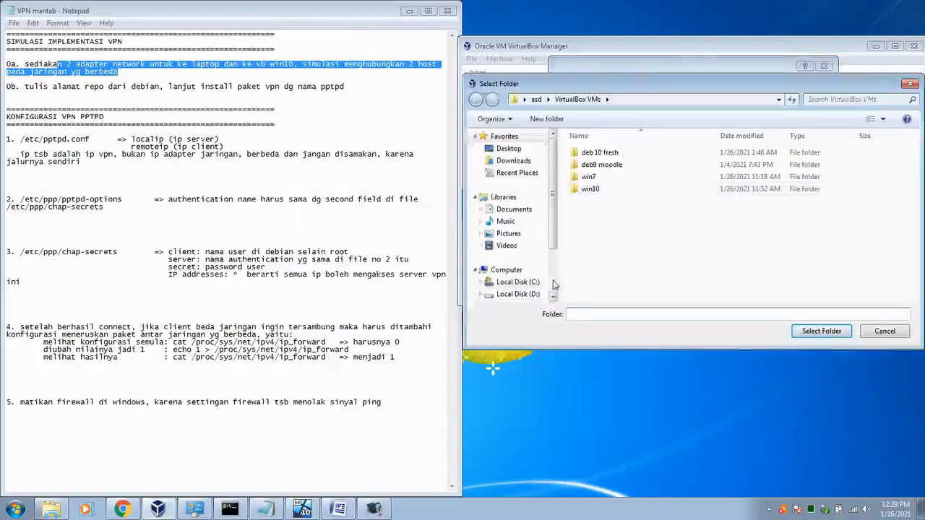
{"action": "left_click", "coordinate": [517, 219]}
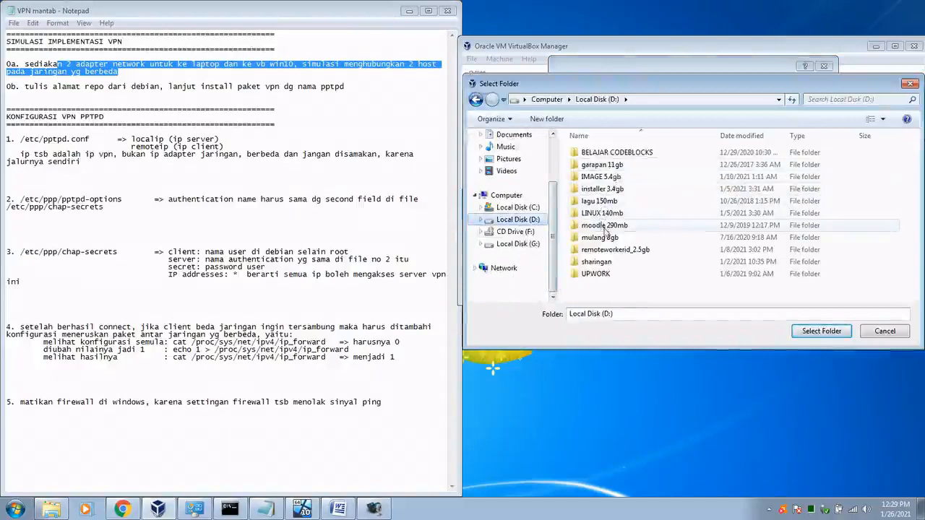
{"action": "double_click", "coordinate": [600, 177]}
{"action": "left_click", "coordinate": [586, 154]}
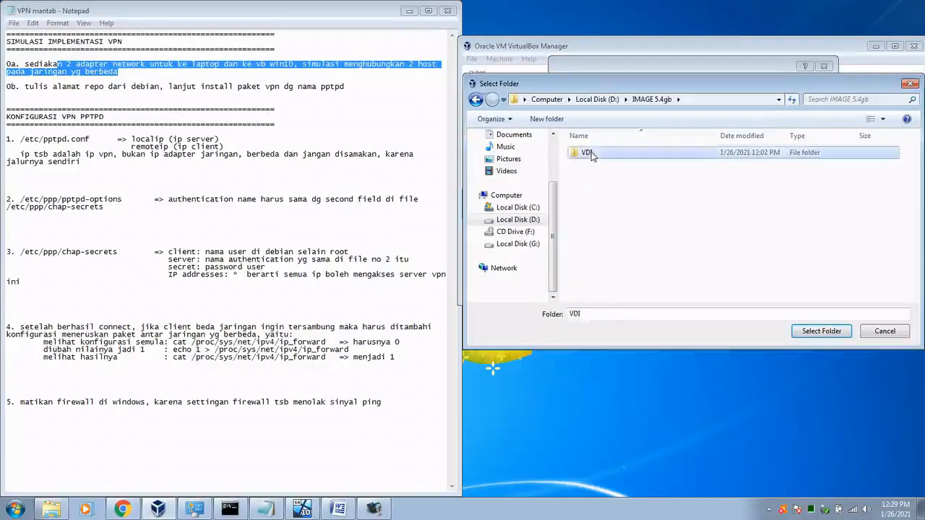
{"action": "double_click", "coordinate": [589, 153]}
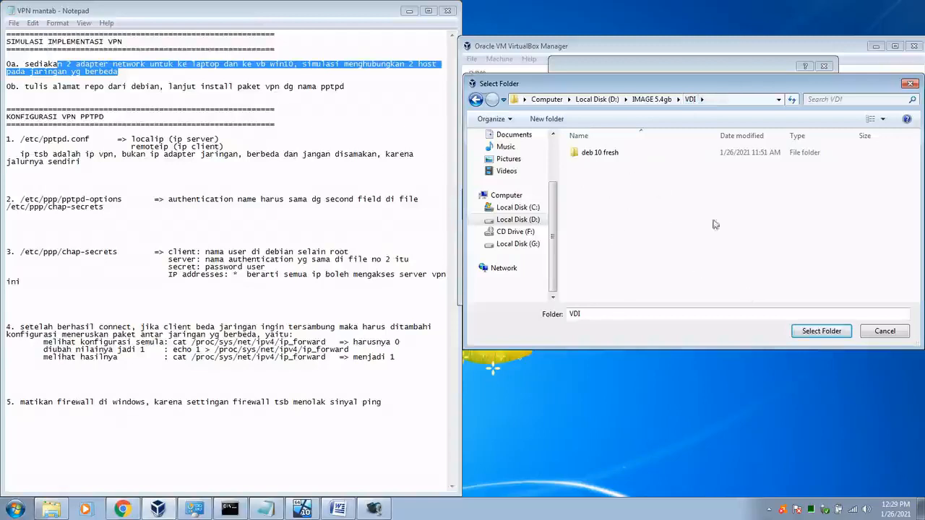
{"action": "left_click", "coordinate": [816, 331]}
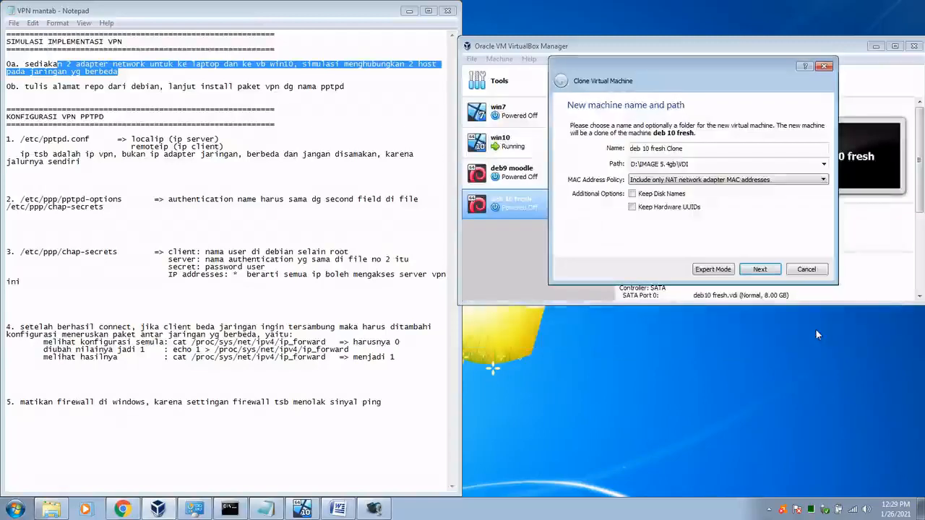
Step: Keep the name 'deb 10 fresh Clone' and start a Full clone
{"action": "left_click", "coordinate": [691, 148]}
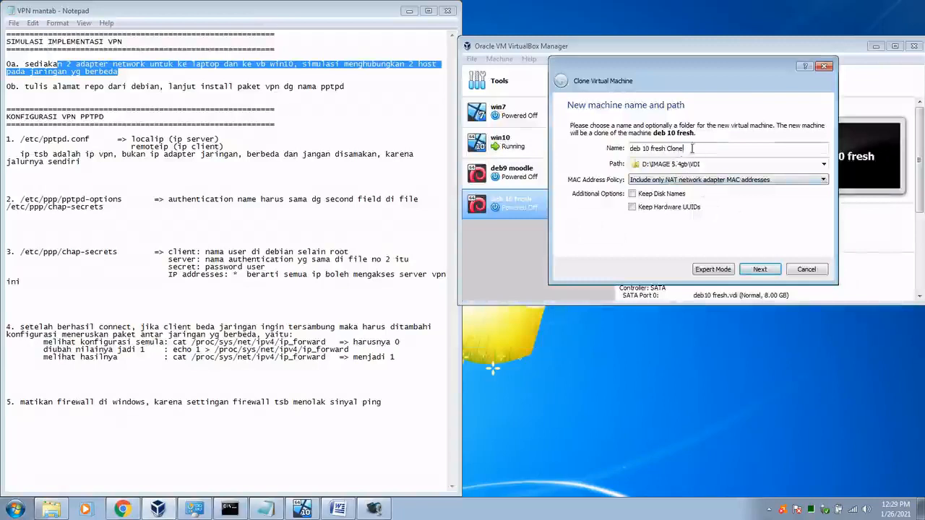
{"action": "mouse_move", "coordinate": [692, 148]}
{"action": "left_mouse_down"}
{"action": "mouse_move", "coordinate": [613, 147]}
{"action": "mouse_move", "coordinate": [704, 149]}
{"action": "mouse_move", "coordinate": [608, 147]}
{"action": "mouse_move", "coordinate": [698, 147]}
{"action": "left_mouse_up"}
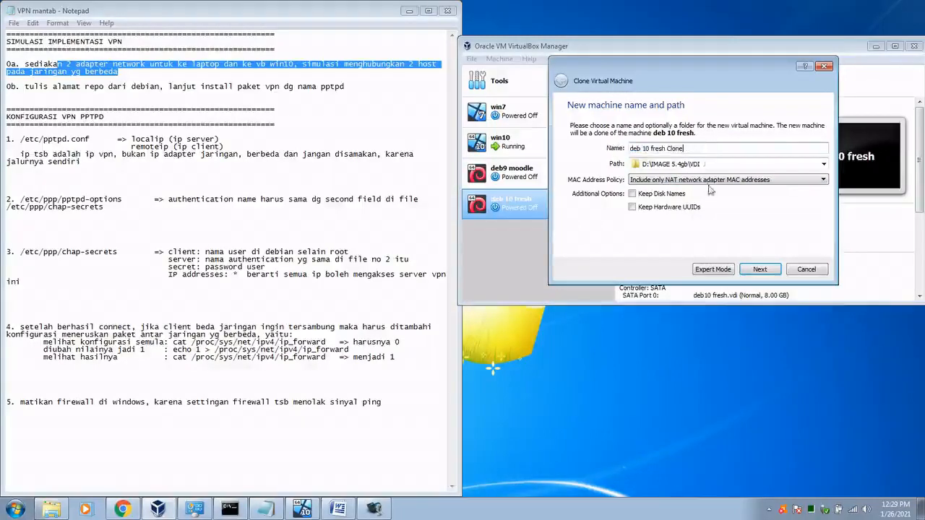
{"action": "left_click", "coordinate": [770, 269]}
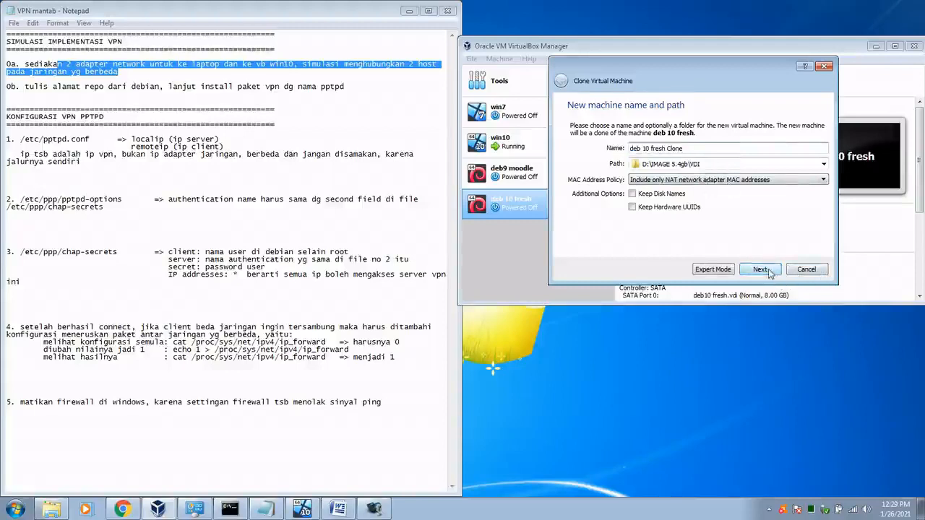
{"action": "left_click", "coordinate": [758, 271]}
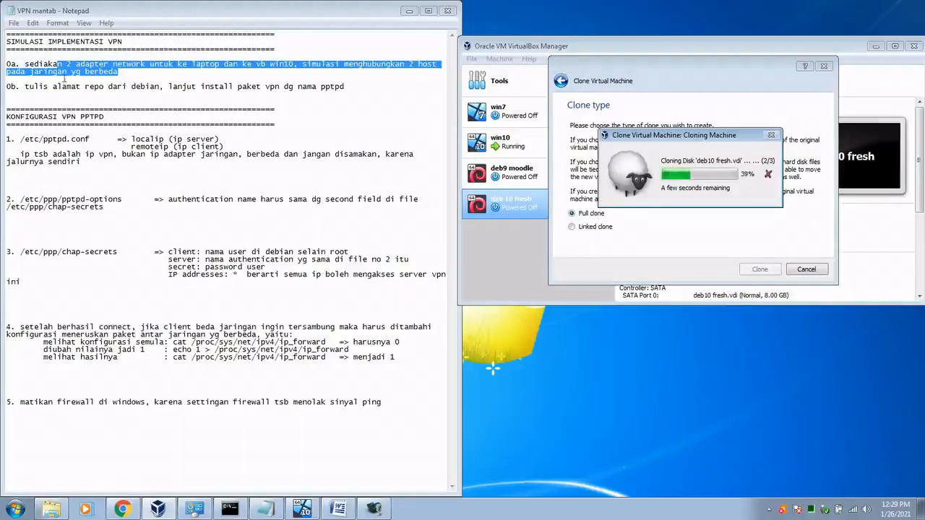
Step: Re-highlight the note about two network adapters while the cloning finishes
{"action": "left_click", "coordinate": [179, 75]}
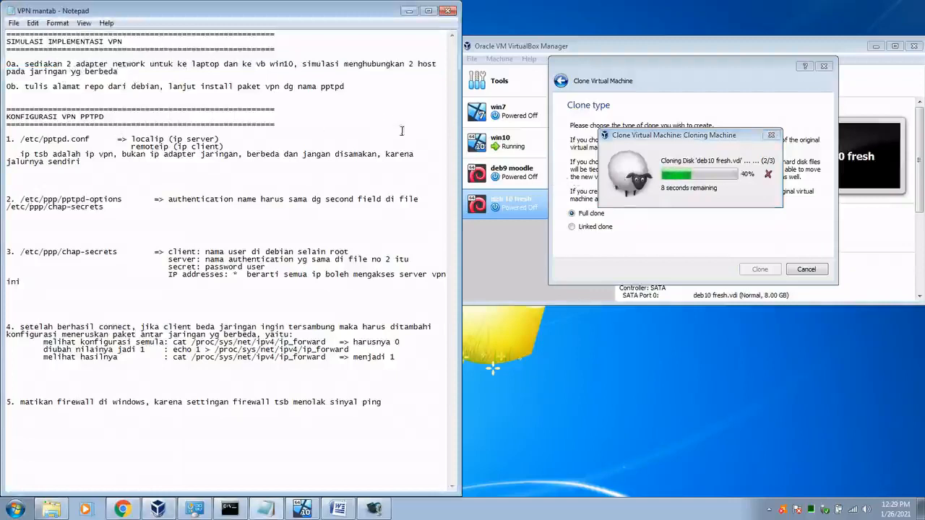
{"action": "left_click_drag", "start_coordinate": [66, 64], "coordinate": [248, 64]}
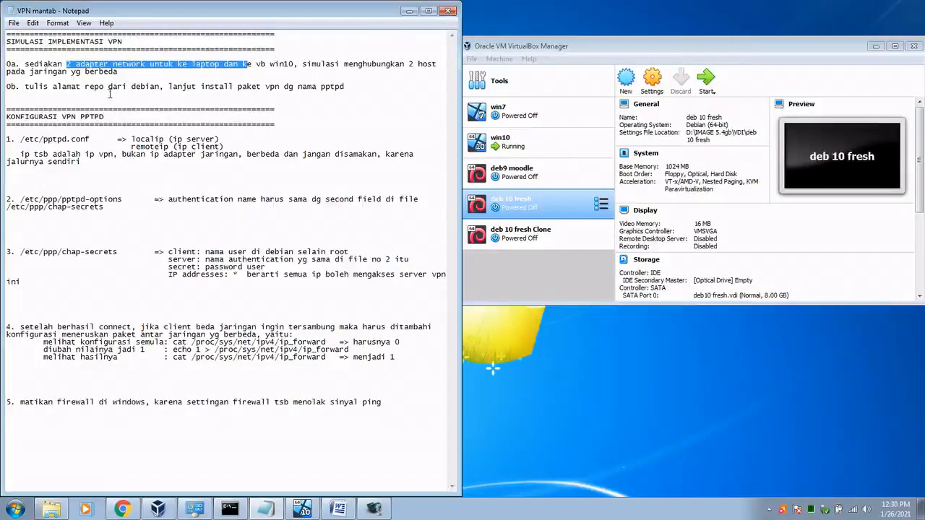
Step: Attach the clone's Adapter 1 to a Host-only Adapter network
{"action": "left_click", "coordinate": [534, 233]}
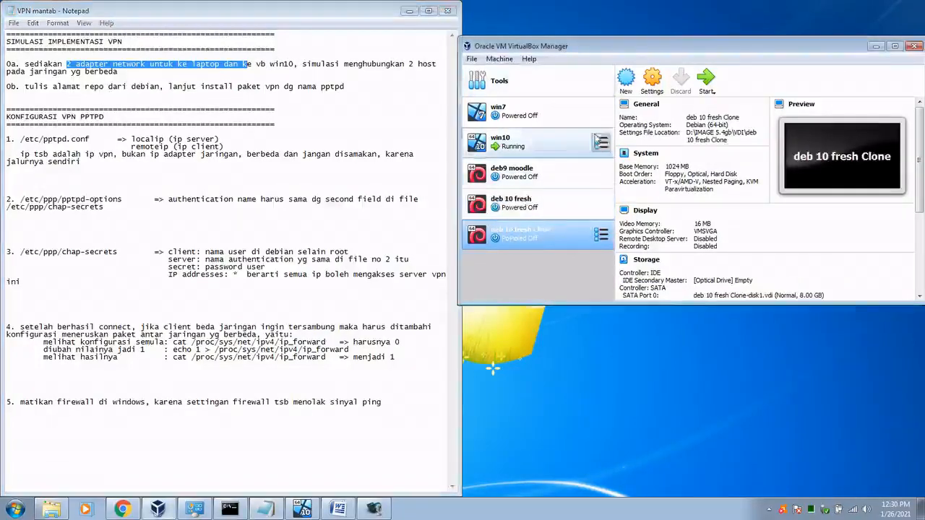
{"action": "left_click", "coordinate": [651, 80]}
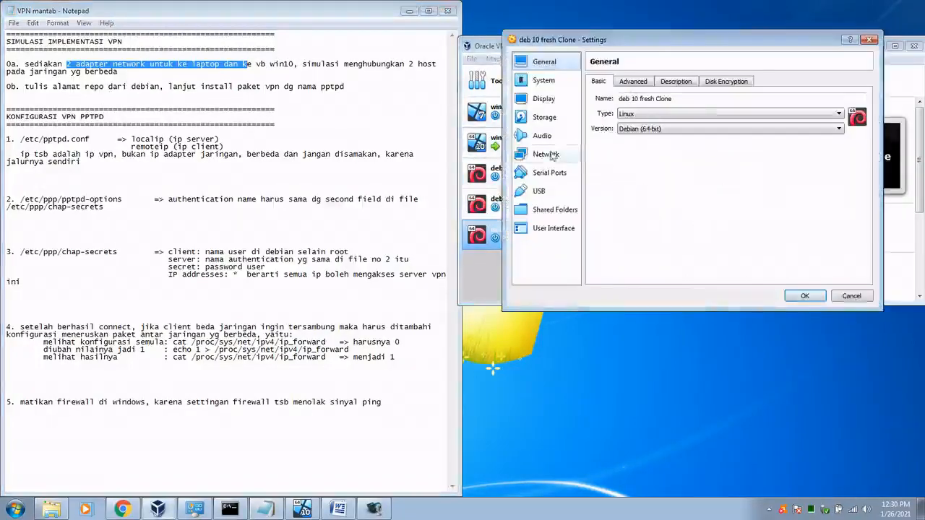
{"action": "left_click", "coordinate": [553, 155]}
{"action": "left_click", "coordinate": [693, 112]}
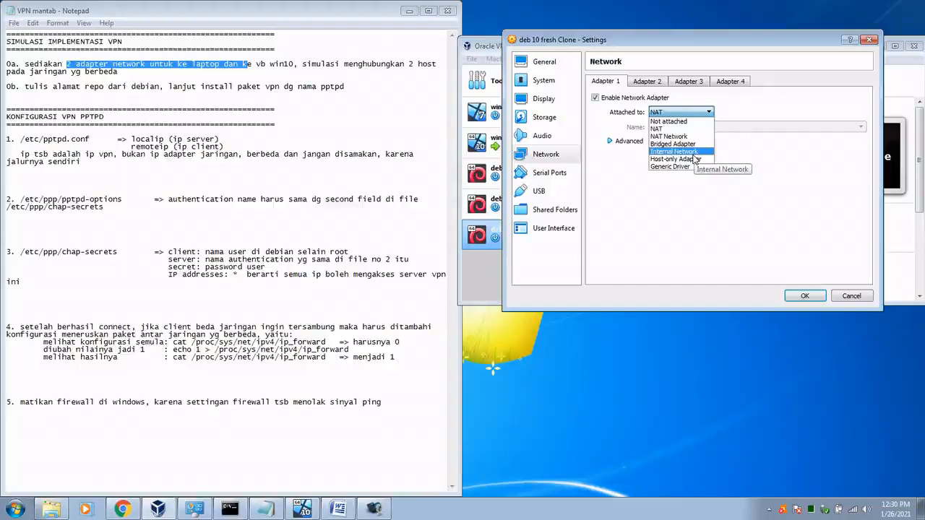
{"action": "left_click", "coordinate": [690, 159]}
Step: Enable Adapter 2 on Internal Network 'intnet', review the other adapters, and save
{"action": "left_click", "coordinate": [659, 82]}
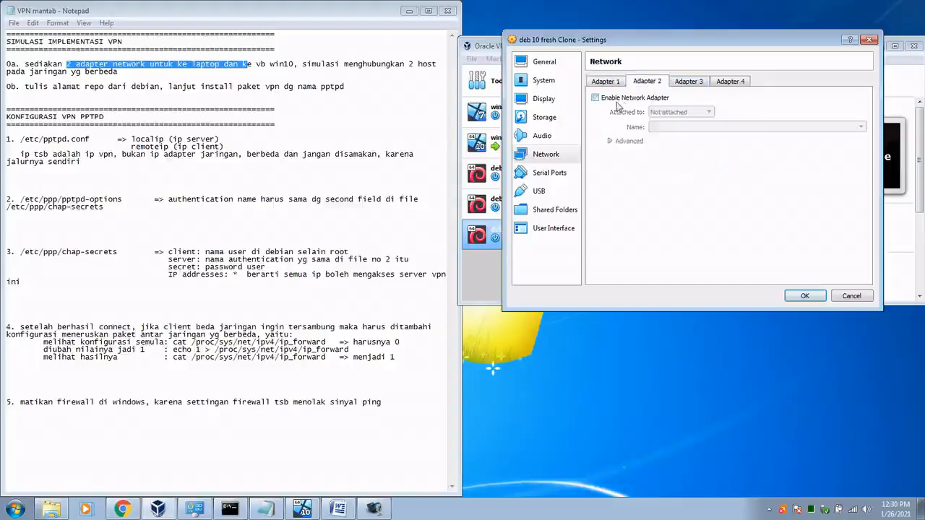
{"action": "left_click", "coordinate": [618, 105]}
{"action": "left_click", "coordinate": [683, 114]}
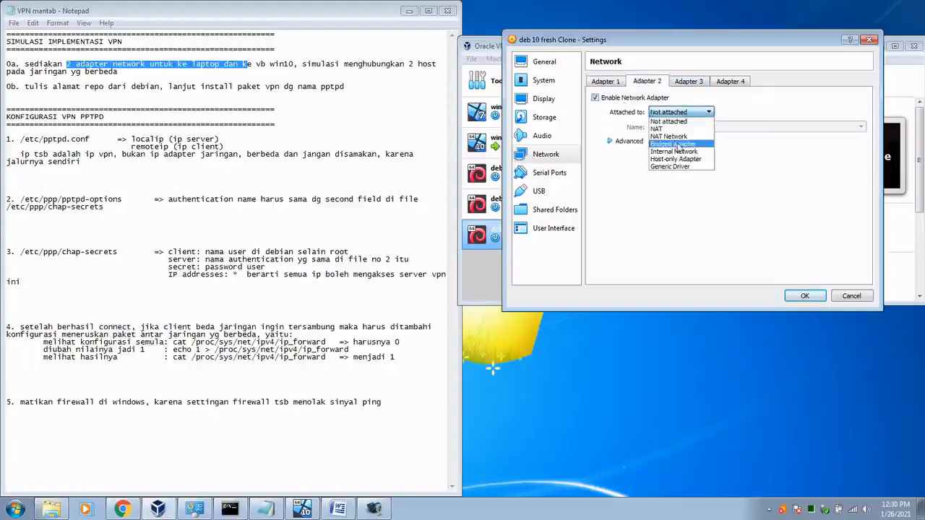
{"action": "left_click", "coordinate": [682, 152]}
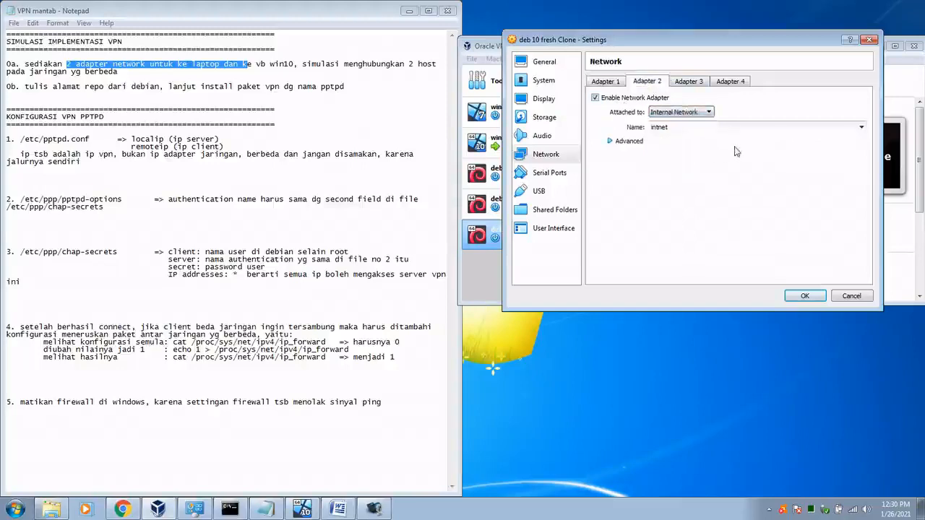
{"action": "left_click", "coordinate": [700, 82]}
{"action": "left_click", "coordinate": [731, 82]}
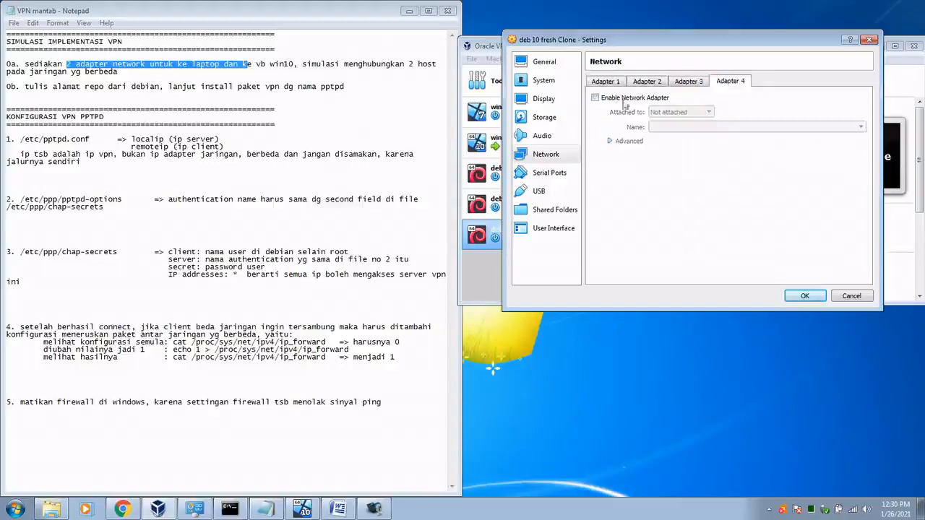
{"action": "left_click", "coordinate": [689, 82]}
{"action": "left_click", "coordinate": [642, 82]}
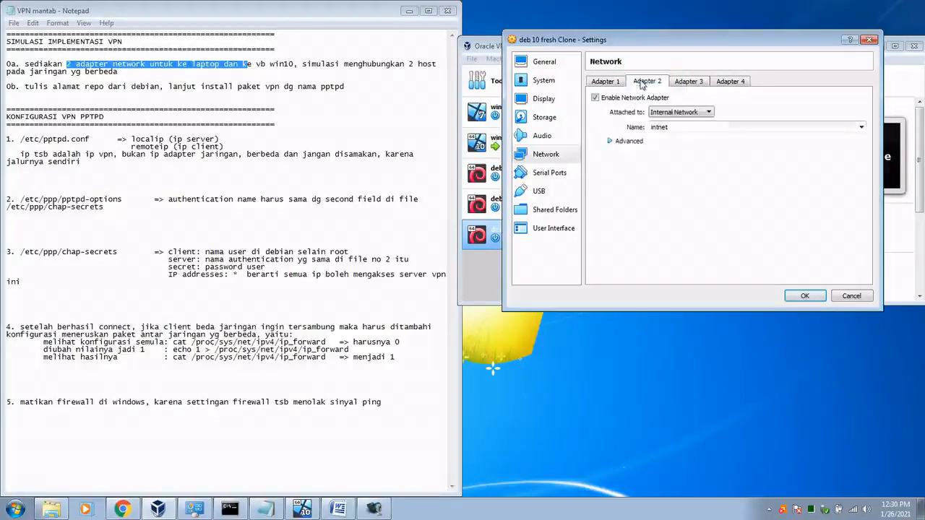
{"action": "left_click", "coordinate": [620, 84]}
{"action": "left_click", "coordinate": [640, 84]}
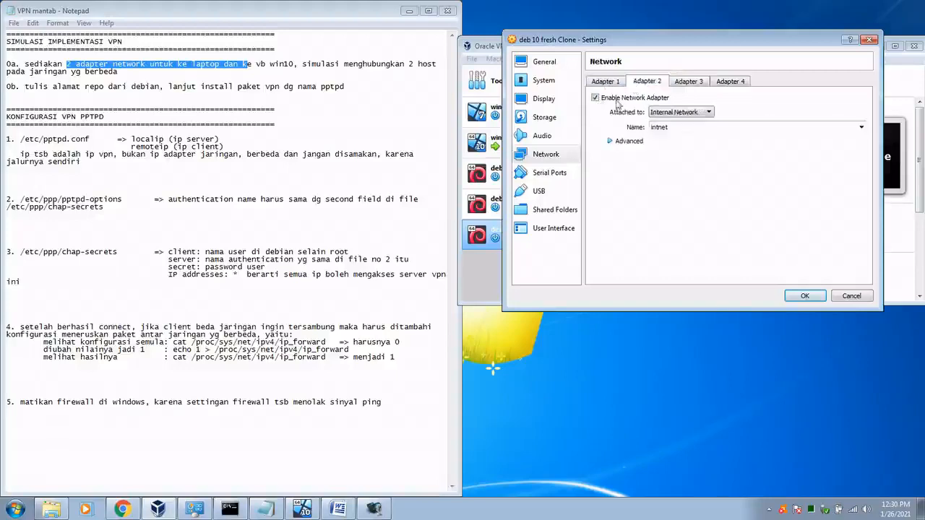
{"action": "left_click", "coordinate": [813, 295]}
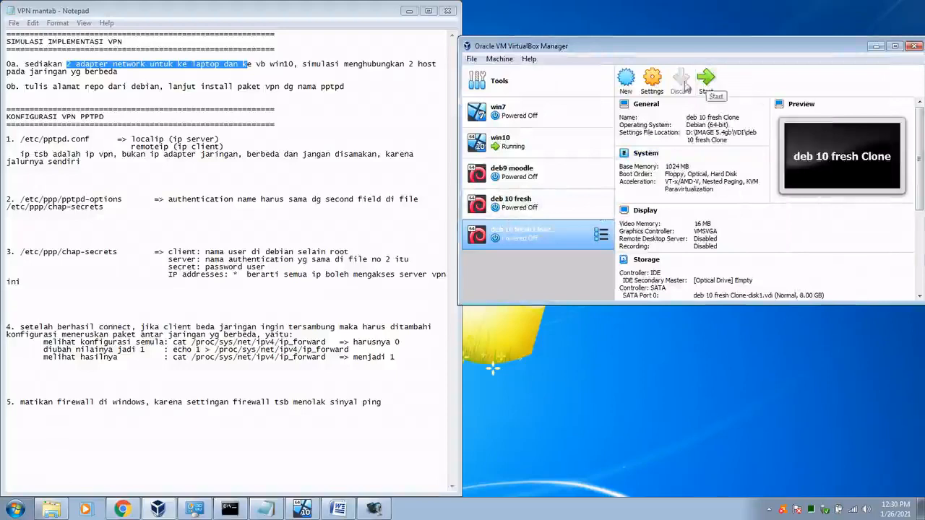
Step: Check the deb 10 fresh Clone's 1024 MB base memory in System settings
{"action": "left_click", "coordinate": [523, 118]}
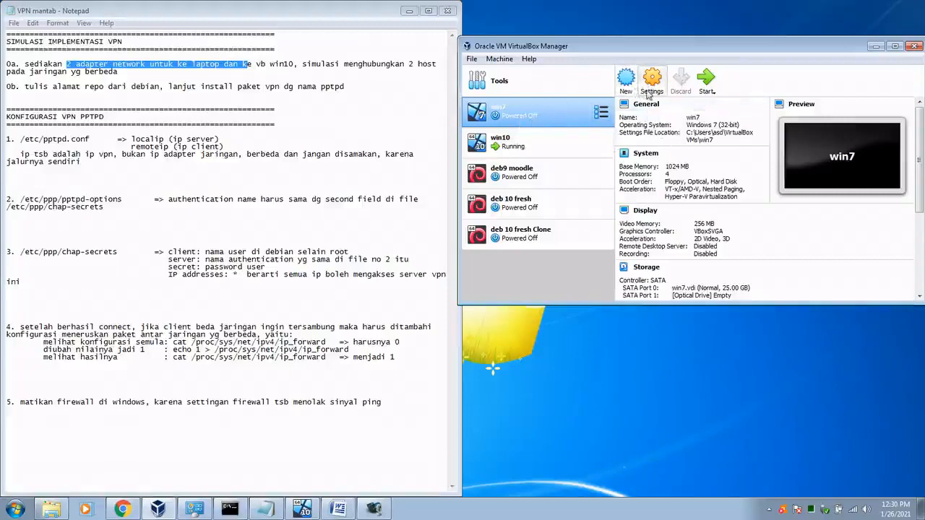
{"action": "key", "text": "Down"}
{"action": "key", "text": "Down"}
{"action": "key", "text": "Down"}
{"action": "key", "text": "Down"}
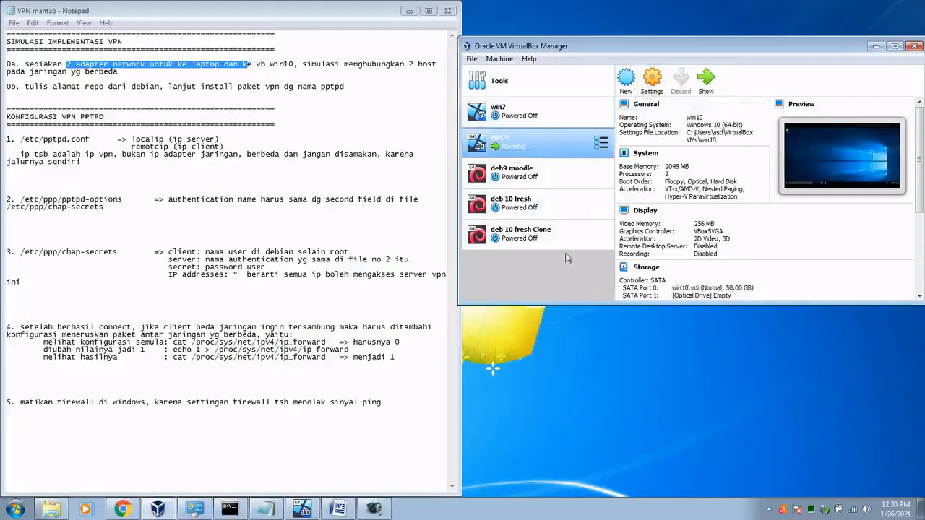
{"action": "left_click", "coordinate": [652, 81]}
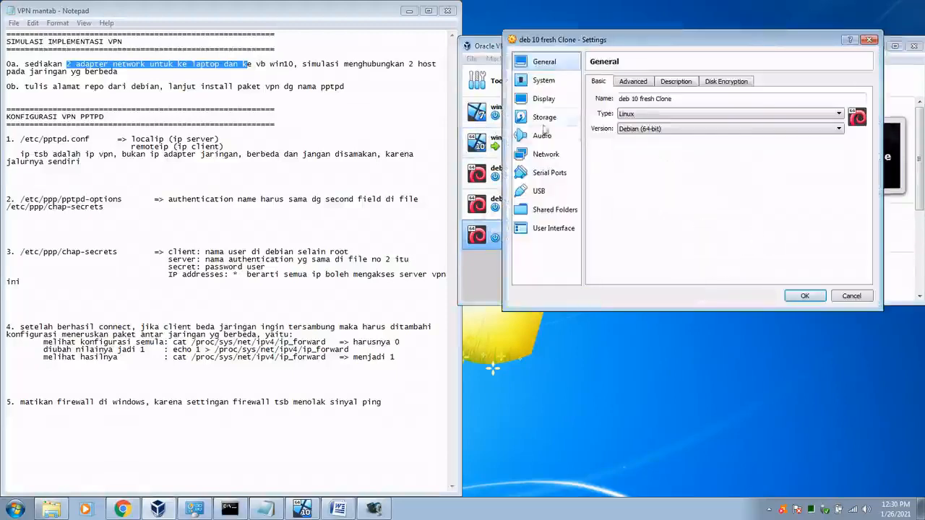
{"action": "left_click", "coordinate": [544, 86]}
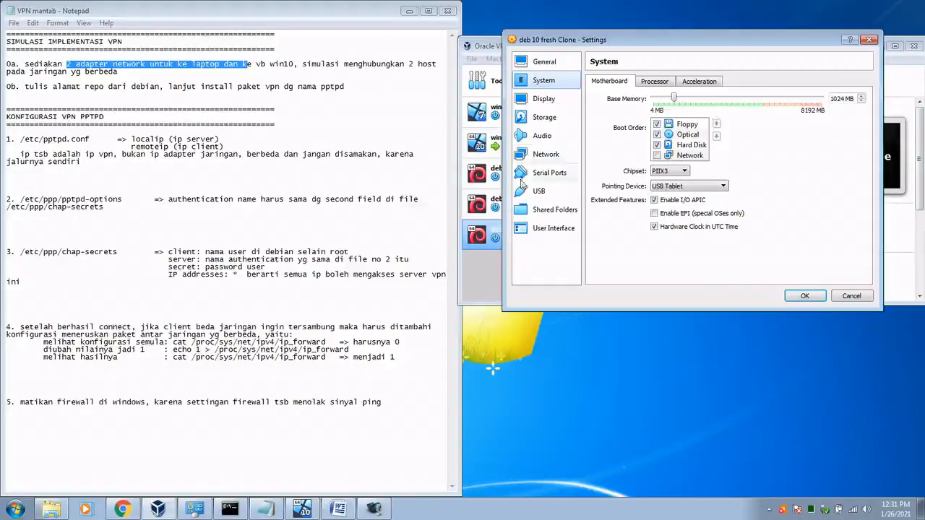
{"action": "double_click", "coordinate": [843, 98]}
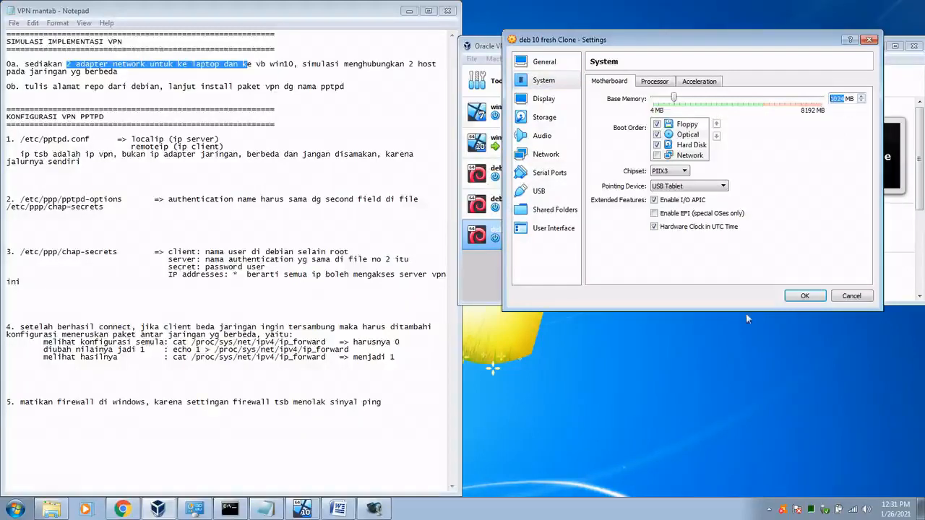
{"action": "left_click", "coordinate": [868, 300]}
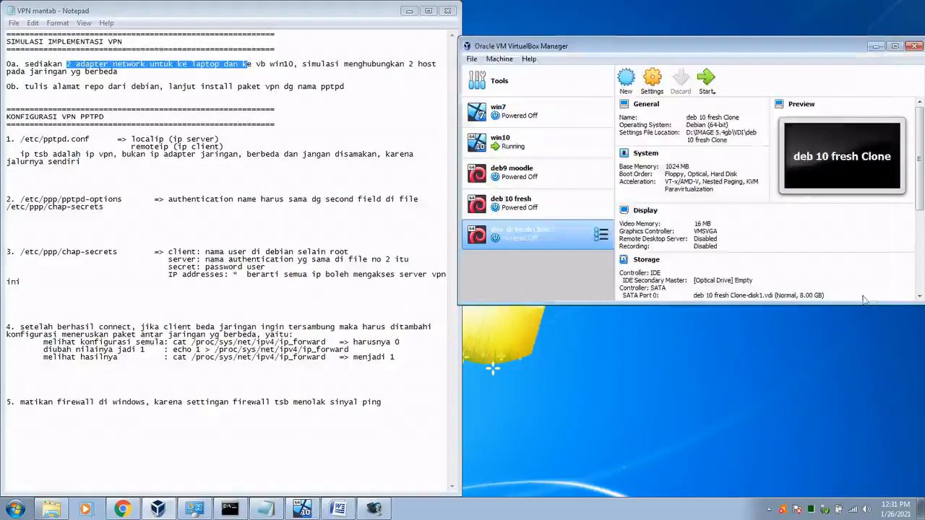
Step: Check the win10 VM's 2048 MB base memory in System settings
{"action": "left_click", "coordinate": [536, 149]}
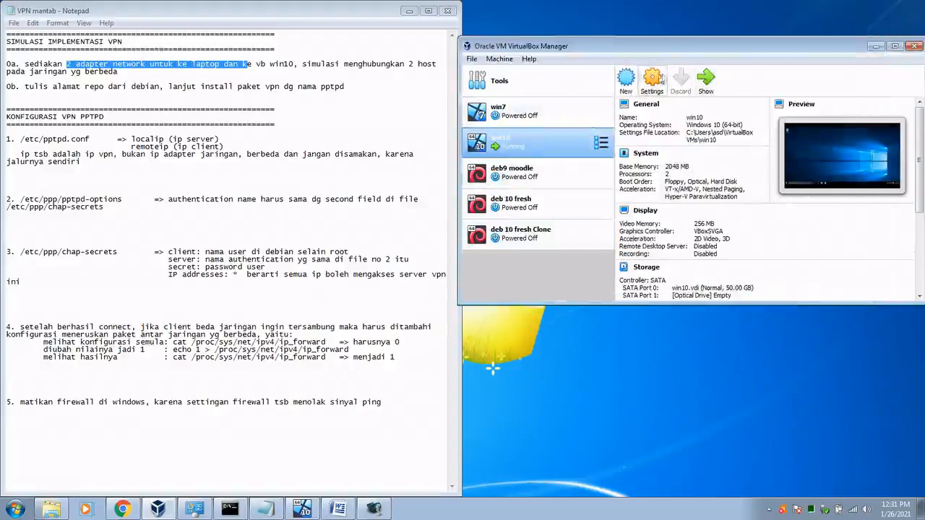
{"action": "left_click", "coordinate": [652, 81]}
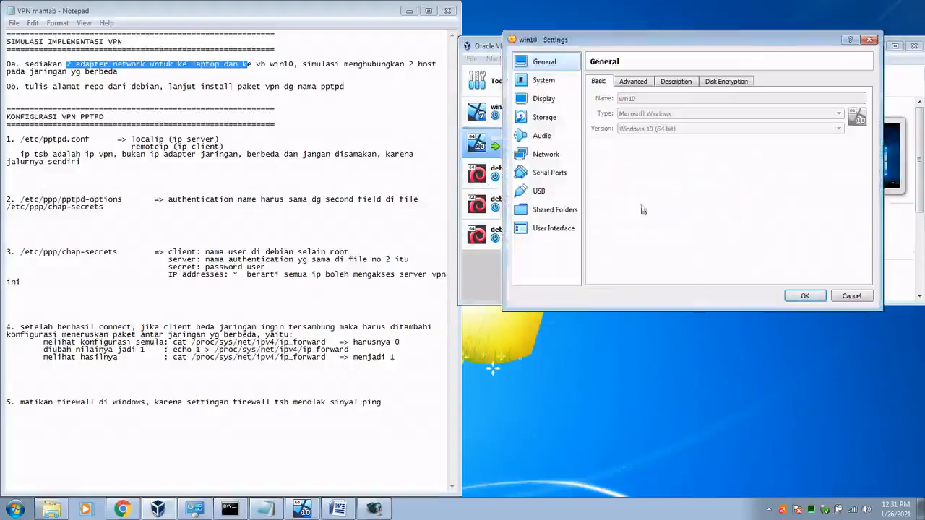
{"action": "left_click", "coordinate": [544, 80]}
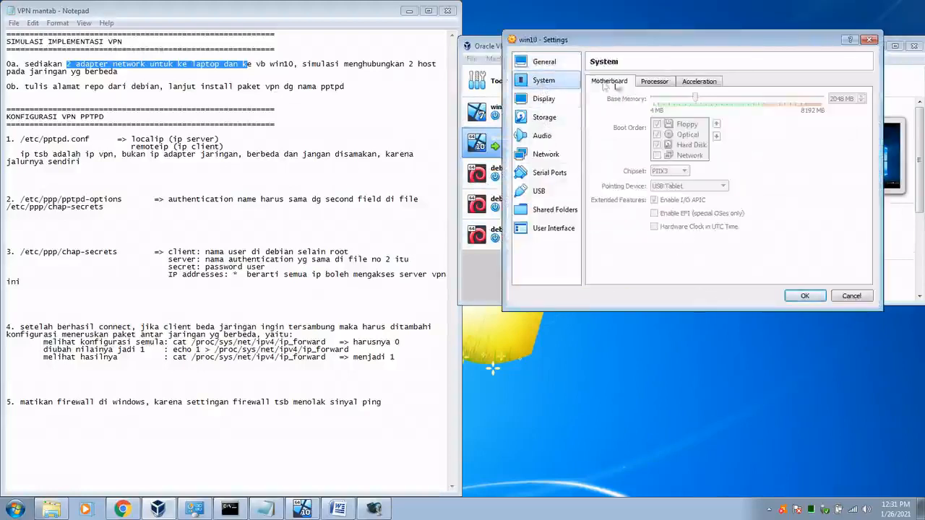
{"action": "left_click", "coordinate": [804, 296]}
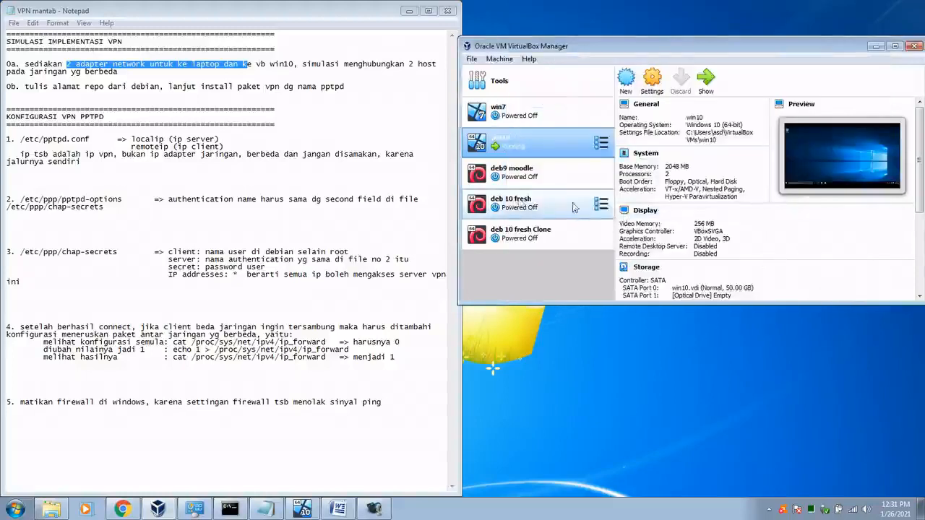
{"action": "left_click", "coordinate": [535, 239]}
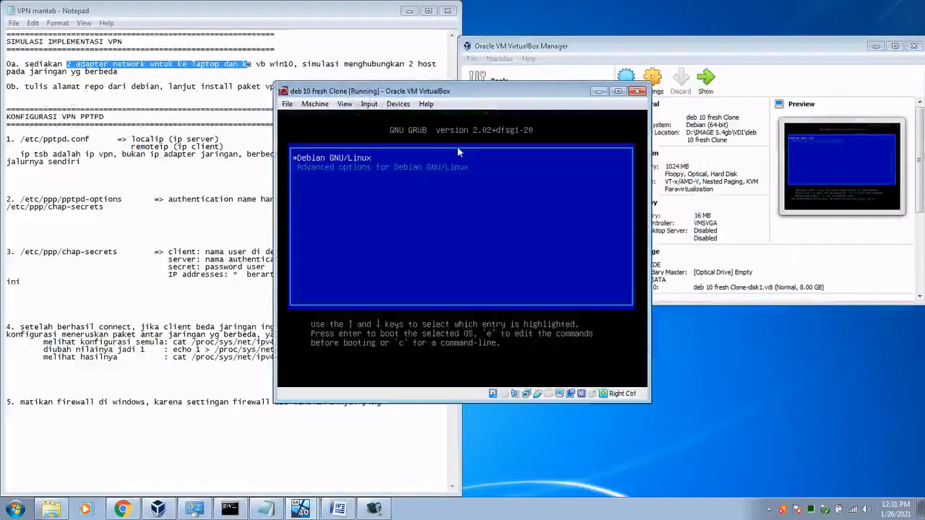
Step: Reposition the Debian VM window and minimize the running win10 VM
{"action": "left_click_drag", "start_coordinate": [357, 91], "coordinate": [563, 117]}
{"action": "left_click", "coordinate": [301, 510]}
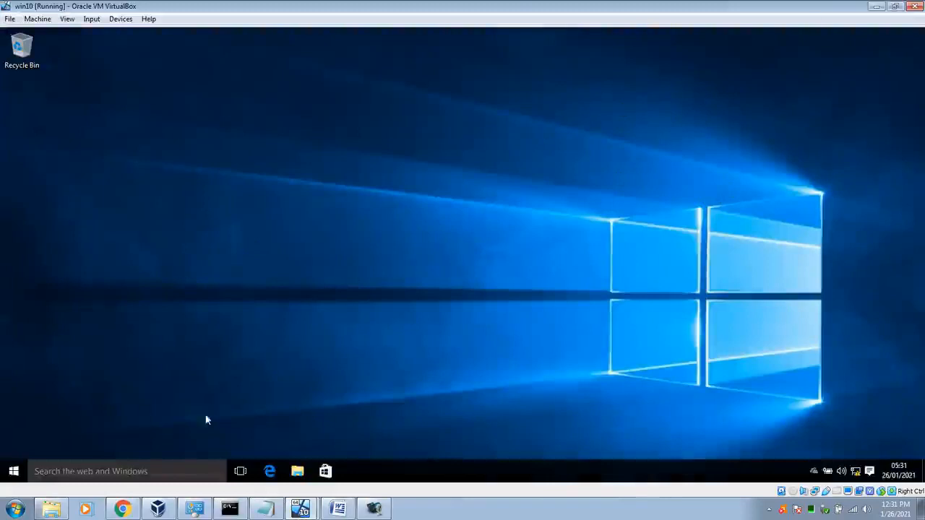
{"action": "left_click", "coordinate": [875, 8]}
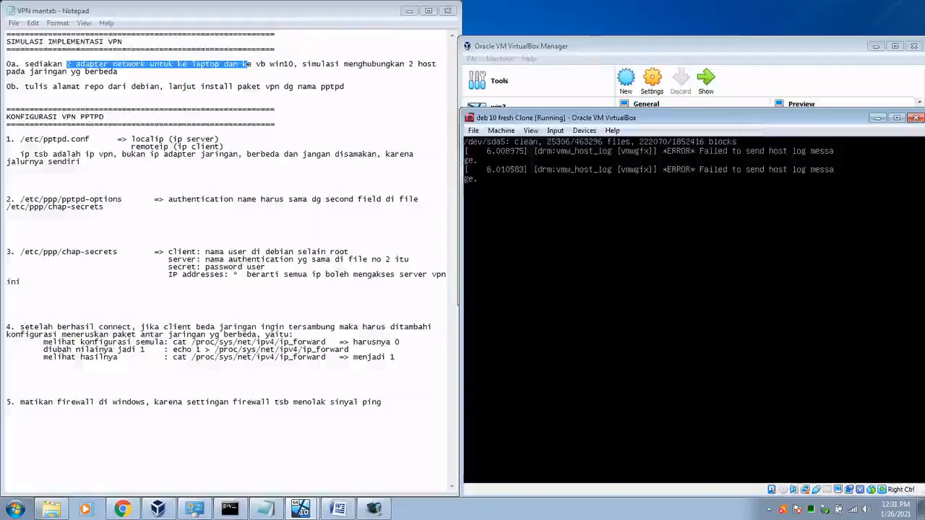
{"action": "left_click_drag", "start_coordinate": [723, 118], "coordinate": [723, 86]}
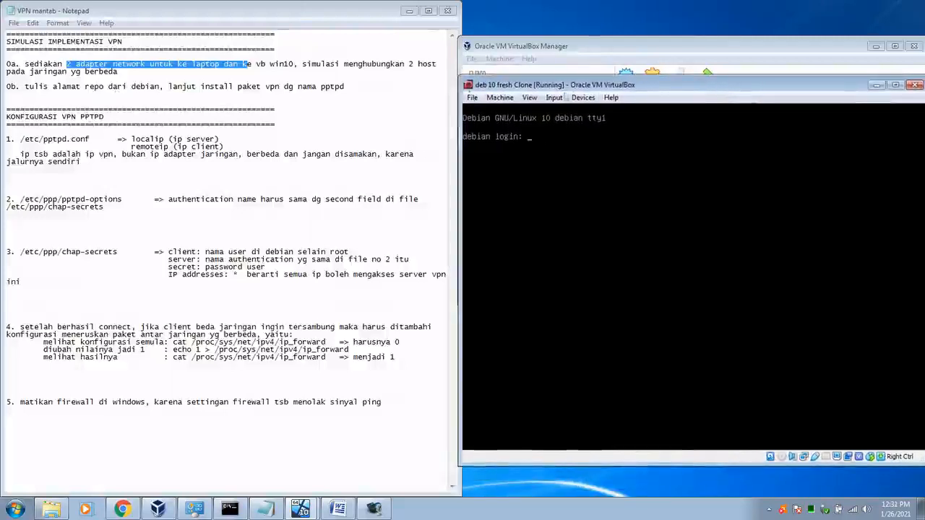
Step: Log in to the clone's console as root with its password
{"action": "type", "text": "t"}
{"action": "key", "text": "Return"}
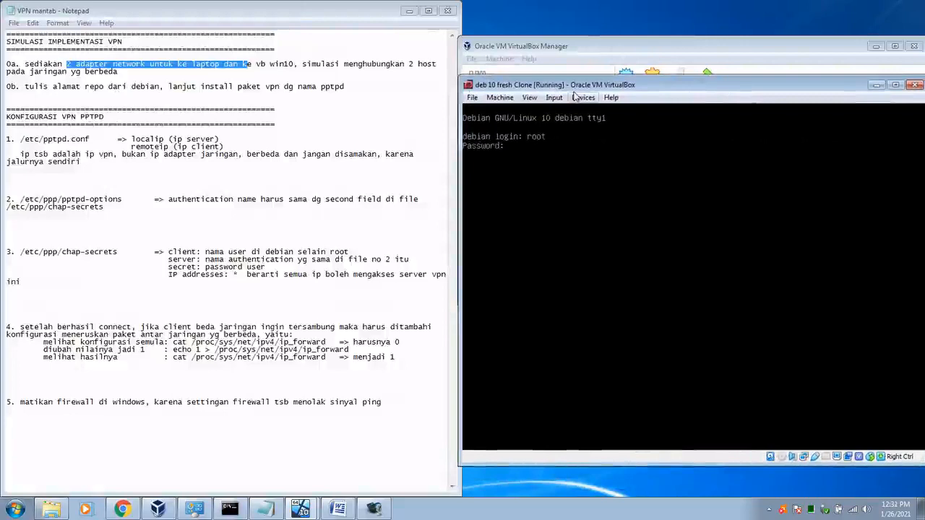
{"action": "key", "text": "Return"}
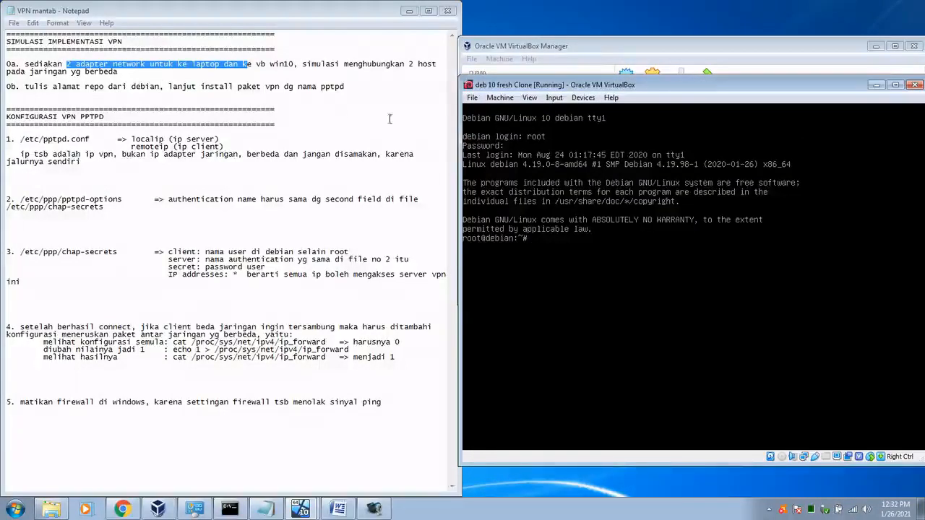
{"action": "left_click_drag", "start_coordinate": [320, 86], "coordinate": [346, 87]}
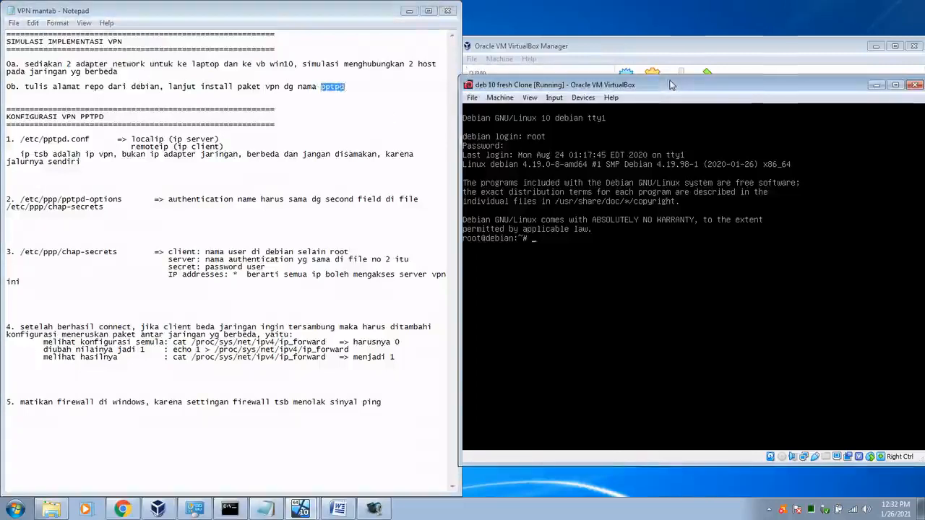
Step: Edit /etc/apt/sources.list in nano, commenting out both security.debian.org lines with #
{"action": "type", "text": "nano /etc/apt/sources.list"}
{"action": "key", "text": "Return"}
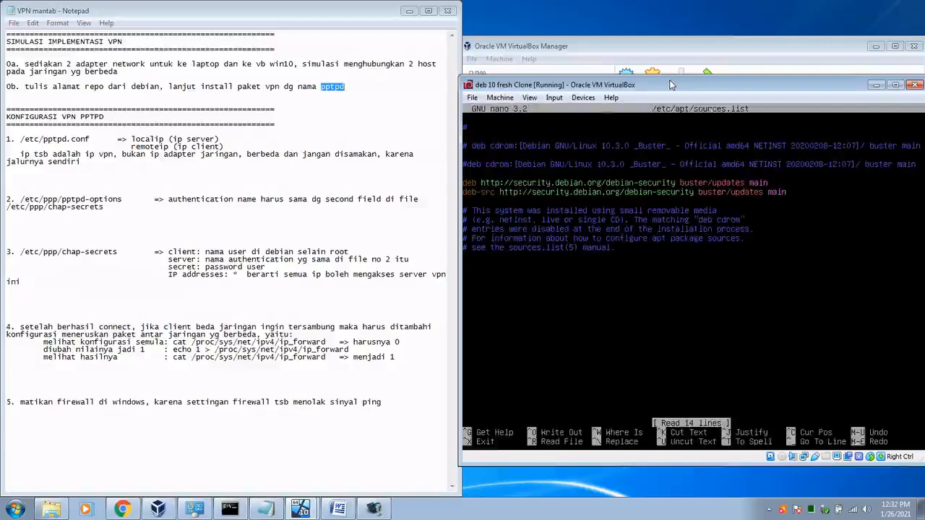
{"action": "type", "text": "#"}
{"action": "key", "text": "Left"}
{"action": "key", "text": "Down"}
{"action": "type", "text": "#"}
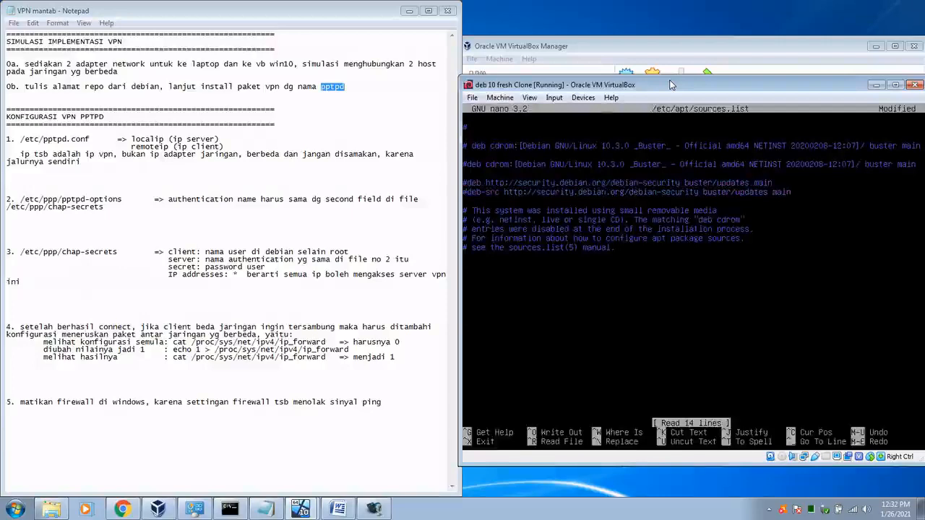
{"action": "key", "text": "Down"}
{"action": "key", "text": "Down"}
{"action": "key", "text": "Down"}
{"action": "key", "text": "Down"}
{"action": "key", "text": "Down"}
{"action": "key", "text": "Down"}
{"action": "key", "text": "Down"}
{"action": "key", "text": "Down"}
{"action": "key", "text": "Down"}
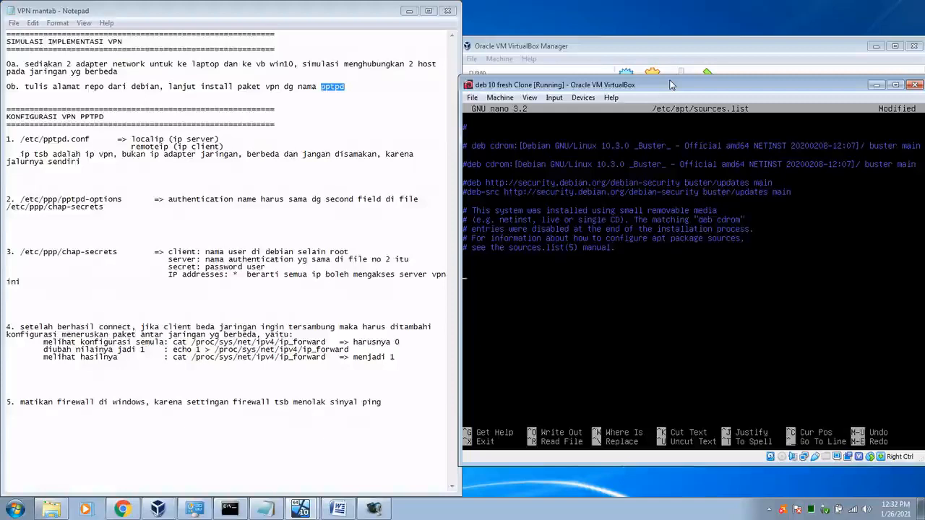
{"action": "left_click_drag", "start_coordinate": [75, 86], "coordinate": [133, 88]}
{"action": "left_click", "coordinate": [122, 510]}
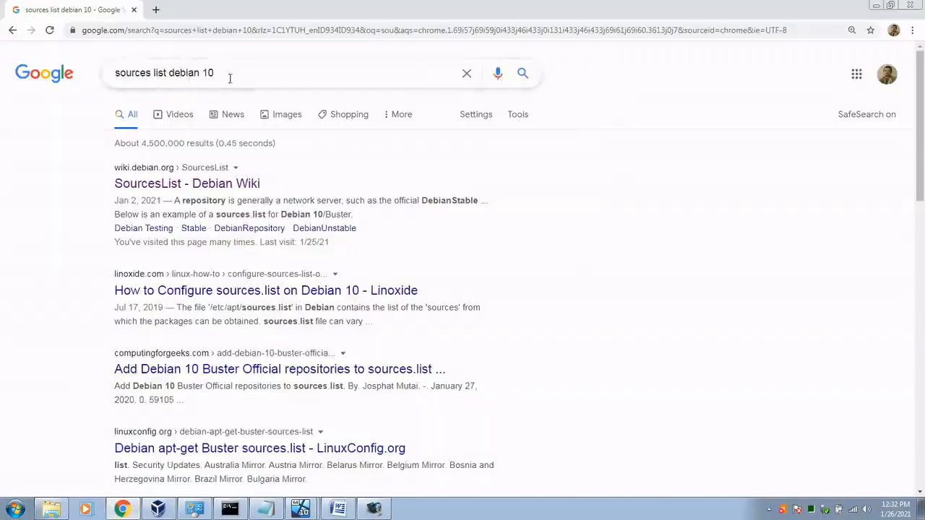
Step: Open the 'SourcesList - Debian Wiki' result in a new tab and find the Buster example lines
{"action": "left_click_drag", "start_coordinate": [230, 74], "coordinate": [99, 72]}
{"action": "left_click", "coordinate": [232, 67]}
{"action": "left_click", "coordinate": [727, 199]}
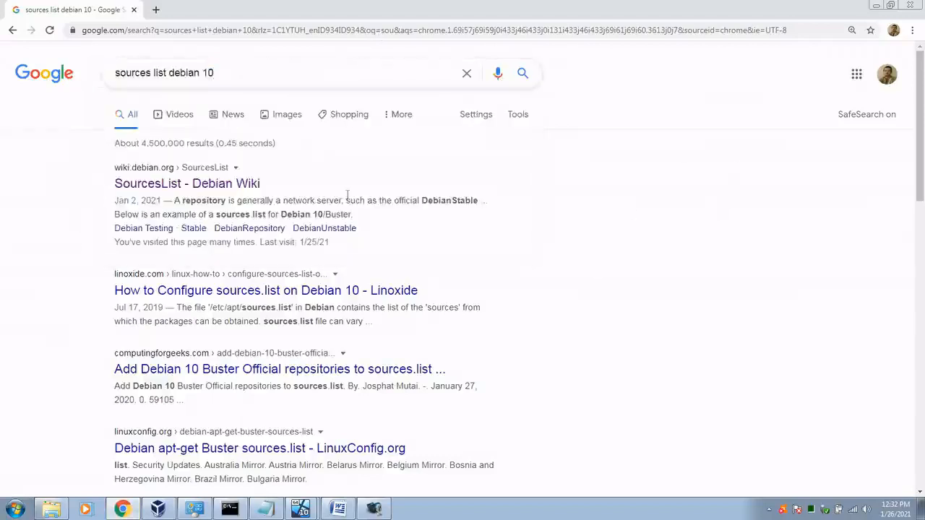
{"action": "right_click", "coordinate": [222, 187]}
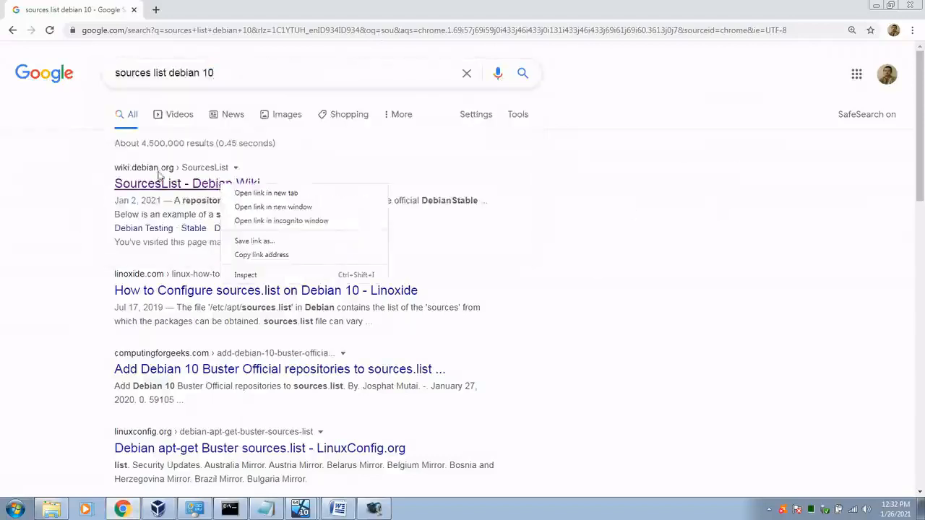
{"action": "left_click", "coordinate": [266, 194]}
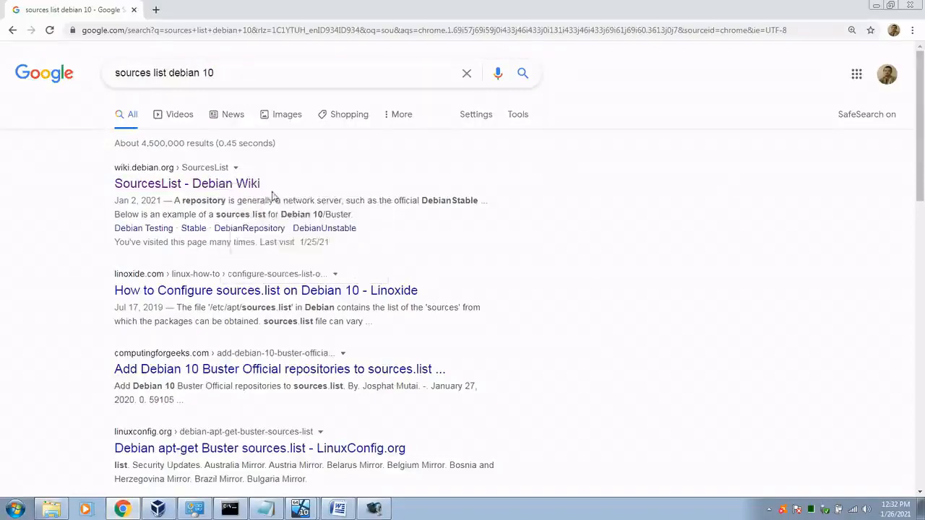
{"action": "key", "text": "ctrl+Tab"}
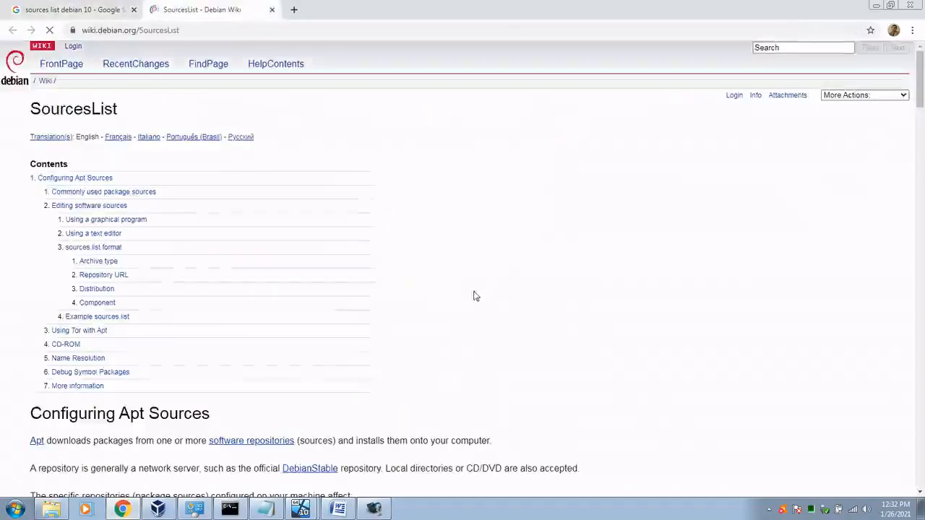
{"action": "scroll", "coordinate": [448, 363], "scroll_direction": "down", "scroll_amount": 5}
{"action": "scroll", "coordinate": [450, 365], "scroll_direction": "down", "scroll_amount": 15}
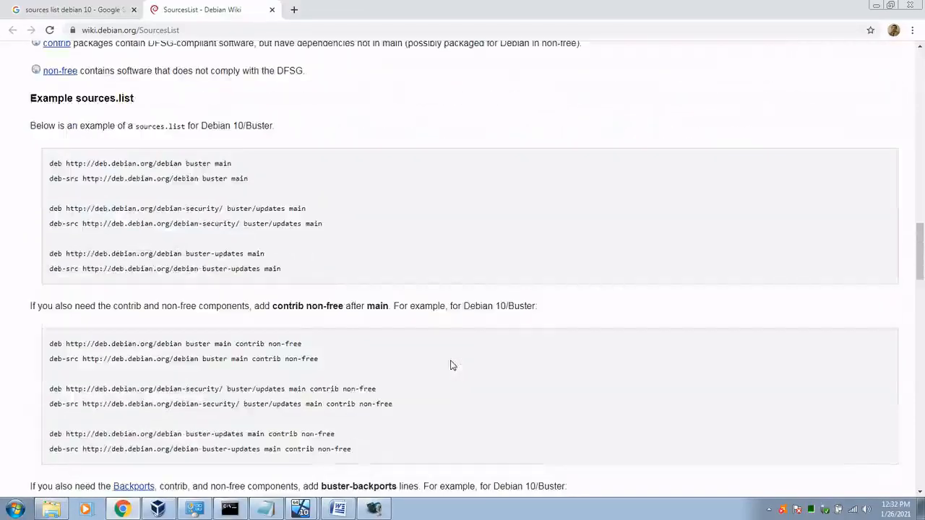
{"action": "left_click_drag", "start_coordinate": [182, 163], "coordinate": [225, 177]}
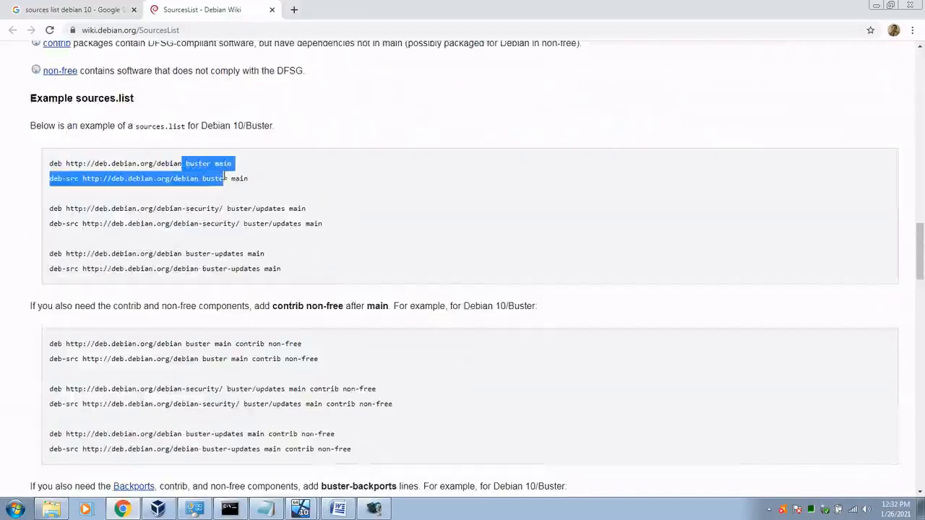
{"action": "scroll", "coordinate": [311, 200], "scroll_direction": "down", "scroll_amount": 1}
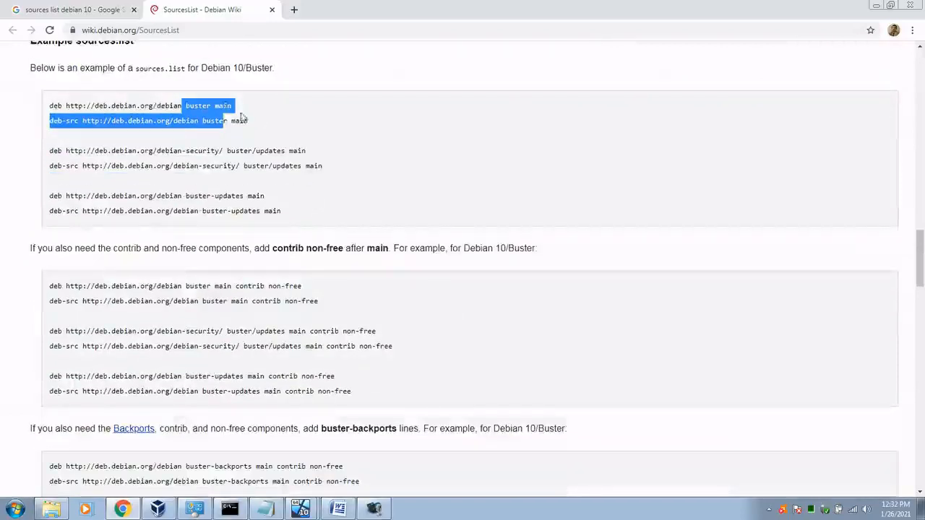
{"action": "left_click", "coordinate": [244, 120]}
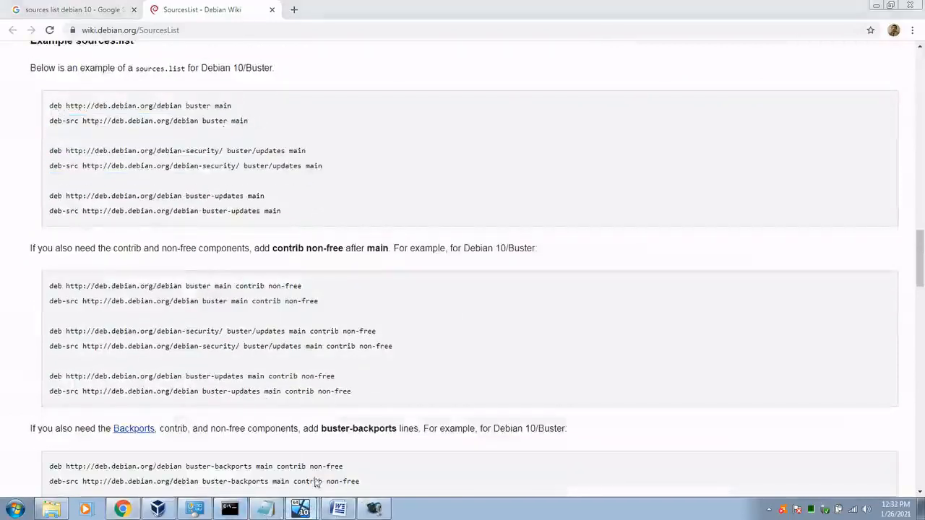
{"action": "left_click", "coordinate": [301, 506]}
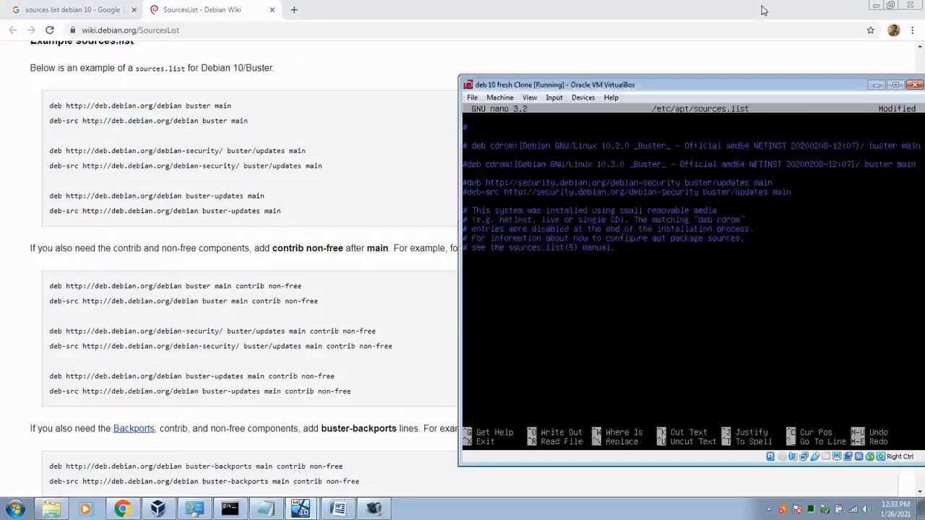
{"action": "type", "text": "deb http://deb.debian.or"}
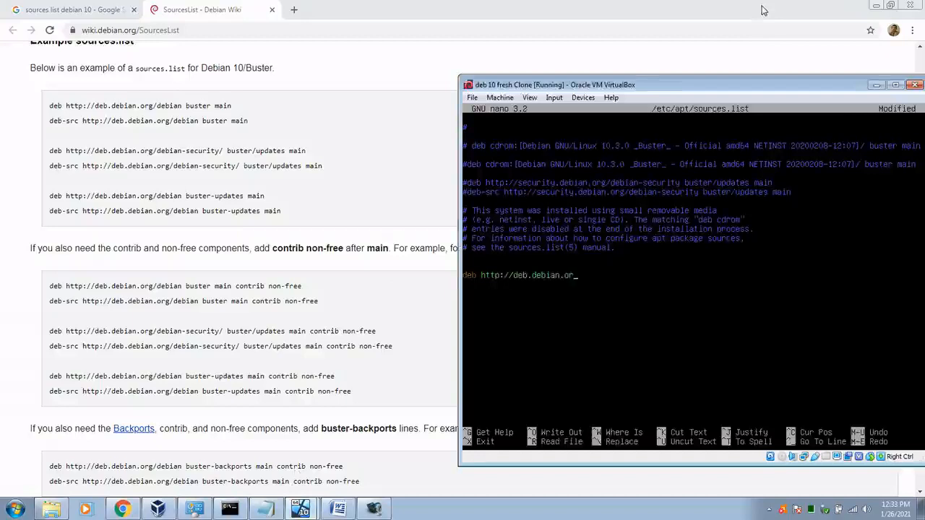
{"action": "type", "text": "g/deb"}
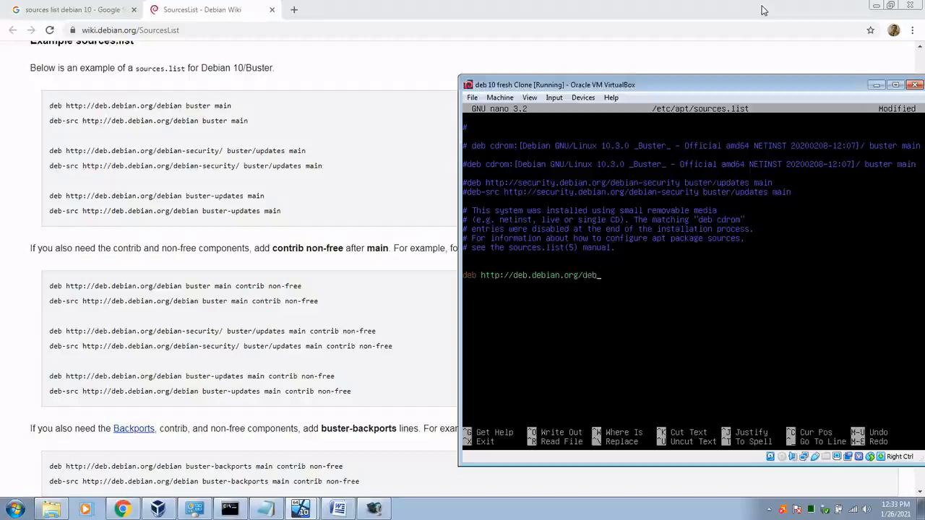
{"action": "type", "text": "ian buster main"}
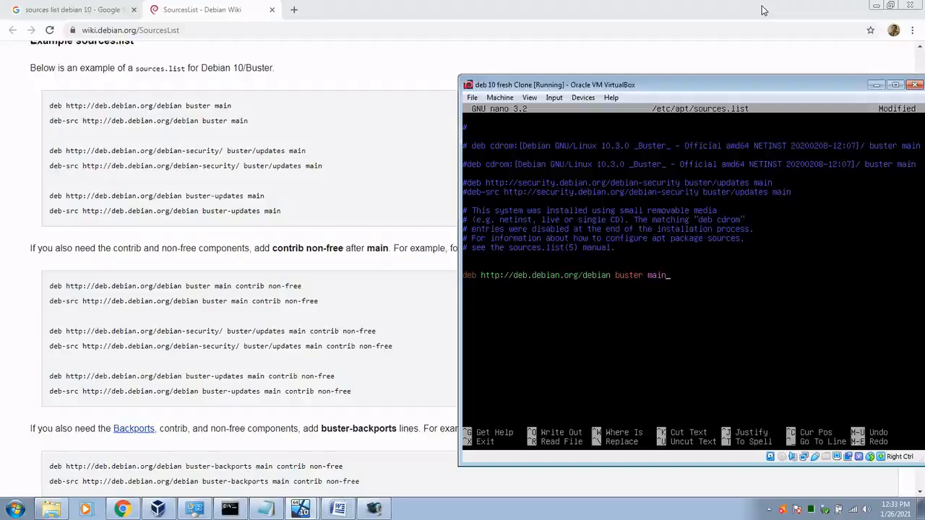
{"action": "key", "text": "ctrl+k"}
{"action": "key", "text": "ctrl+u"}
{"action": "key", "text": "ctrl+u"}
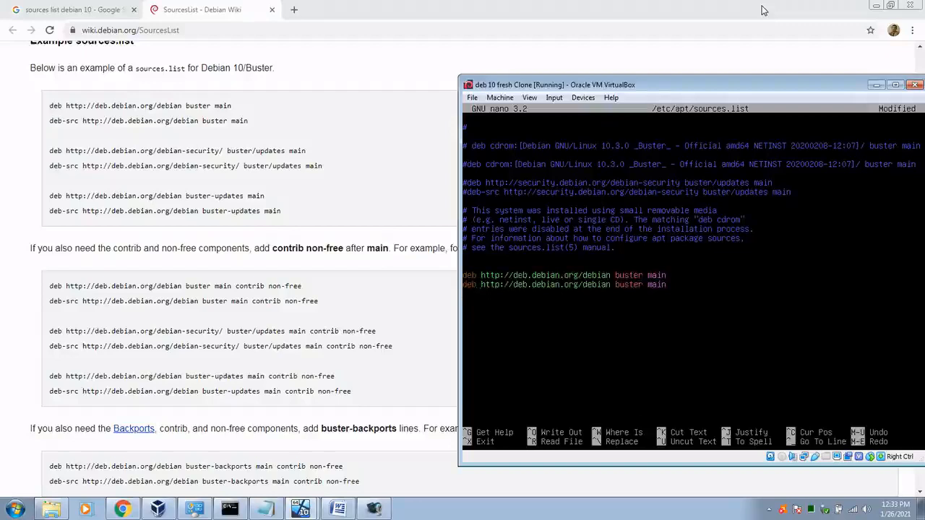
{"action": "key", "text": "Up"}
{"action": "key", "text": "Right"}
{"action": "key", "text": "Right"}
{"action": "key", "text": "Right"}
{"action": "type", "text": "-src"}
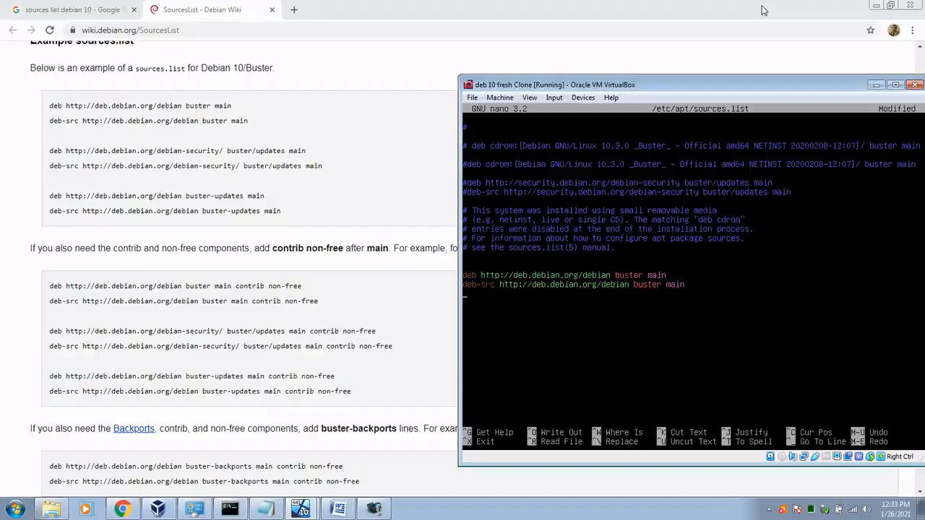
Step: Save sources.list under its existing name and exit nano
{"action": "key", "text": "ctrl+x"}
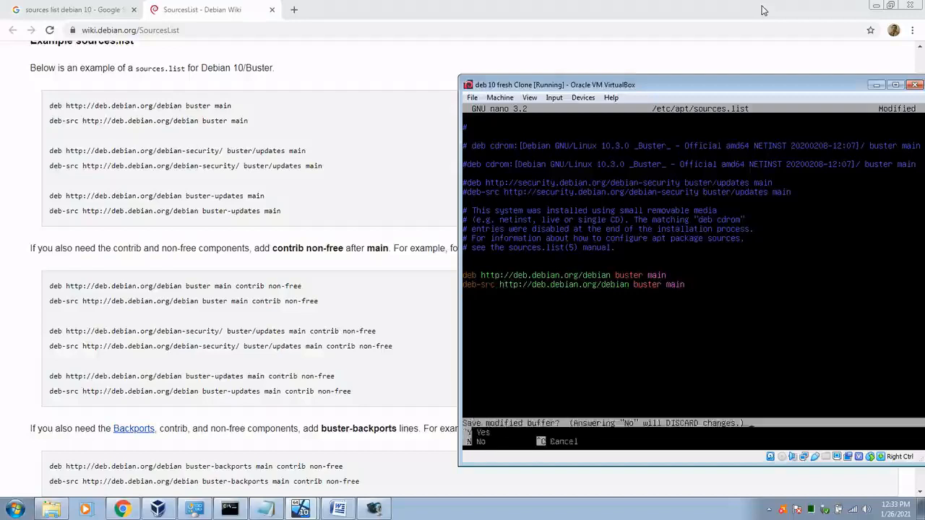
{"action": "key", "text": "y"}
{"action": "key", "text": "Return"}
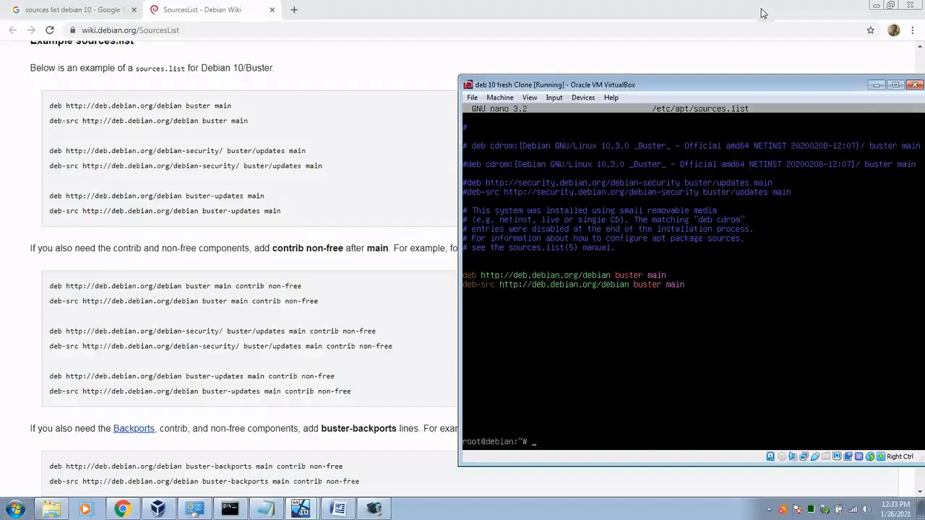
Step: Change the clone's Adapter 1 to Bridged Adapter on the Dell Wireless 1397 WLAN Mini-Card
{"action": "left_click", "coordinate": [157, 509]}
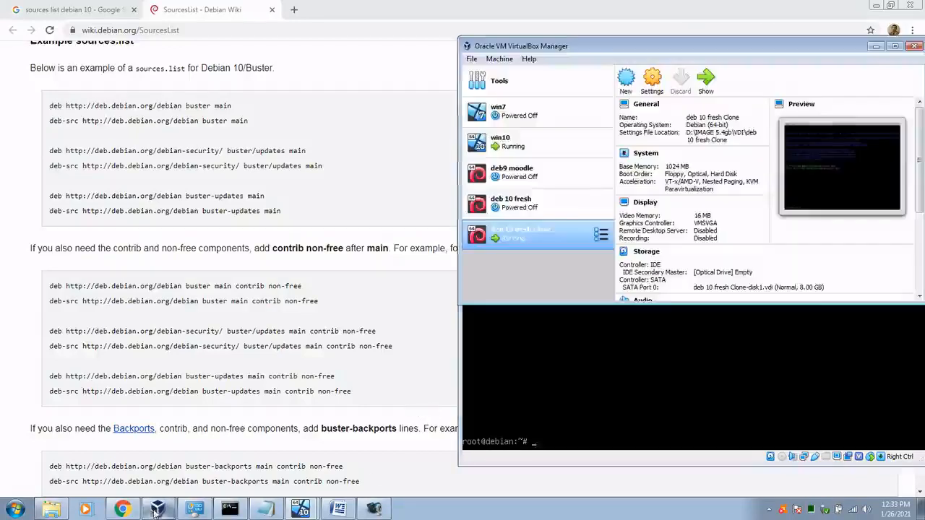
{"action": "left_click", "coordinate": [651, 81]}
{"action": "left_click", "coordinate": [547, 157]}
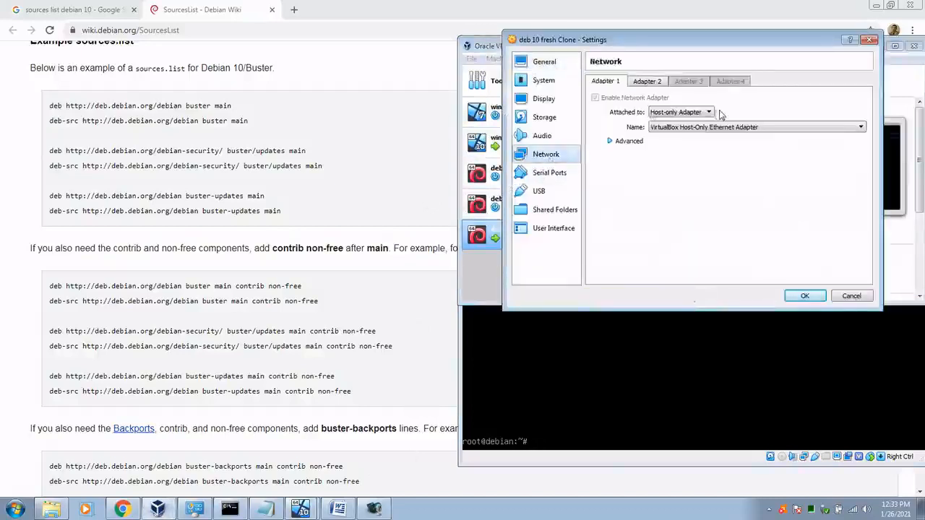
{"action": "left_click", "coordinate": [708, 112]}
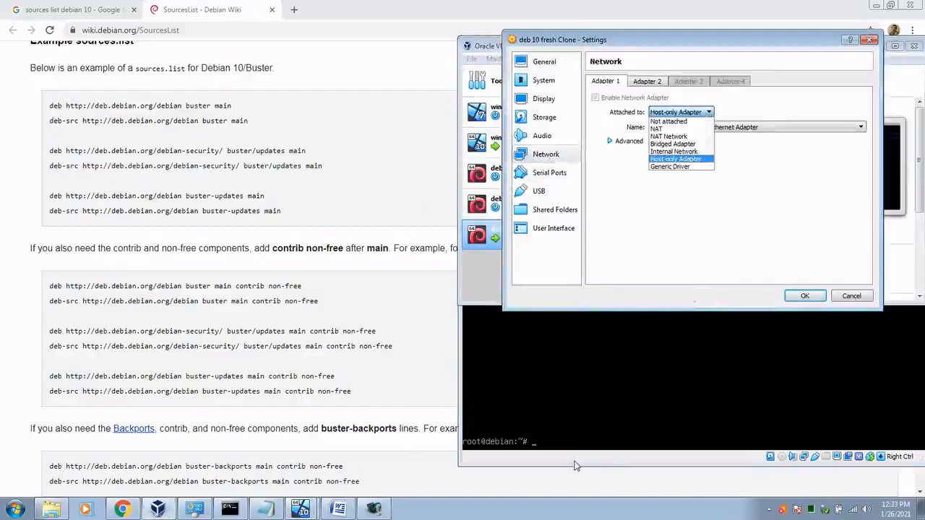
{"action": "left_click", "coordinate": [664, 146]}
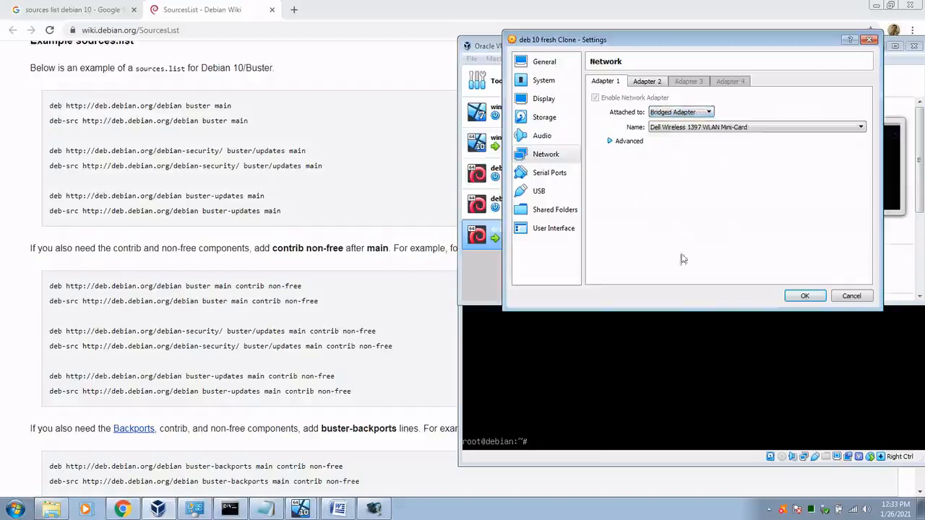
{"action": "left_click", "coordinate": [804, 295]}
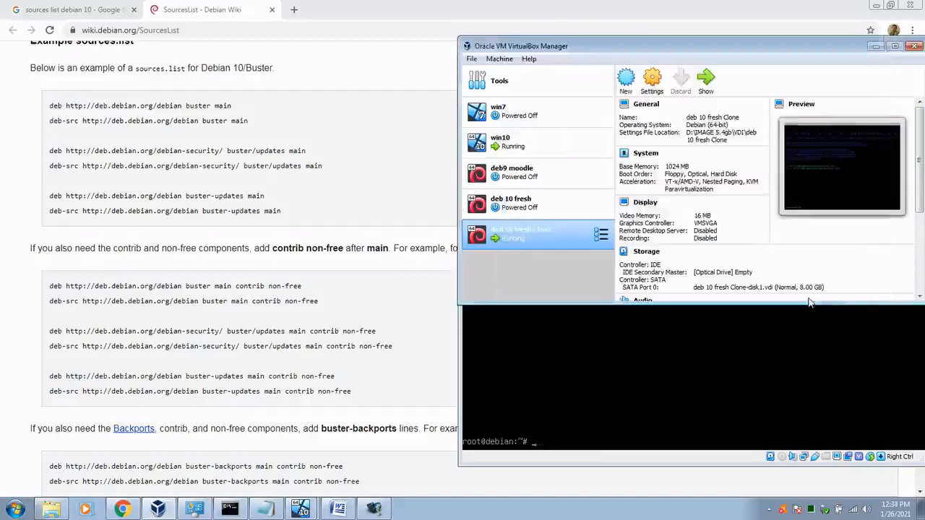
Step: In the VM console, ping 8.8.8.8 and list the network interfaces with ip a
{"action": "left_click", "coordinate": [547, 461]}
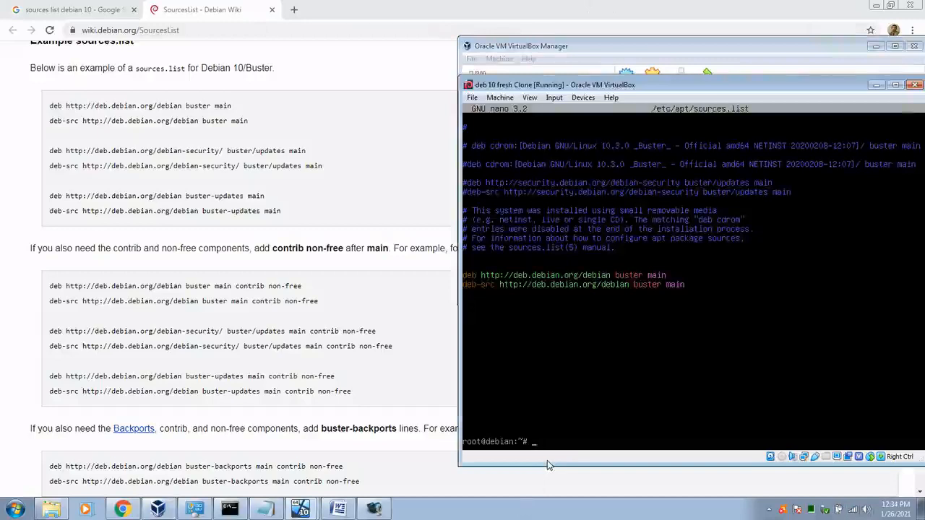
{"action": "type", "text": "ping 8.8.8.8"}
{"action": "key", "text": "Return"}
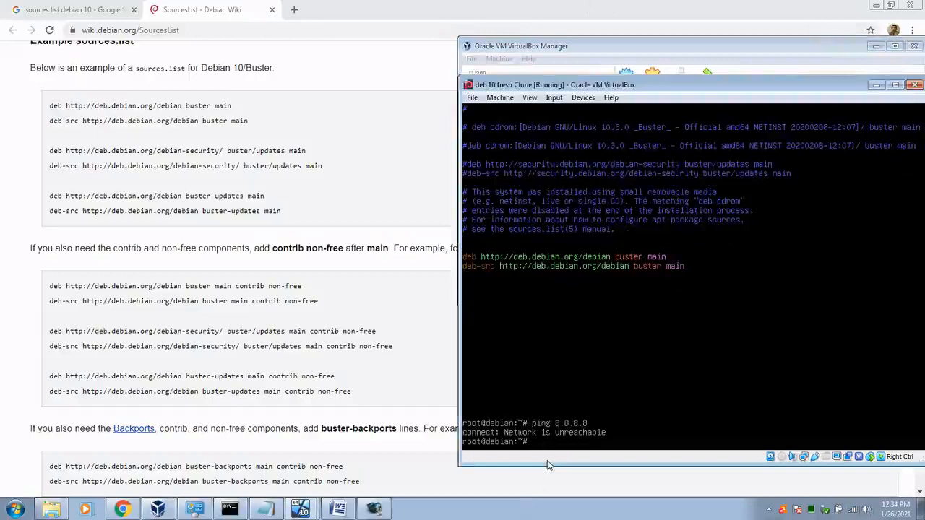
{"action": "type", "text": "ip a"}
{"action": "key", "text": "Return"}
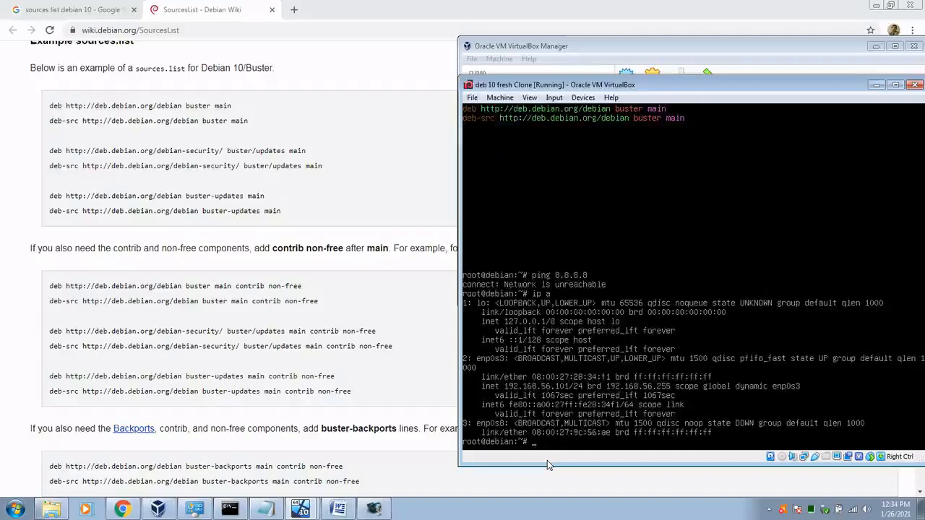
Step: Restart networking twice with /etc/init.d/networking restart, checking ip a after each restart
{"action": "type", "text": "/etc/init.d/networking restart"}
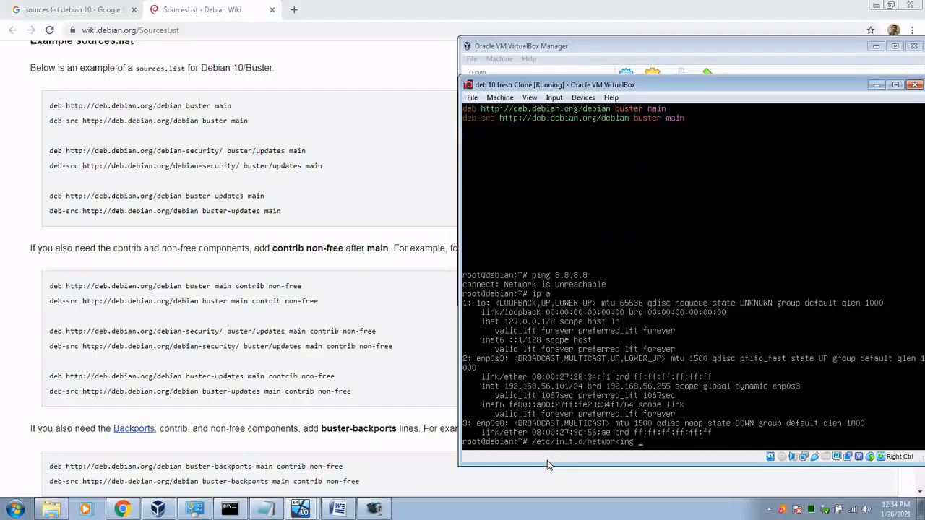
{"action": "key", "text": "Return"}
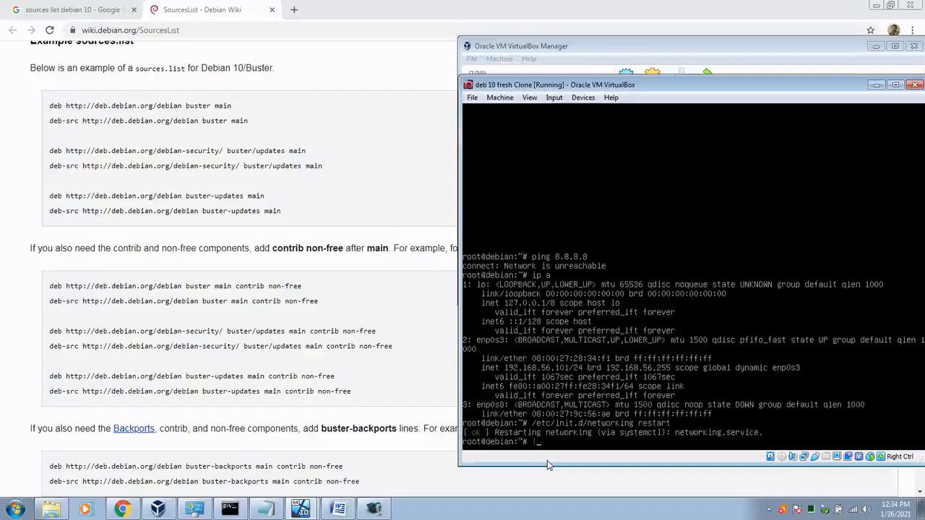
{"action": "type", "text": "ip a"}
{"action": "key", "text": "Return"}
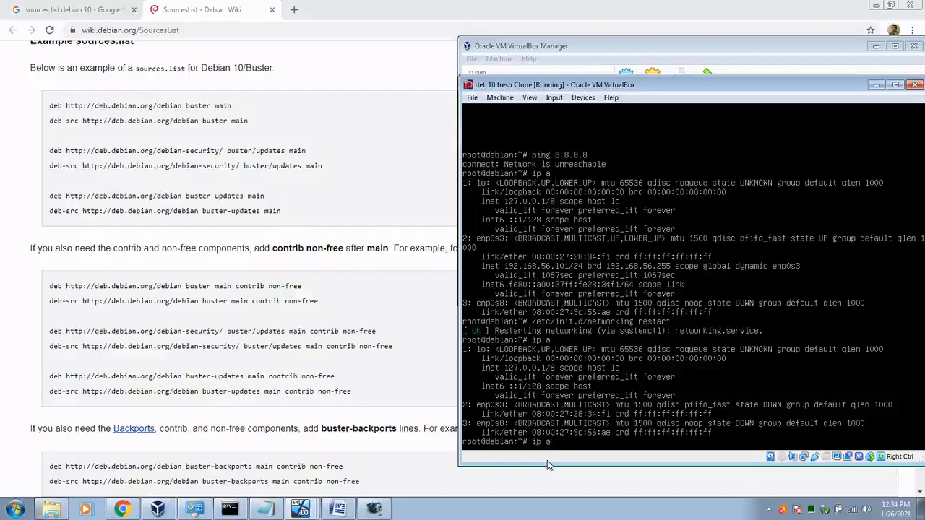
{"action": "type", "text": "ip a"}
{"action": "key", "text": "Return"}
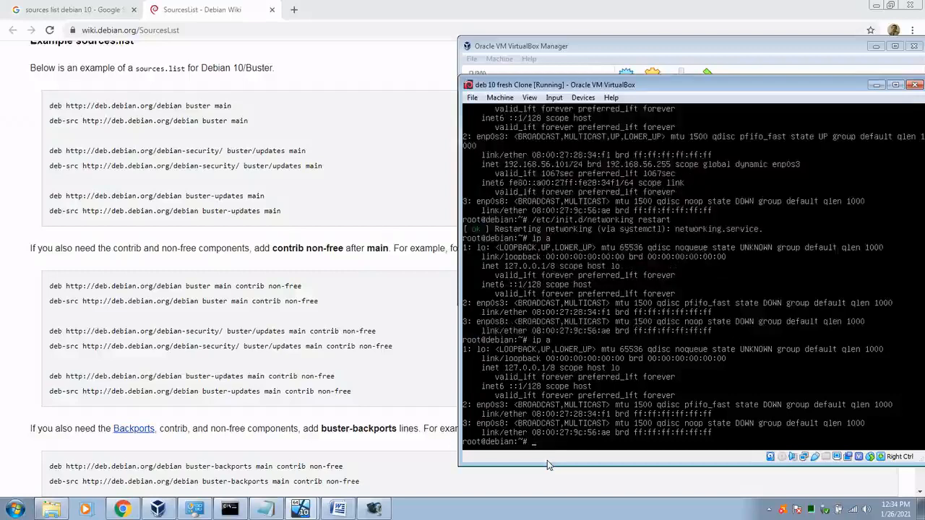
{"action": "key", "text": "Up"}
{"action": "key", "text": "Up"}
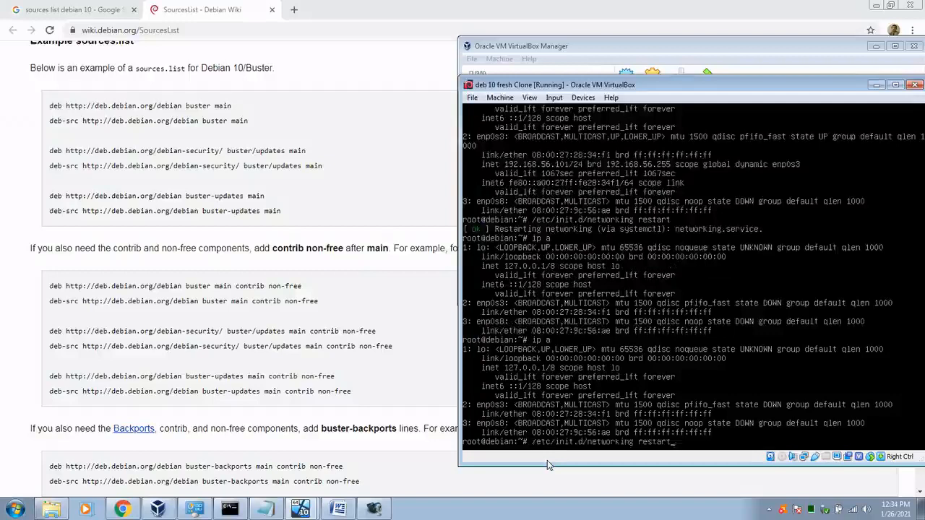
{"action": "key", "text": "Return"}
{"action": "key", "text": "Up"}
{"action": "key", "text": "Up"}
{"action": "key", "text": "Return"}
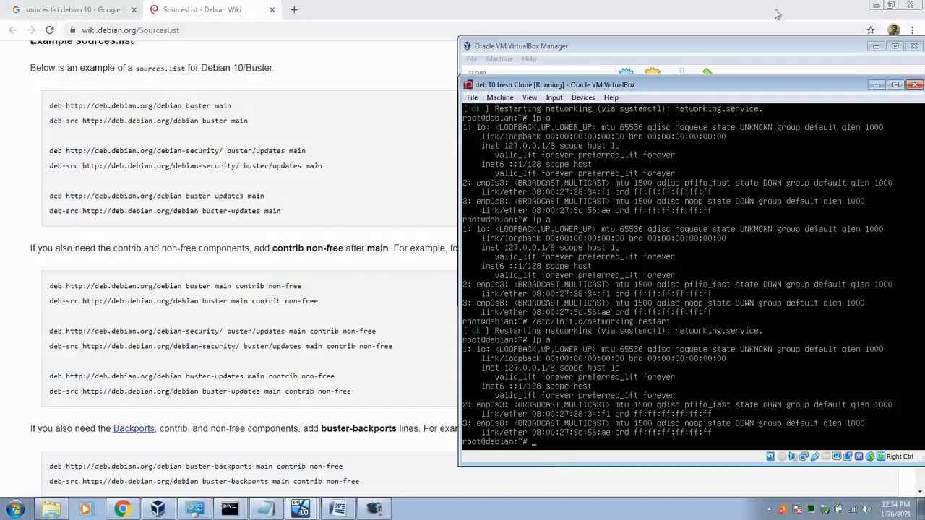
Step: Change the clone's first network adapter to NAT in its settings
{"action": "left_click", "coordinate": [737, 47]}
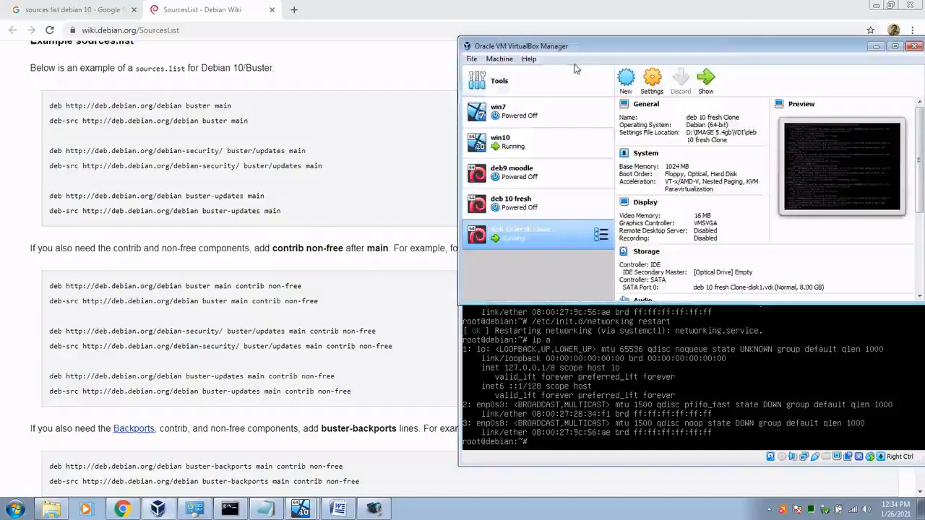
{"action": "left_click", "coordinate": [652, 78]}
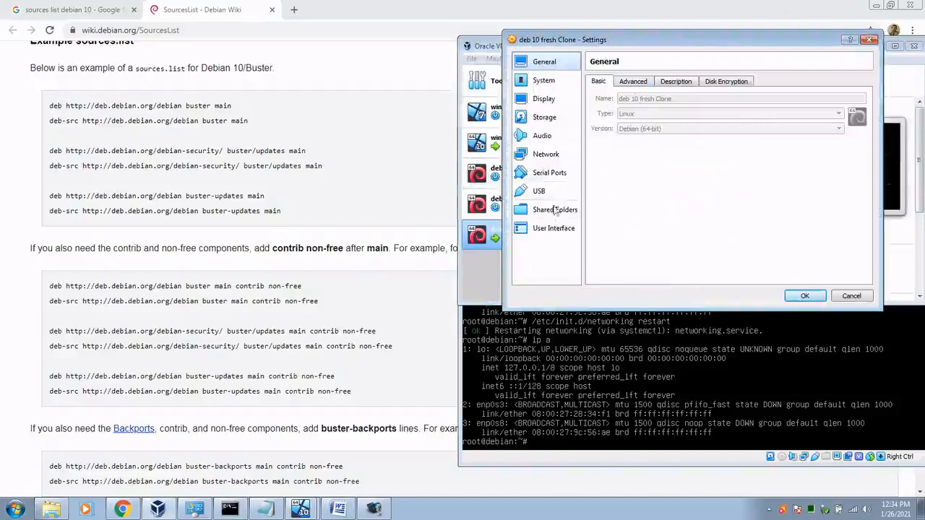
{"action": "left_click", "coordinate": [547, 156]}
{"action": "left_click", "coordinate": [679, 112]}
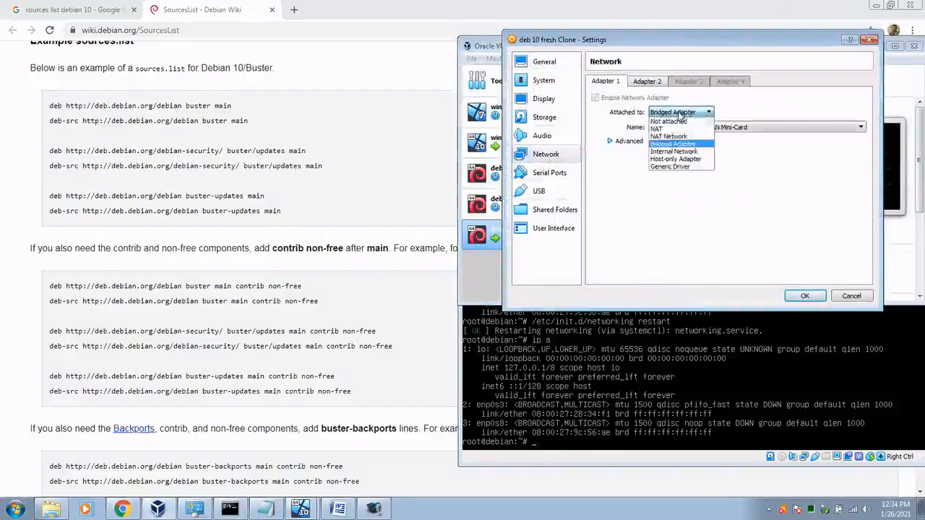
{"action": "left_click", "coordinate": [665, 128]}
{"action": "left_click", "coordinate": [805, 295]}
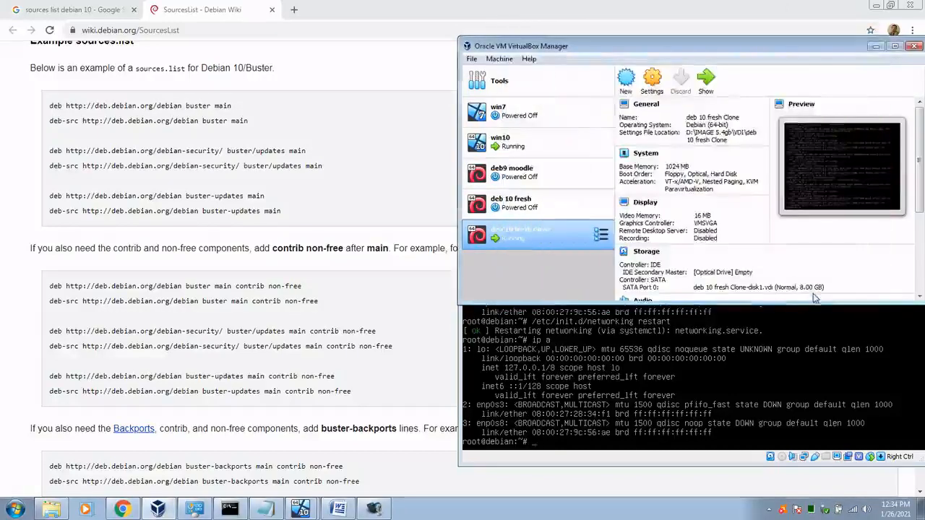
Step: Restart networking in the VM, list interfaces, and ping 8.8.8.8 again
{"action": "left_click", "coordinate": [584, 464]}
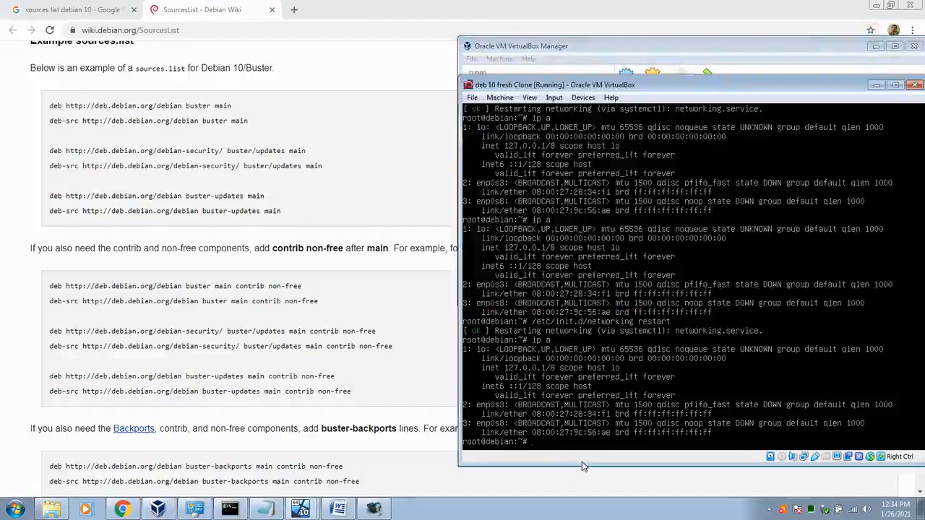
{"action": "key", "text": "Up"}
{"action": "key", "text": "Up"}
{"action": "key", "text": "Return"}
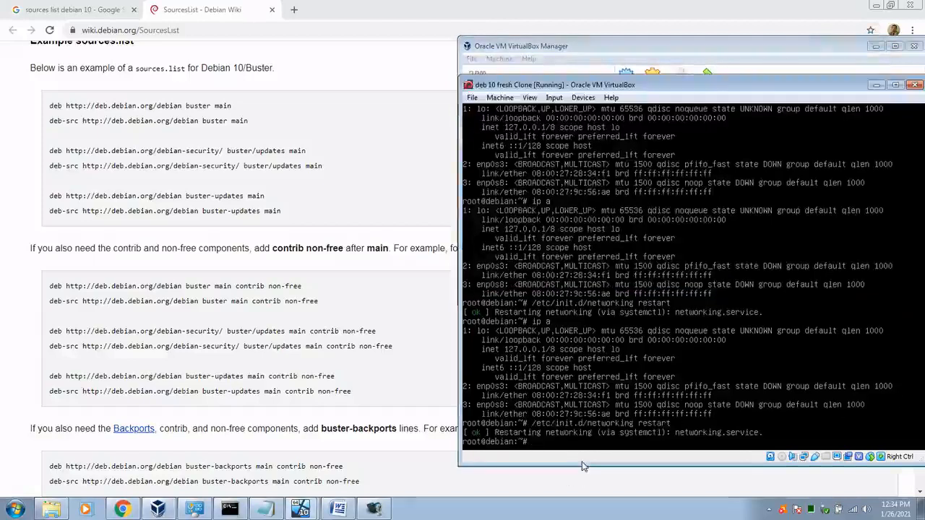
{"action": "key", "text": "Up"}
{"action": "key", "text": "Up"}
{"action": "key", "text": "Return"}
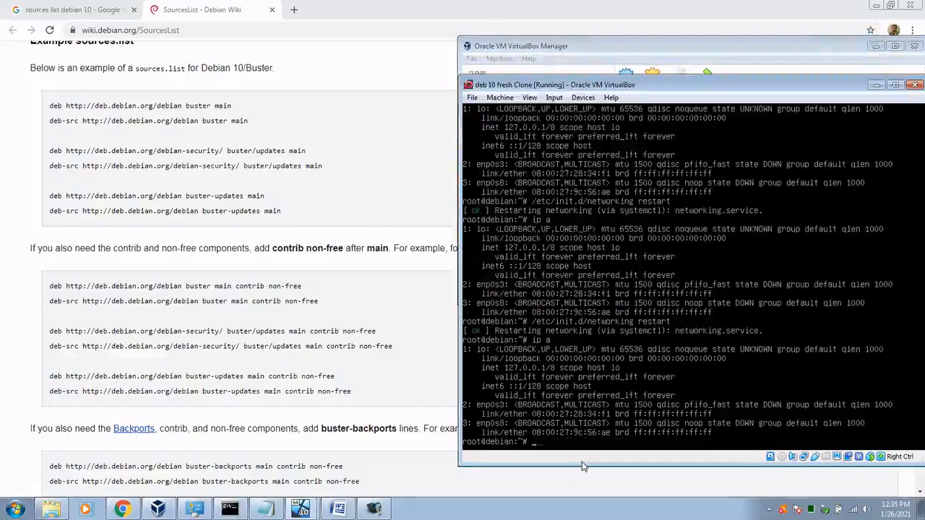
{"action": "key", "text": "Up"}
{"action": "key", "text": "Up"}
{"action": "key", "text": "Up"}
{"action": "key", "text": "Up"}
{"action": "key", "text": "Up"}
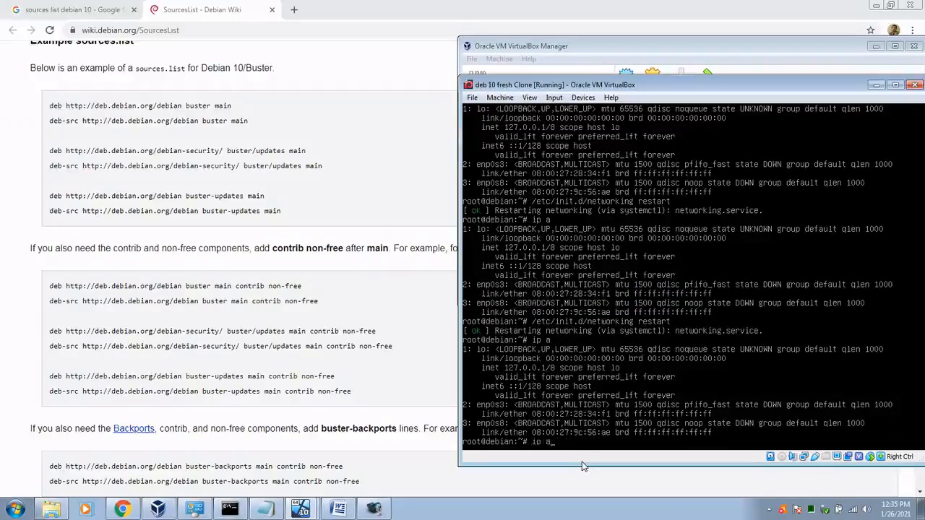
{"action": "key", "text": "Up"}
{"action": "key", "text": "Up"}
{"action": "key", "text": "Up"}
{"action": "key", "text": "Return"}
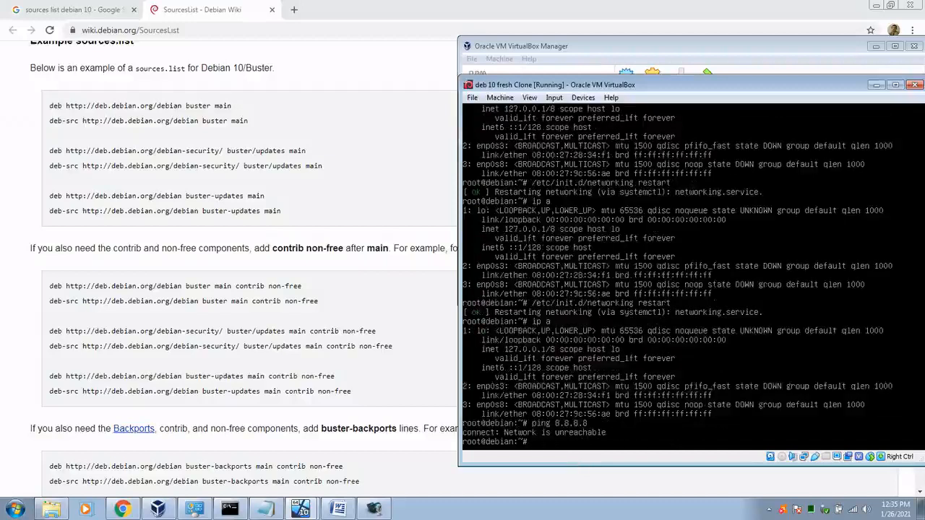
{"action": "left_click", "coordinate": [674, 49]}
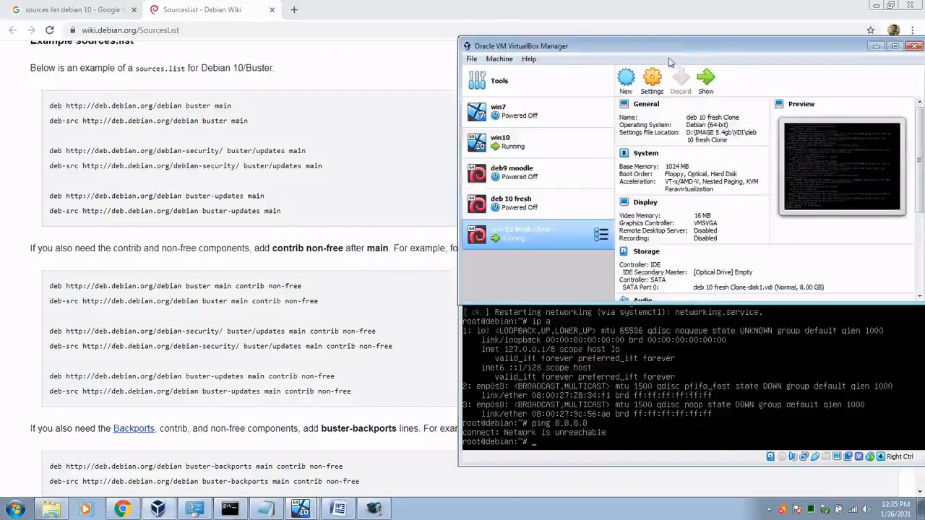
{"action": "left_click", "coordinate": [660, 463]}
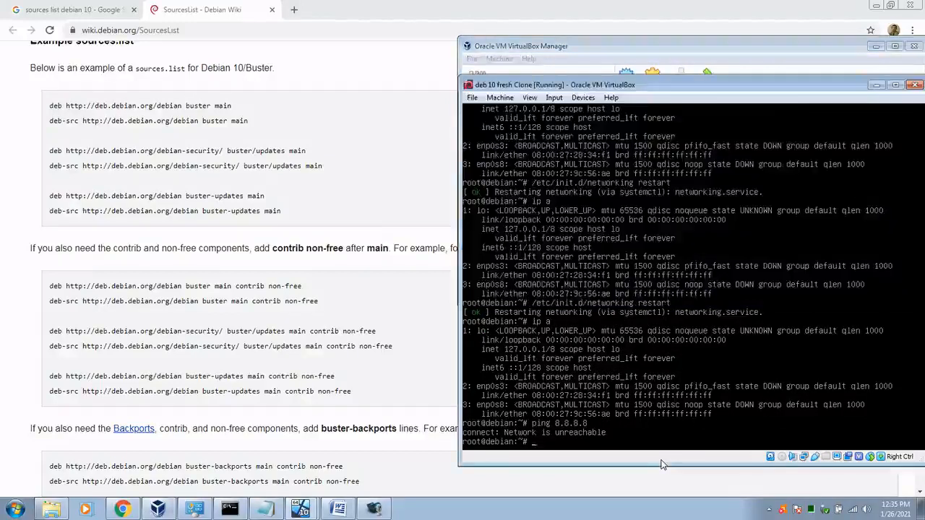
Step: Open /etc/network/interfaces in nano, confirm enp0s3 uses dhcp, and exit without changes
{"action": "type", "text": "nano /etc/network/in"}
{"action": "key", "text": "Tab"}
{"action": "key", "text": "Return"}
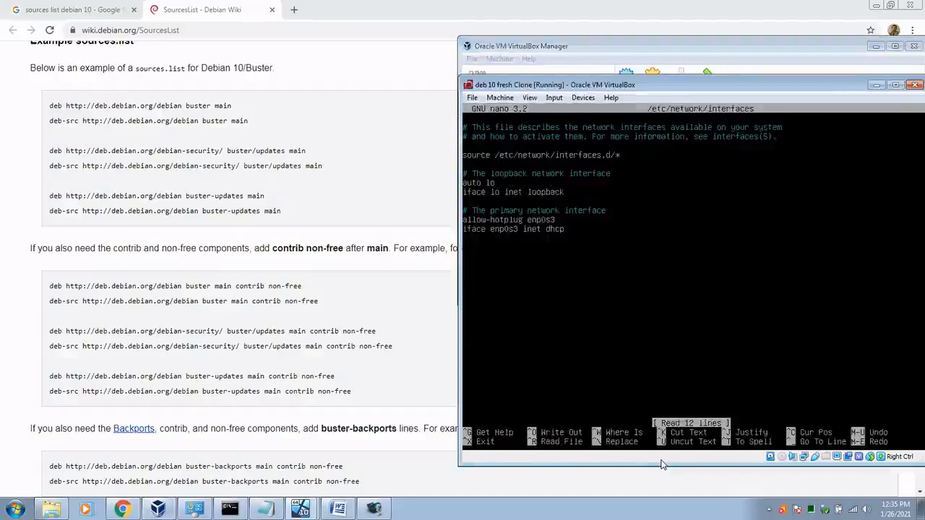
{"action": "key", "text": "ctrl+x"}
{"action": "key", "text": "Up"}
{"action": "key", "text": "Up"}
{"action": "key", "text": "Up"}
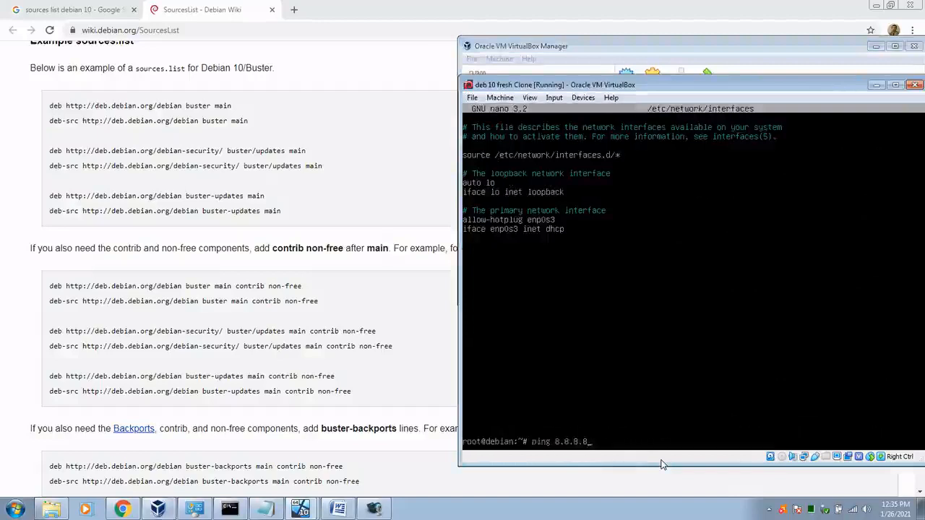
{"action": "key", "text": "Up"}
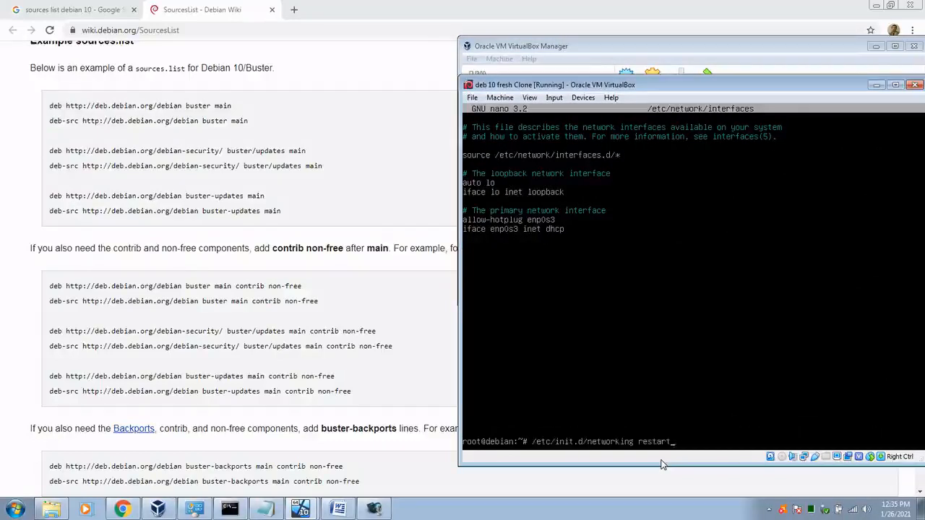
{"action": "key", "text": "Down"}
Step: List the network interfaces and show the details of enp0s3
{"action": "key", "text": "Return"}
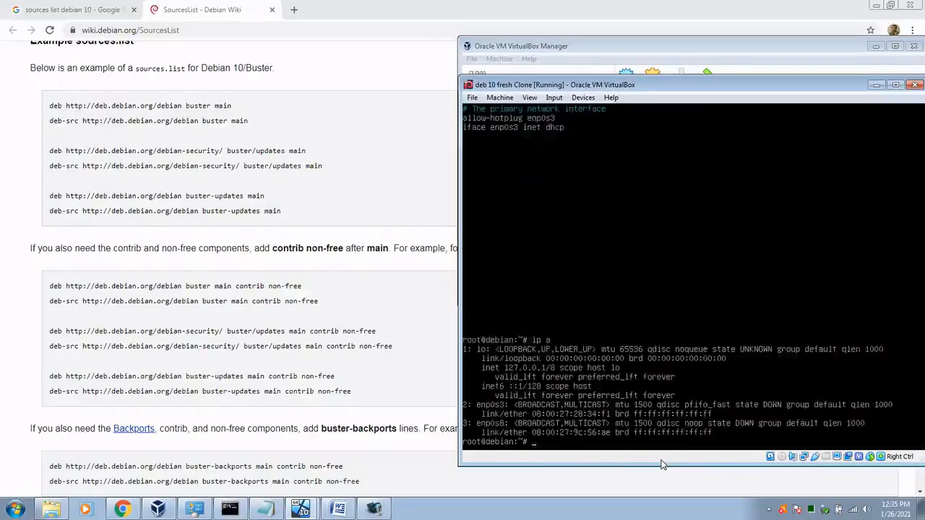
{"action": "key", "text": "Up"}
{"action": "type", "text": "f ent"}
{"action": "type", "text": "pt"}
{"action": "key", "text": "BackSpace"}
{"action": "type", "text": "0"}
{"action": "type", "text": "3"}
{"action": "key", "text": "Return"}
Step: Restart networking via the init script and service networking restart, run ip a, then reboot
{"action": "key", "text": "Up"}
{"action": "key", "text": "BackSpace"}
{"action": "key", "text": "BackSpace"}
{"action": "key", "text": "BackSpace"}
{"action": "key", "text": "BackSpace"}
{"action": "key", "text": "BackSpace"}
{"action": "key", "text": "BackSpace"}
{"action": "key", "text": "BackSpace"}
{"action": "key", "text": "BackSpace"}
{"action": "key", "text": "BackSpace"}
{"action": "key", "text": "Up"}
{"action": "key", "text": "Up"}
{"action": "key", "text": "Up"}
{"action": "key", "text": "Up"}
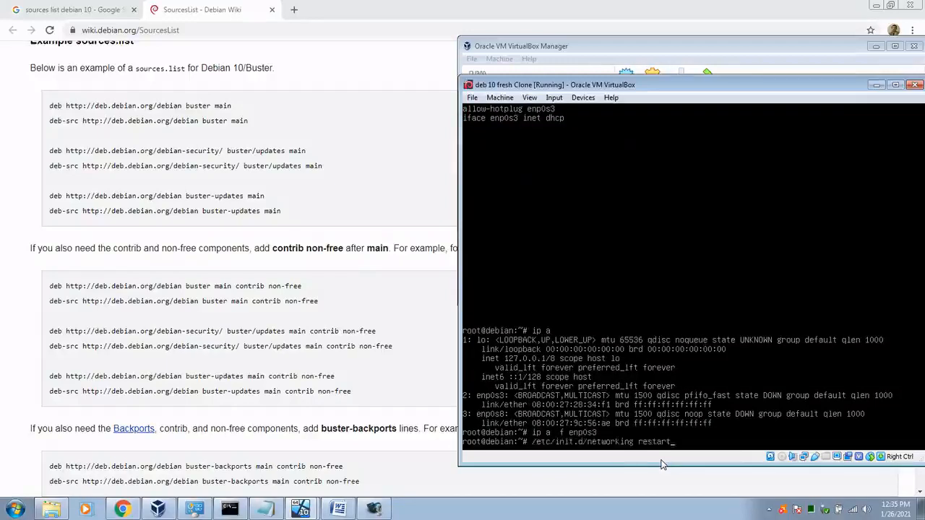
{"action": "key", "text": "Return"}
{"action": "type", "text": "ser"}
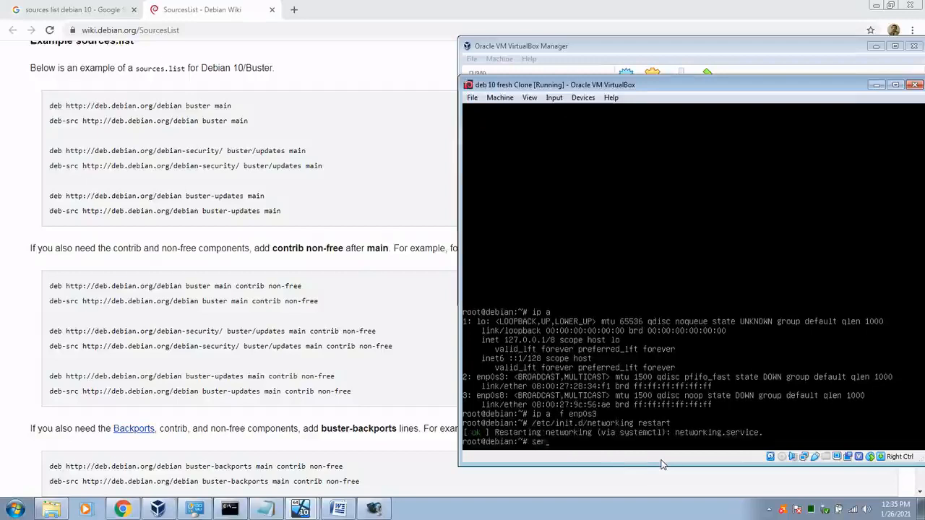
{"action": "type", "text": "vice networking restart"}
{"action": "key", "text": "Return"}
{"action": "type", "text": "ip a"}
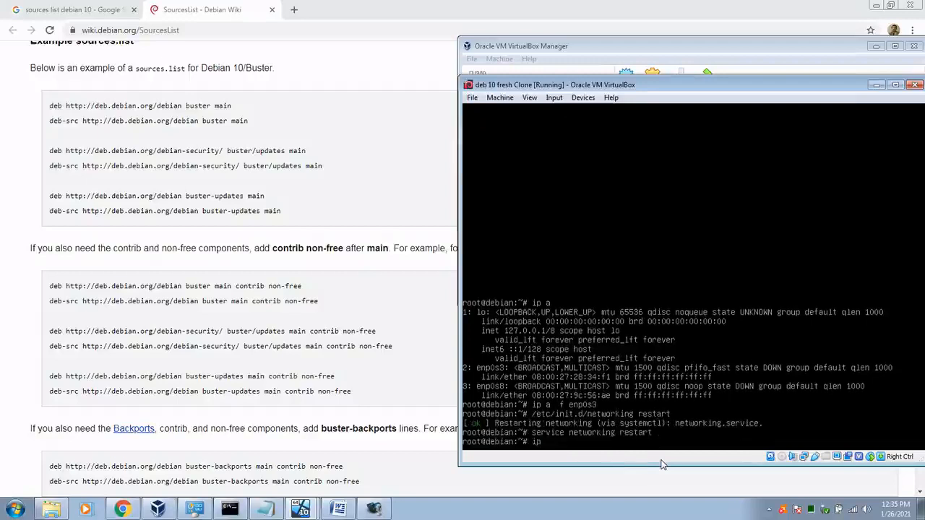
{"action": "key", "text": "Return"}
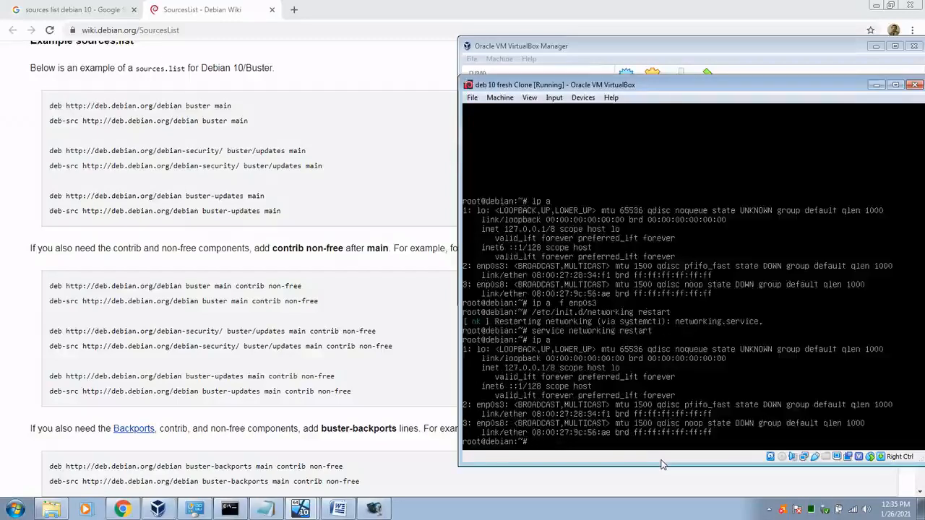
{"action": "type", "text": "reboot"}
{"action": "key", "text": "Return"}
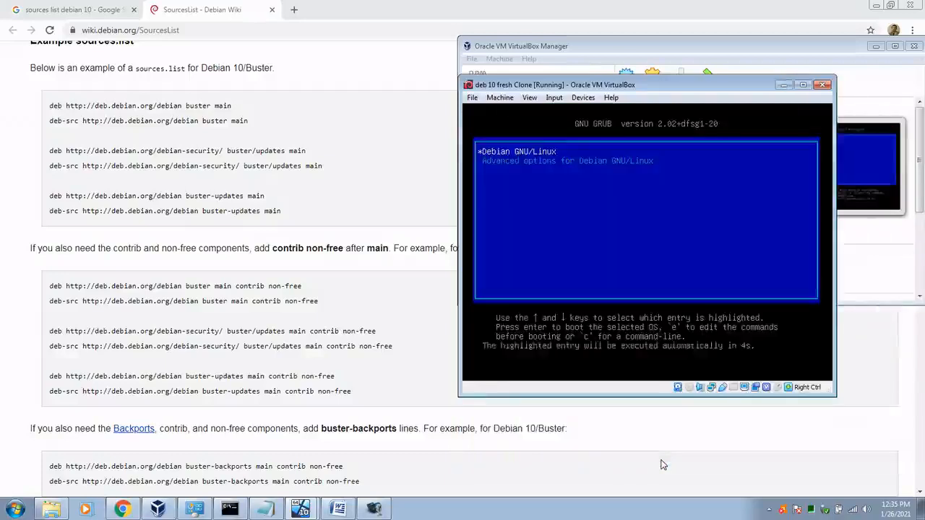
Step: Boot Debian from GRUB and switch the clone's adapter 1 to Bridged Adapter on the Dell Wireless card
{"action": "key", "text": "Return"}
{"action": "left_click", "coordinate": [759, 56]}
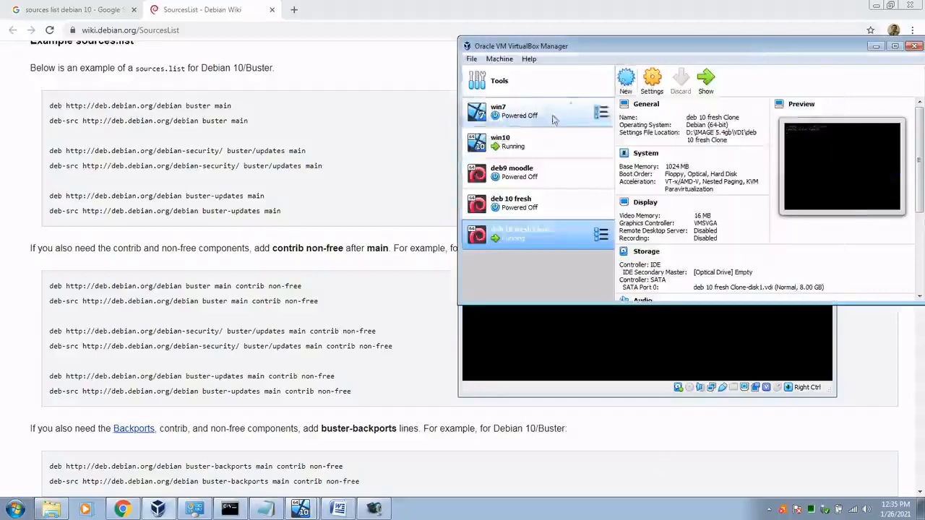
{"action": "left_click", "coordinate": [651, 81]}
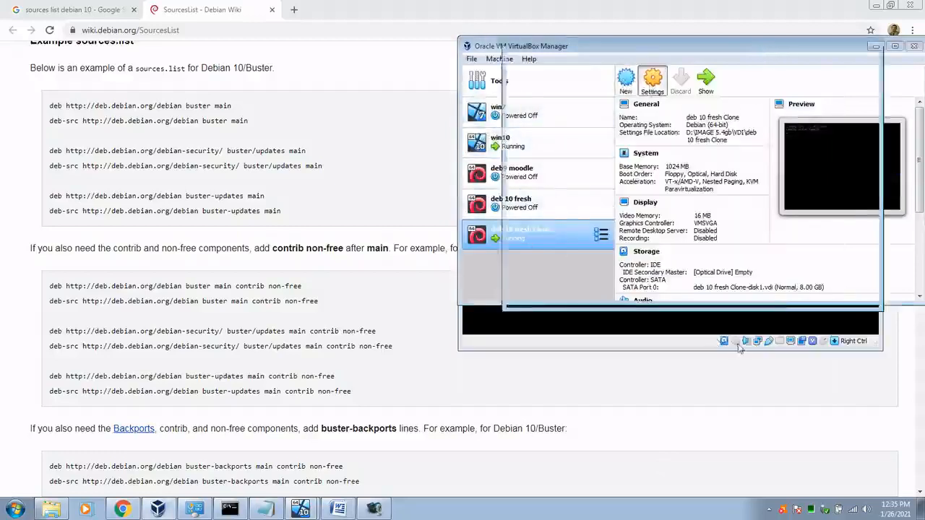
{"action": "left_click", "coordinate": [545, 156]}
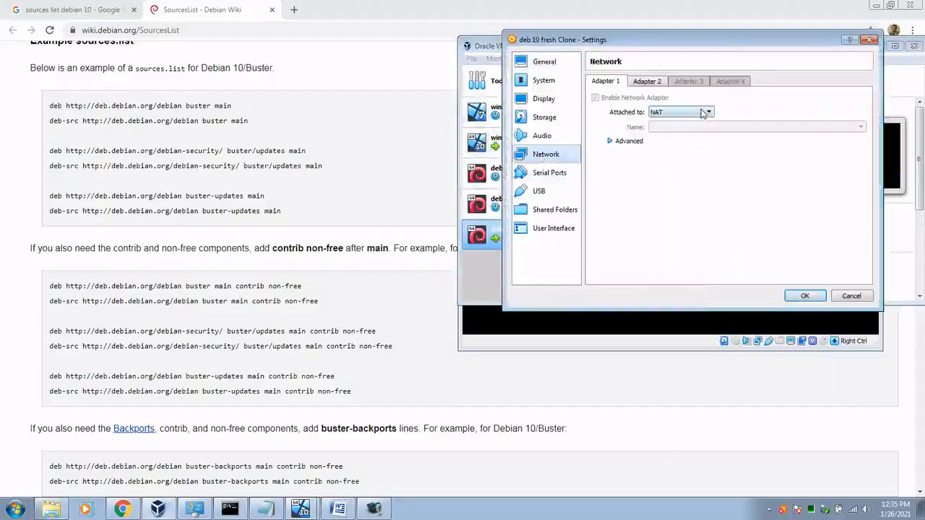
{"action": "left_click", "coordinate": [704, 112]}
{"action": "left_click", "coordinate": [687, 145]}
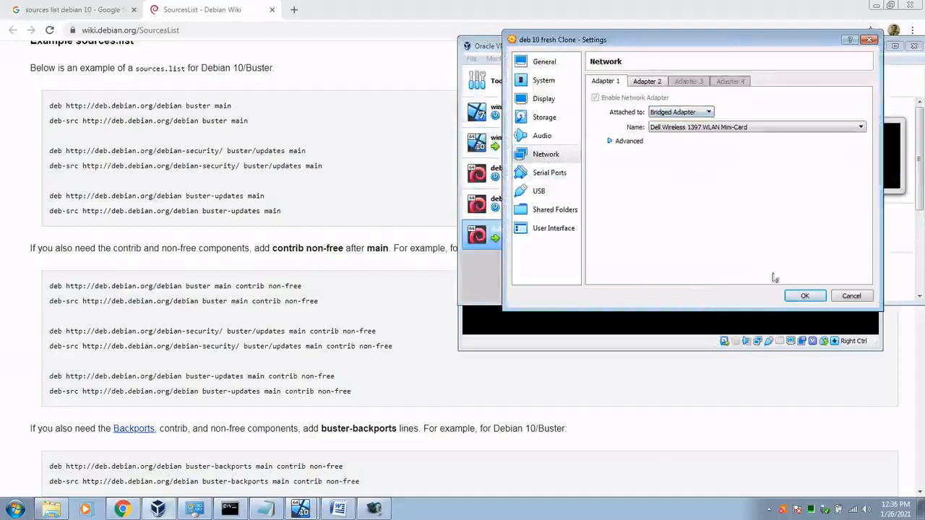
{"action": "left_click", "coordinate": [780, 128]}
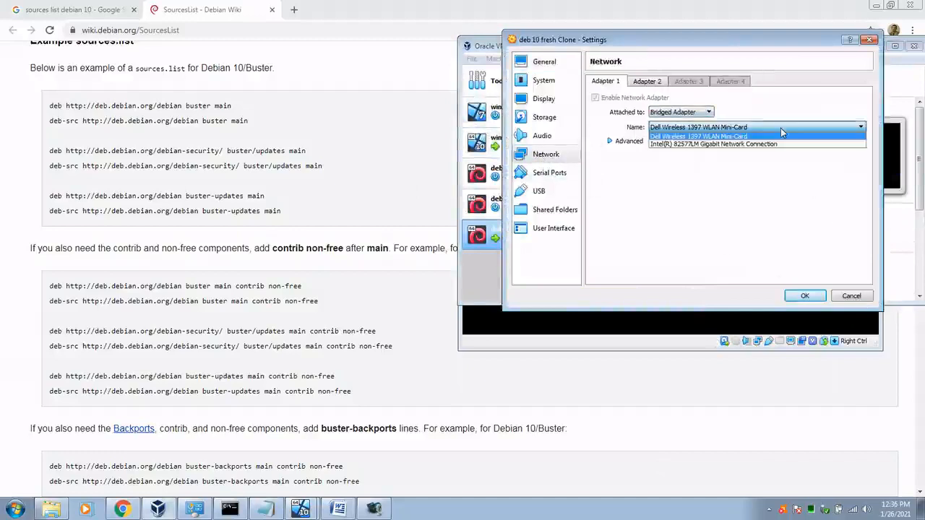
{"action": "left_click", "coordinate": [780, 128]}
{"action": "left_click", "coordinate": [804, 296]}
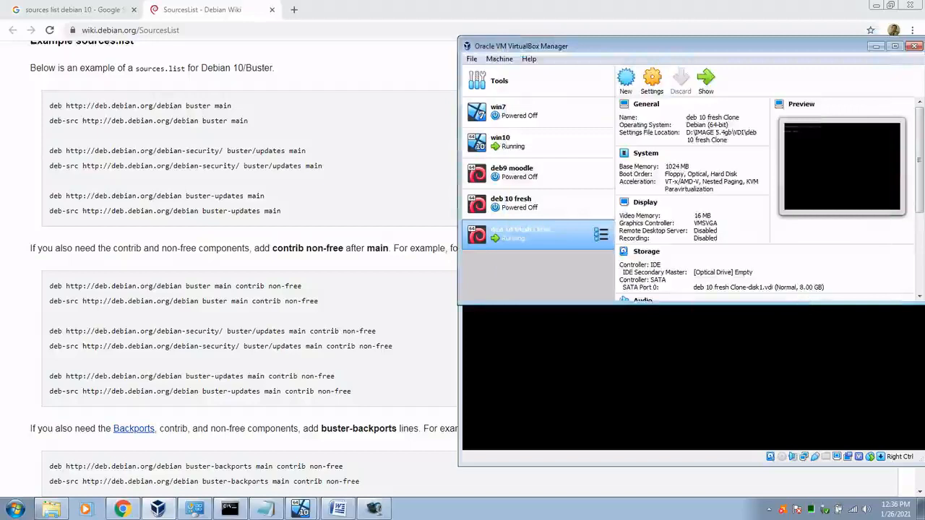
{"action": "left_click_drag", "start_coordinate": [694, 47], "coordinate": [698, 102]}
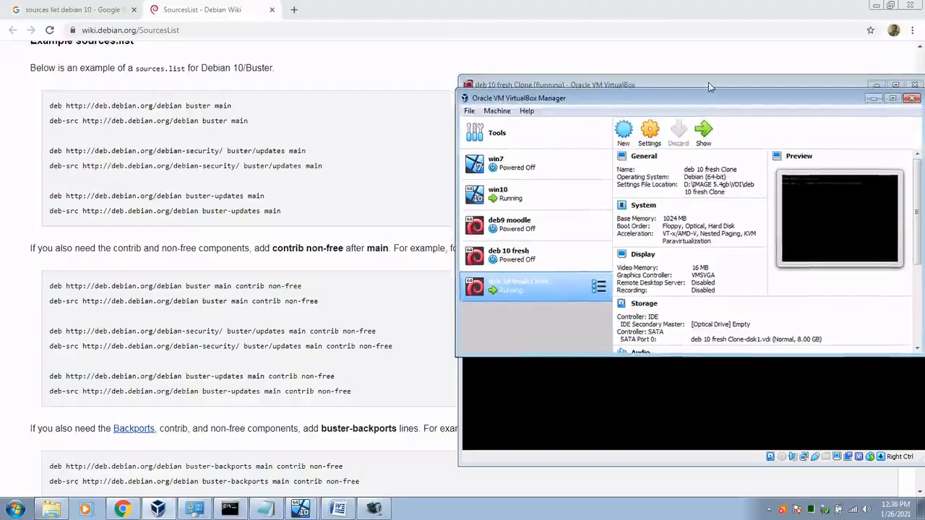
{"action": "left_click", "coordinate": [708, 82]}
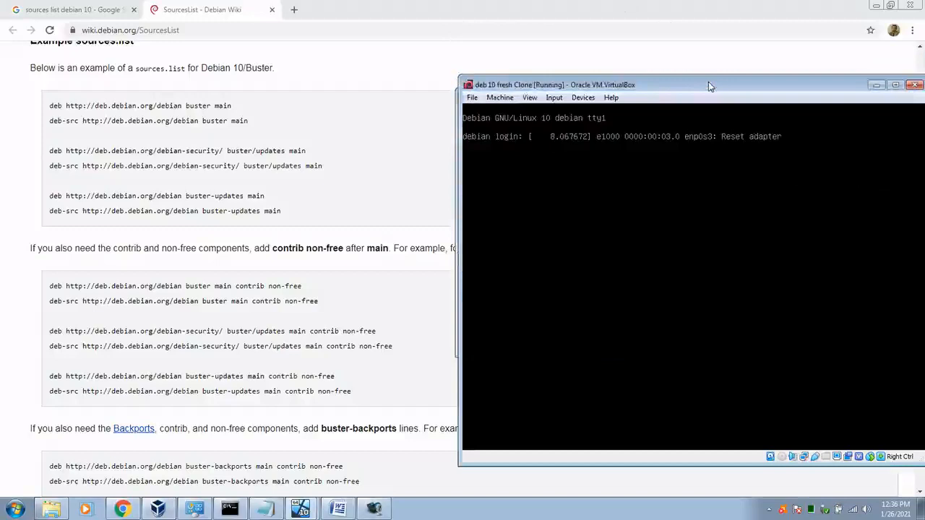
Step: Log in as root, run ip a, and ping 8.8.8.8 until stopped with Ctrl+C
{"action": "key", "text": "Return"}
{"action": "type", "text": "root"}
{"action": "key", "text": "Return"}
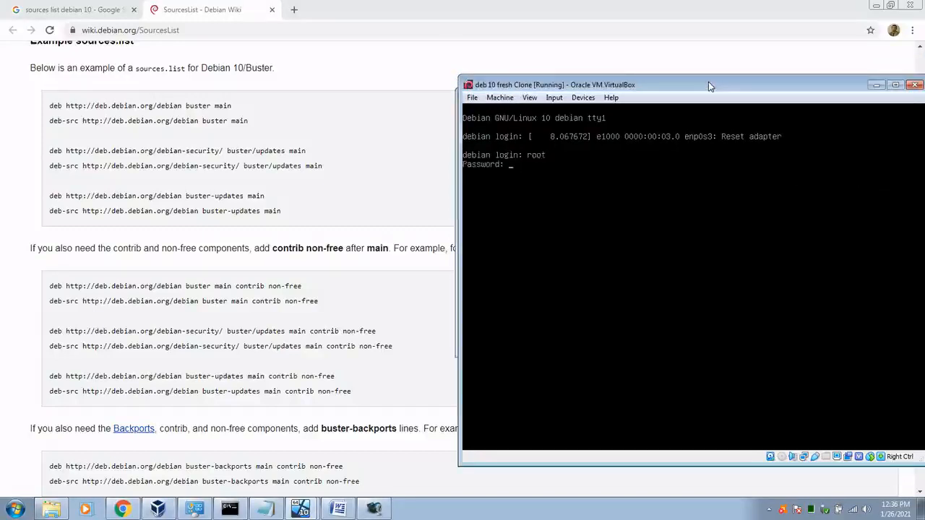
{"action": "key", "text": "Return"}
{"action": "type", "text": "ip a"}
{"action": "key", "text": "Return"}
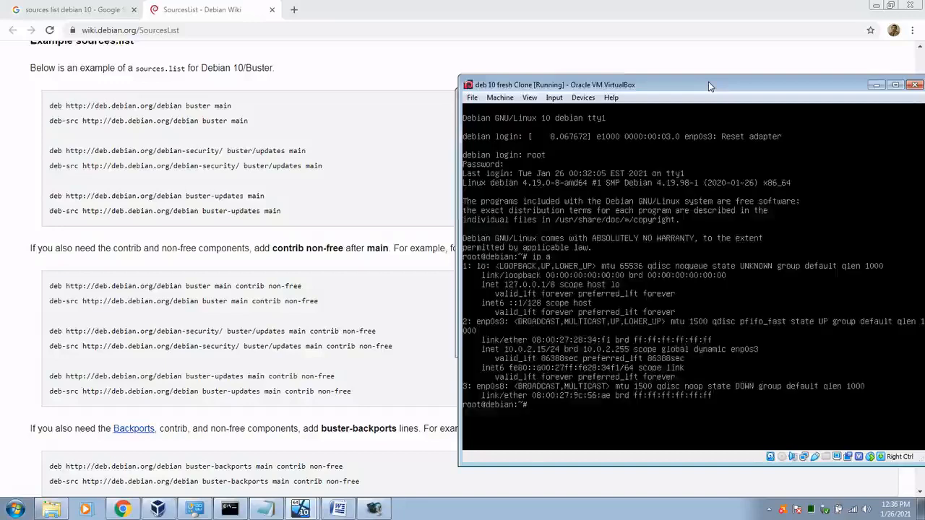
{"action": "type", "text": "ping 8.8.8.8"}
{"action": "key", "text": "Return"}
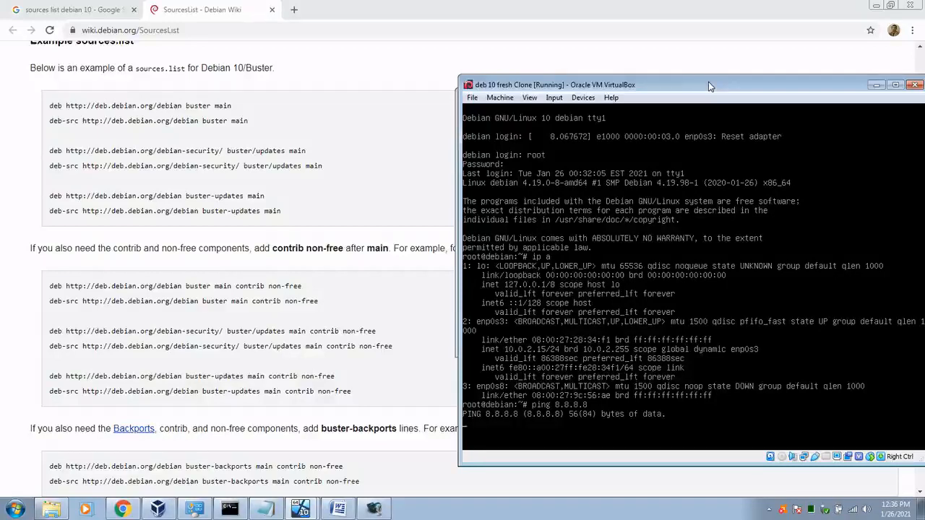
{"action": "key", "text": "ctrl+c"}
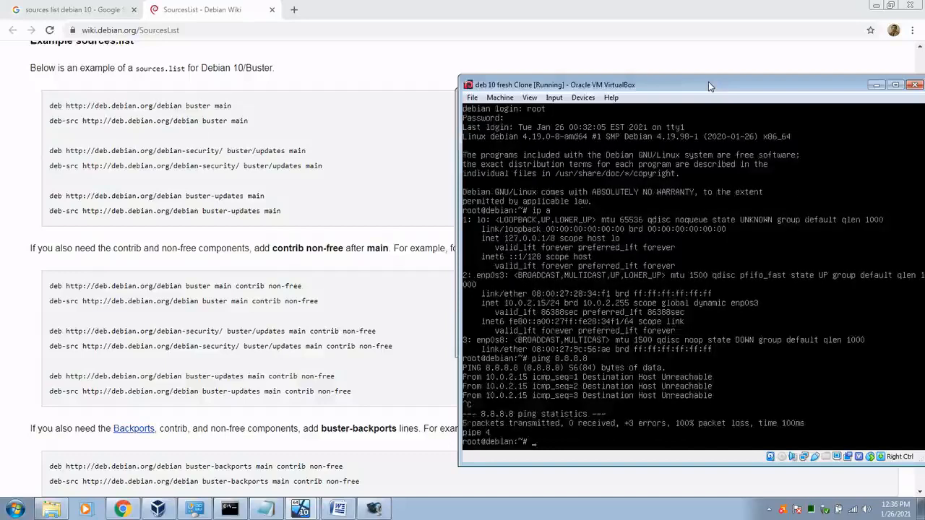
Step: Run service networking restart, then check the interfaces again with ip a
{"action": "type", "text": "reboot"}
{"action": "key", "text": "BackSpace"}
{"action": "key", "text": "BackSpace"}
{"action": "key", "text": "BackSpace"}
{"action": "key", "text": "BackSpace"}
{"action": "key", "text": "BackSpace"}
{"action": "key", "text": "BackSpace"}
{"action": "key", "text": "BackSpace"}
{"action": "type", "text": "service networking restart"}
{"action": "key", "text": "Return"}
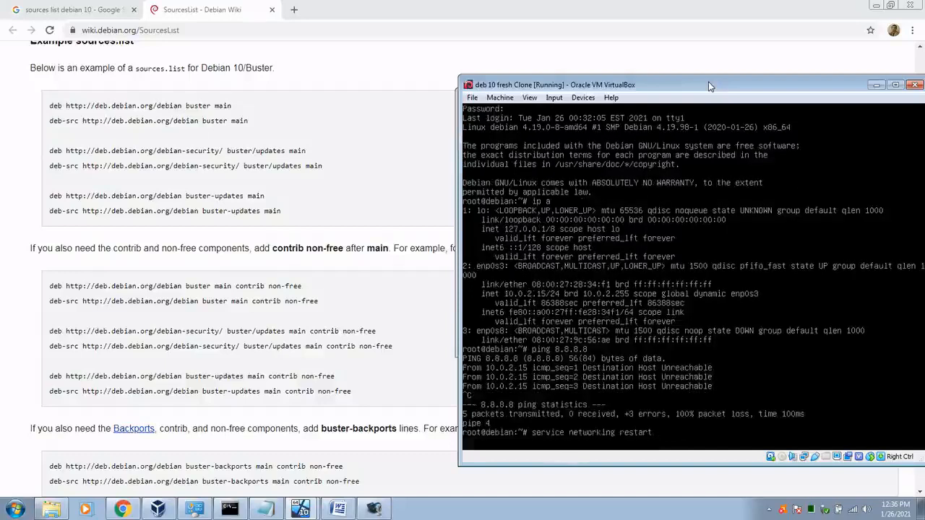
{"action": "key", "text": "Up"}
{"action": "key", "text": "Up"}
{"action": "key", "text": "Up"}
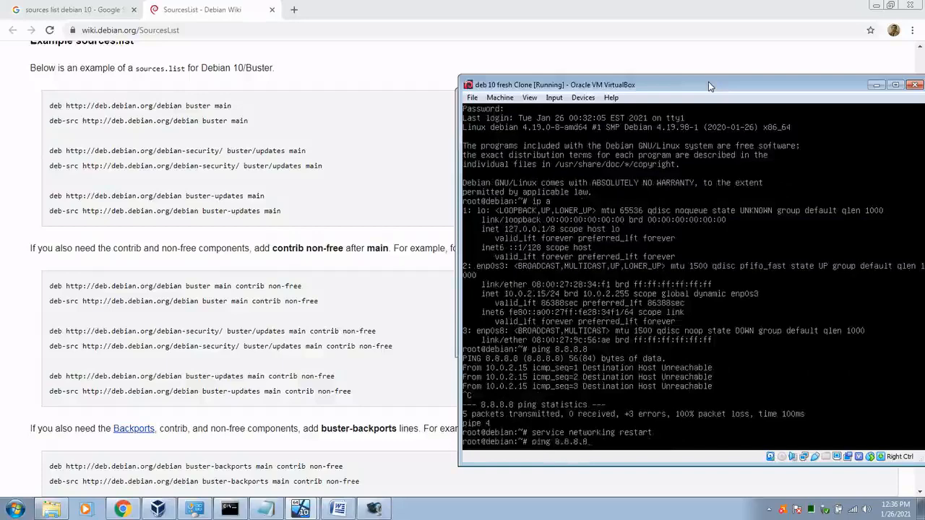
{"action": "key", "text": "Return"}
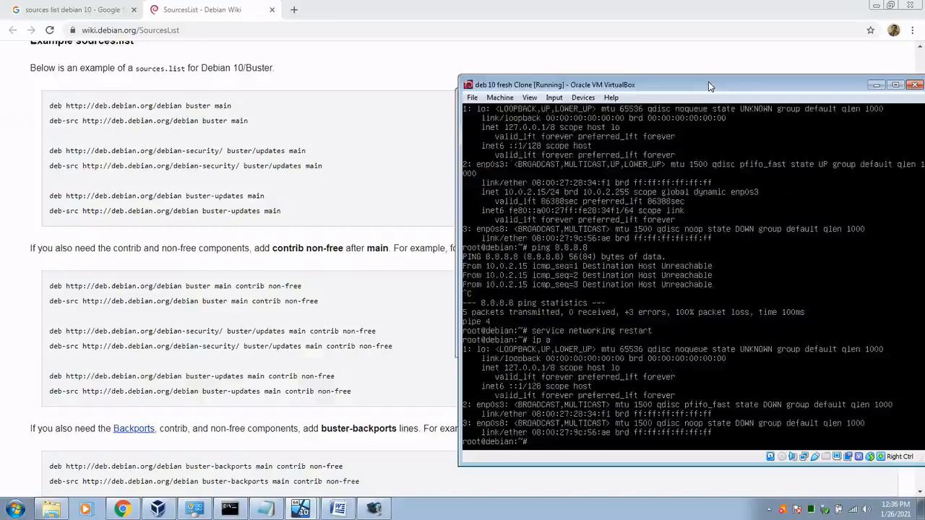
Step: Switch the clone's first network adapter back to NAT
{"action": "left_click", "coordinate": [875, 85]}
{"action": "left_click", "coordinate": [649, 132]}
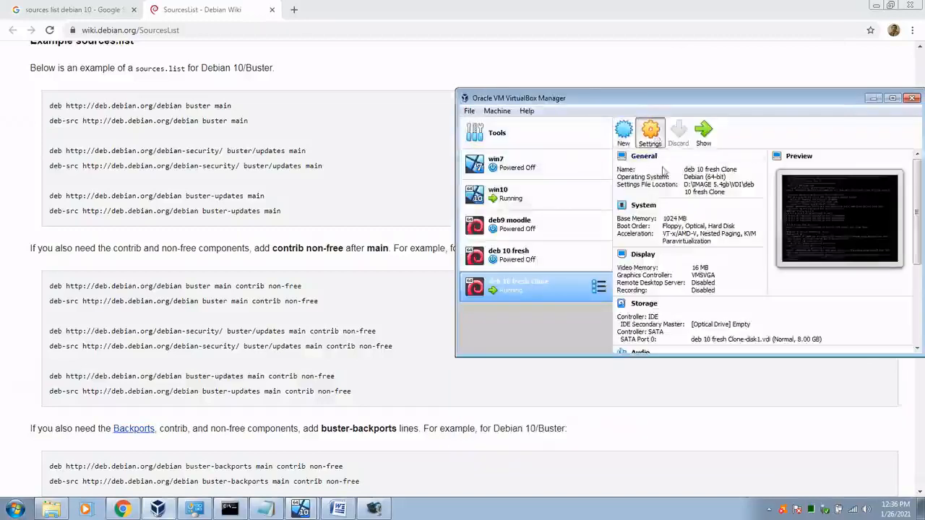
{"action": "left_click", "coordinate": [542, 207]}
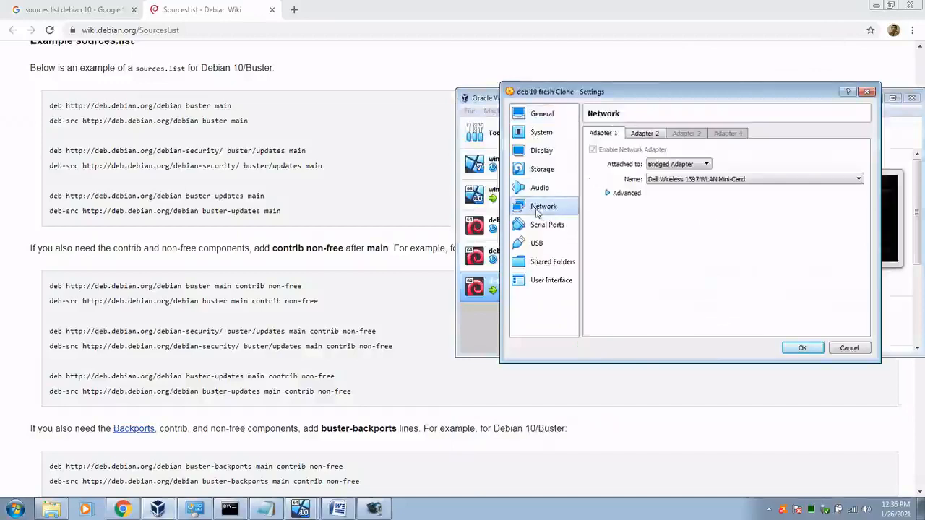
{"action": "left_click", "coordinate": [679, 164]}
{"action": "left_click", "coordinate": [679, 181]}
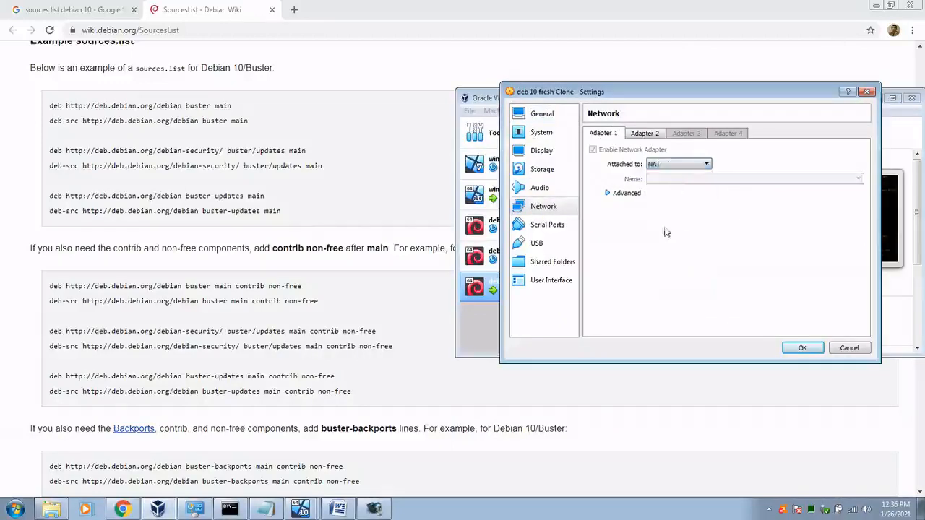
{"action": "left_click", "coordinate": [802, 348]}
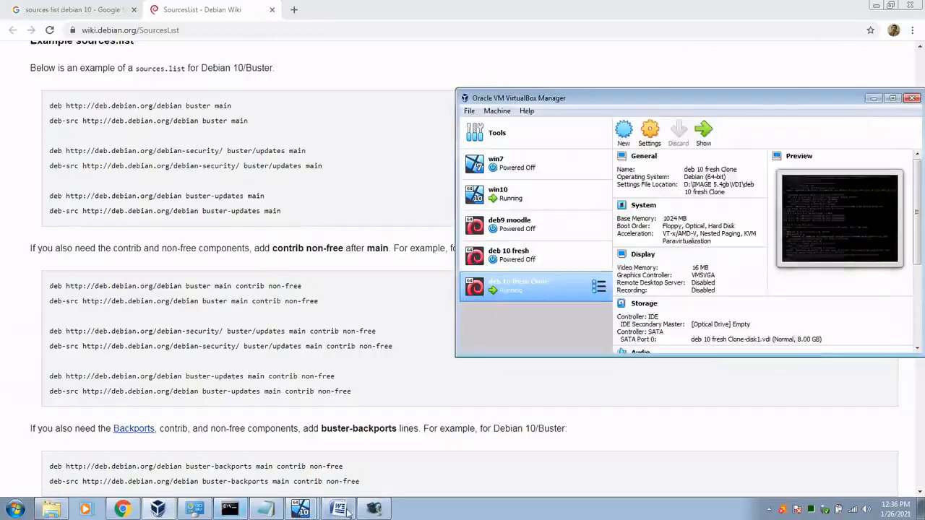
Step: Restart networking twice, run ip a, and reboot the VM
{"action": "left_click", "coordinate": [299, 510]}
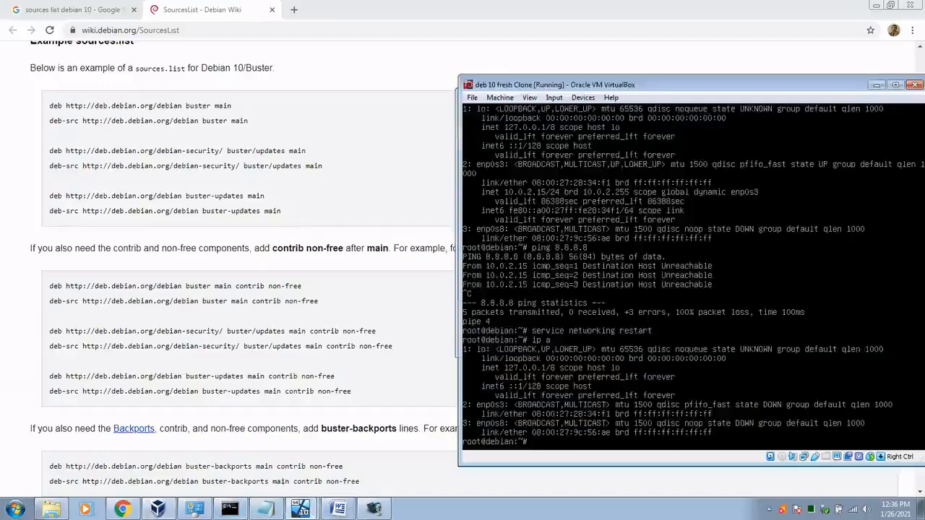
{"action": "key", "text": "Up"}
{"action": "key", "text": "Up"}
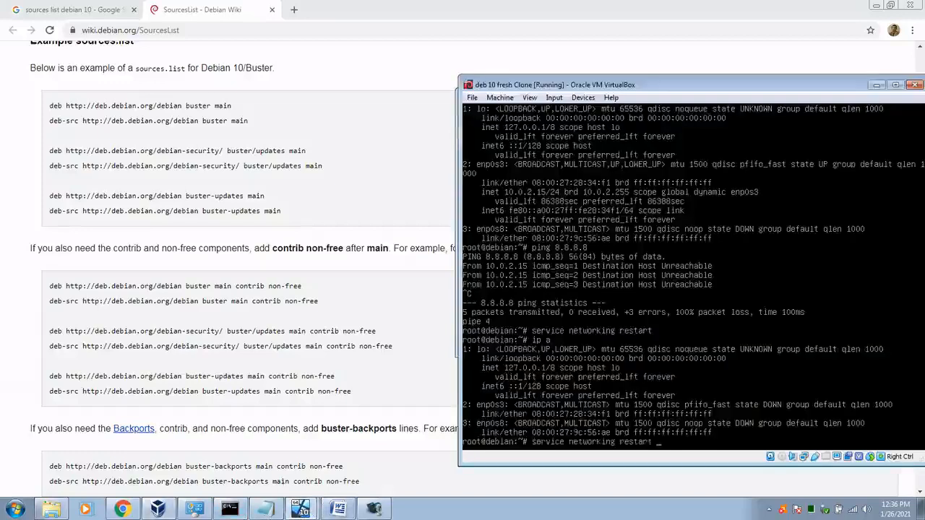
{"action": "key", "text": "Return"}
{"action": "key", "text": "Up"}
{"action": "key", "text": "Return"}
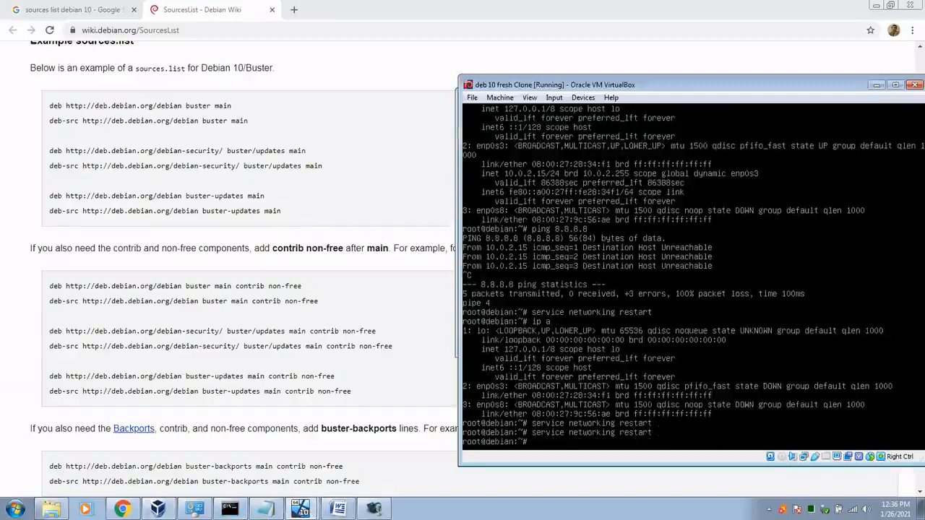
{"action": "key", "text": "Up"}
{"action": "key", "text": "Up"}
{"action": "key", "text": "Return"}
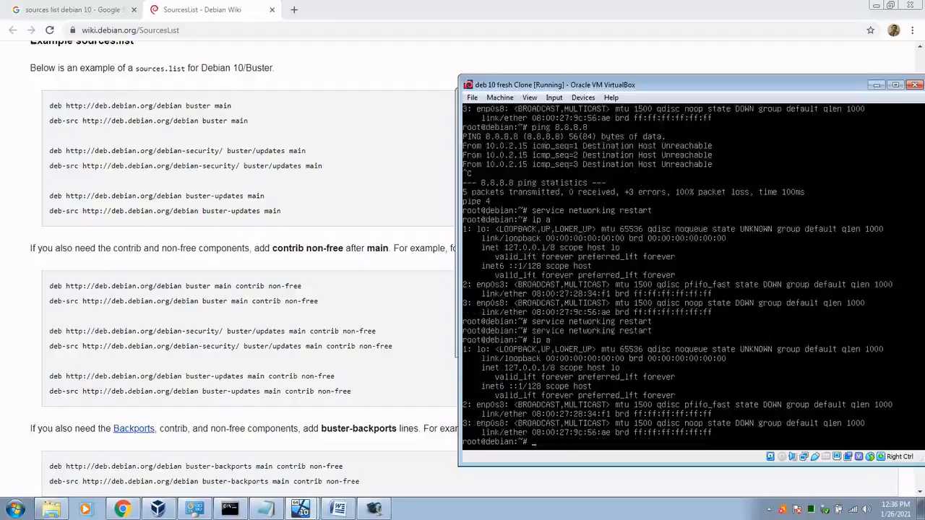
{"action": "type", "text": "reboot"}
{"action": "key", "text": "Return"}
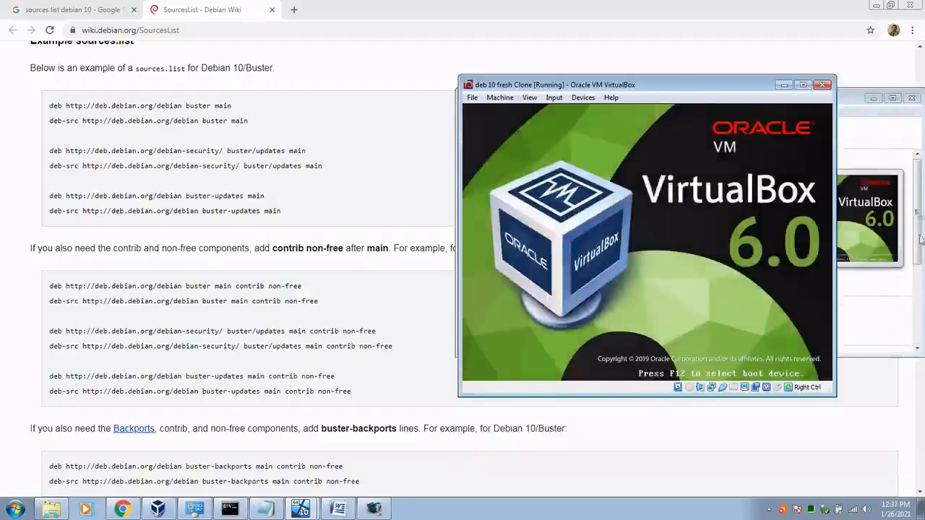
Step: Set adapter 1 to Bridged Adapter on the Dell Wireless 1397 WLAN Mini-Card and return to the VM
{"action": "left_click", "coordinate": [871, 147]}
{"action": "left_click", "coordinate": [650, 132]}
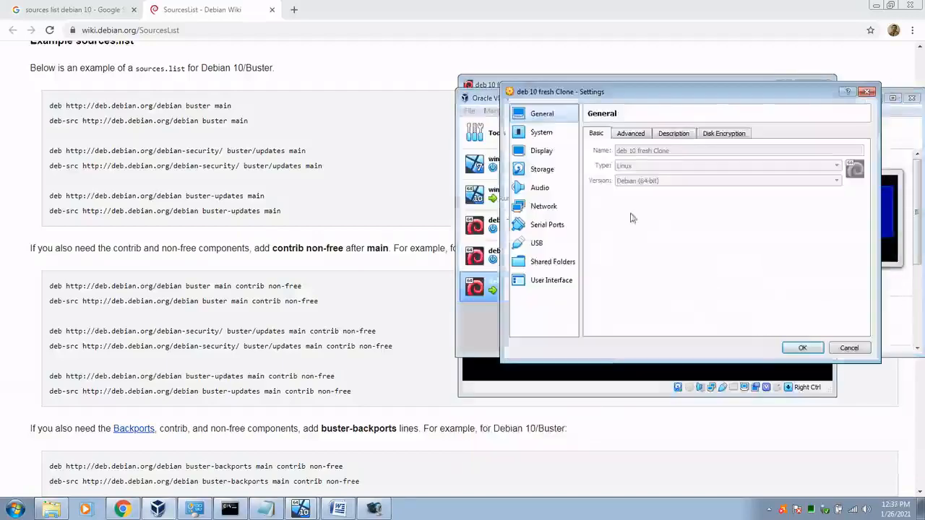
{"action": "left_click", "coordinate": [547, 208]}
{"action": "left_click", "coordinate": [672, 165]}
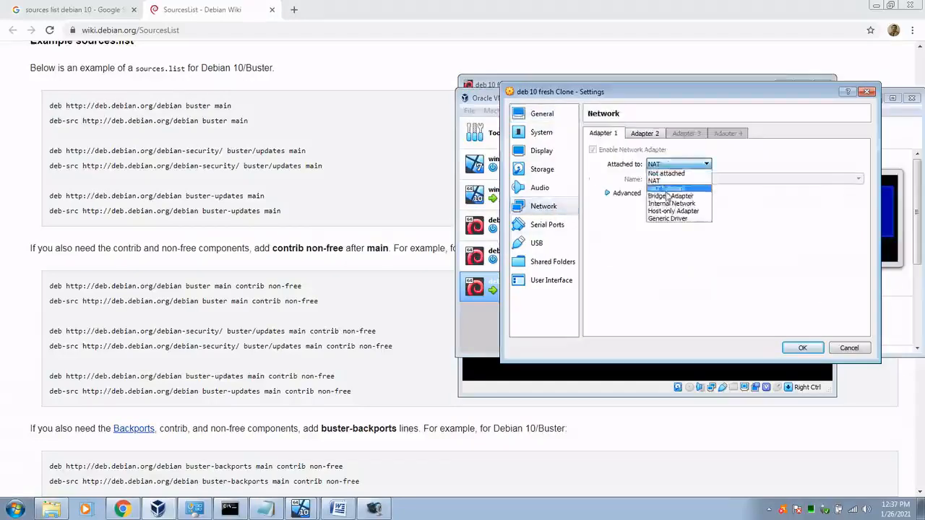
{"action": "left_click", "coordinate": [674, 197]}
{"action": "left_click", "coordinate": [744, 179]}
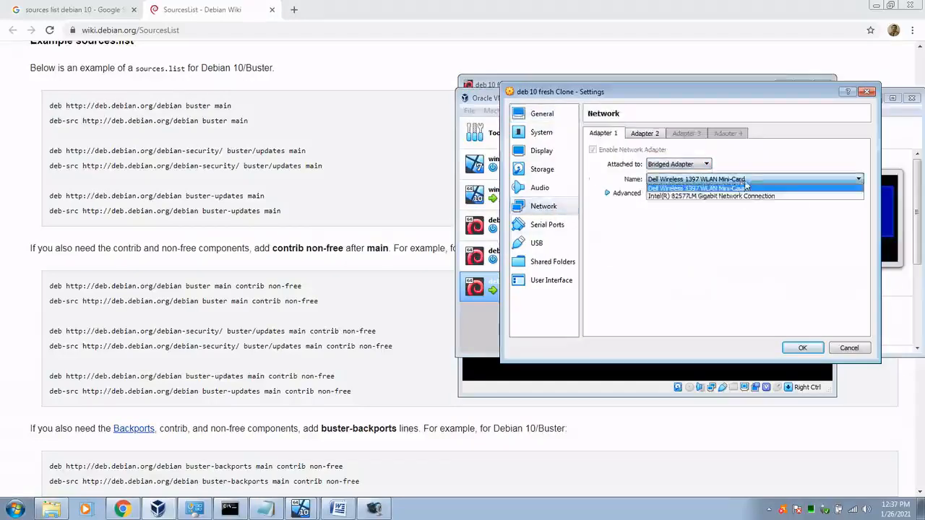
{"action": "left_click", "coordinate": [764, 188]}
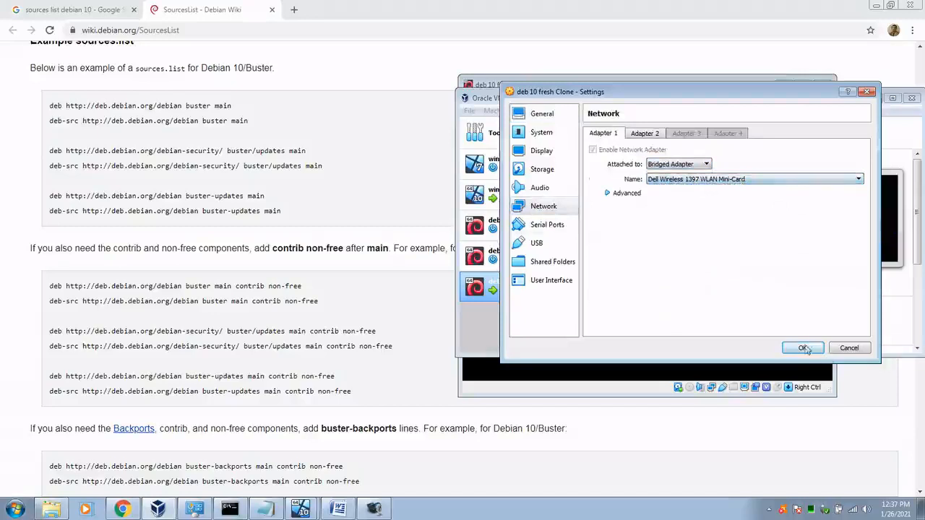
{"action": "left_click", "coordinate": [807, 348]}
{"action": "left_click", "coordinate": [715, 85]}
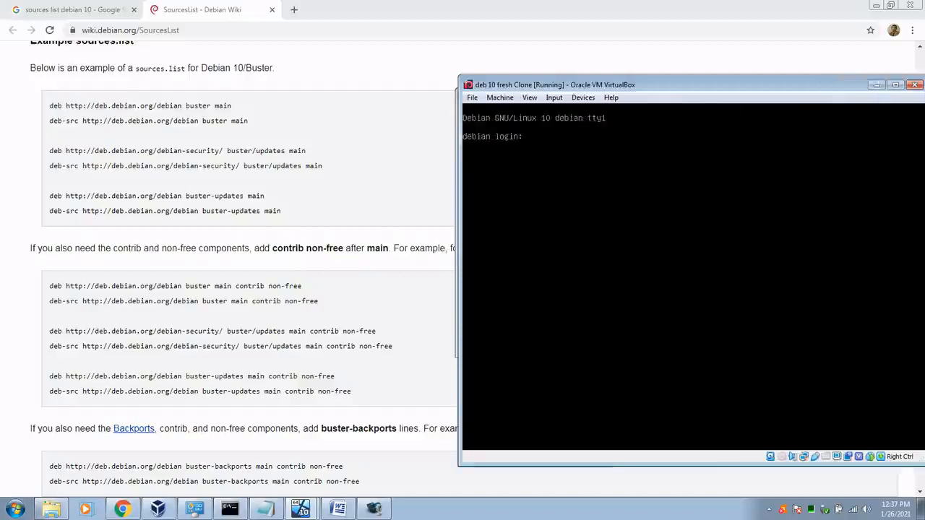
Step: Log in as root and run ip a, showing enp0s3 at 192.168.43.135
{"action": "type", "text": "root"}
{"action": "key", "text": "Return"}
{"action": "key", "text": "Return"}
{"action": "type", "text": "ip a"}
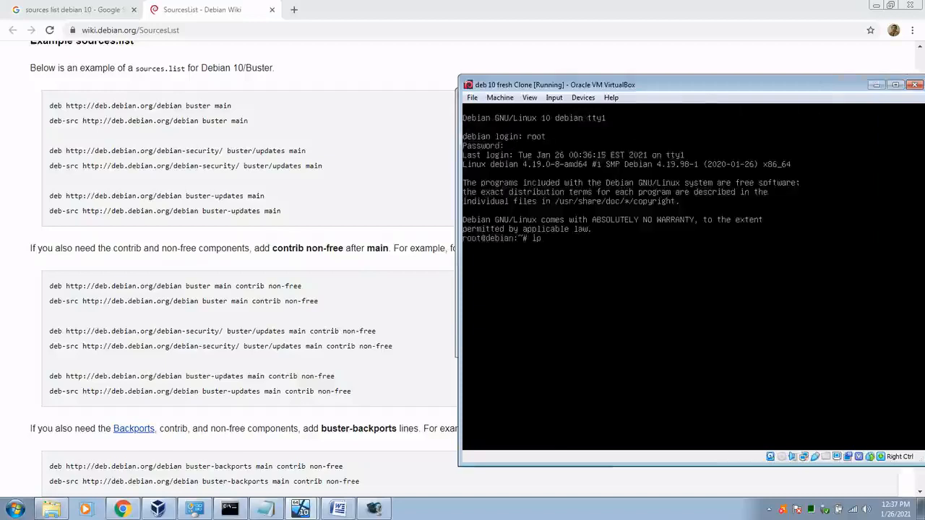
{"action": "key", "text": "Return"}
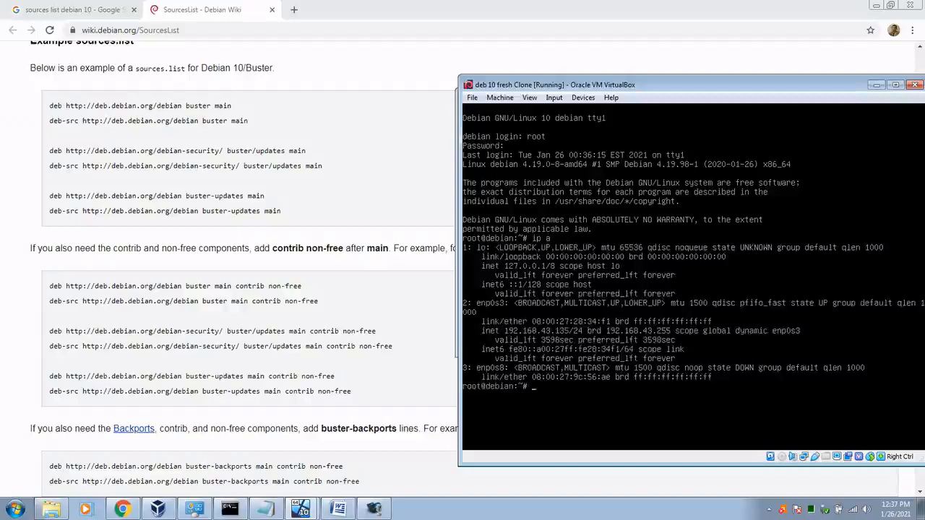
Step: Ping google.com and 8.8.8.8, both replying with 0% packet loss
{"action": "type", "text": "ping google.com"}
{"action": "key", "text": "Return"}
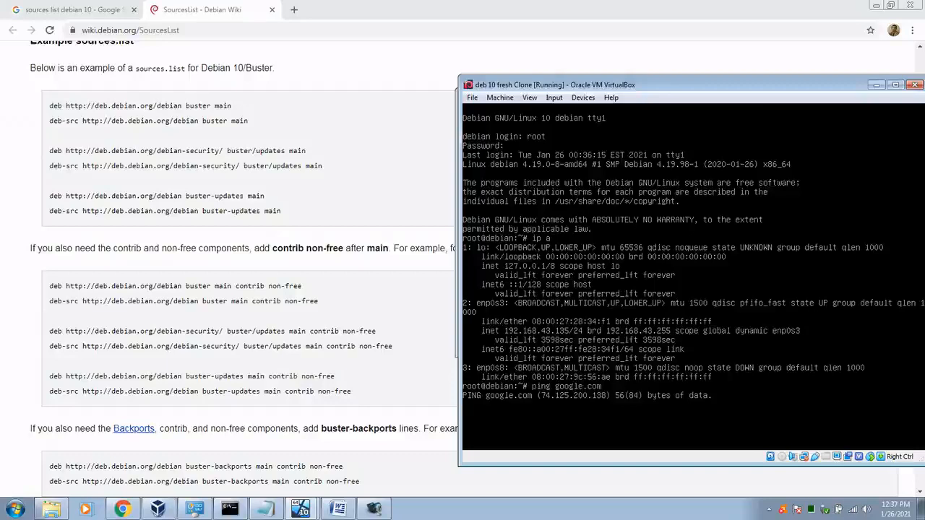
{"action": "key", "text": "ctrl+c"}
{"action": "type", "text": "ping "}
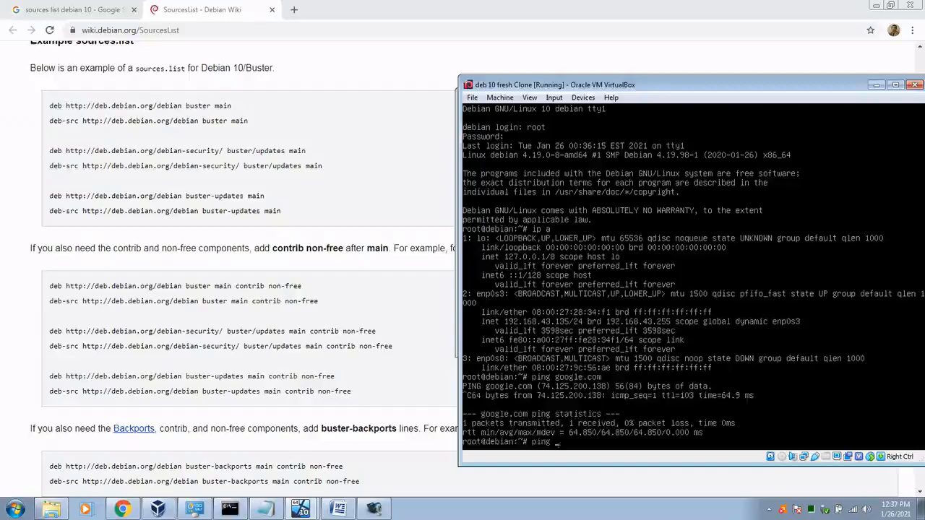
{"action": "type", "text": "8.8.8.8"}
{"action": "key", "text": "Return"}
{"action": "key", "text": "ctrl+c"}
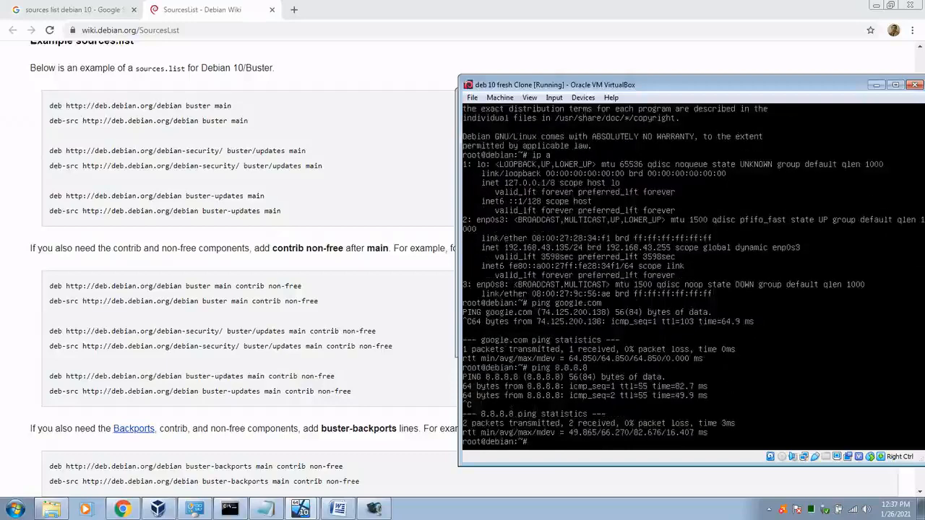
Step: Run apt update in the VM and minimize Chrome to reveal the Notepad VPN notes
{"action": "type", "text": "apt update"}
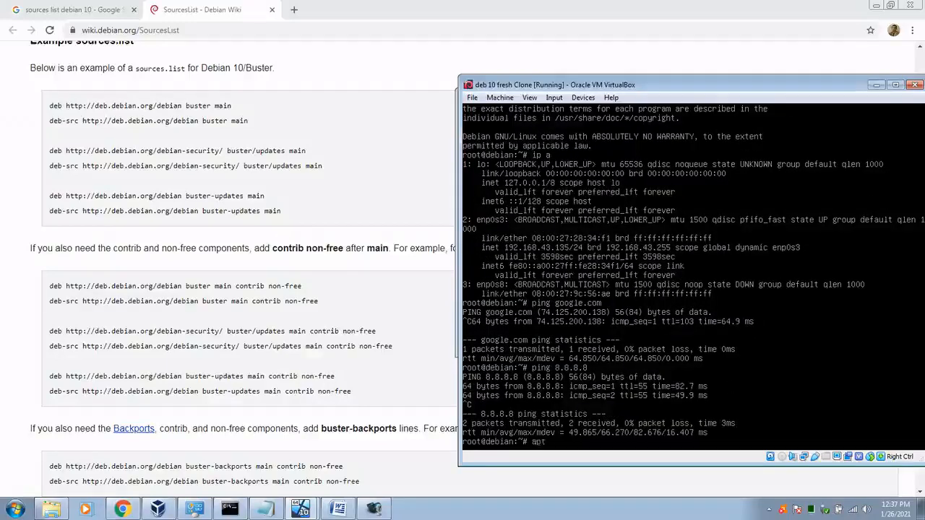
{"action": "key", "text": "Return"}
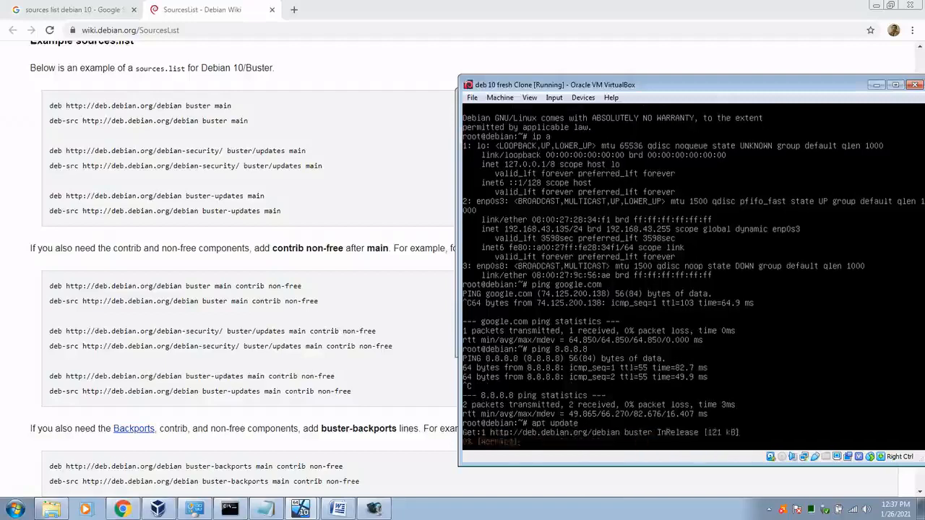
{"action": "left_click", "coordinate": [876, 6]}
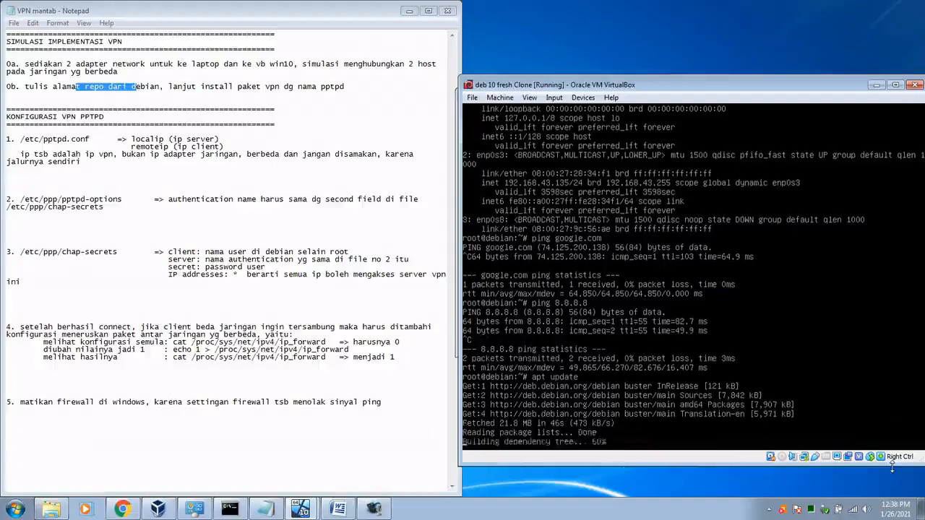
Step: Search the apt repositories for pptp packages, then for openvpn packages
{"action": "type", "text": "apt"}
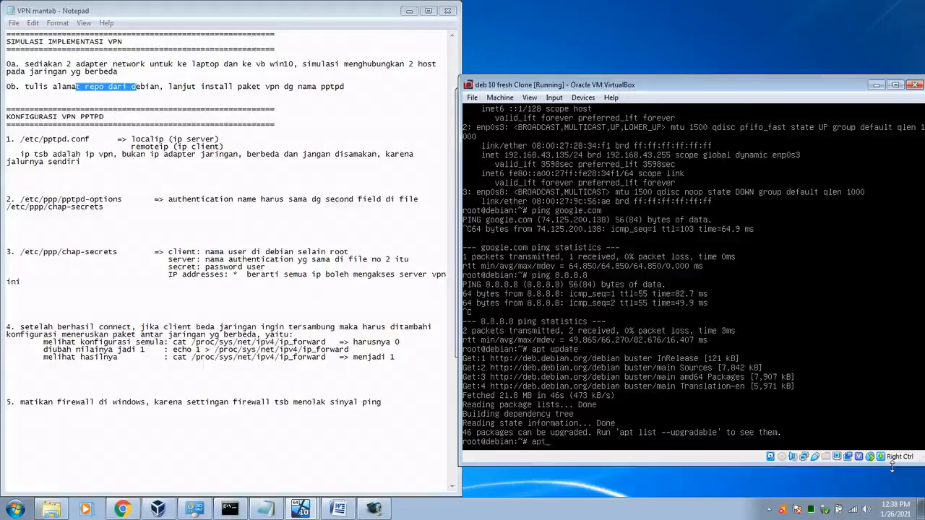
{"action": "type", "text": " search pptp"}
{"action": "key", "text": "Return"}
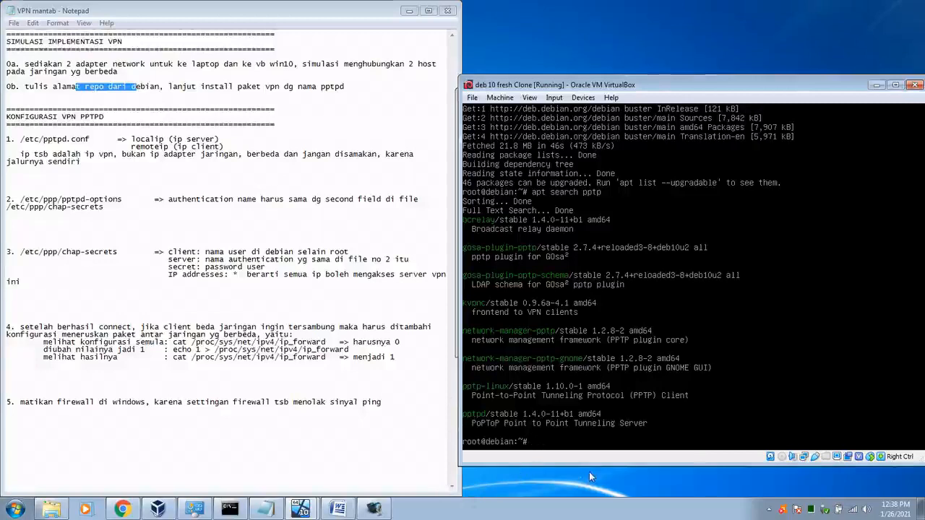
{"action": "key", "text": "Up"}
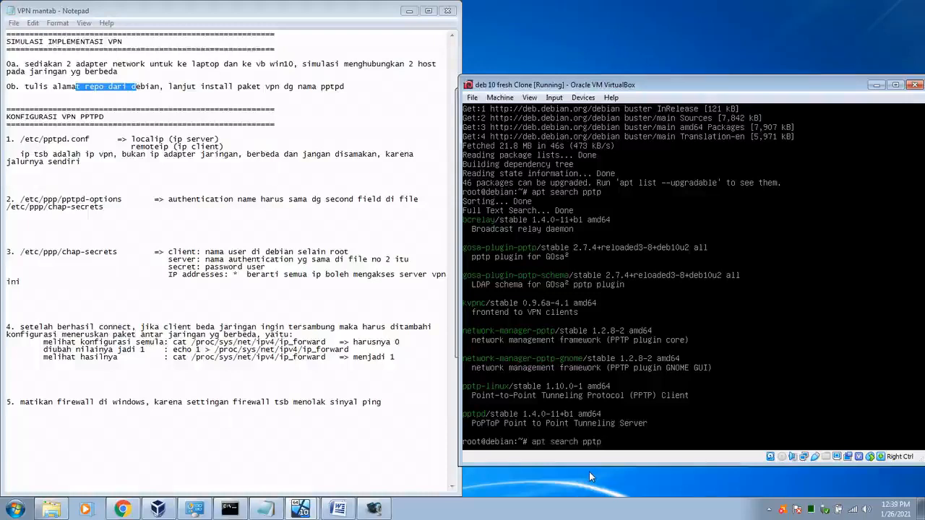
{"action": "key", "text": "BackSpace"}
{"action": "key", "text": "BackSpace"}
{"action": "key", "text": "BackSpace"}
{"action": "key", "text": "BackSpace"}
{"action": "type", "text": "openvpn"}
{"action": "key", "text": "Return"}
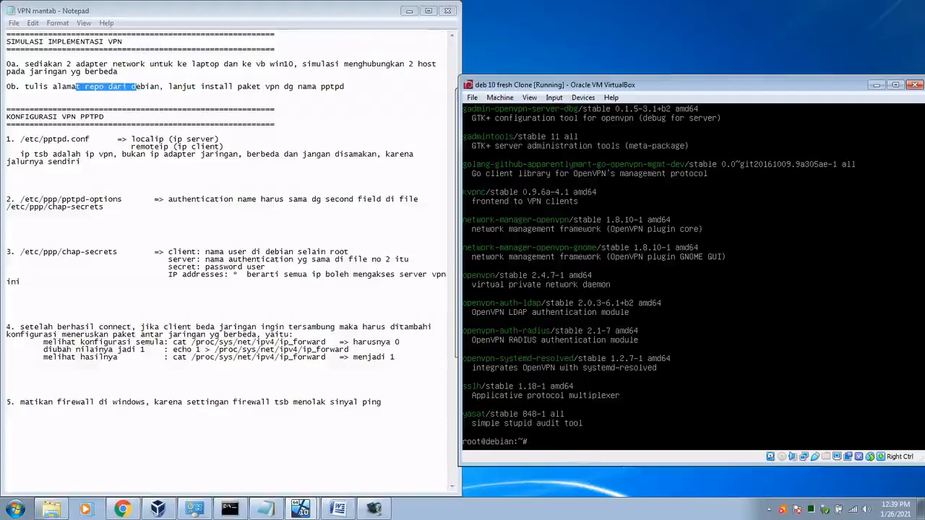
Step: Return to an empty prompt and begin an 'apt install' command
{"action": "key", "text": "Up"}
{"action": "key", "text": "Up"}
{"action": "key", "text": "Down"}
{"action": "key", "text": "Down"}
{"action": "type", "text": "apt install"}
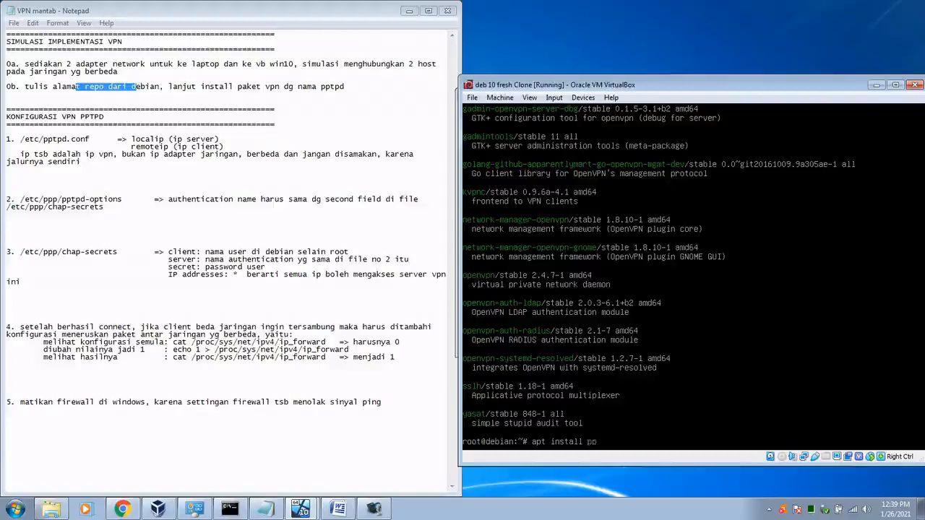
Step: Install pptpd with apt after the 'pptp' name fails, confirming with y
{"action": "type", "text": "tp"}
{"action": "key", "text": "Return"}
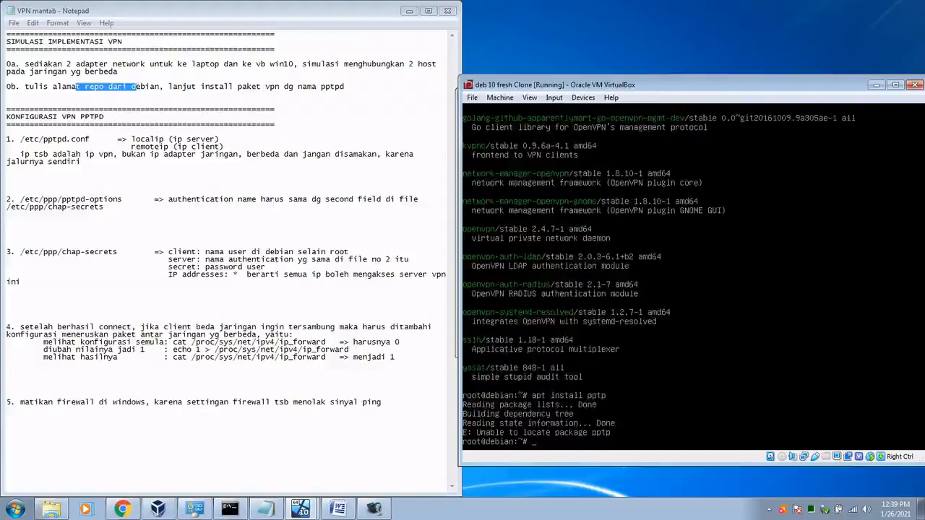
{"action": "key", "text": "Up"}
{"action": "type", "text": "d"}
{"action": "key", "text": "Return"}
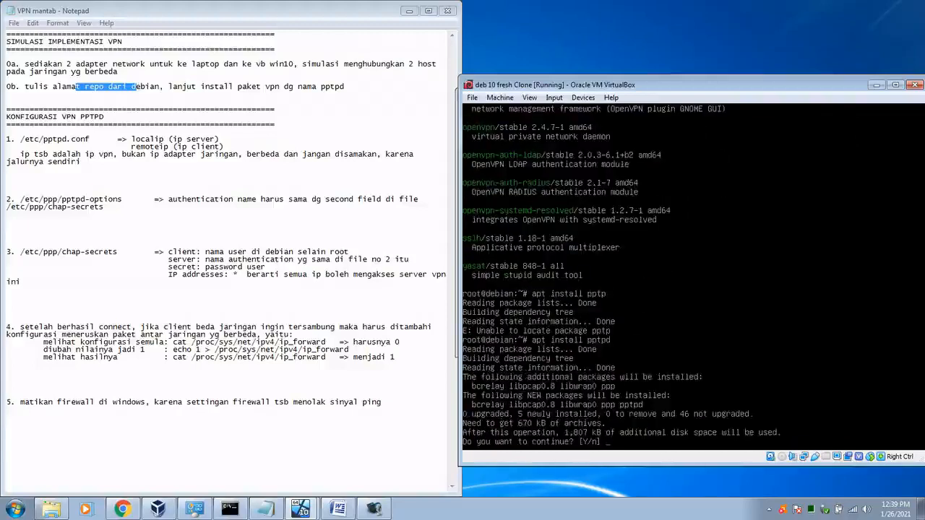
{"action": "type", "text": "y"}
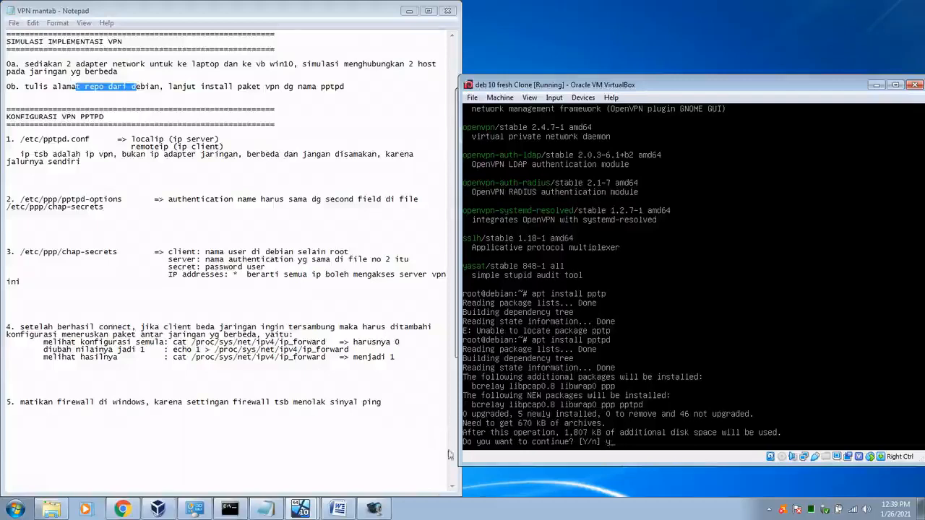
{"action": "key", "text": "Return"}
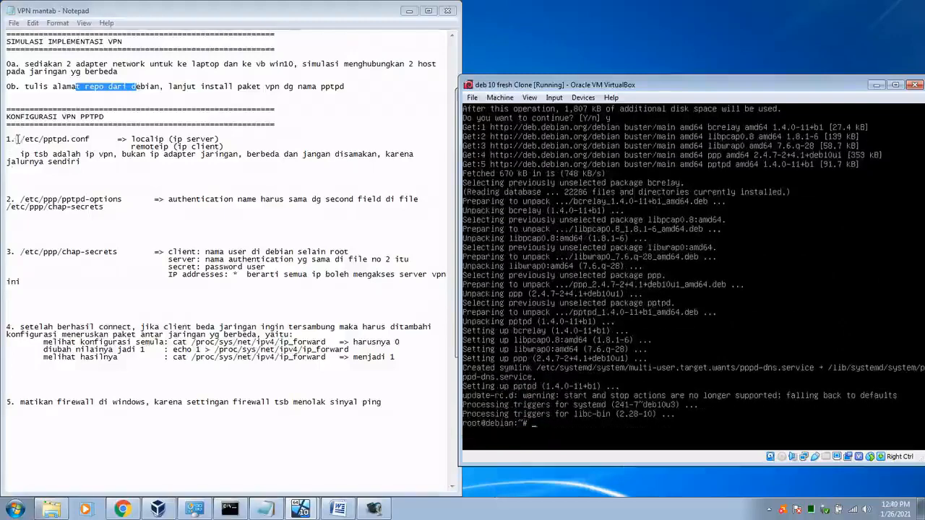
Step: Highlight the pptpd.conf localip and remoteip entries in the Notepad notes
{"action": "left_click_drag", "start_coordinate": [16, 139], "coordinate": [145, 137]}
{"action": "left_click", "coordinate": [189, 139]}
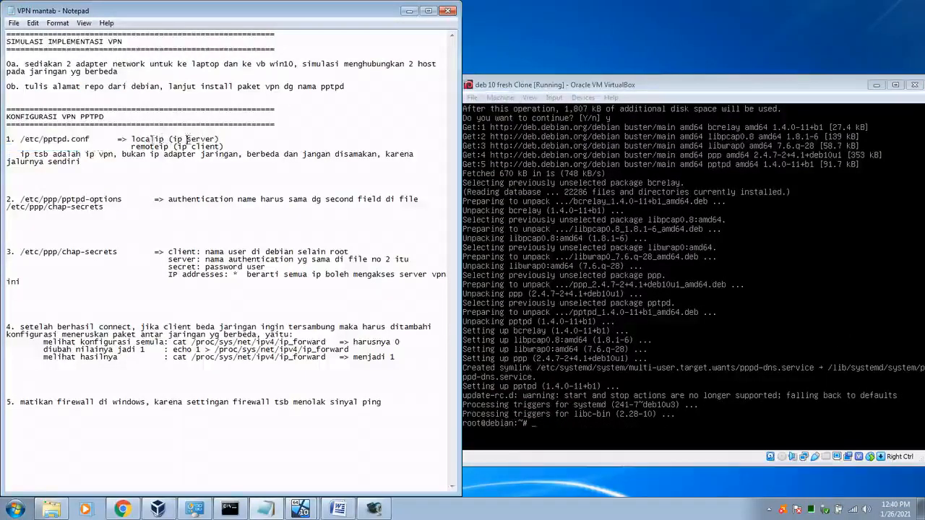
{"action": "left_click_drag", "start_coordinate": [45, 141], "coordinate": [217, 148]}
Step: Clear the terminal, open /etc/pptpd.conf in nano and jump to its last line
{"action": "left_click", "coordinate": [669, 87]}
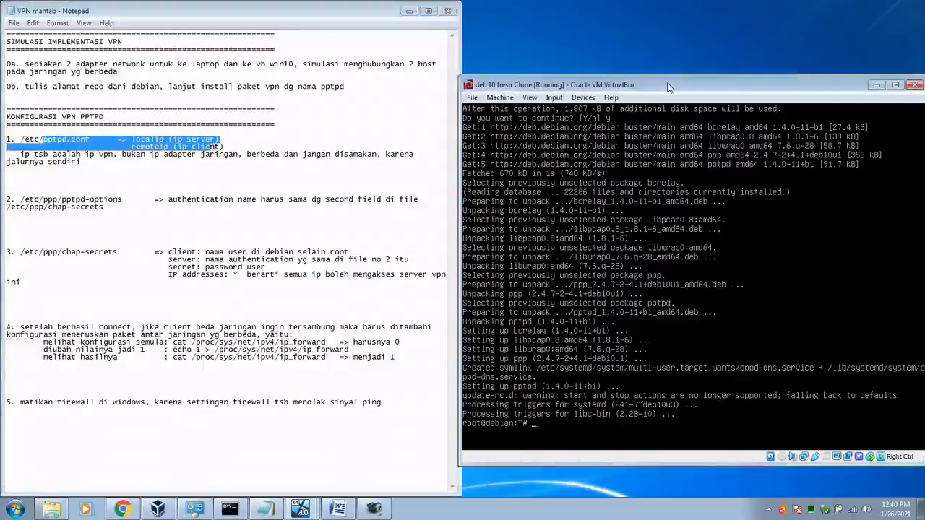
{"action": "type", "text": "clear"}
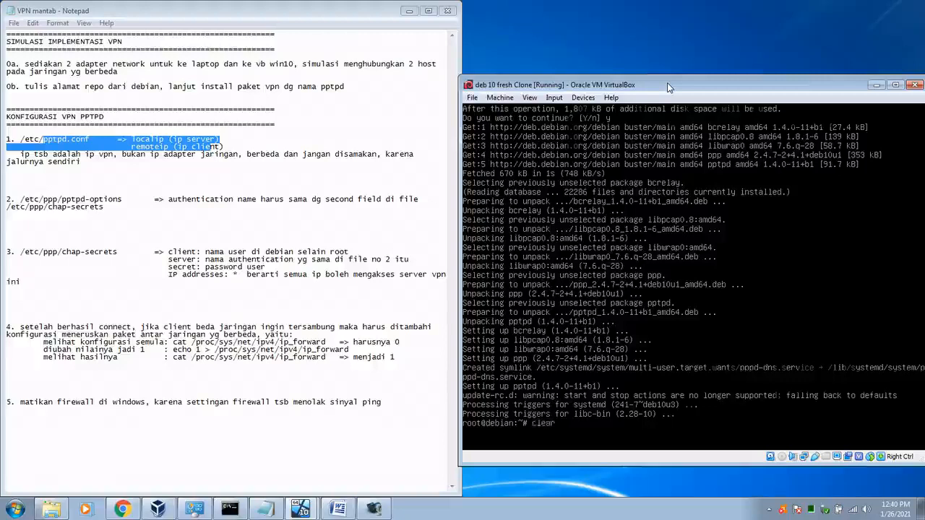
{"action": "key", "text": "Return"}
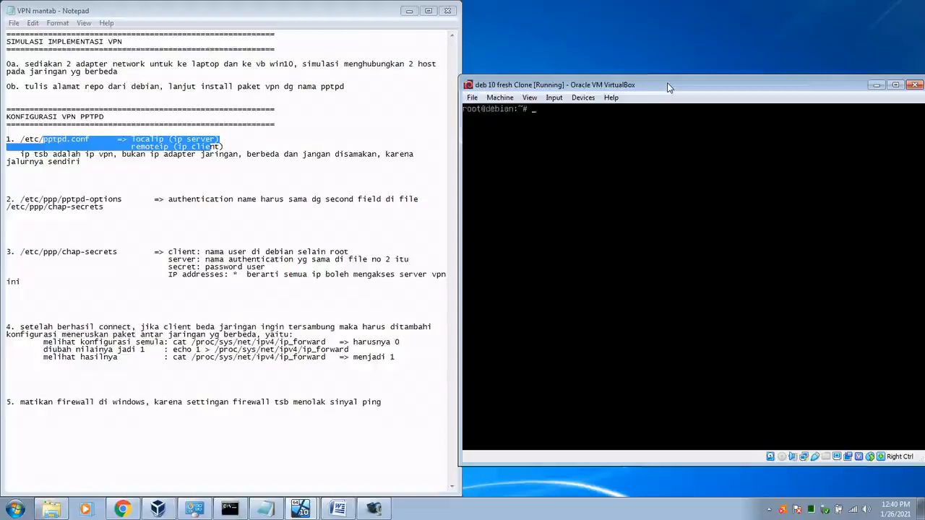
{"action": "type", "text": "nano /etc/pptpd.conf"}
{"action": "key", "text": "Return"}
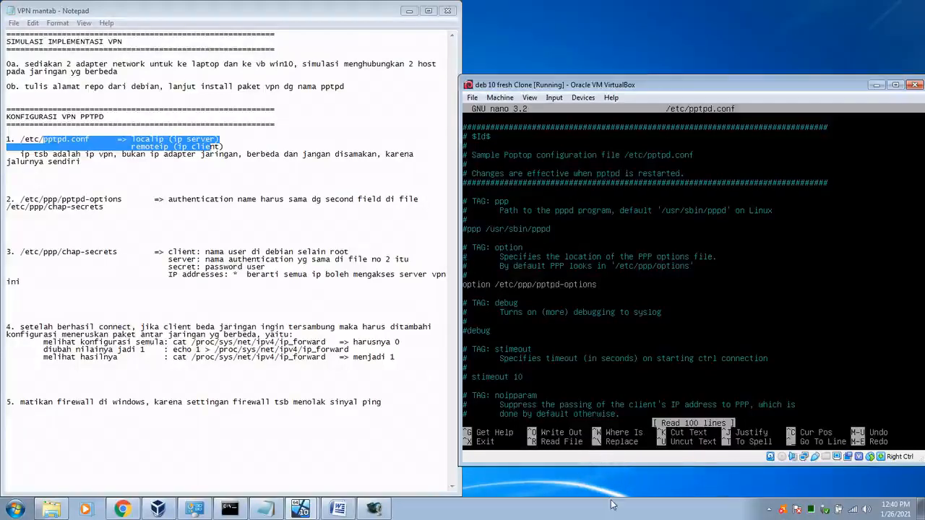
{"action": "key", "text": "ctrl+w"}
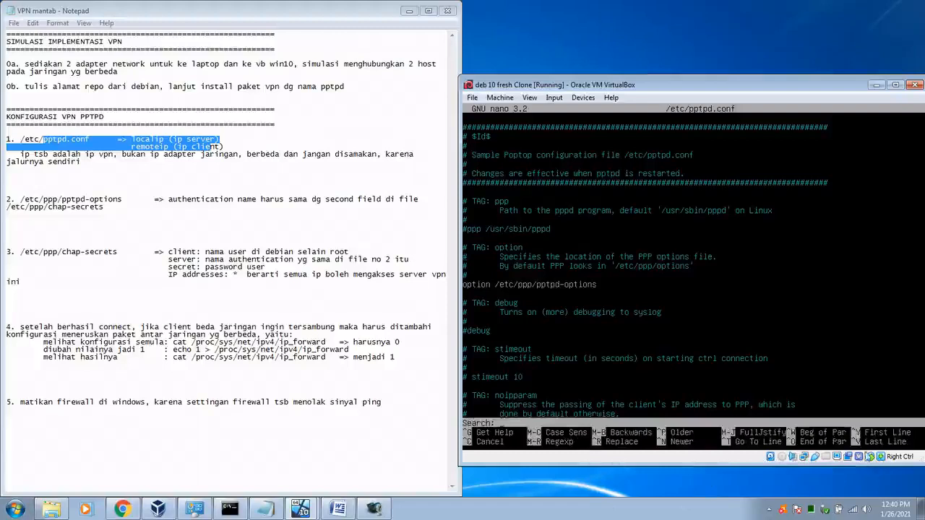
{"action": "key", "text": "ctrl+v"}
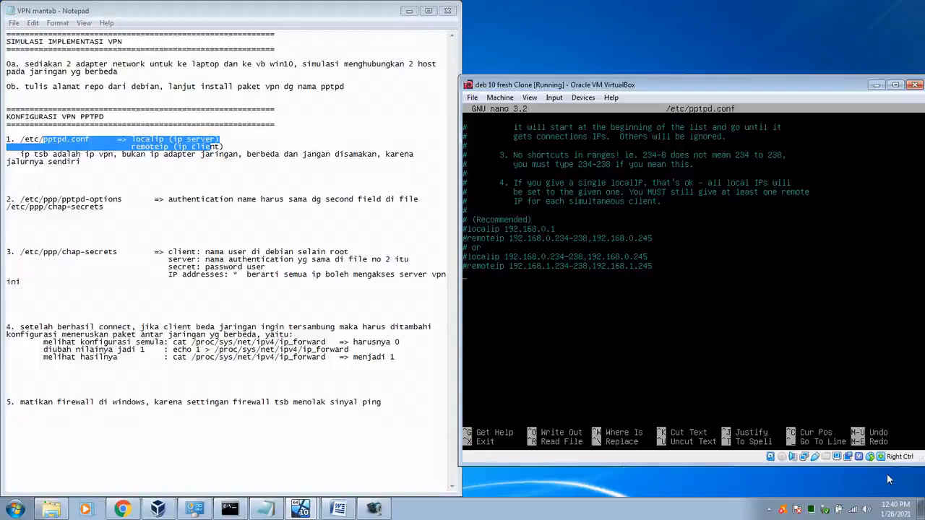
Step: Add the lines 'localip 10.20.30.1' and 'remoteip 10.20.30.11-20' at the end of pptpd.conf
{"action": "key", "text": "Return"}
{"action": "type", "text": "local"}
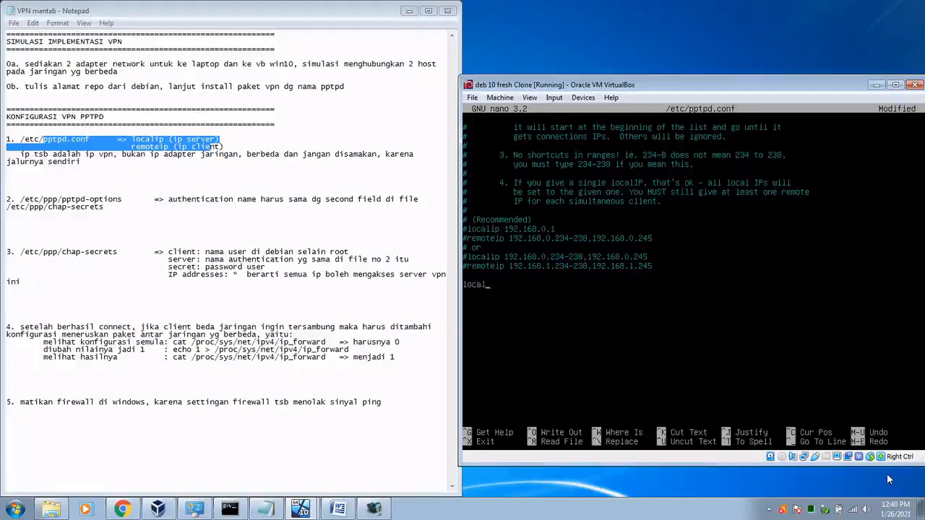
{"action": "type", "text": "ip 10.20.30.1"}
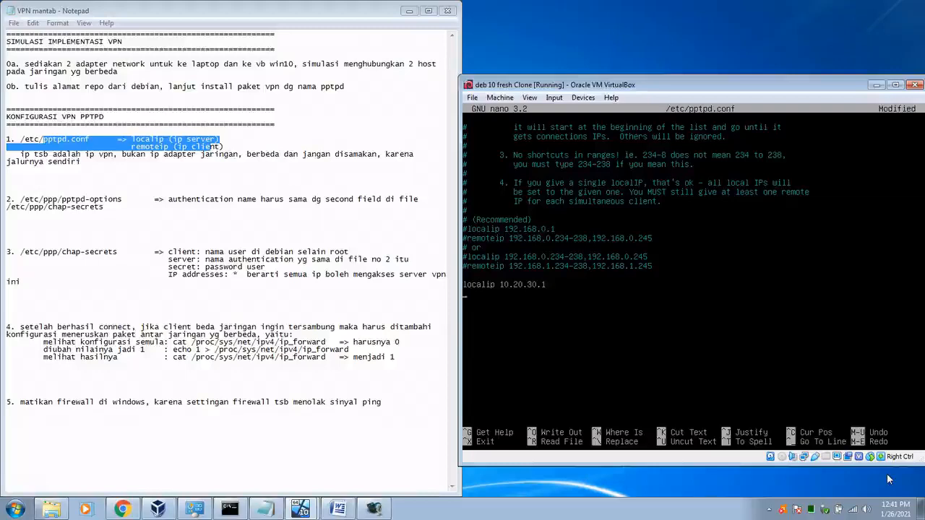
{"action": "type", "text": "remoteip 10.2"}
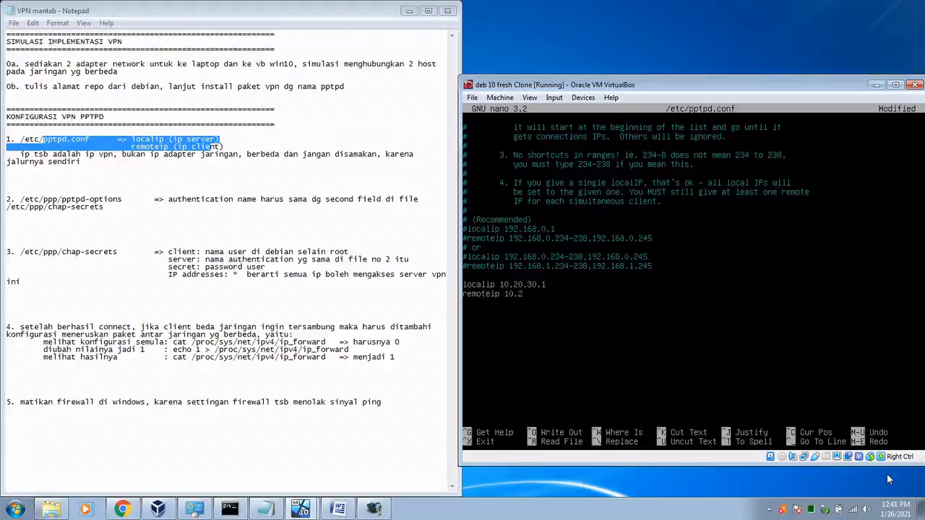
{"action": "type", "text": "0.30.11-20"}
{"action": "key", "text": "Right"}
{"action": "key", "text": "BackSpace"}
{"action": "type", "text": "2"}
Step: Save /etc/pptpd.conf and exit nano
{"action": "key", "text": "ctrl+x"}
{"action": "key", "text": "y"}
{"action": "key", "text": "Return"}
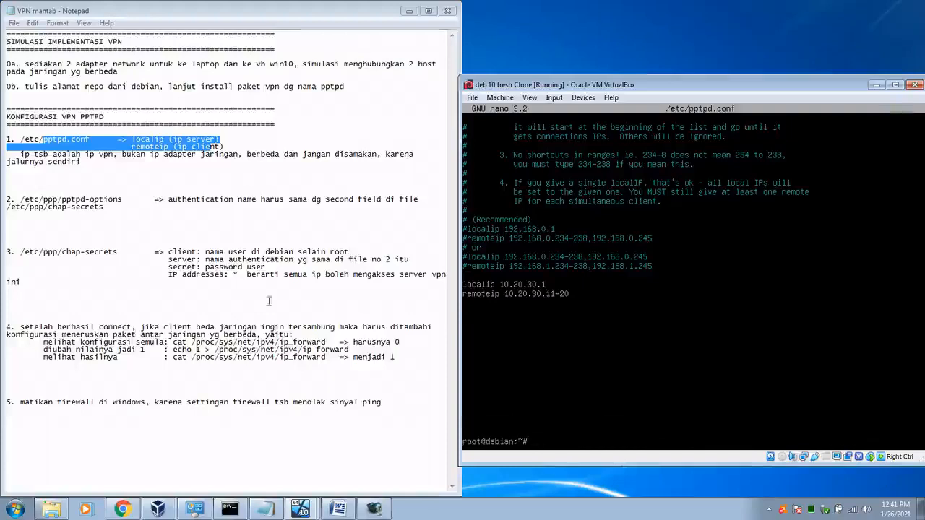
Step: Open /etc/ppp/pptpd-options in nano, using Tab completion for the path
{"action": "left_click_drag", "start_coordinate": [52, 199], "coordinate": [104, 208]}
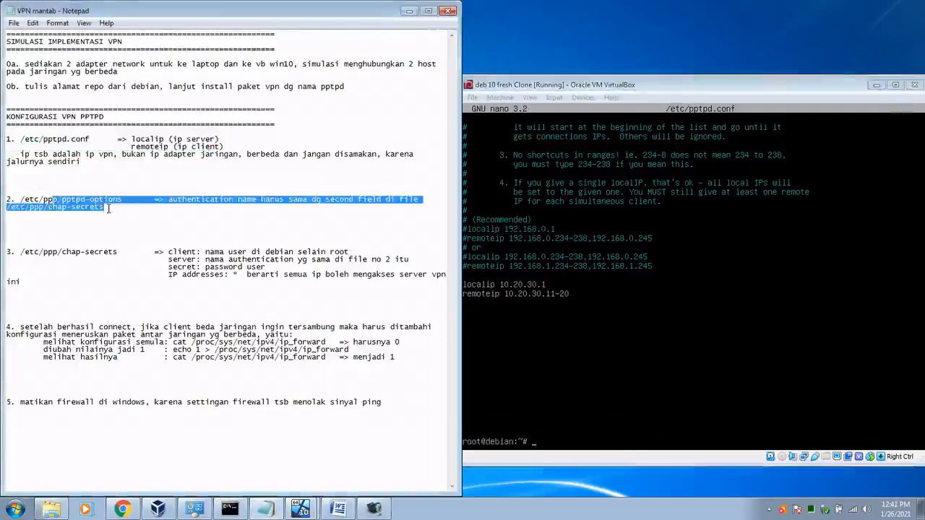
{"action": "left_click", "coordinate": [664, 85]}
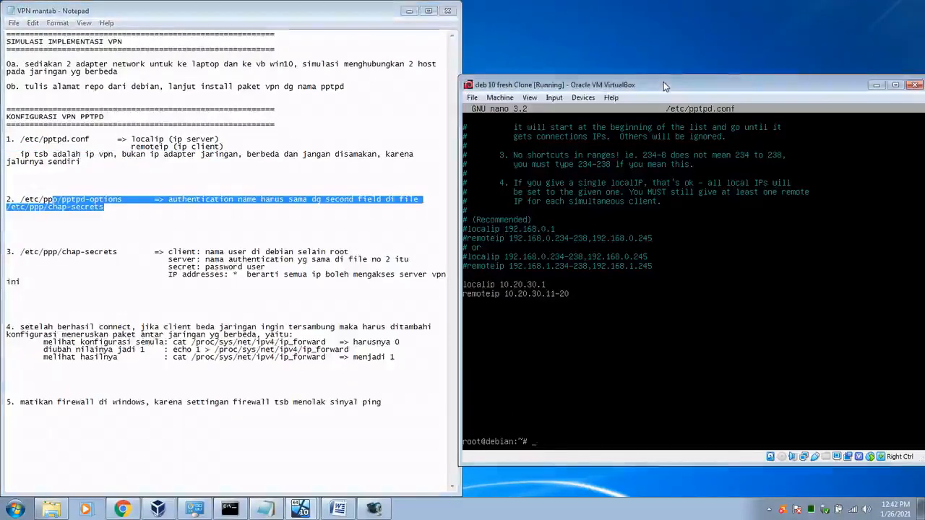
{"action": "type", "text": "nano /etc/ppp/pp"}
{"action": "key", "text": "Tab"}
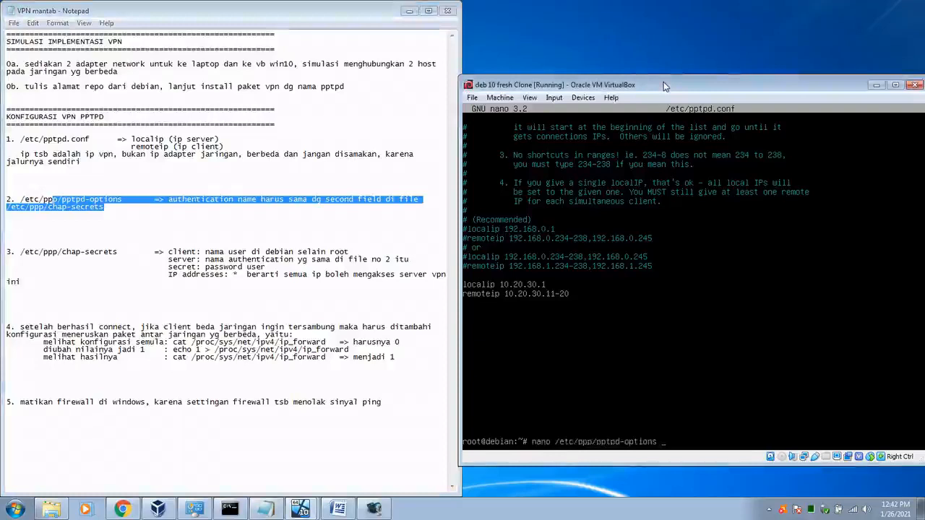
{"action": "key", "text": "Return"}
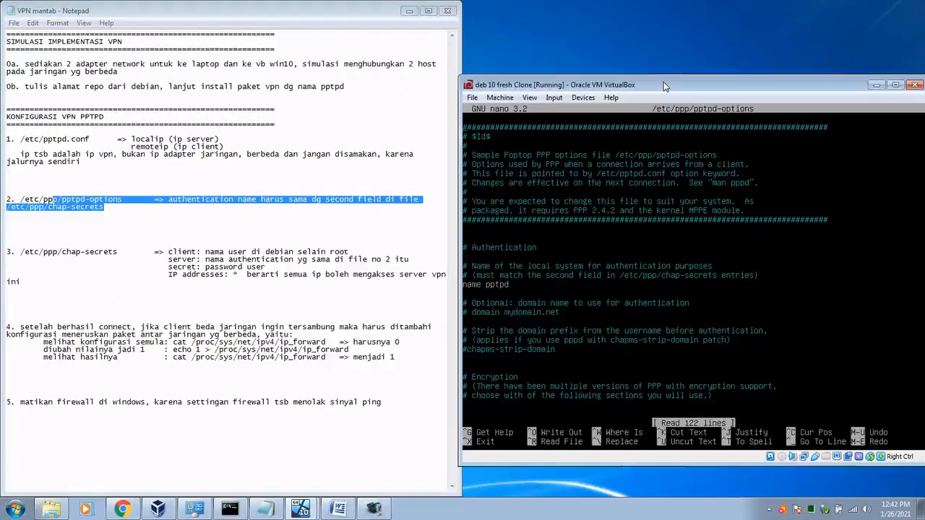
Step: Review the notes about the authentication name in pptpd-options
{"action": "left_click_drag", "start_coordinate": [234, 199], "coordinate": [205, 199]}
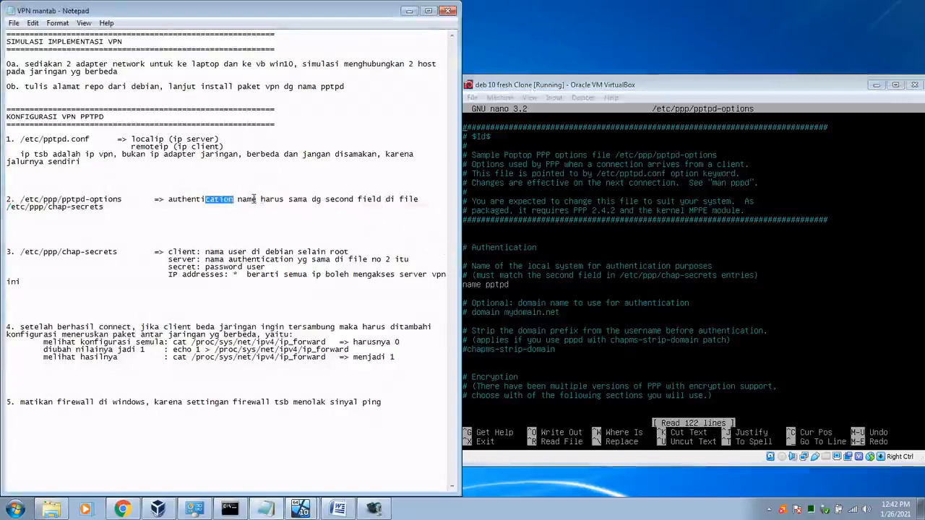
{"action": "left_click_drag", "start_coordinate": [252, 199], "coordinate": [85, 207]}
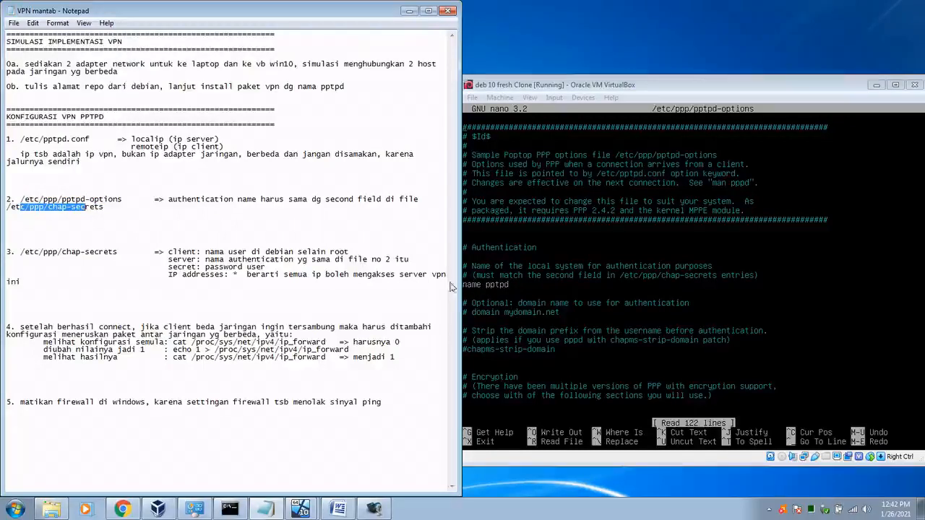
{"action": "key", "text": "Down"}
{"action": "key", "text": "Down"}
{"action": "key", "text": "Down"}
{"action": "key", "text": "Down"}
{"action": "key", "text": "Down"}
{"action": "key", "text": "Down"}
{"action": "key", "text": "Down"}
{"action": "key", "text": "Down"}
{"action": "key", "text": "Down"}
{"action": "key", "text": "Down"}
{"action": "key", "text": "Down"}
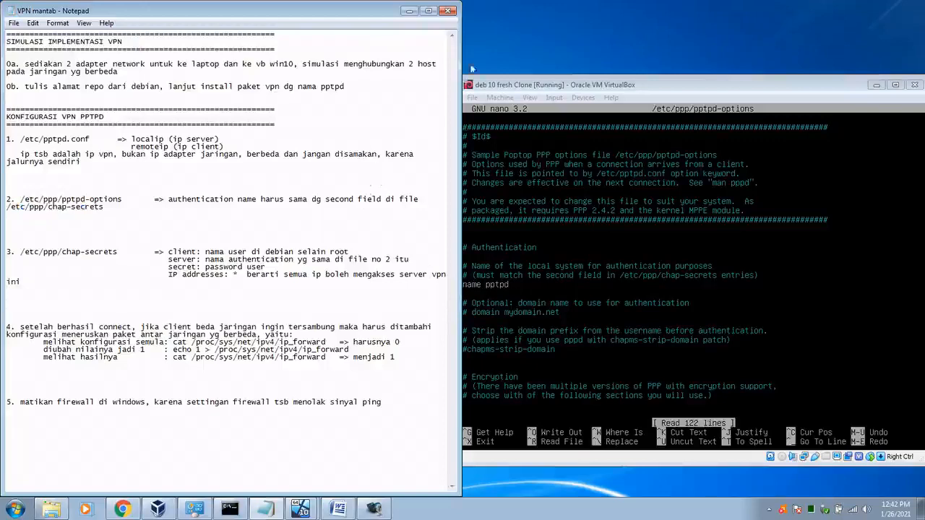
{"action": "left_click", "coordinate": [585, 85]}
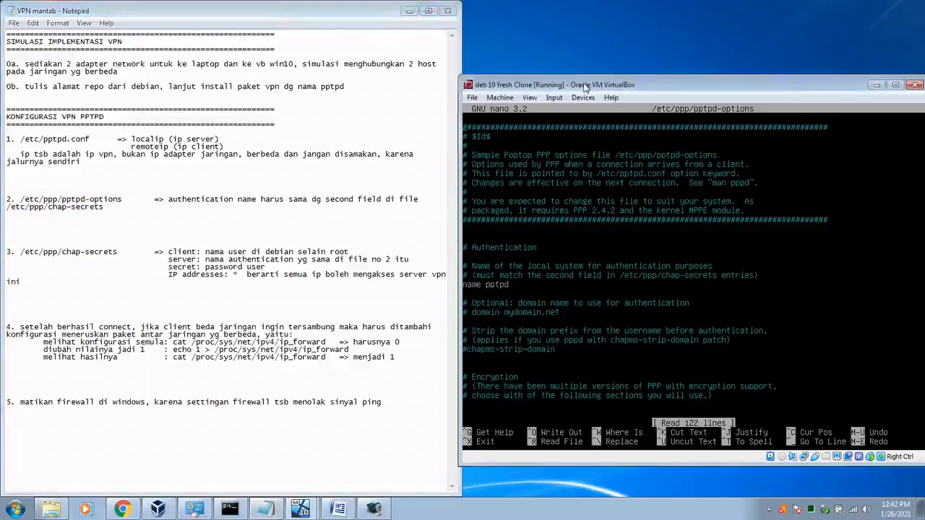
Step: Comment out 'name pptpd', add 'name vpnku' below it, and save the file
{"action": "key", "text": "Down"}
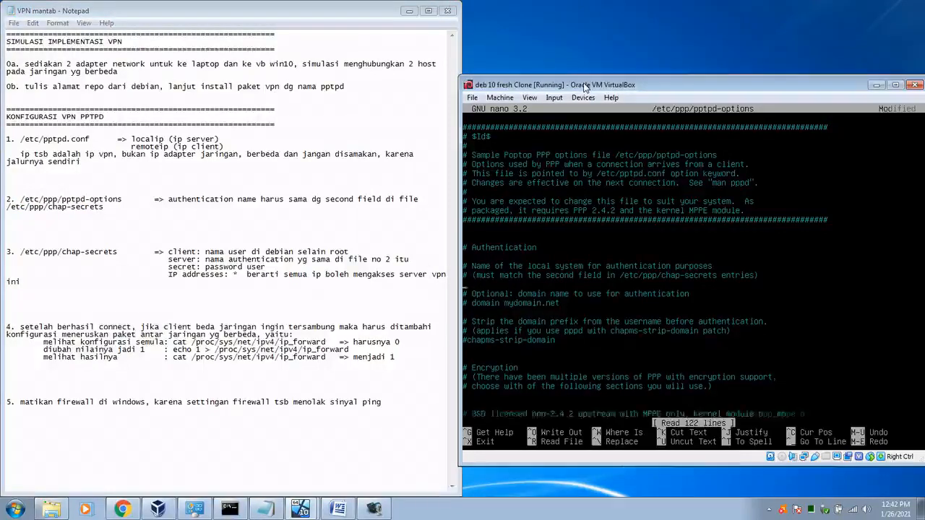
{"action": "key", "text": "ctrl+u"}
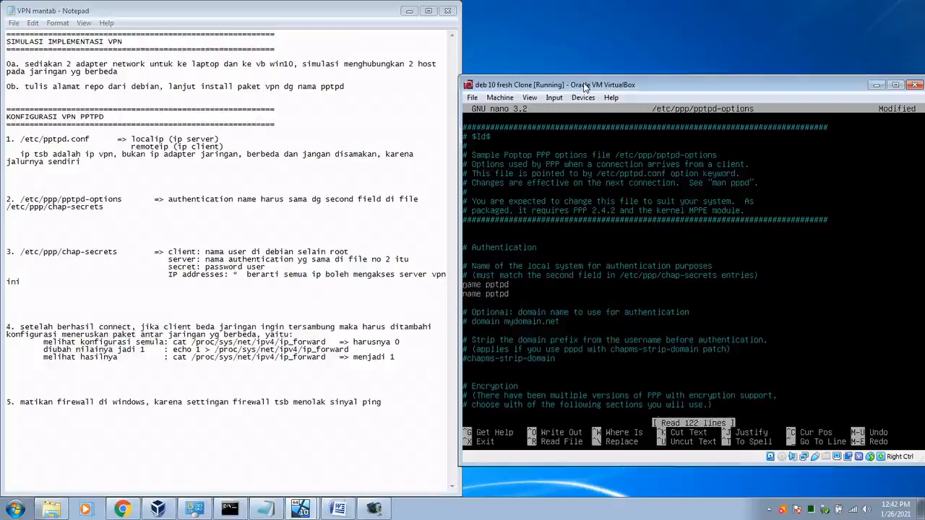
{"action": "type", "text": "#"}
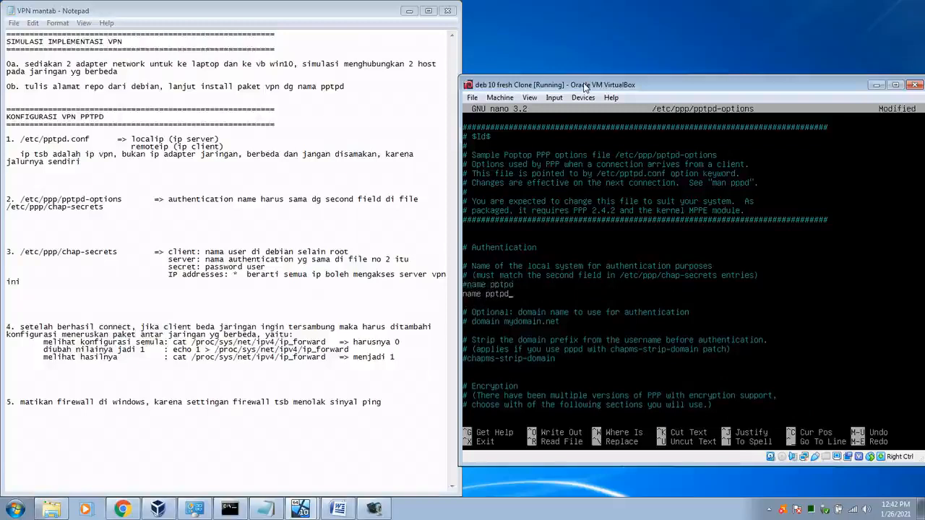
{"action": "key", "text": "BackSpace"}
{"action": "key", "text": "BackSpace"}
{"action": "key", "text": "BackSpace"}
{"action": "key", "text": "BackSpace"}
{"action": "key", "text": "BackSpace"}
{"action": "key", "text": "BackSpace"}
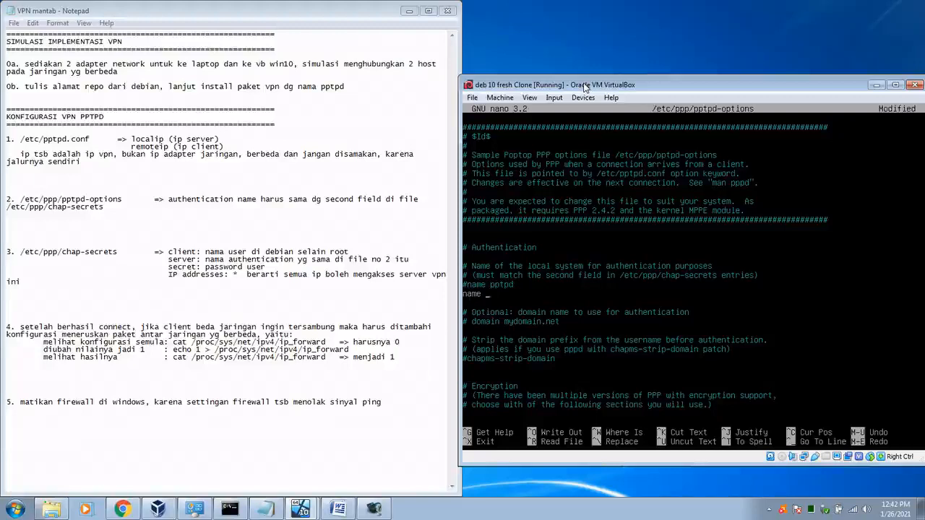
{"action": "type", "text": "vpnku"}
{"action": "key", "text": "ctrl+x"}
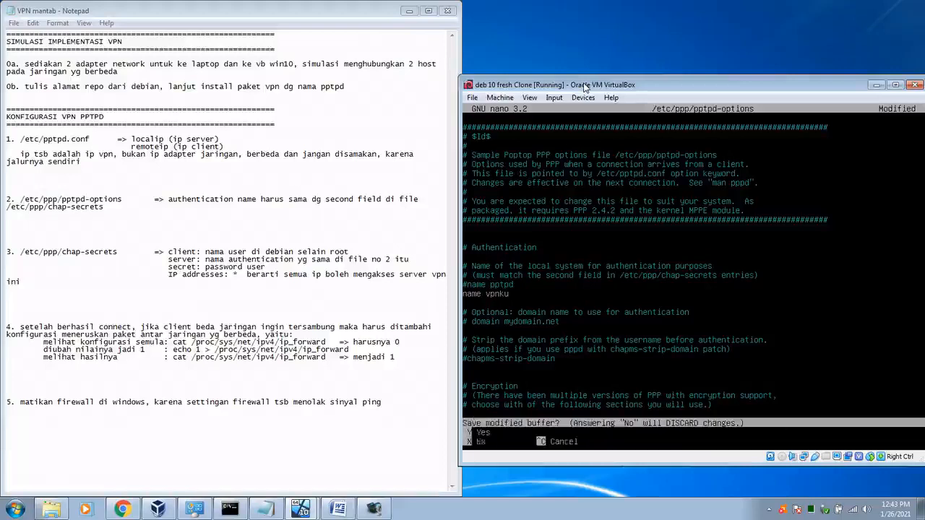
{"action": "key", "text": "y"}
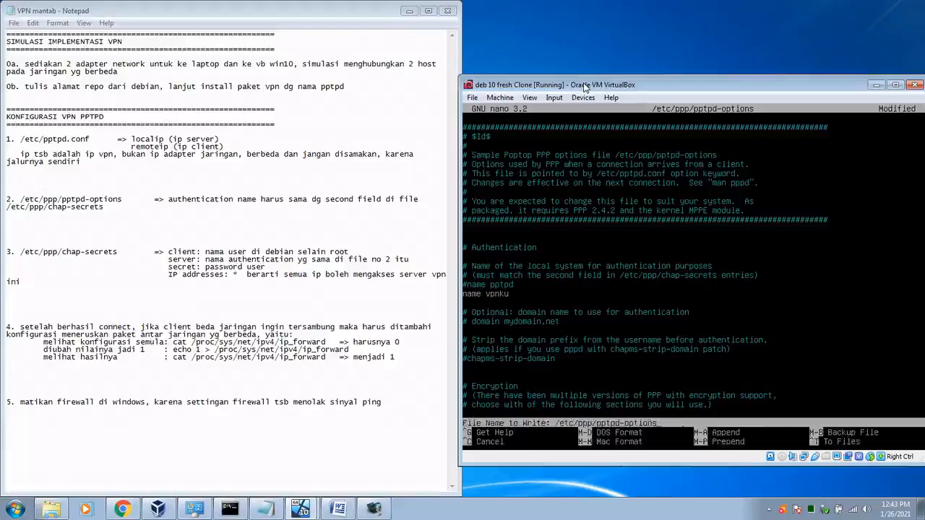
{"action": "key", "text": "Return"}
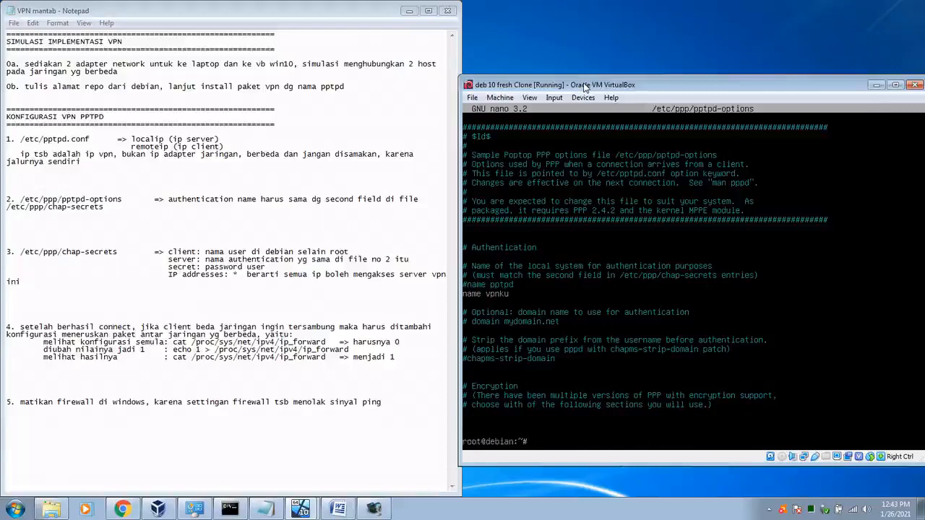
Step: Reopen /etc/pptpd.conf from command history to check it, then close it
{"action": "left_click_drag", "start_coordinate": [62, 206], "coordinate": [94, 207]}
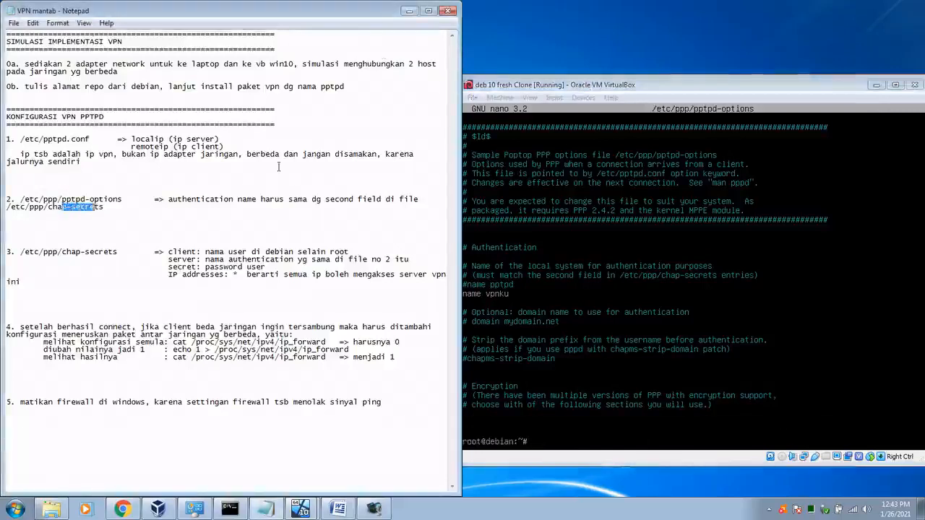
{"action": "left_click", "coordinate": [680, 80]}
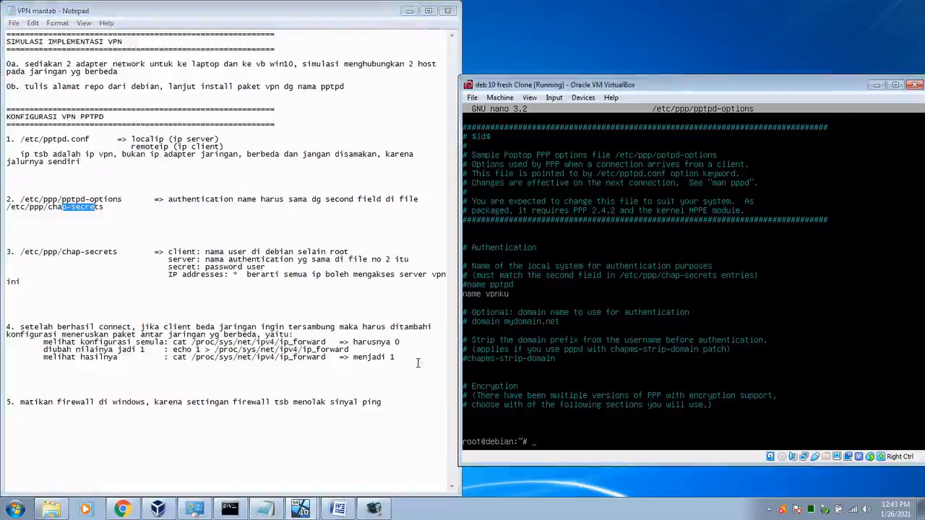
{"action": "key", "text": "Up"}
{"action": "key", "text": "Up"}
{"action": "key", "text": "Return"}
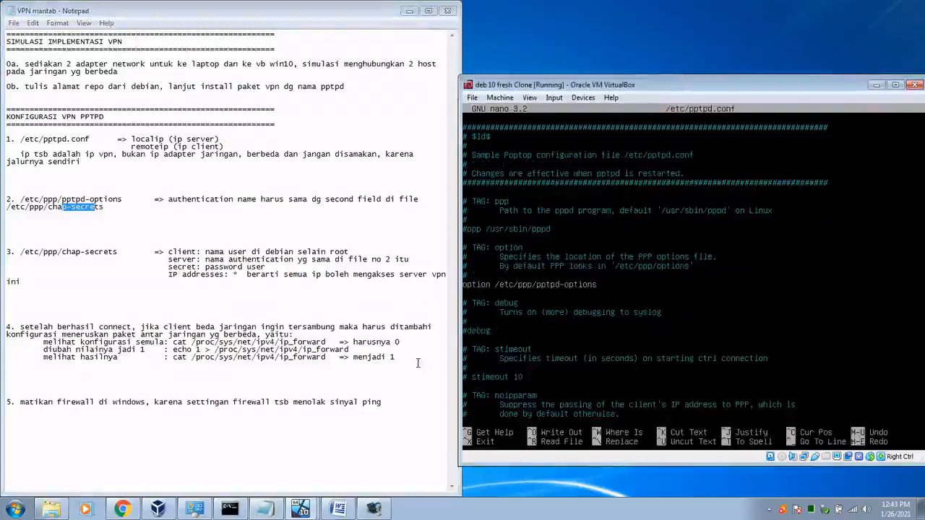
{"action": "key", "text": "ctrl+x"}
Step: Check pptpd-options without changes, then type 'nano /etc/ppp/chap-secrets' with Tab completion
{"action": "key", "text": "Up"}
{"action": "key", "text": "Up"}
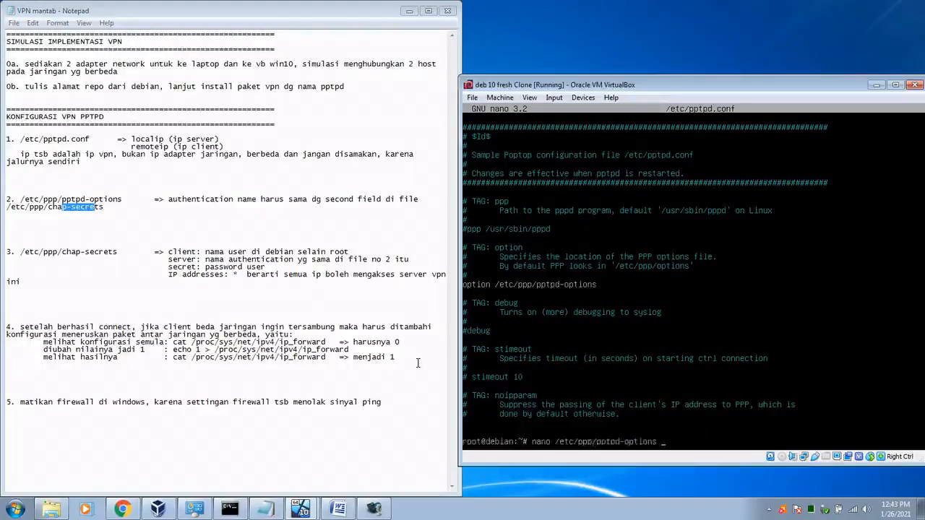
{"action": "key", "text": "Return"}
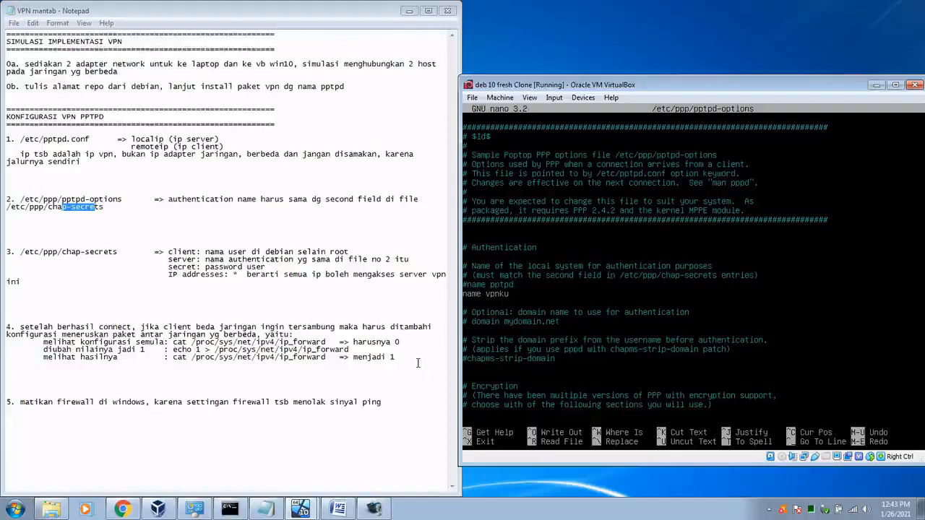
{"action": "key", "text": "Left"}
{"action": "key", "text": "Left"}
{"action": "key", "text": "Left"}
{"action": "key", "text": "Left"}
{"action": "key", "text": "Left"}
{"action": "key", "text": "Right"}
{"action": "key", "text": "Right"}
{"action": "key", "text": "Right"}
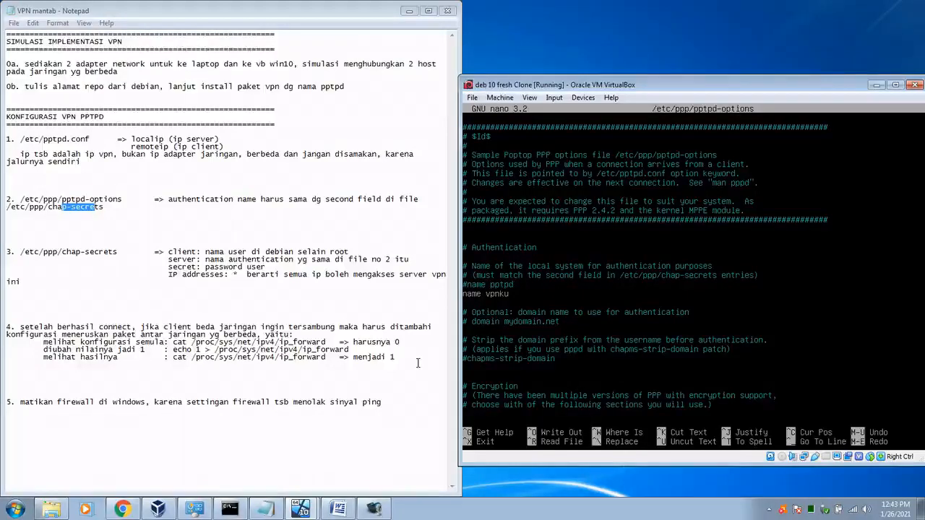
{"action": "key", "text": "ctrl+x"}
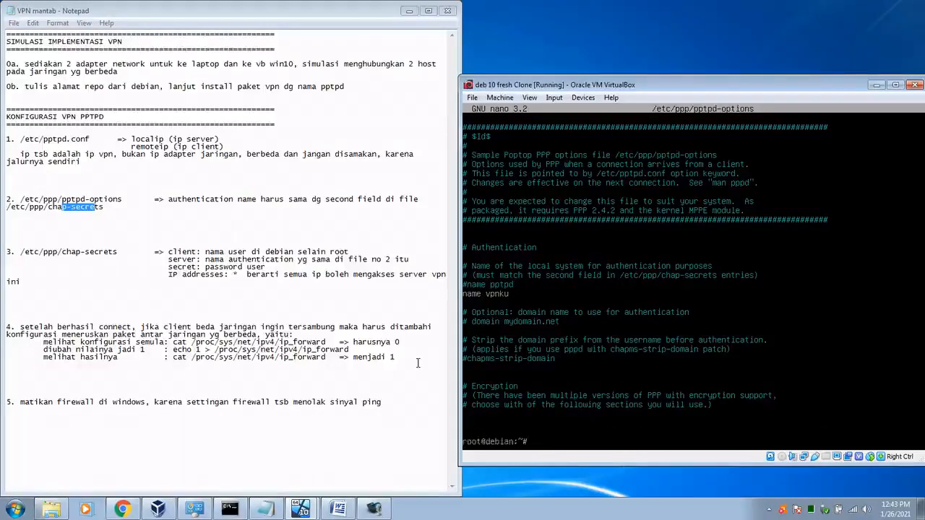
{"action": "type", "text": "nano /etc/ppp/c"}
{"action": "key", "text": "Tab"}
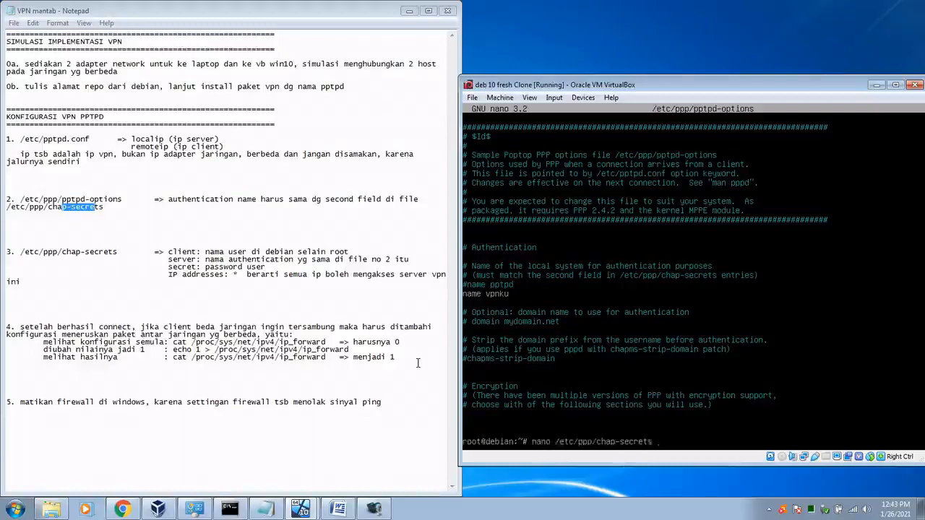
Step: Open chap-secrets and add an entry with a client name, server vpnku and a password
{"action": "key", "text": "Return"}
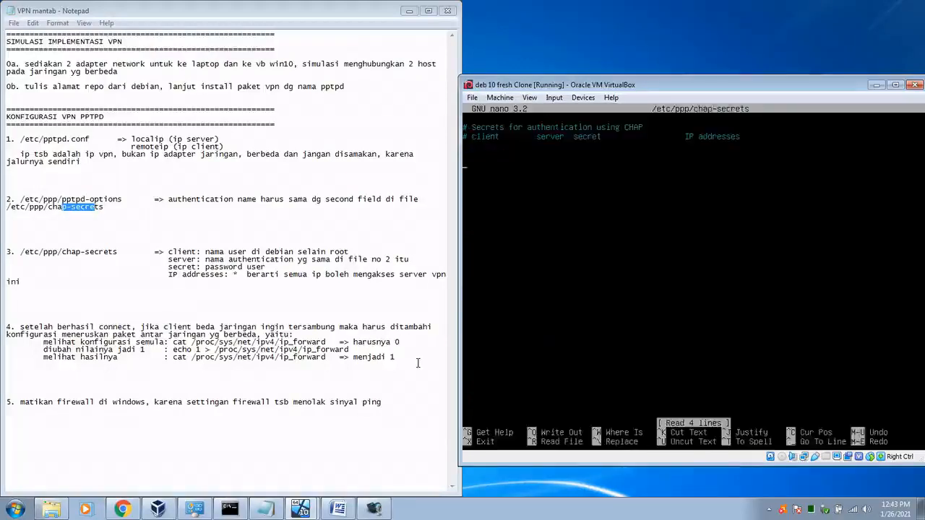
{"action": "key", "text": "BackSpace"}
{"action": "key", "text": "BackSpace"}
{"action": "type", "text": "asd"}
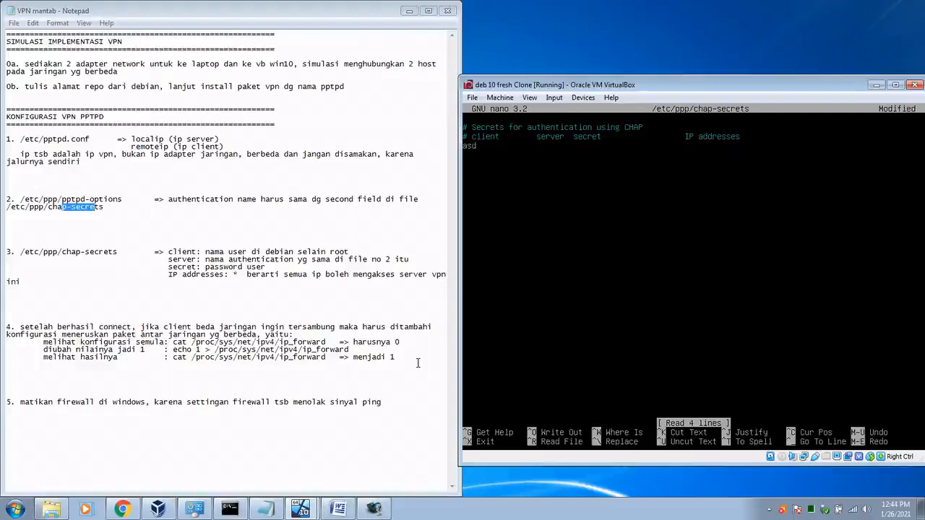
{"action": "key", "text": "Tab"}
{"action": "key", "text": "Tab"}
{"action": "type", "text": "vpnk"}
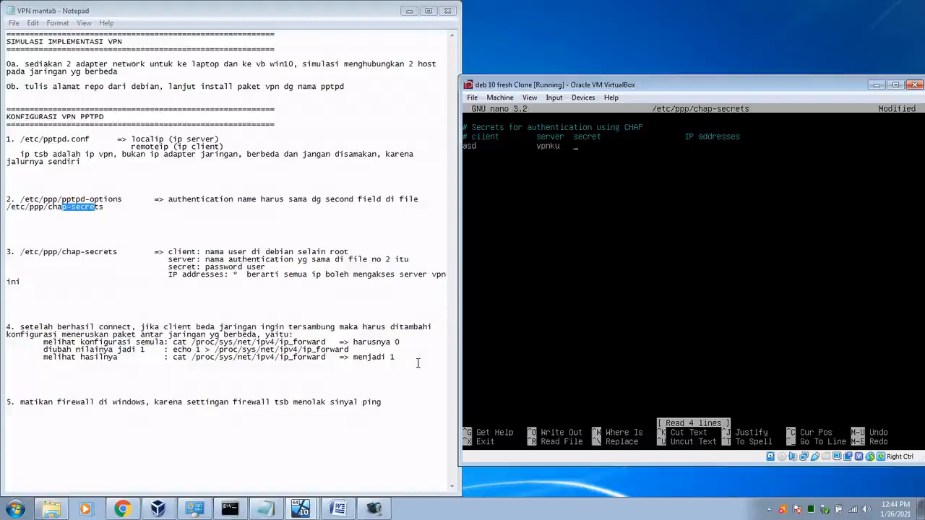
{"action": "type", "text": "u"}
{"action": "key", "text": "Tab"}
{"action": "type", "text": "123"}
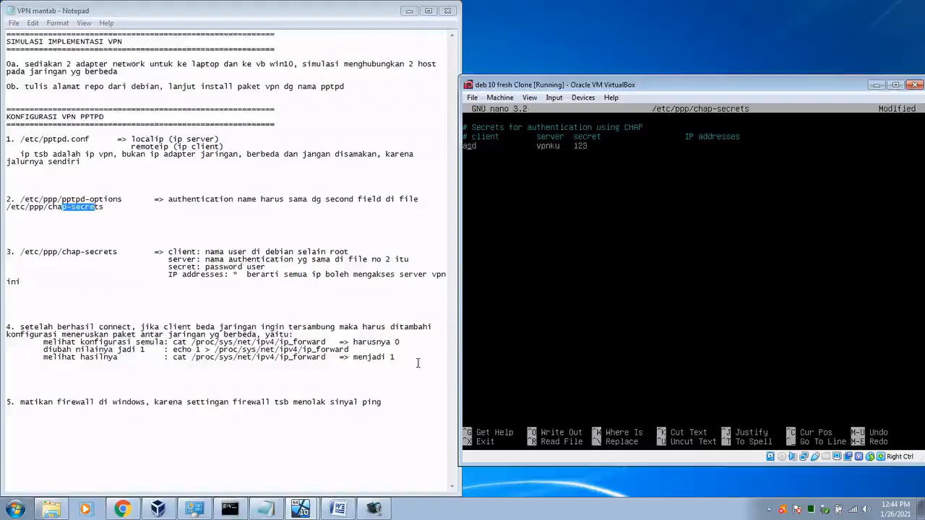
{"action": "key", "text": "Left"}
{"action": "key", "text": "Left"}
{"action": "key", "text": "Left"}
{"action": "key", "text": "Left"}
{"action": "key", "text": "Left"}
{"action": "key", "text": "Left"}
{"action": "key", "text": "Left"}
{"action": "key", "text": "Left"}
{"action": "key", "text": "Left"}
{"action": "key", "text": "Left"}
{"action": "key", "text": "Left"}
{"action": "key", "text": "Left"}
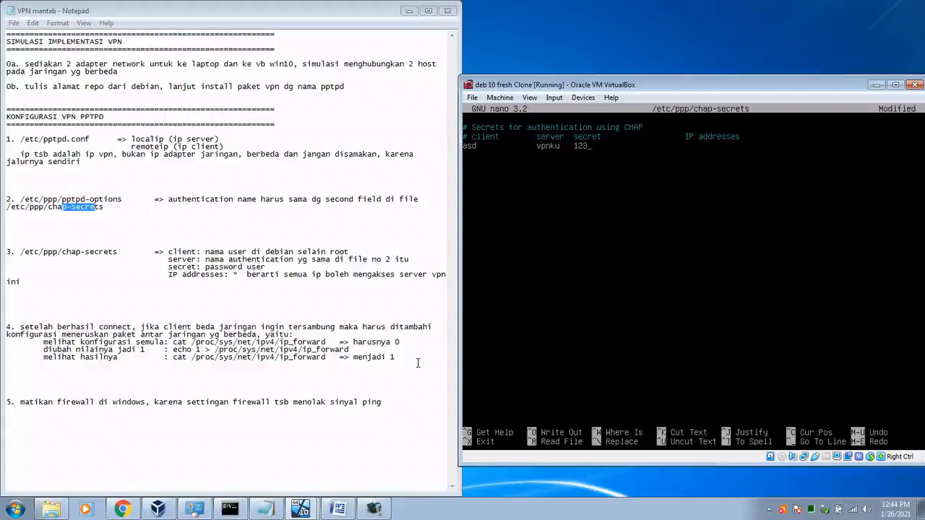
{"action": "key", "text": "Tab"}
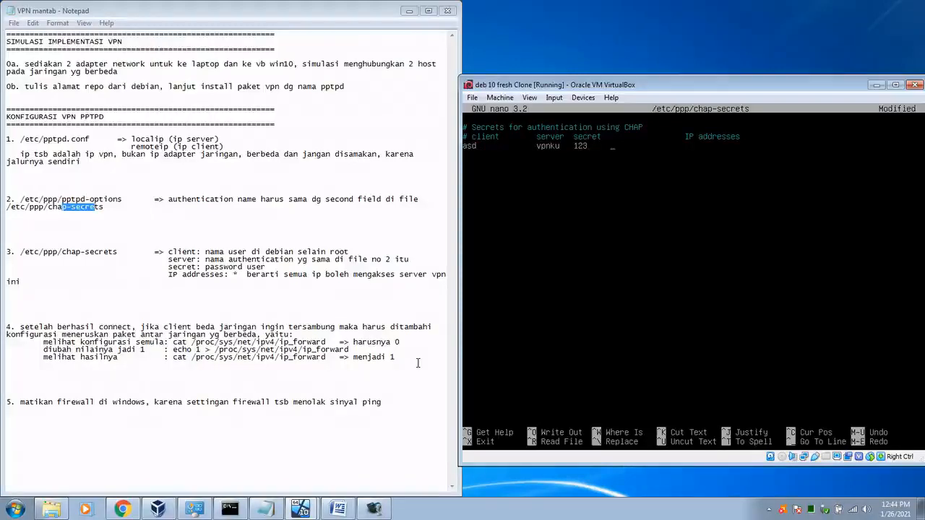
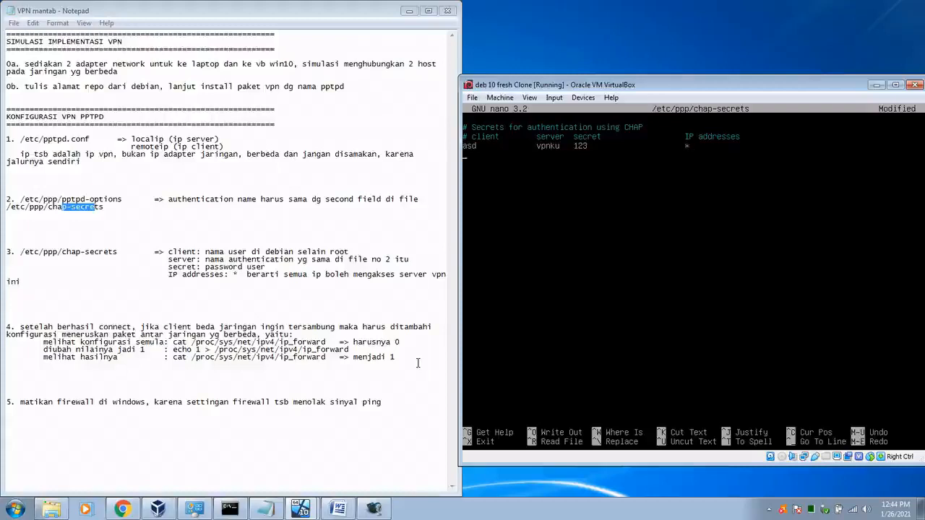
Step: Save the edited chap-secrets file and exit nano
{"action": "key", "text": "ctrl+x"}
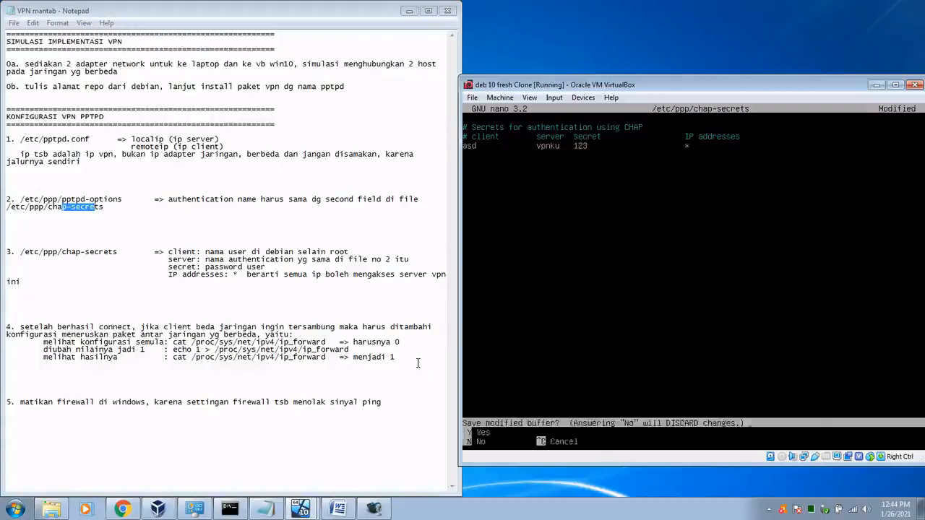
{"action": "key", "text": "y"}
{"action": "key", "text": "Return"}
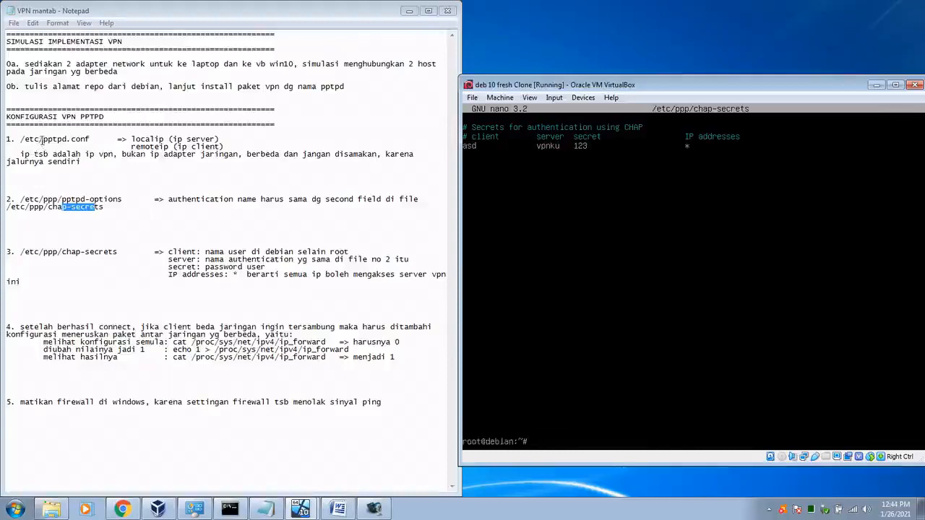
Step: Highlight the pptpd.conf, pptpd-options and chap-secrets paths in the notes, then return to the Debian VM
{"action": "left_click_drag", "start_coordinate": [40, 139], "coordinate": [64, 140]}
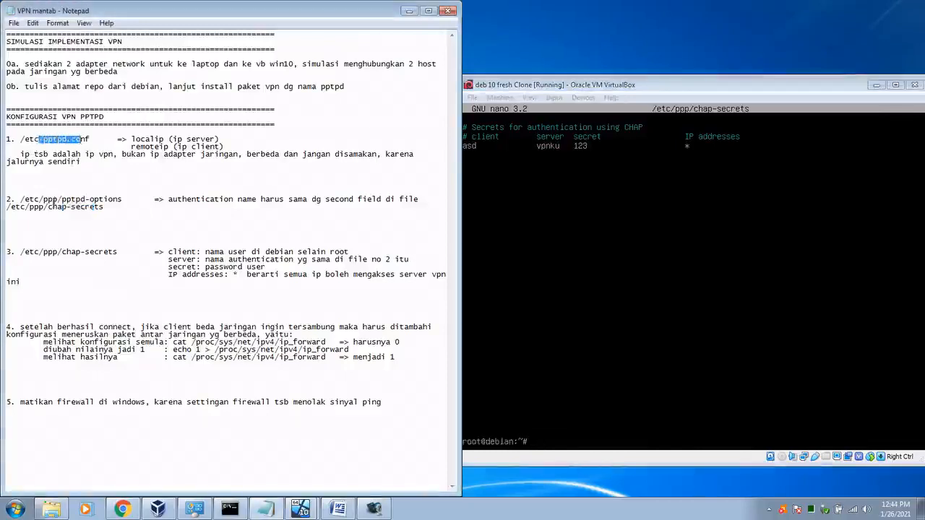
{"action": "left_click_drag", "start_coordinate": [63, 199], "coordinate": [87, 200]}
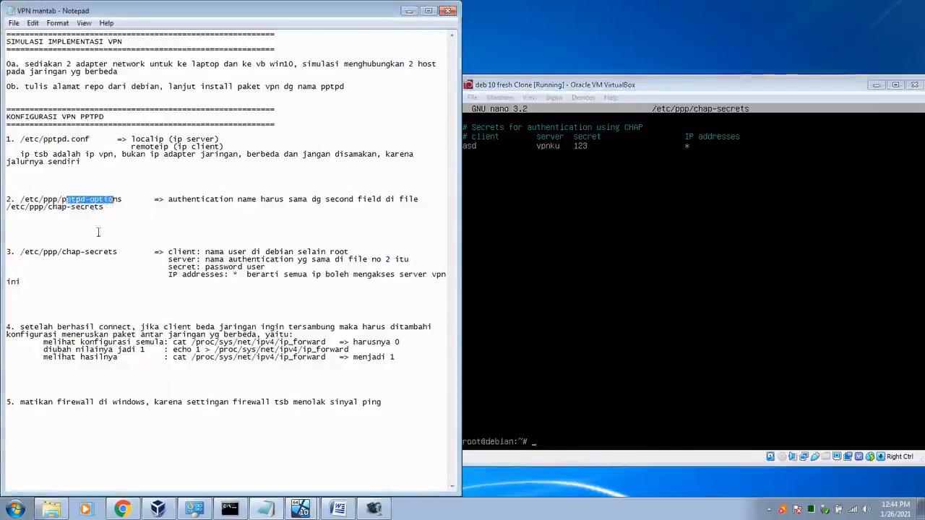
{"action": "left_click_drag", "start_coordinate": [70, 251], "coordinate": [118, 252]}
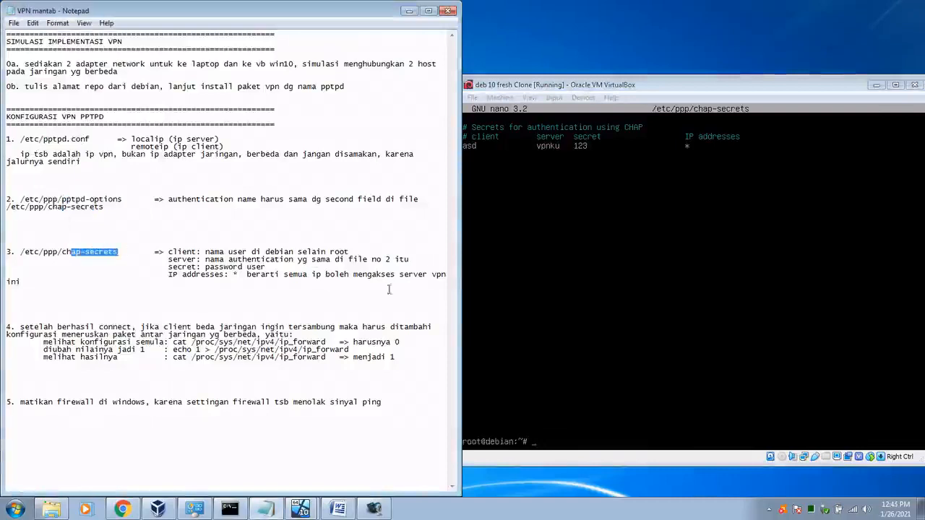
{"action": "left_click", "coordinate": [775, 85]}
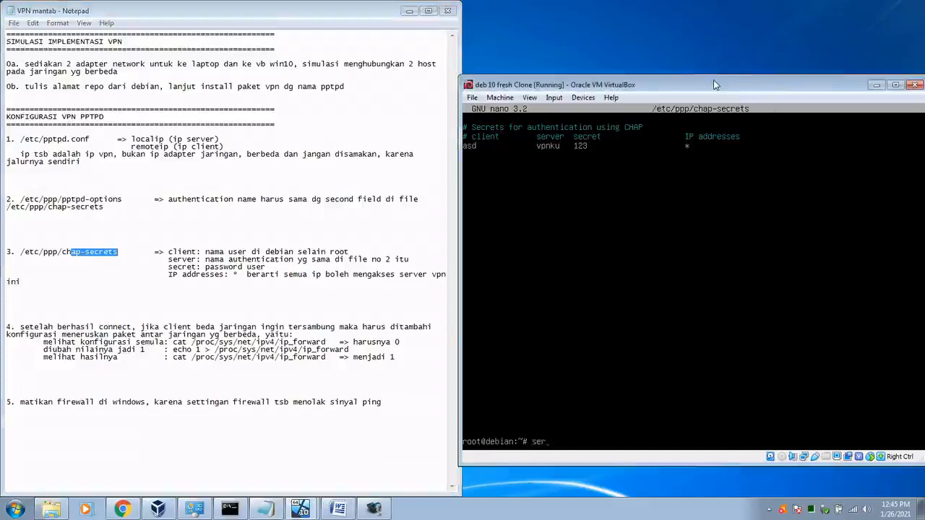
Step: Check the pptpd service with 'service pptpd status'
{"action": "type", "text": "ice pp"}
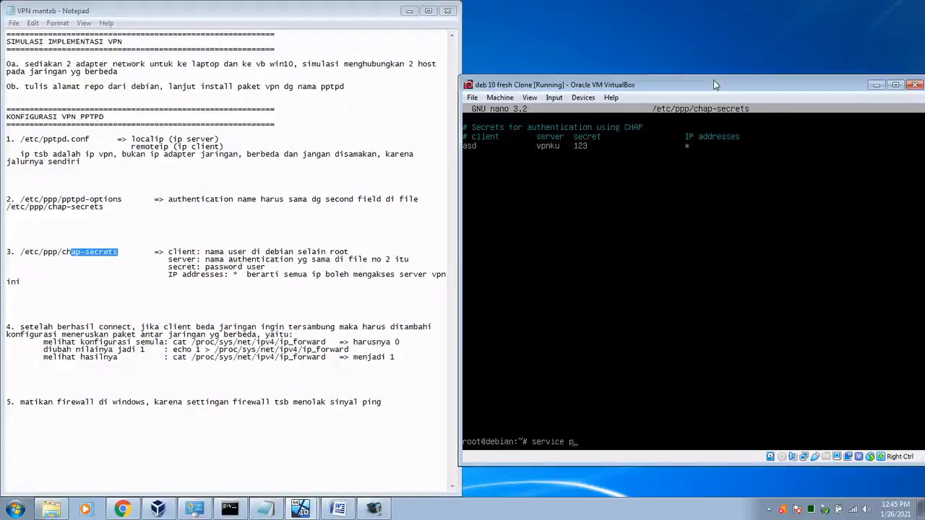
{"action": "key", "text": "Tab"}
{"action": "key", "text": "Tab"}
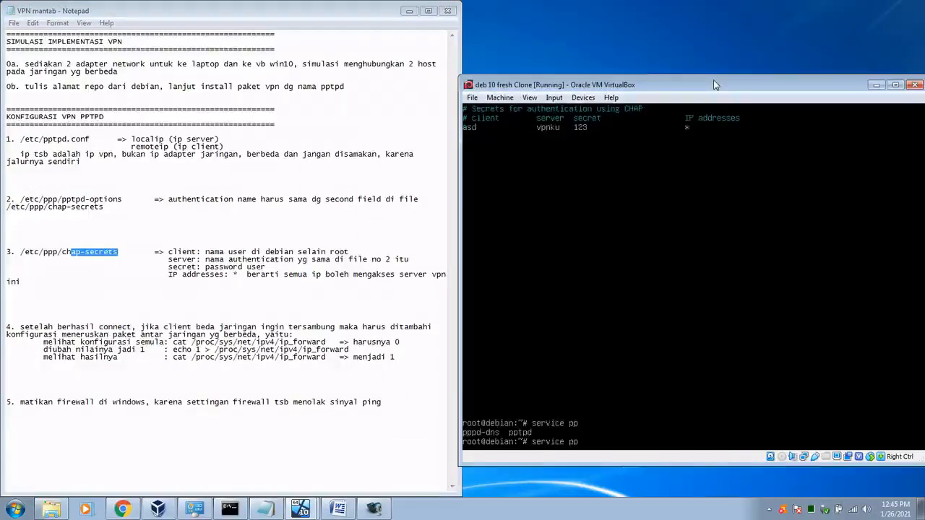
{"action": "type", "text": "t"}
{"action": "key", "text": "Tab"}
{"action": "type", "text": "st"}
{"action": "key", "text": "Tab"}
{"action": "key", "text": "Tab"}
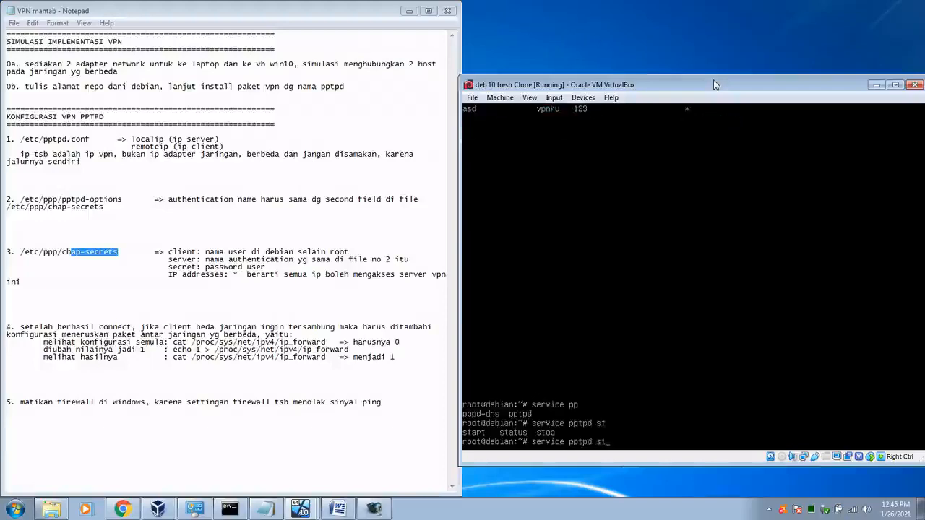
{"action": "type", "text": "atus"}
{"action": "key", "text": "Return"}
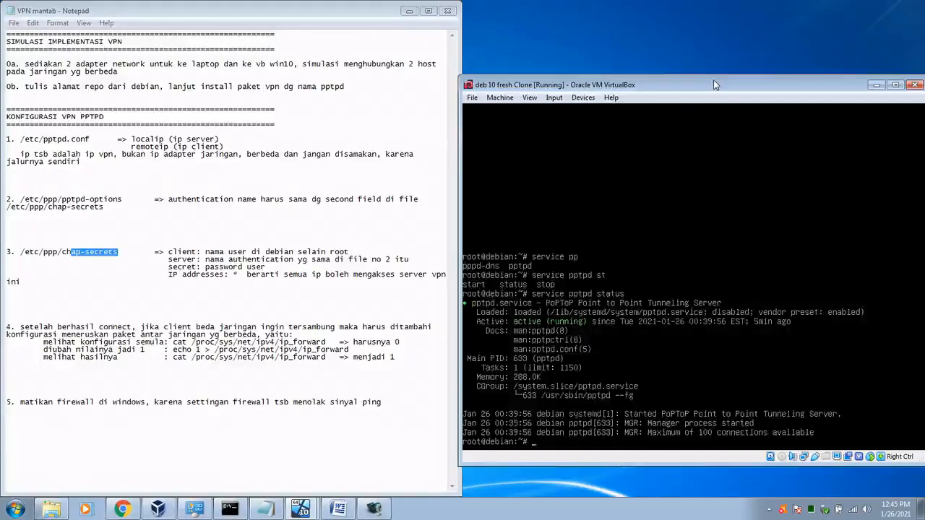
Step: Restart the pptpd service twice with 'service pptpd restart'
{"action": "key", "text": "Up"}
{"action": "key", "text": "BackSpace"}
{"action": "key", "text": "BackSpace"}
{"action": "key", "text": "BackSpace"}
{"action": "key", "text": "BackSpace"}
{"action": "key", "text": "BackSpace"}
{"action": "key", "text": "BackSpace"}
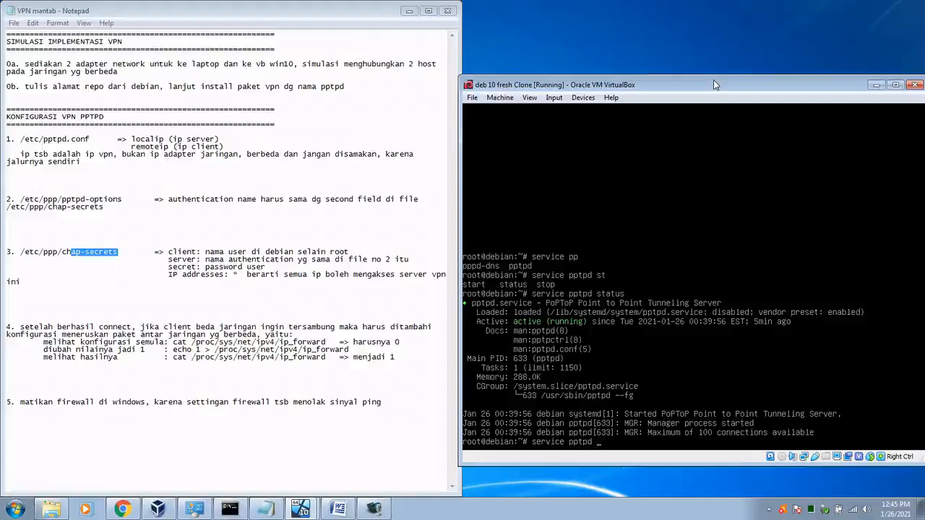
{"action": "type", "text": "restart"}
{"action": "key", "text": "Return"}
{"action": "key", "text": "Up"}
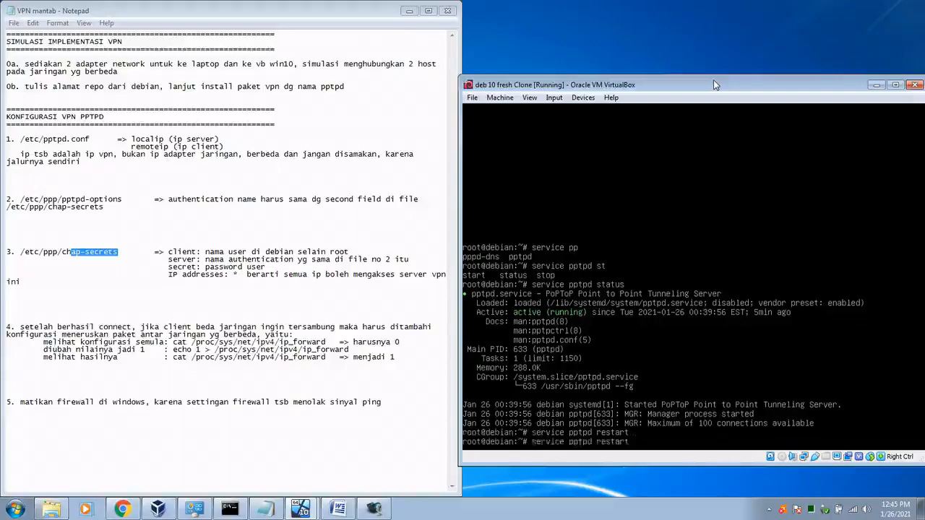
{"action": "key", "text": "Return"}
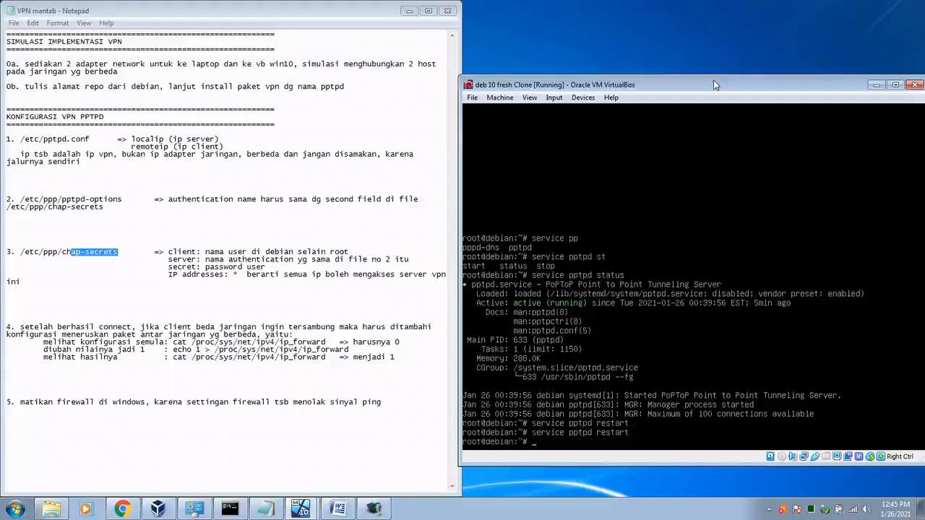
Step: Recheck pptpd status to confirm it is active and running, then leave the pager
{"action": "key", "text": "Up"}
{"action": "key", "text": "BackSpace"}
{"action": "key", "text": "BackSpace"}
{"action": "key", "text": "BackSpace"}
{"action": "key", "text": "BackSpace"}
{"action": "key", "text": "BackSpace"}
{"action": "key", "text": "BackSpace"}
{"action": "key", "text": "BackSpace"}
{"action": "type", "text": "status"}
{"action": "key", "text": "Return"}
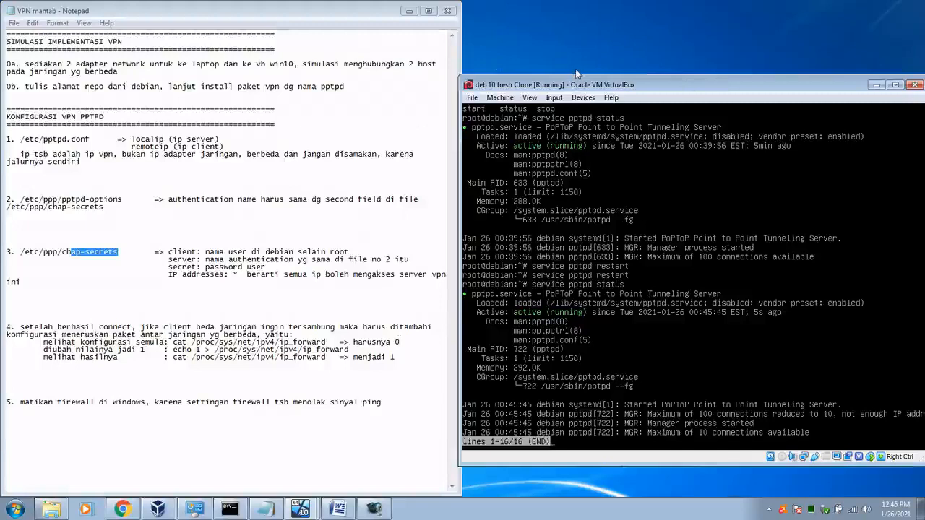
{"action": "key", "text": "q"}
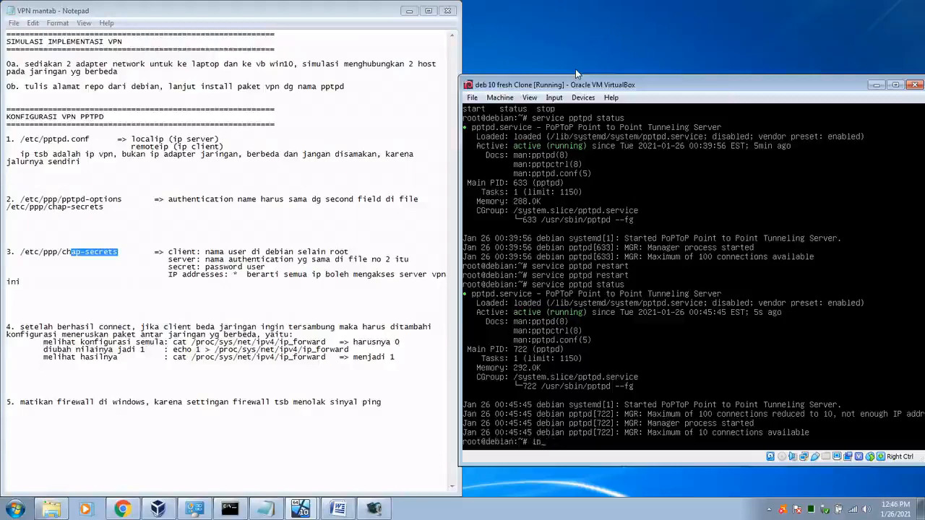
Step: Clear the Debian terminal and run 'ip a', showing enp0s3 at 192.168.43.135/24
{"action": "type", "text": "cle"}
{"action": "key", "text": "Return"}
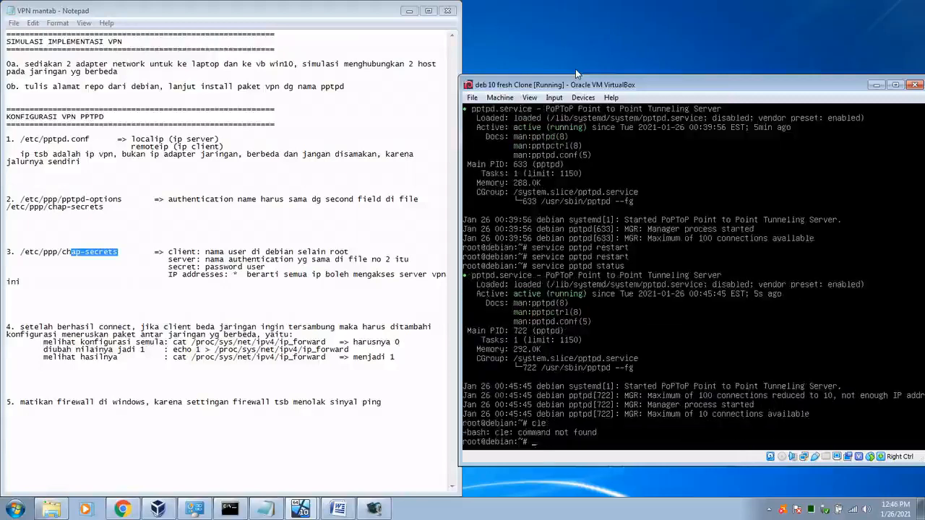
{"action": "type", "text": "clear"}
{"action": "key", "text": "Return"}
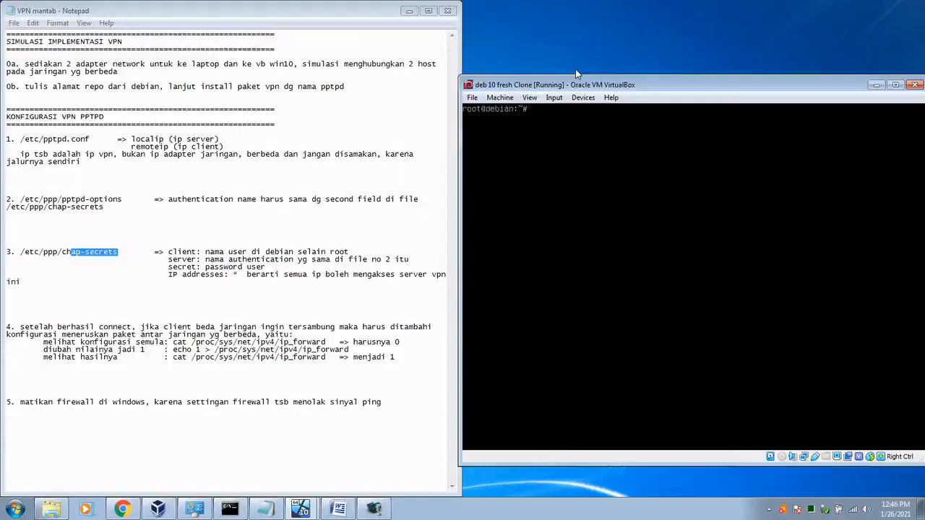
{"action": "type", "text": "ip"}
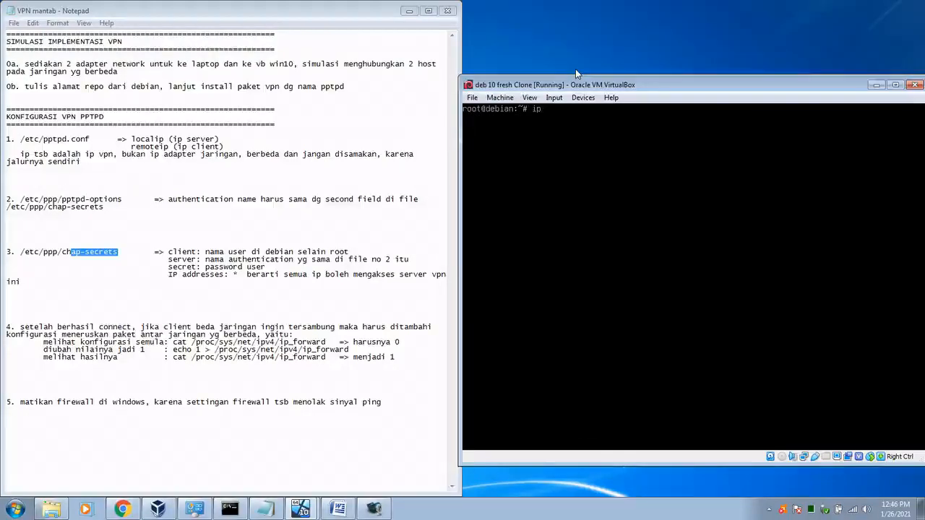
{"action": "type", "text": " a"}
{"action": "key", "text": "Return"}
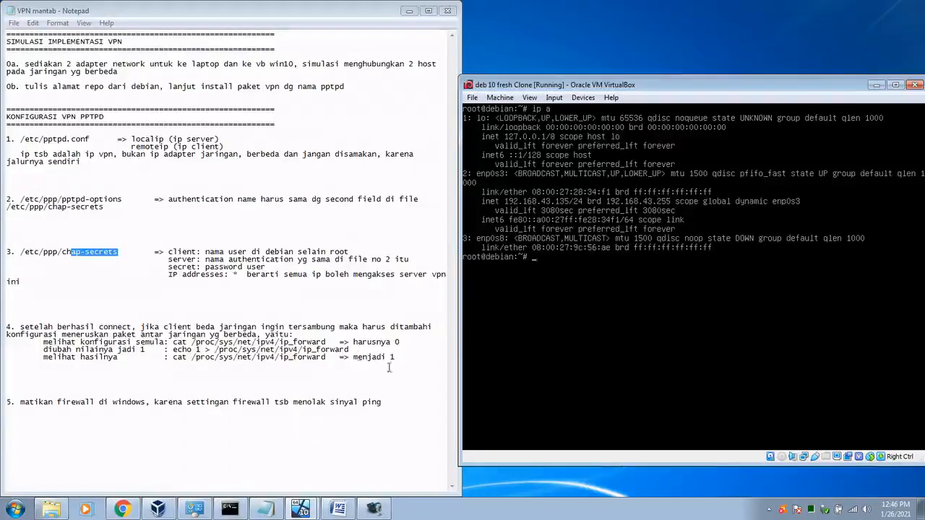
{"action": "left_click", "coordinate": [157, 509]}
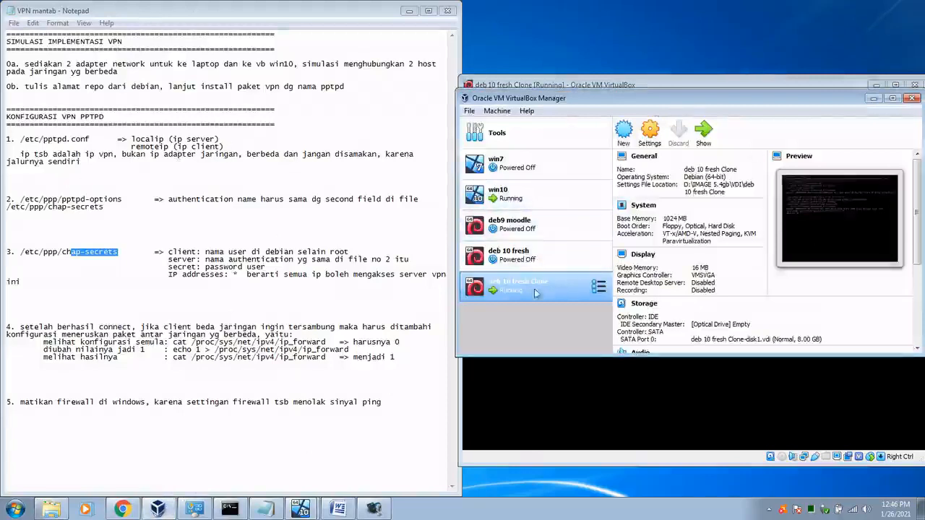
Step: Attach deb 10 fresh Clone's Adapter 1 to Host-only Adapter and save the network settings
{"action": "left_click", "coordinate": [649, 131]}
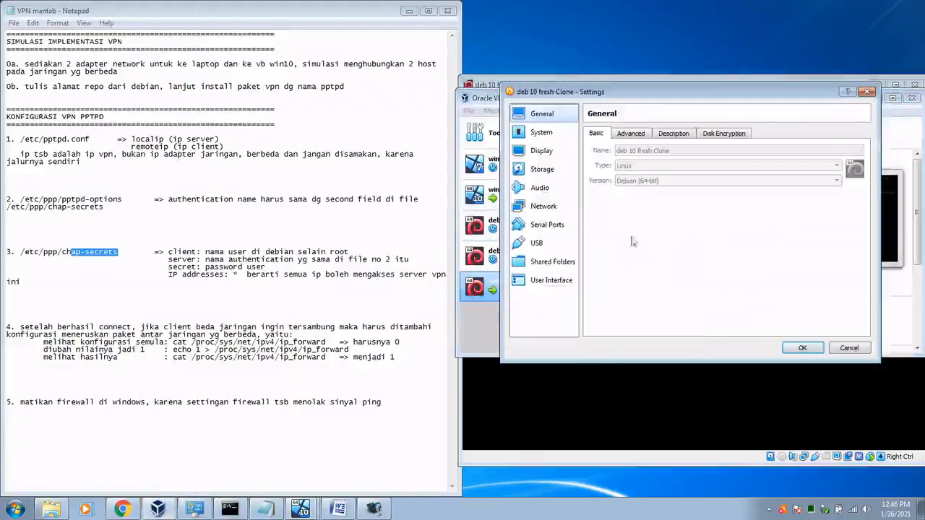
{"action": "left_click", "coordinate": [539, 207]}
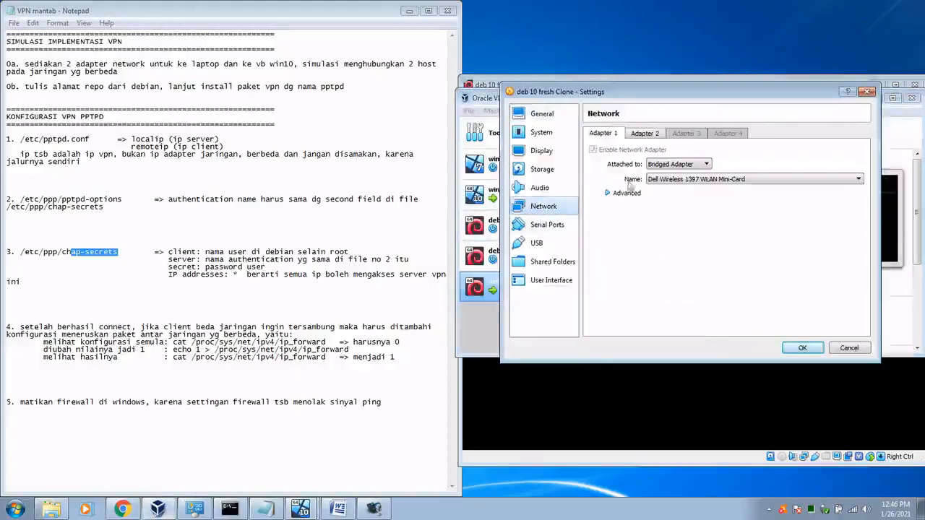
{"action": "left_click", "coordinate": [708, 165]}
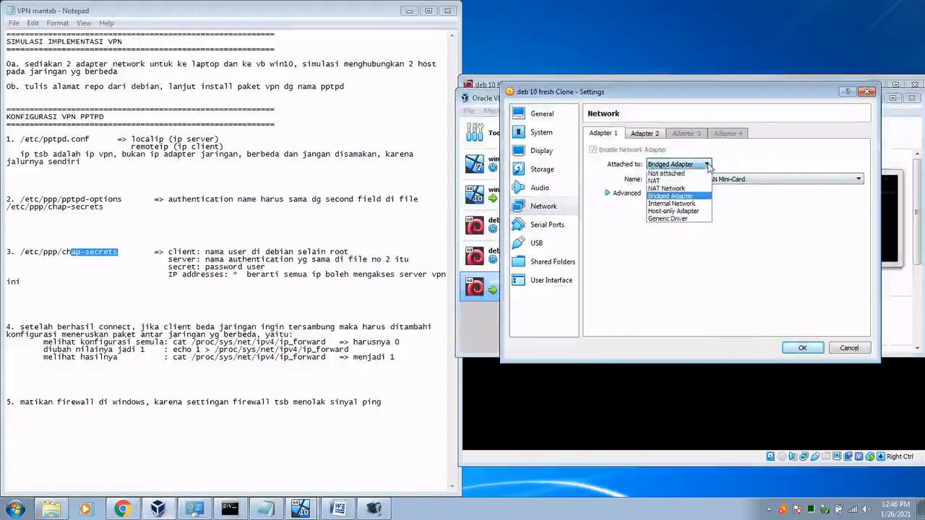
{"action": "left_click", "coordinate": [693, 211]}
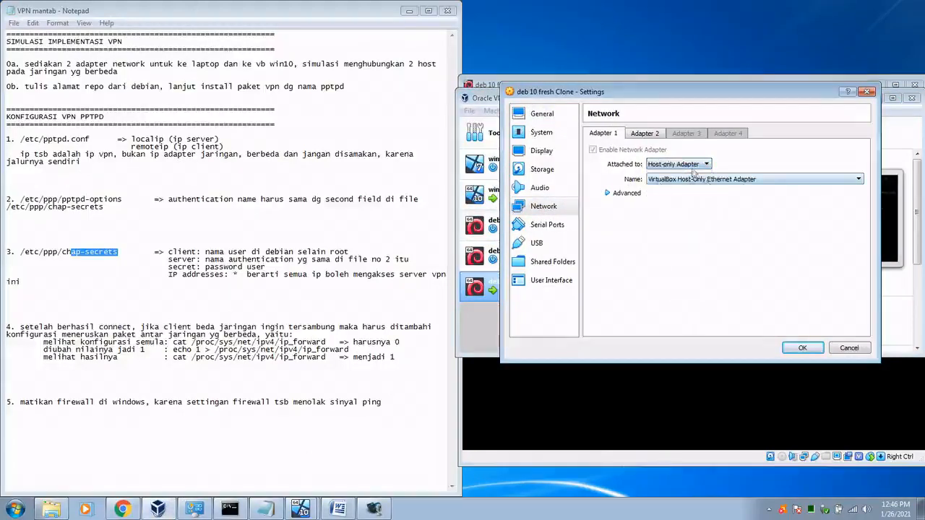
{"action": "left_click", "coordinate": [645, 133]}
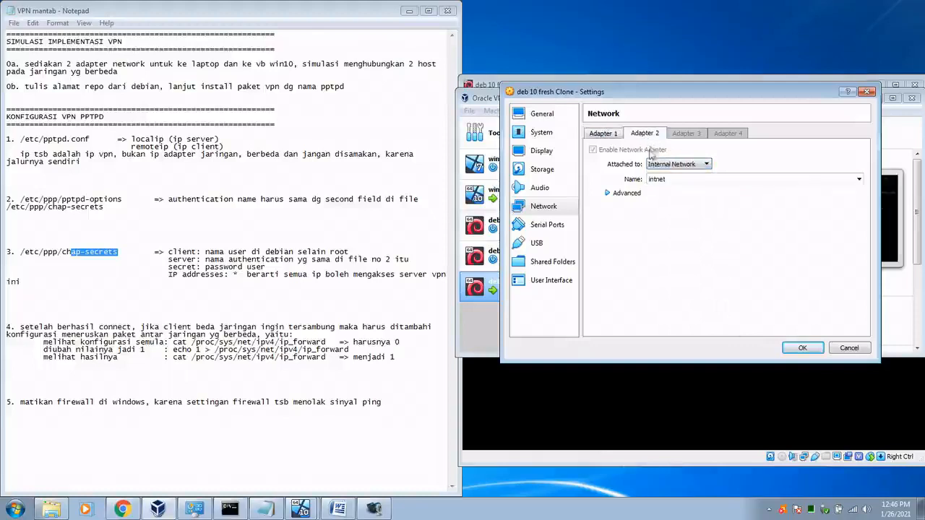
{"action": "left_click", "coordinate": [603, 135]}
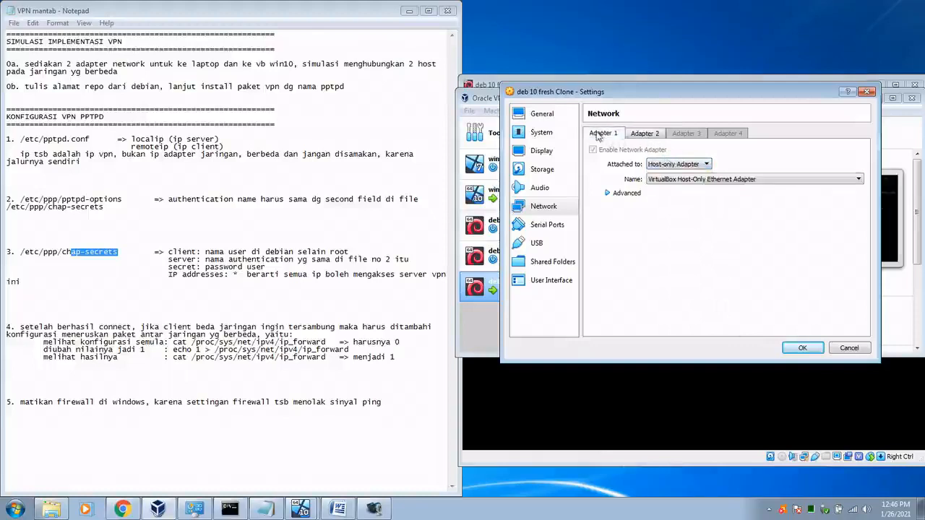
{"action": "left_click", "coordinate": [800, 348]}
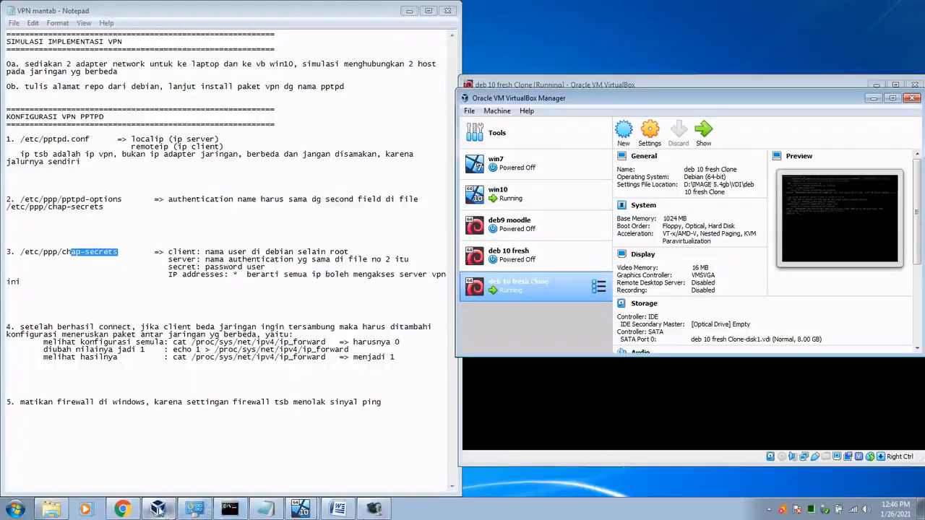
{"action": "left_click", "coordinate": [195, 509]}
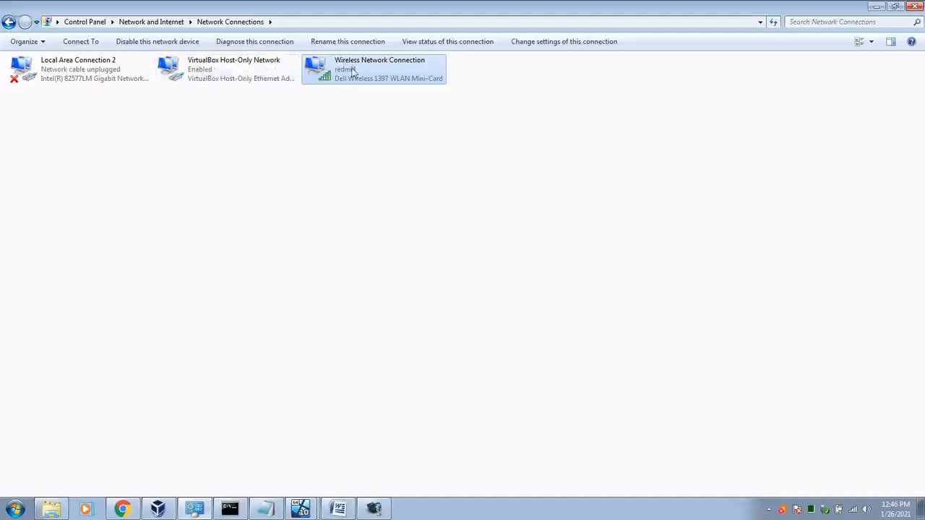
Step: Disable the host's Wireless Network Connection
{"action": "left_click", "coordinate": [341, 118]}
{"action": "left_click", "coordinate": [345, 71]}
{"action": "right_click", "coordinate": [364, 68]}
{"action": "left_click", "coordinate": [380, 74]}
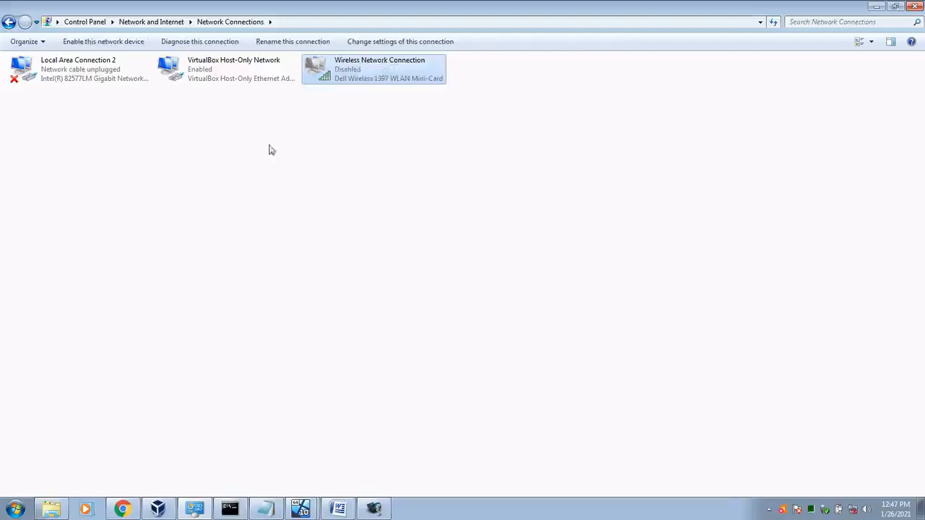
Step: View the VirtualBox Host-Only Network details: IPv4 192.168.0.2, mask 255.255.255.0
{"action": "left_click", "coordinate": [219, 81]}
{"action": "double_click", "coordinate": [219, 81]}
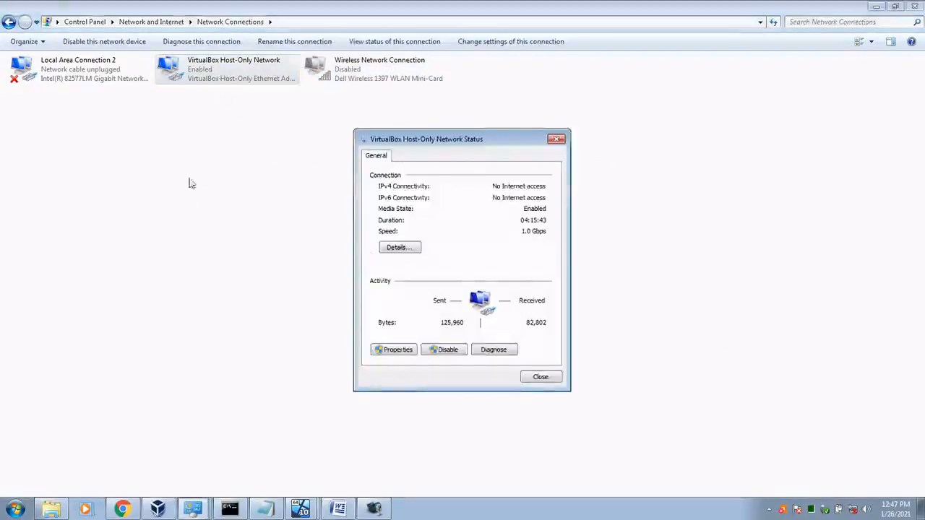
{"action": "left_click", "coordinate": [395, 247]}
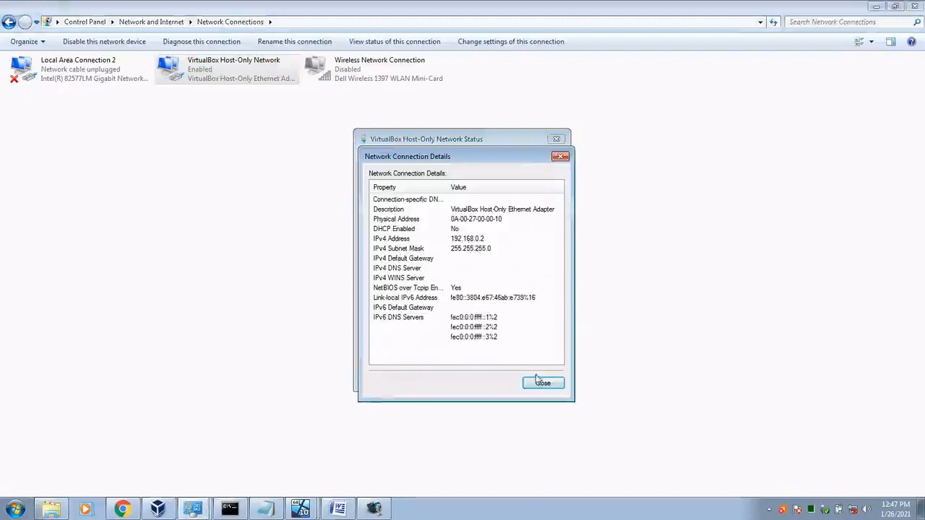
{"action": "left_click", "coordinate": [474, 240]}
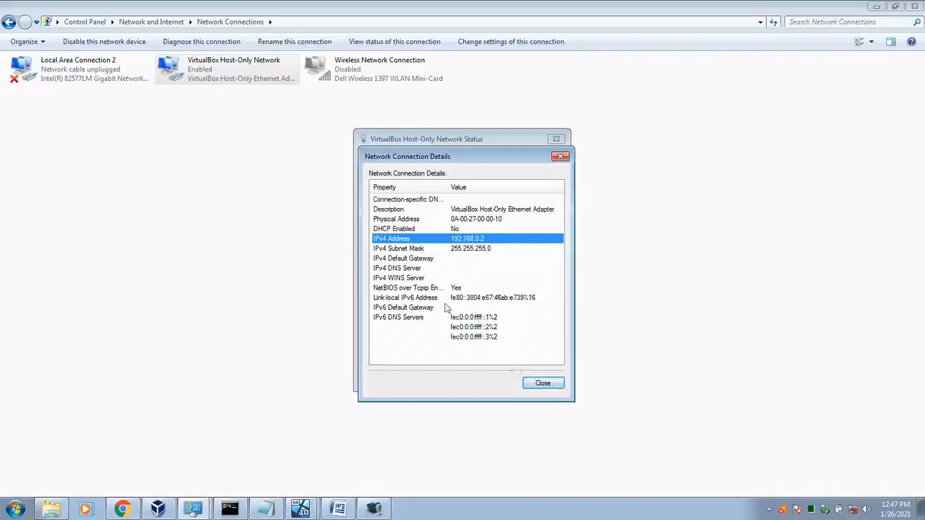
{"action": "left_click", "coordinate": [311, 512]}
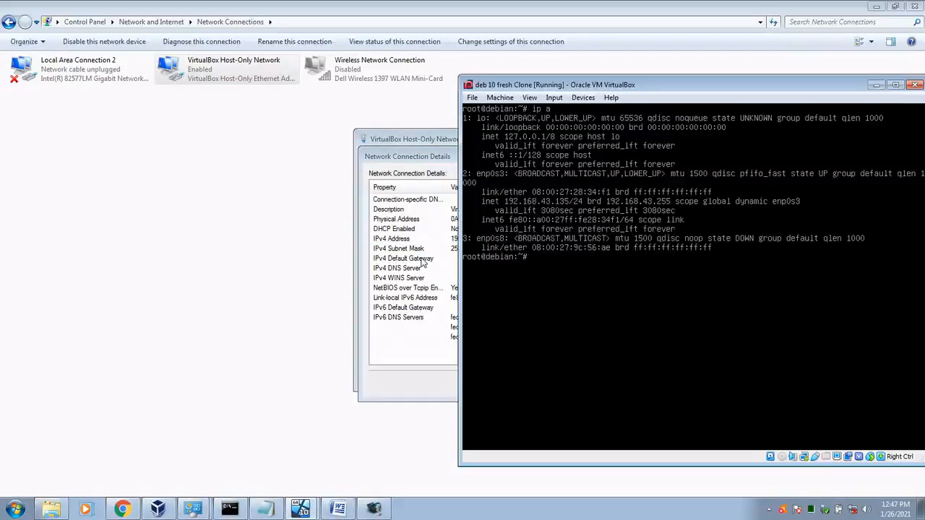
Step: Open /etc/network/interfaces in nano on the Debian VM
{"action": "type", "text": "nano /etc/network/in"}
{"action": "key", "text": "Tab"}
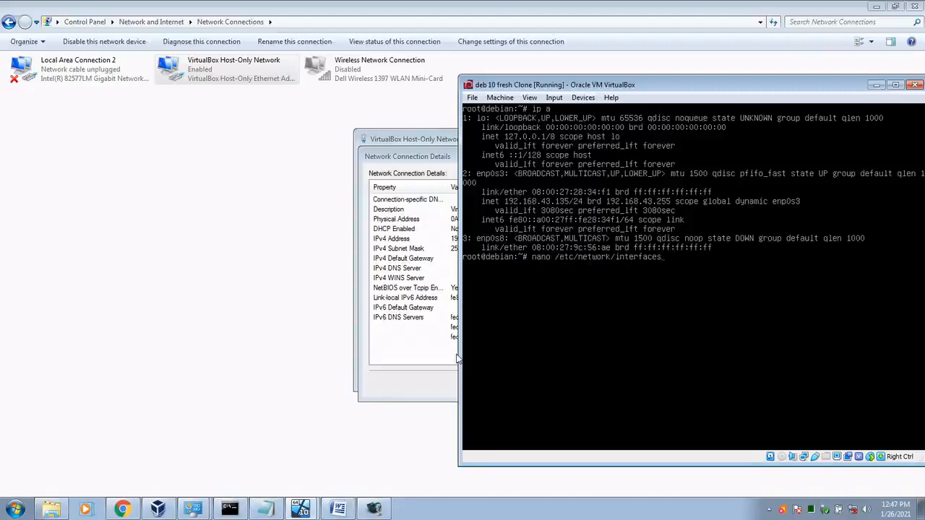
{"action": "left_click", "coordinate": [264, 215]}
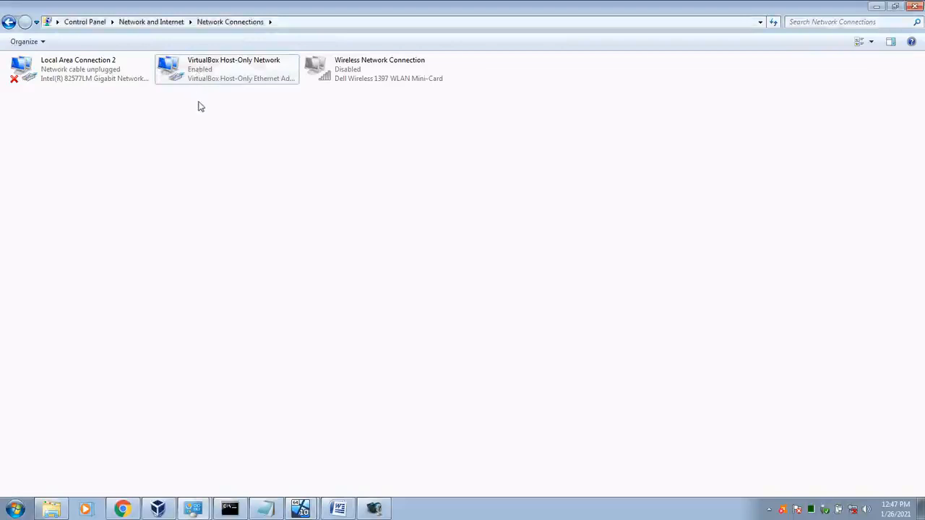
{"action": "left_click", "coordinate": [309, 509]}
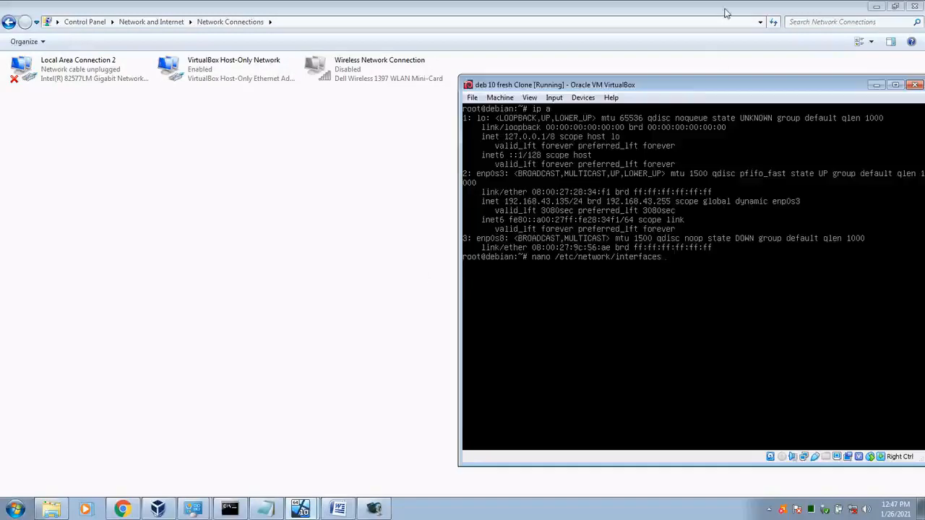
{"action": "key", "text": "Return"}
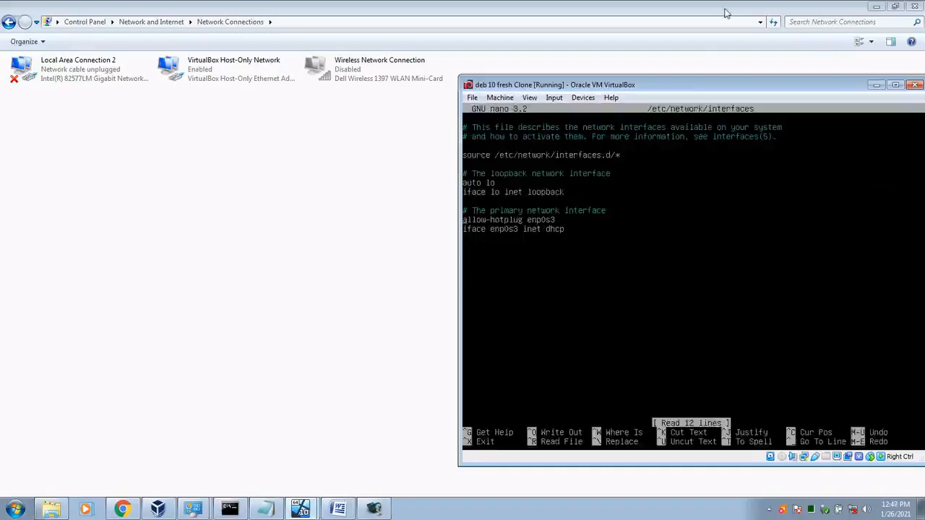
Step: Comment out the enp0s3 hotplug and dhcp lines with #
{"action": "type", "text": "#"}
{"action": "key", "text": "Down"}
{"action": "key", "text": "Left"}
{"action": "type", "text": "#"}
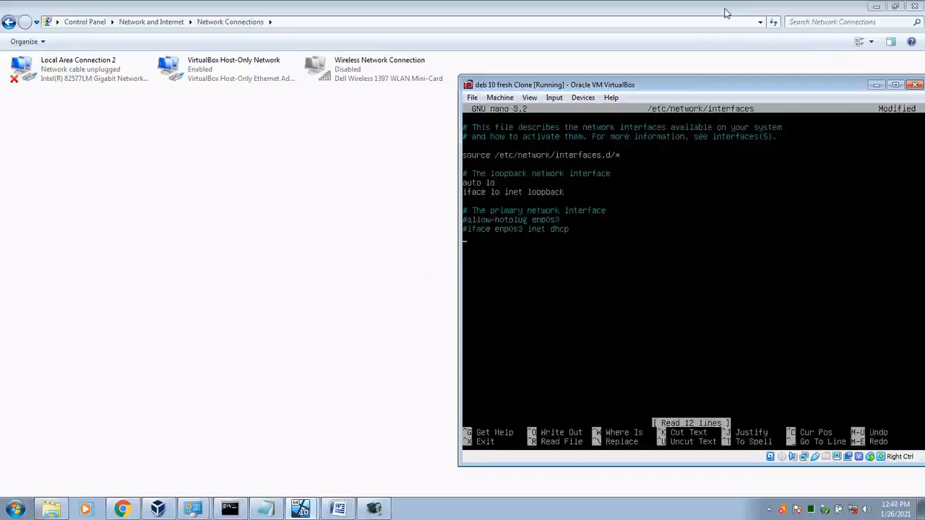
{"action": "key", "text": "Down"}
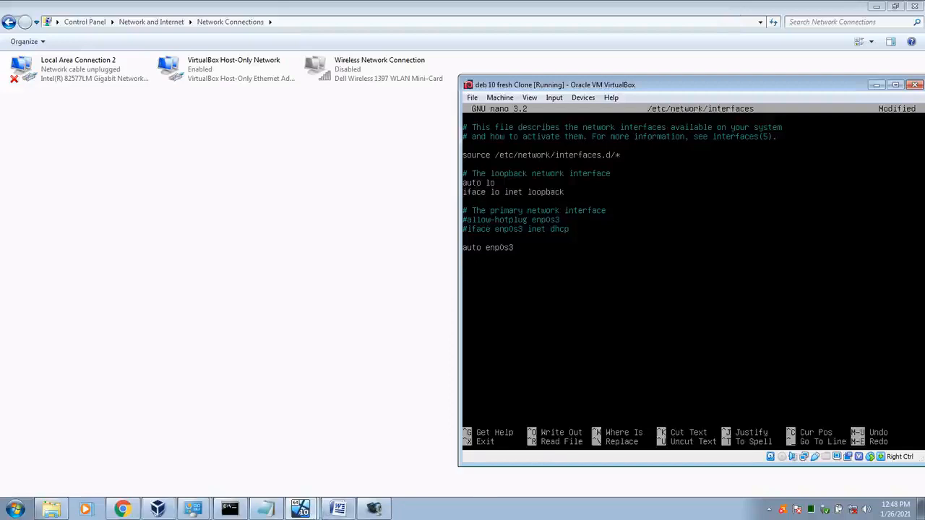
Step: Switch to VirtualBox Manager and open its global tools list
{"action": "left_click", "coordinate": [312, 512]}
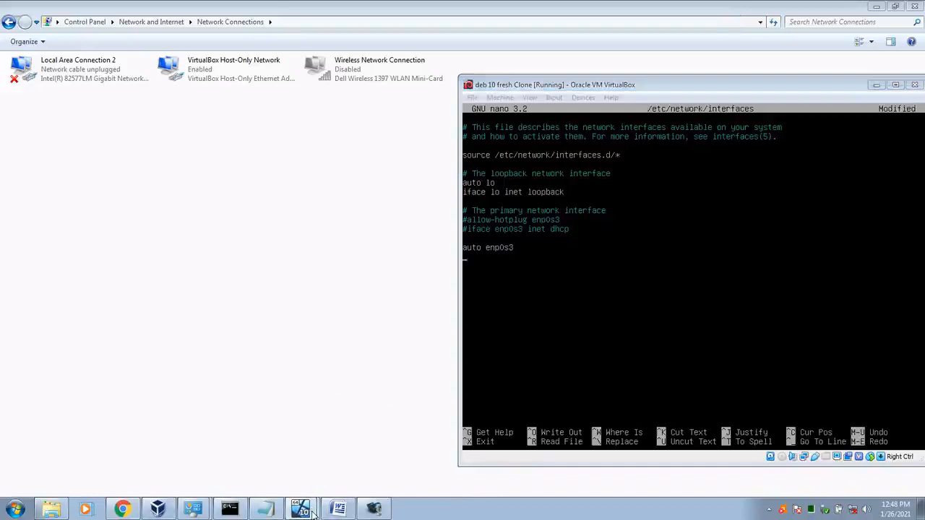
{"action": "left_click", "coordinate": [164, 510]}
{"action": "left_click", "coordinate": [599, 133]}
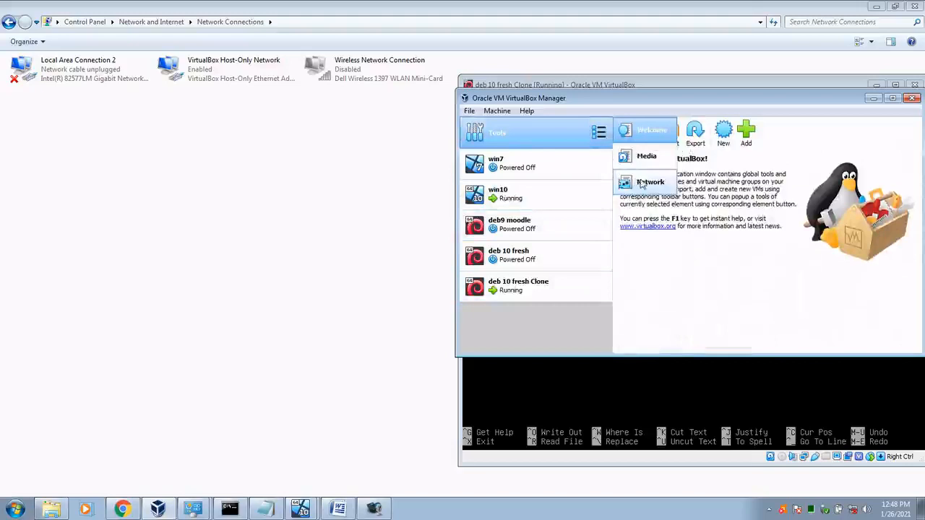
Step: Browse the Manager's global tools and the deb 10 fresh Clone details page
{"action": "left_click", "coordinate": [595, 136]}
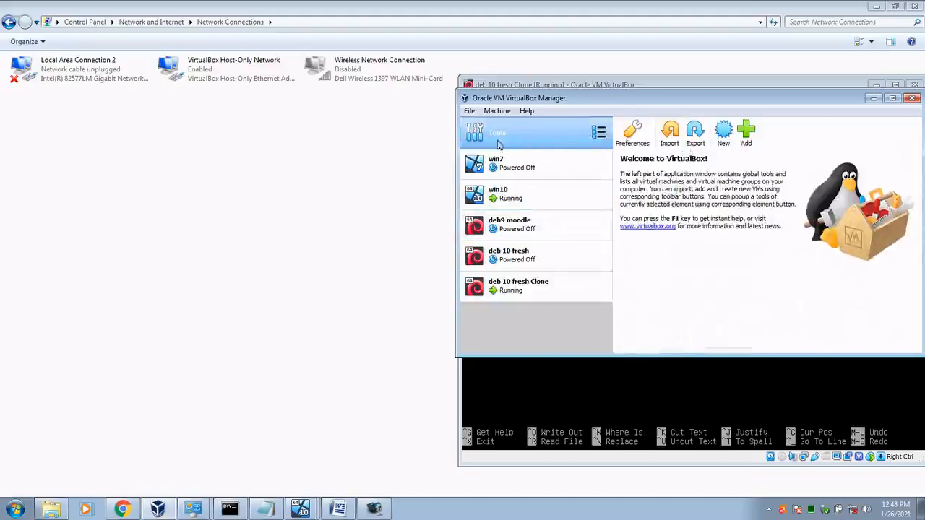
{"action": "left_click", "coordinate": [599, 134]}
{"action": "left_click", "coordinate": [637, 183]}
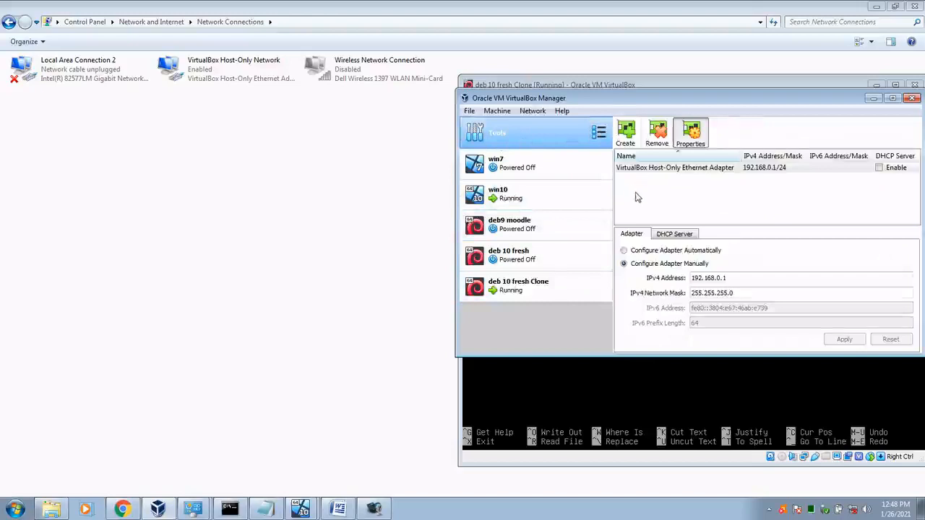
{"action": "left_click", "coordinate": [599, 133]}
{"action": "left_click", "coordinate": [625, 131]}
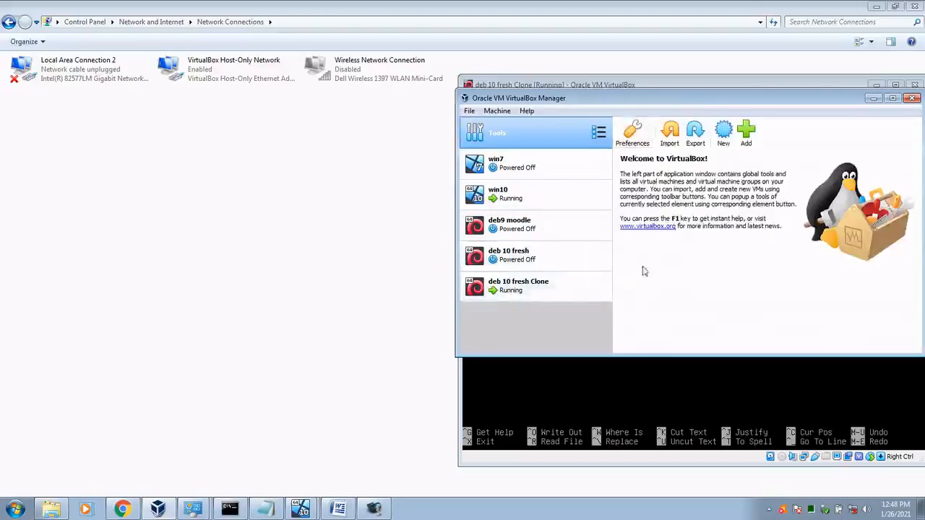
{"action": "left_click", "coordinate": [532, 298]}
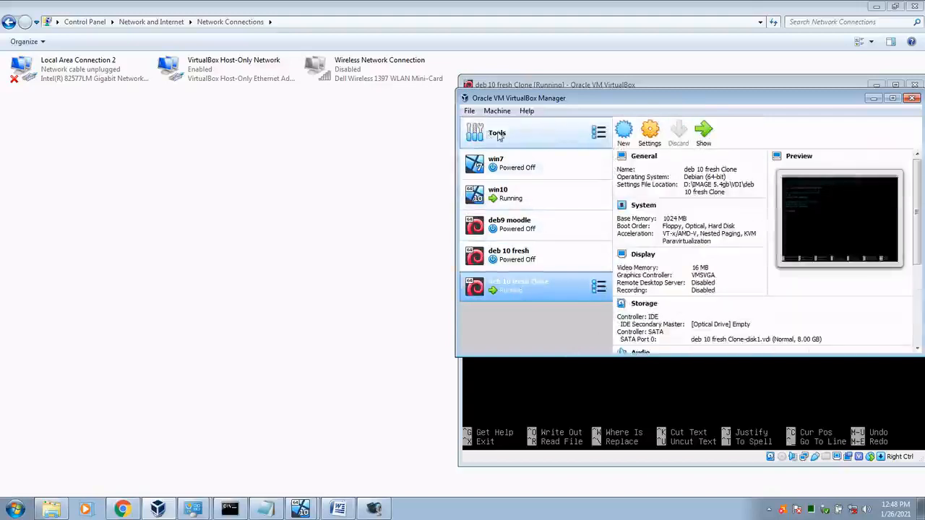
Step: In Host Network Manager, review the adapter's automatic, DHCP server and manual 192.168.0.1 settings
{"action": "left_click", "coordinate": [598, 132]}
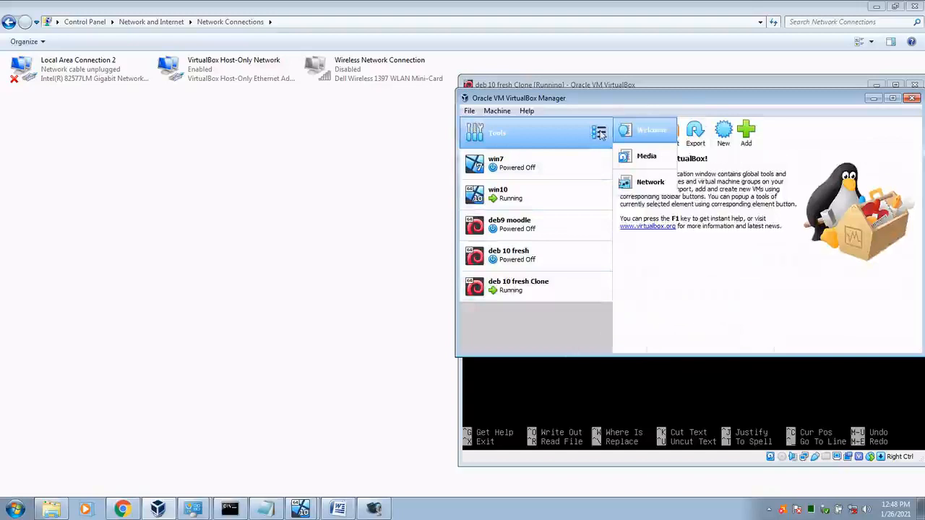
{"action": "left_click", "coordinate": [637, 194]}
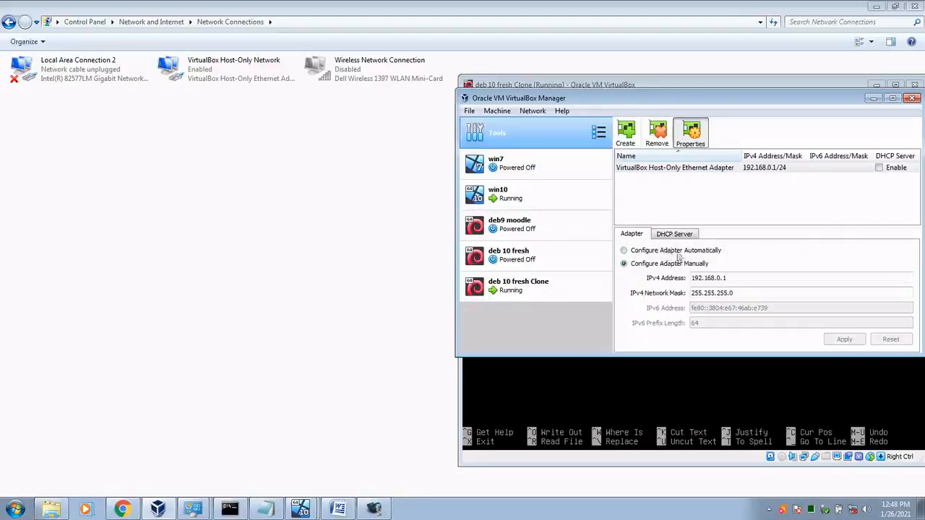
{"action": "left_click", "coordinate": [646, 252]}
{"action": "left_click", "coordinate": [668, 236]}
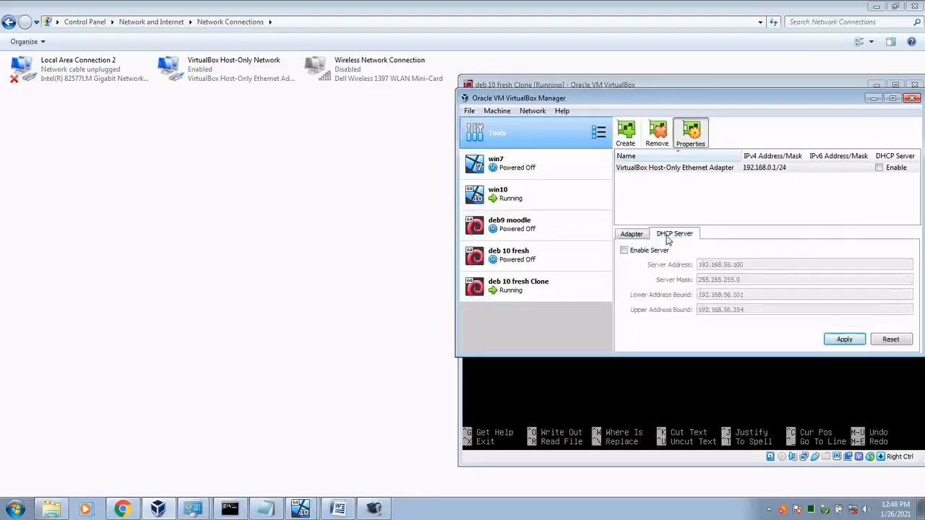
{"action": "left_click", "coordinate": [641, 253]}
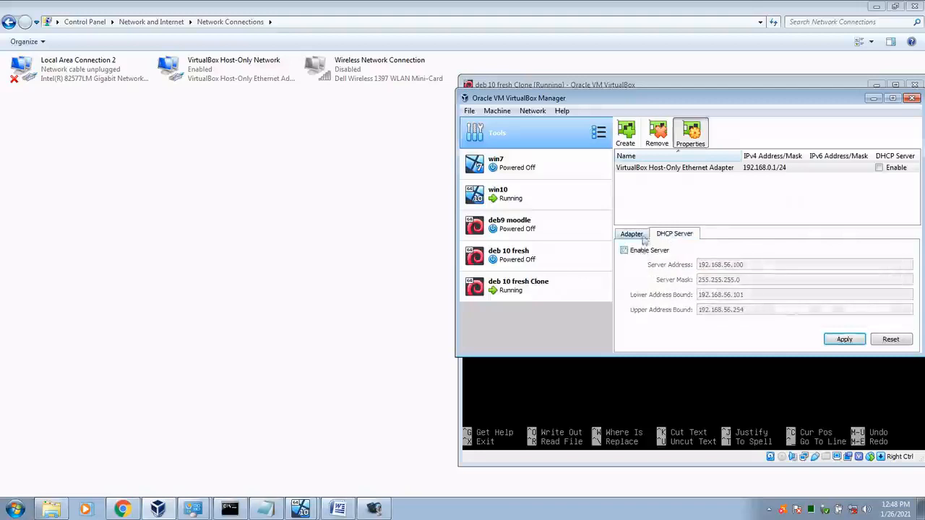
{"action": "left_click", "coordinate": [631, 234]}
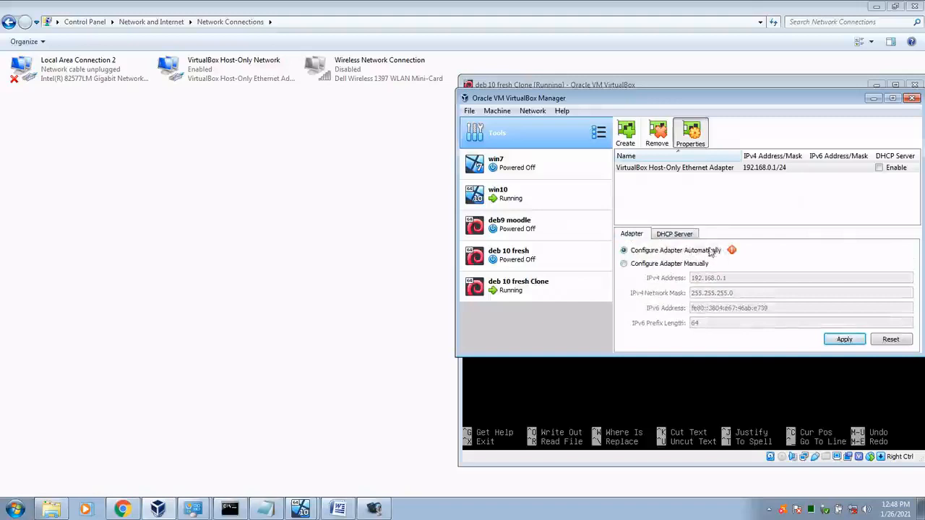
{"action": "left_click", "coordinate": [638, 265]}
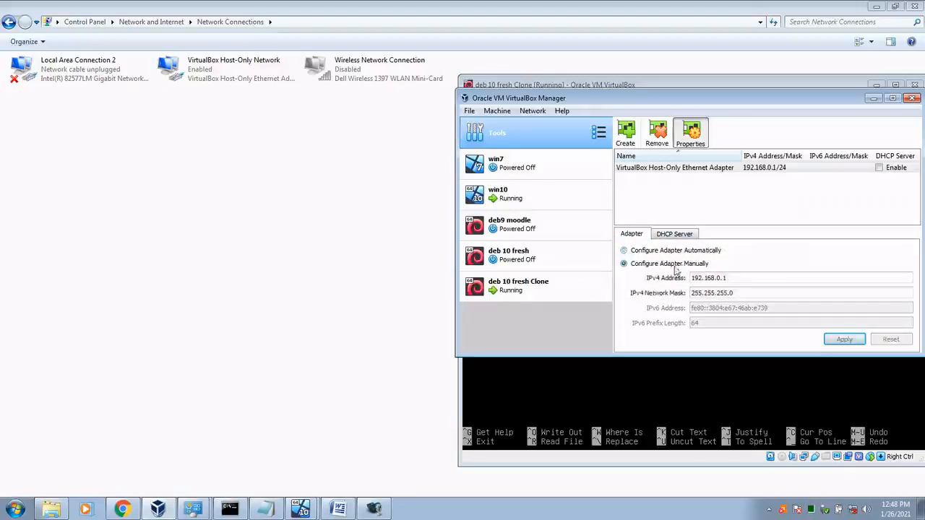
{"action": "left_click", "coordinate": [746, 280]}
Step: Keep the host-only adapter on manual configuration, apply it, and close VirtualBox Manager
{"action": "left_click", "coordinate": [659, 251]}
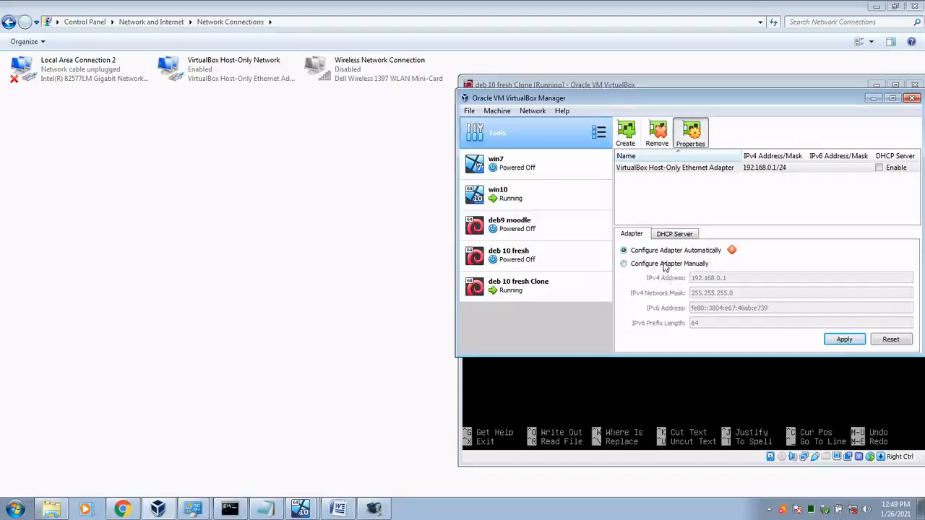
{"action": "left_click", "coordinate": [665, 264]}
{"action": "left_click", "coordinate": [844, 339]}
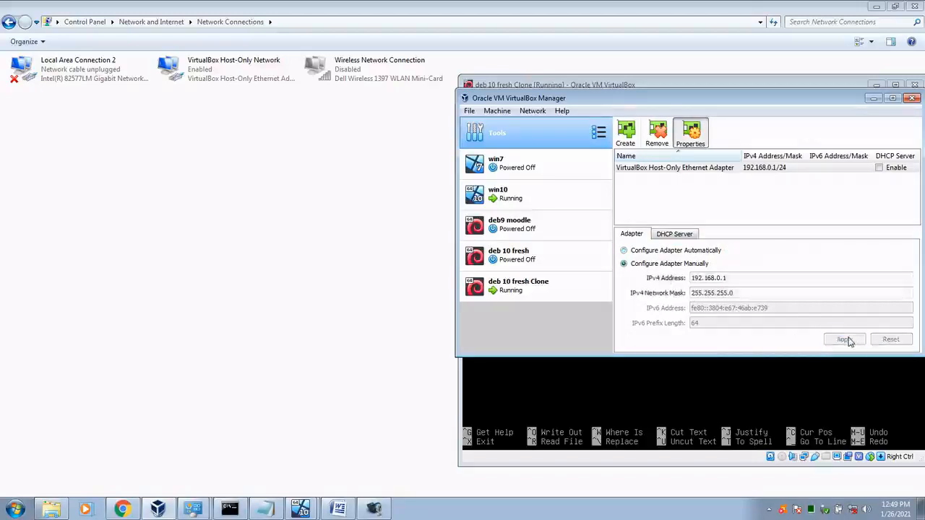
{"action": "left_click", "coordinate": [913, 98]}
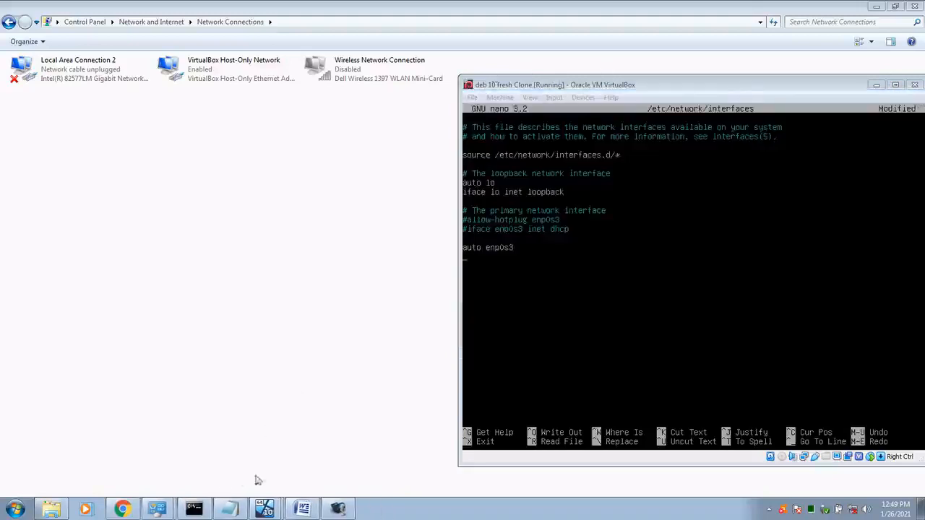
{"action": "key", "text": "super+d"}
Step: Relaunch and minimise VirtualBox Manager, then bring the VPN mantab notes and Debian editor forward
{"action": "double_click", "coordinate": [33, 216]}
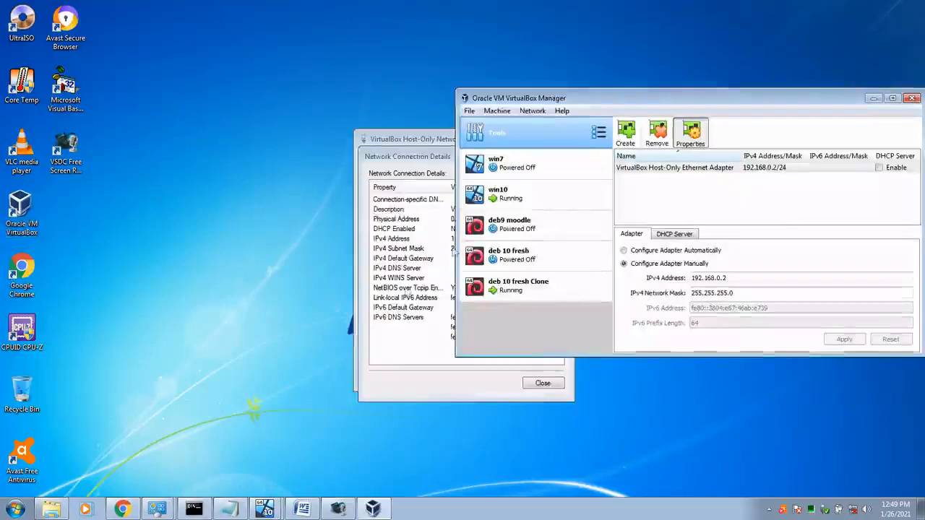
{"action": "left_click", "coordinate": [873, 98]}
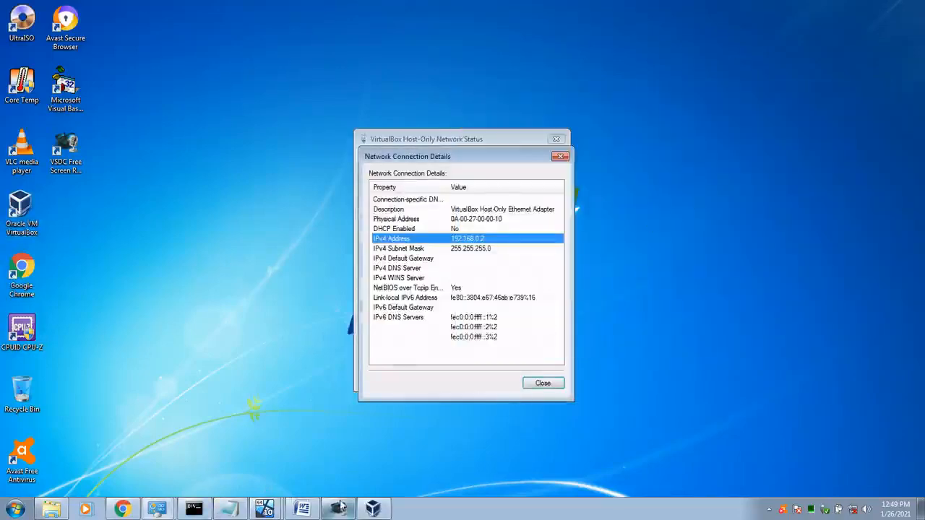
{"action": "left_click", "coordinate": [239, 512]}
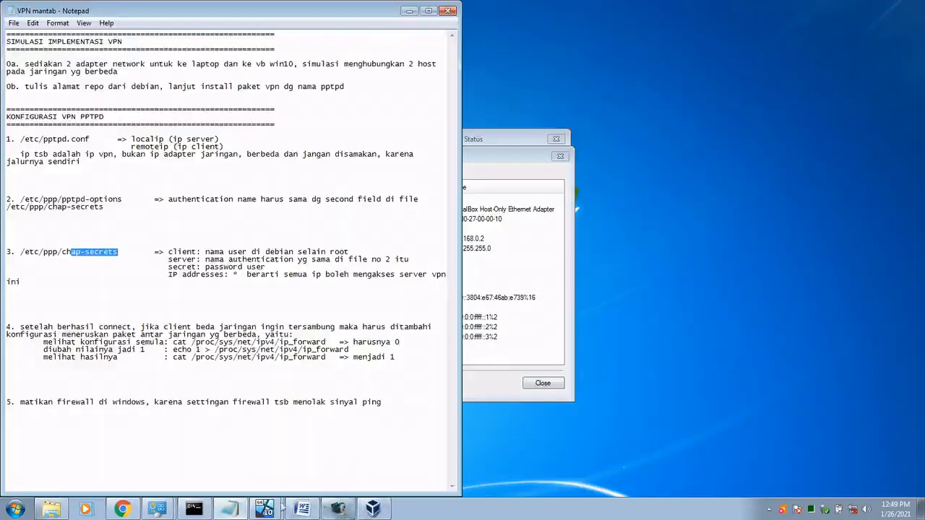
{"action": "left_click", "coordinate": [265, 510]}
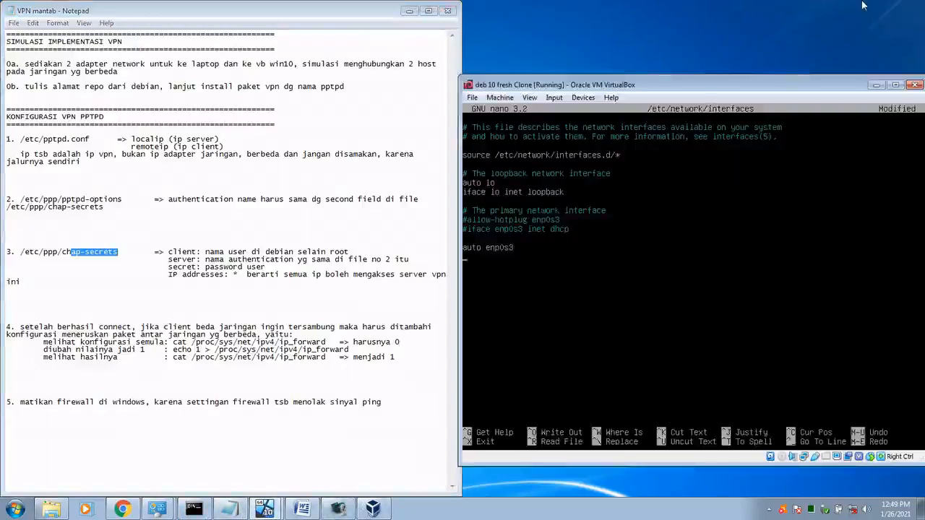
Step: Make enp0s3 static with address 192.168.0.1 and netmask 255.255.255.0
{"action": "type", "text": "face "}
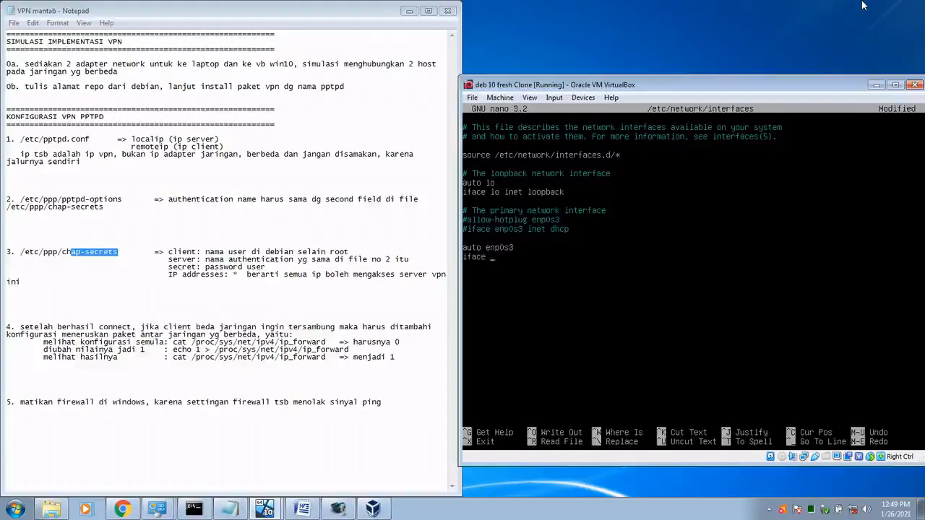
{"action": "type", "text": "enp0s3 inet static"}
{"action": "key", "text": "Return"}
{"action": "type", "text": "address"}
{"action": "key", "text": "Return"}
{"action": "type", "text": "netmask"}
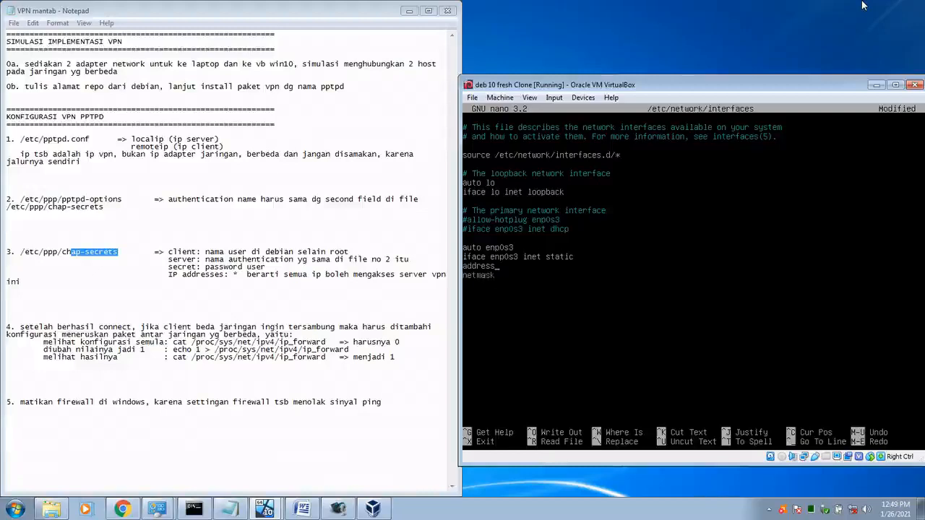
{"action": "type", "text": "192.168.0"}
{"action": "type", "text": "255."}
{"action": "type", "text": "255.255"}
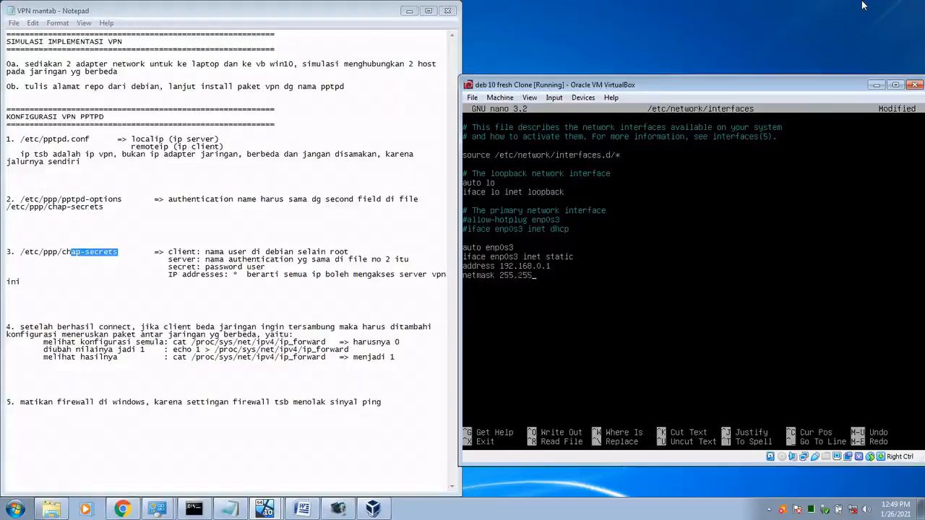
{"action": "type", "text": ".0"}
{"action": "type", "text": "auto "}
{"action": "type", "text": "enp"}
{"action": "type", "text": "0s"}
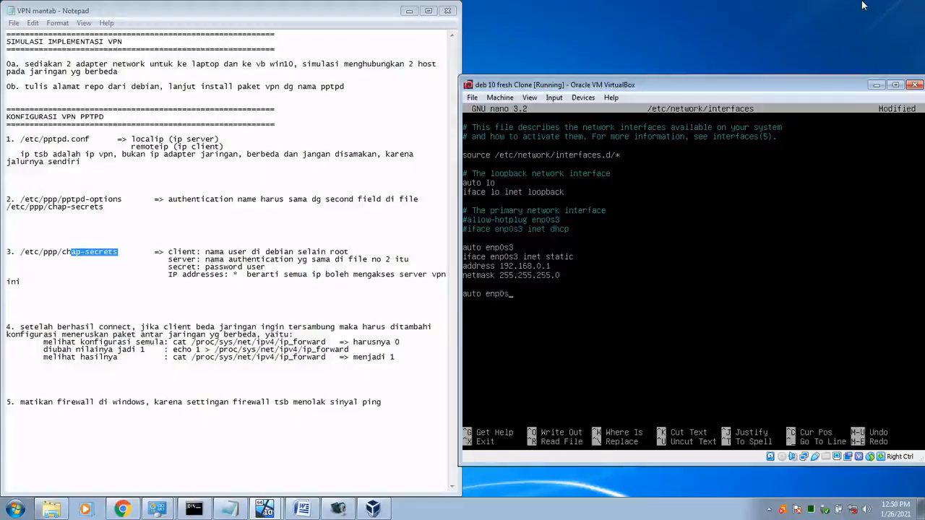
{"action": "type", "text": "8"}
{"action": "type", "text": "iface"}
{"action": "type", "text": " enp"}
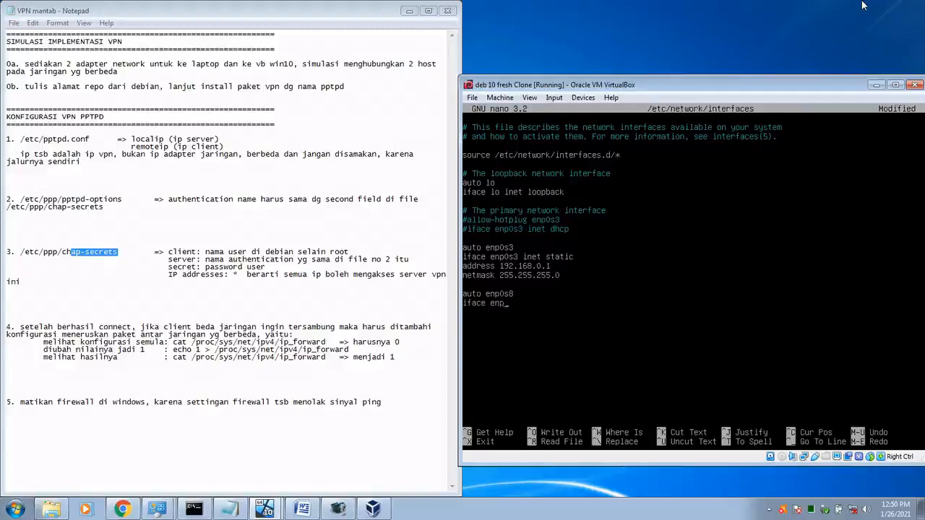
Step: Give enp0s8 static address 192.168.1.1, netmask 255.255.255.0, and save the interfaces file
{"action": "type", "text": "0s8 inet static"}
{"action": "key", "text": "Return"}
{"action": "type", "text": "address"}
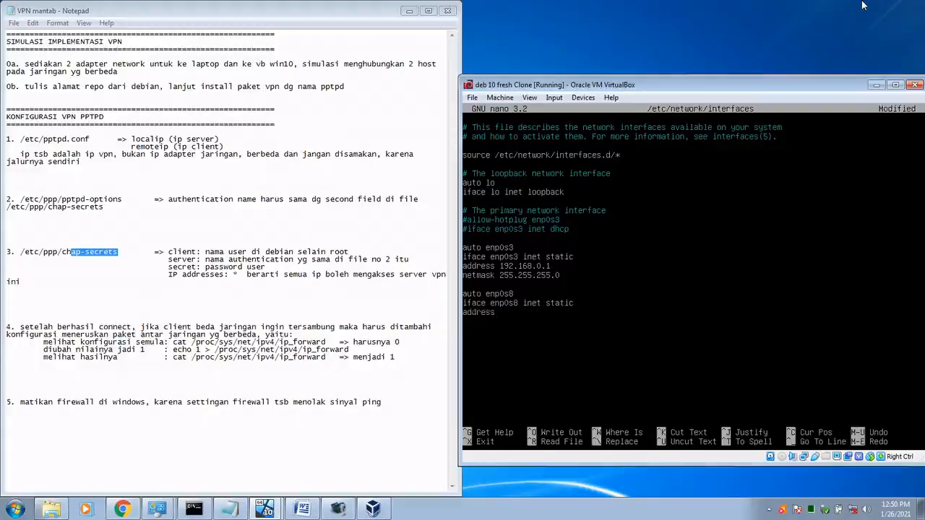
{"action": "key", "text": "Return"}
{"action": "type", "text": "netmask"}
{"action": "type", "text": "192.1"}
{"action": "type", "text": "68"}
{"action": "type", "text": ".1."}
{"action": "type", "text": "255."}
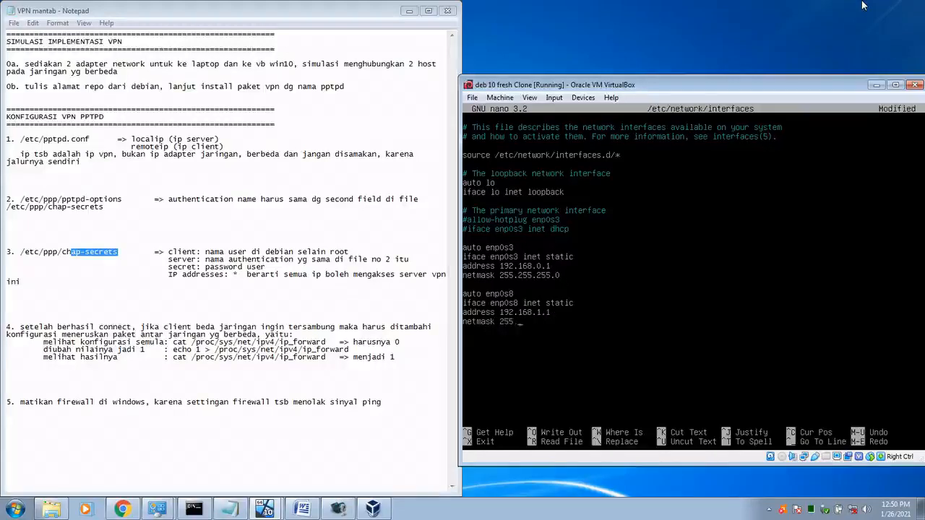
{"action": "type", "text": "255.255.0"}
{"action": "key", "text": "ctrl+x"}
{"action": "key", "text": "y"}
{"action": "key", "text": "Return"}
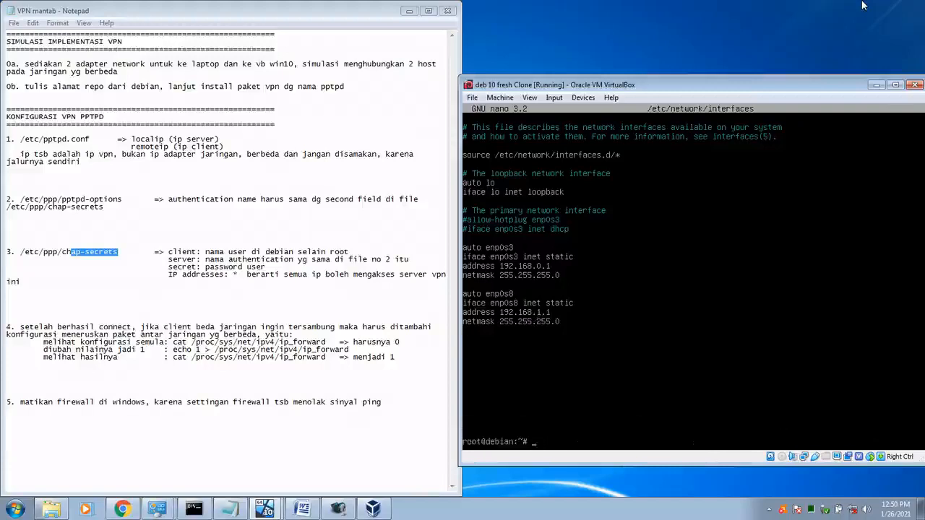
Step: Restart networking and confirm enp0s3 at 192.168.0.1/24 and enp0s8 at 192.168.1.1/24
{"action": "type", "text": "service networking restart"}
{"action": "key", "text": "Return"}
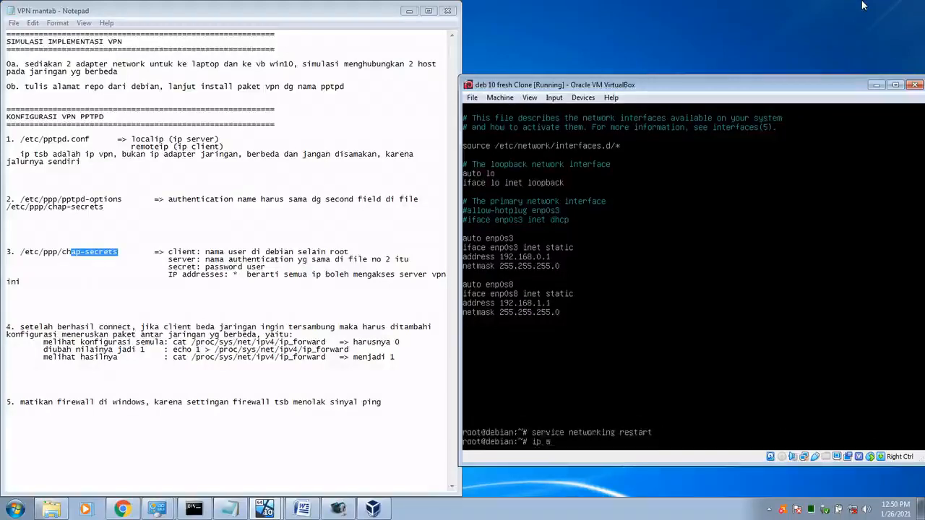
{"action": "type", "text": "ip a"}
{"action": "key", "text": "Return"}
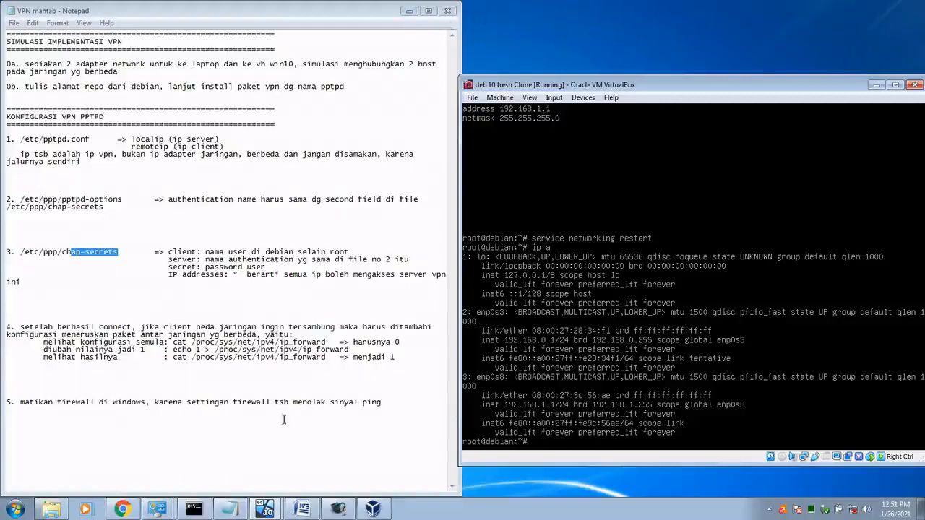
{"action": "left_click", "coordinate": [194, 510]}
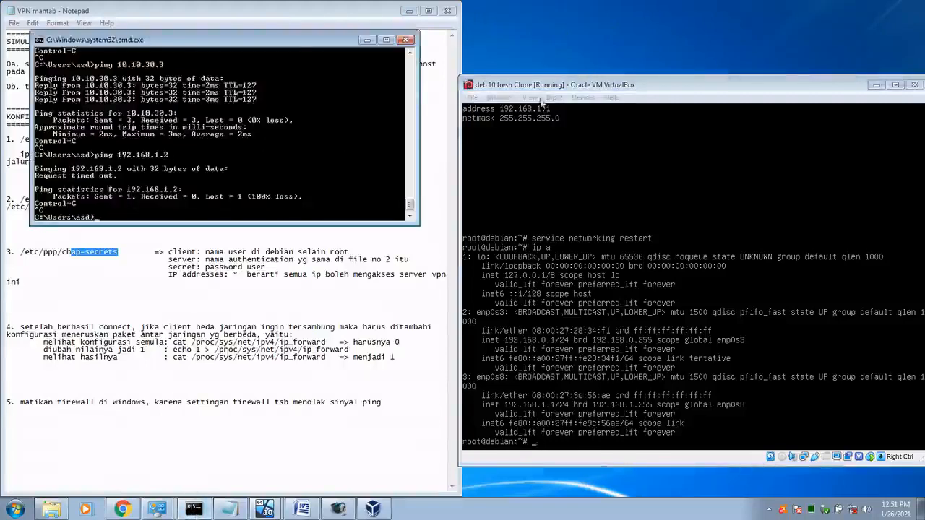
Step: Ping 192.168.0.1 from the host command prompt
{"action": "left_click_drag", "start_coordinate": [304, 44], "coordinate": [308, 45]}
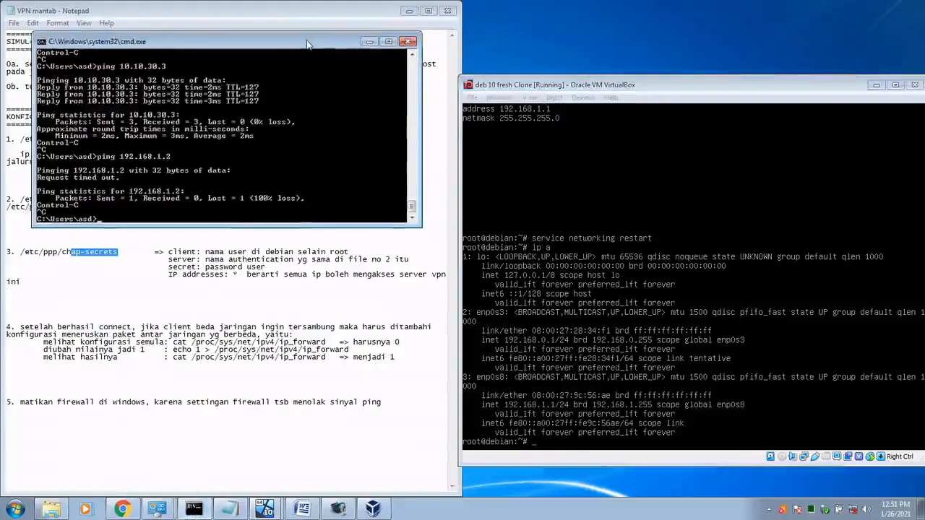
{"action": "type", "text": "PING"}
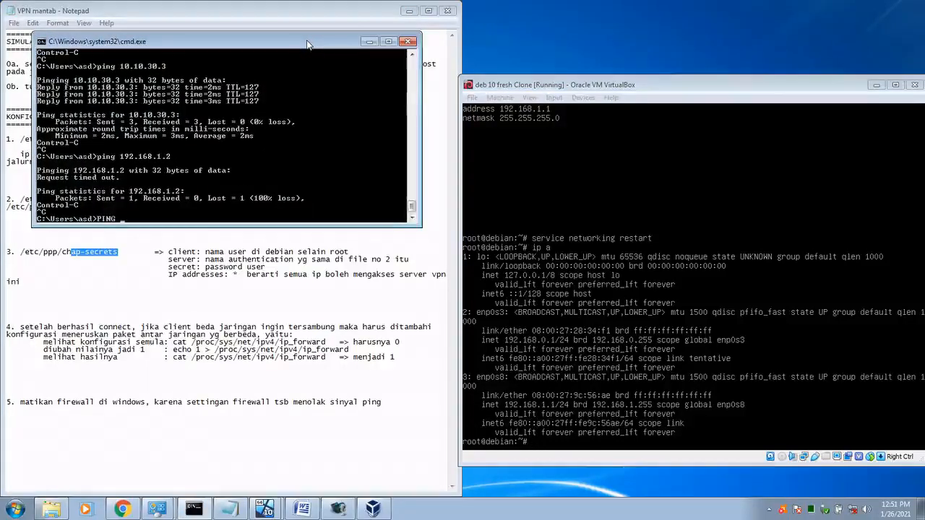
{"action": "key", "text": "BackSpace"}
{"action": "key", "text": "BackSpace"}
{"action": "key", "text": "BackSpace"}
{"action": "key", "text": "BackSpace"}
{"action": "key", "text": "BackSpace"}
{"action": "type", "text": "ping 192.168.0.1"}
{"action": "key", "text": "Return"}
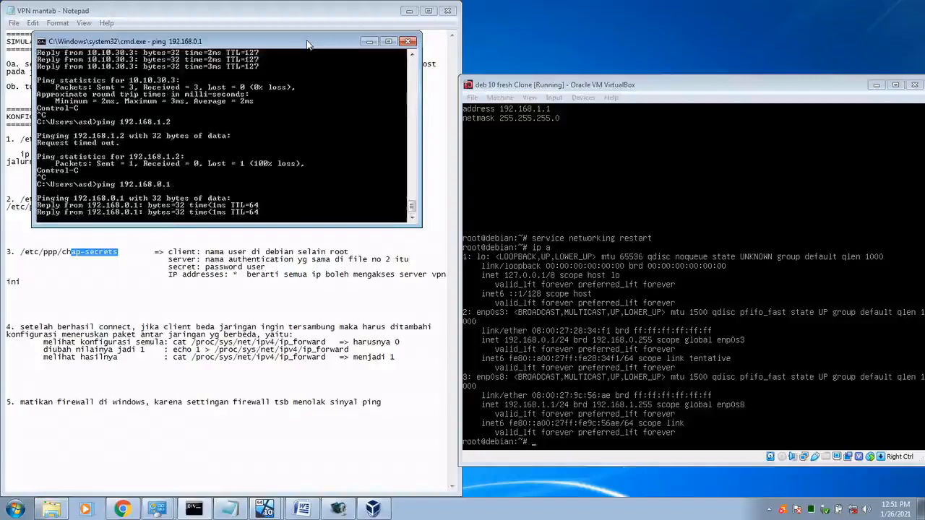
Step: Stop it and ping 192.168.1.1 from the host, which fails, then bring up the win10 VM
{"action": "key", "text": "ctrl+c"}
{"action": "key", "text": "Up"}
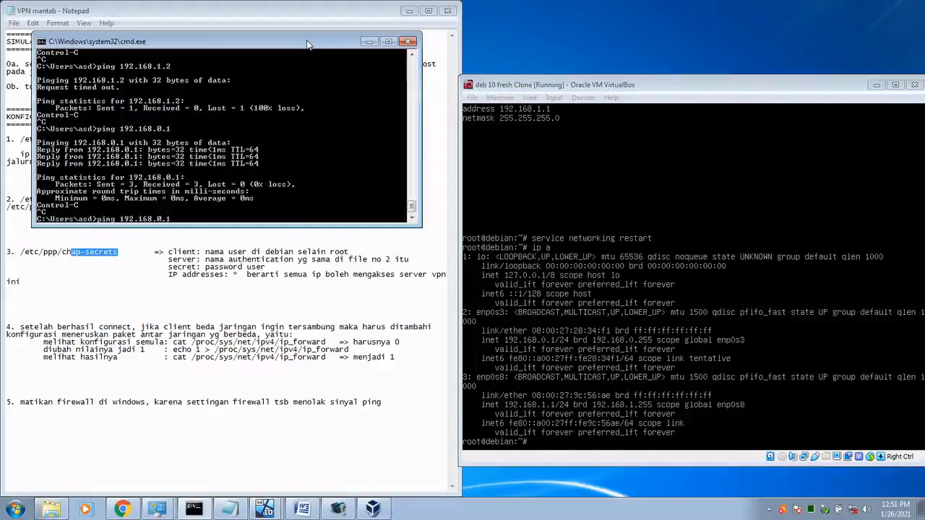
{"action": "key", "text": "BackSpace"}
{"action": "key", "text": "BackSpace"}
{"action": "key", "text": "BackSpace"}
{"action": "type", "text": "1.1"}
{"action": "key", "text": "Return"}
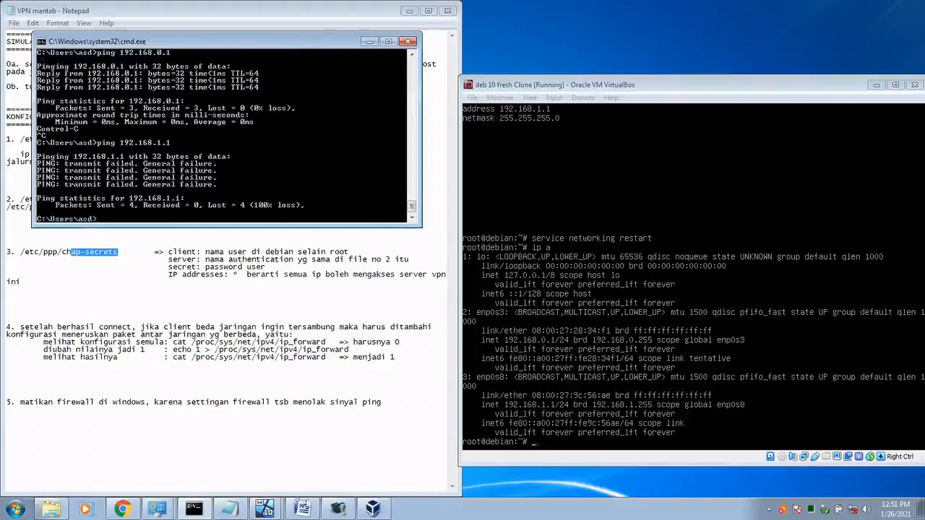
{"action": "left_click", "coordinate": [270, 511]}
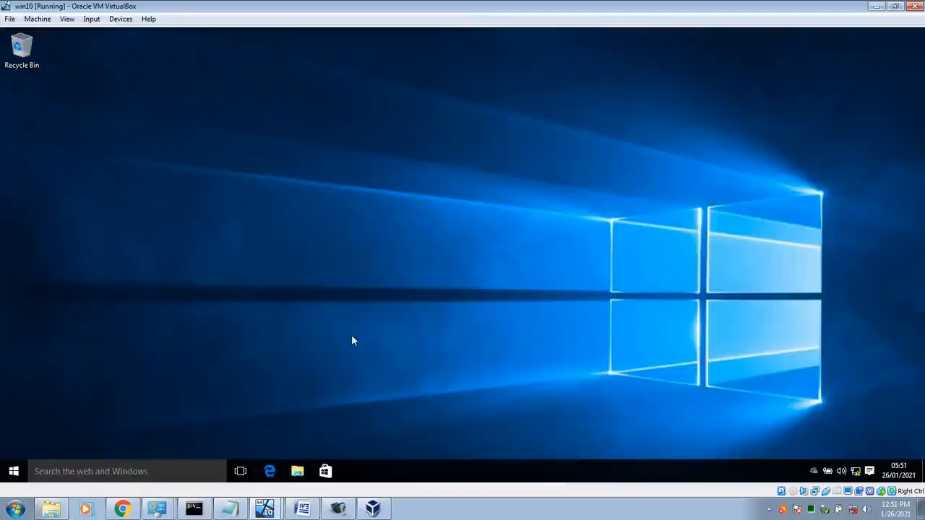
Step: Open a win10 command prompt and check the Ethernet details showing IPv4 192.168.1.2
{"action": "key", "text": "Return"}
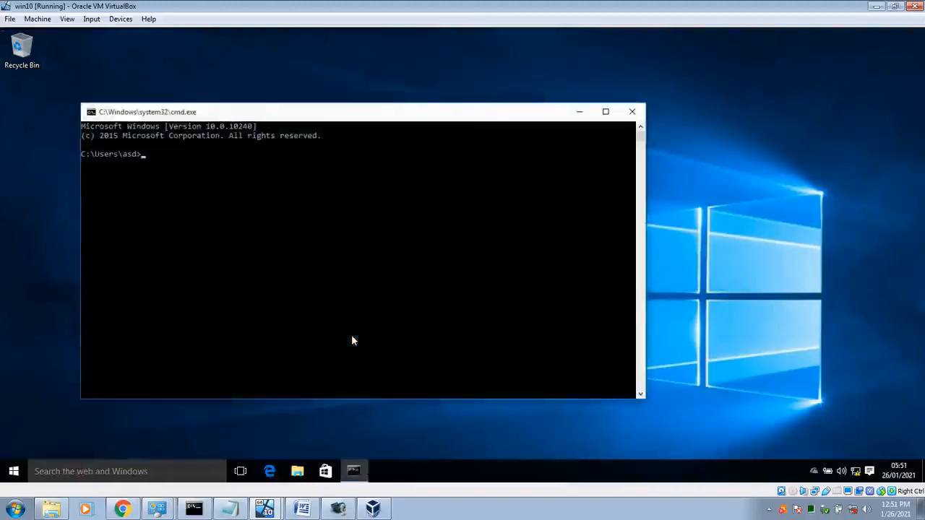
{"action": "type", "text": "ping 192.16"}
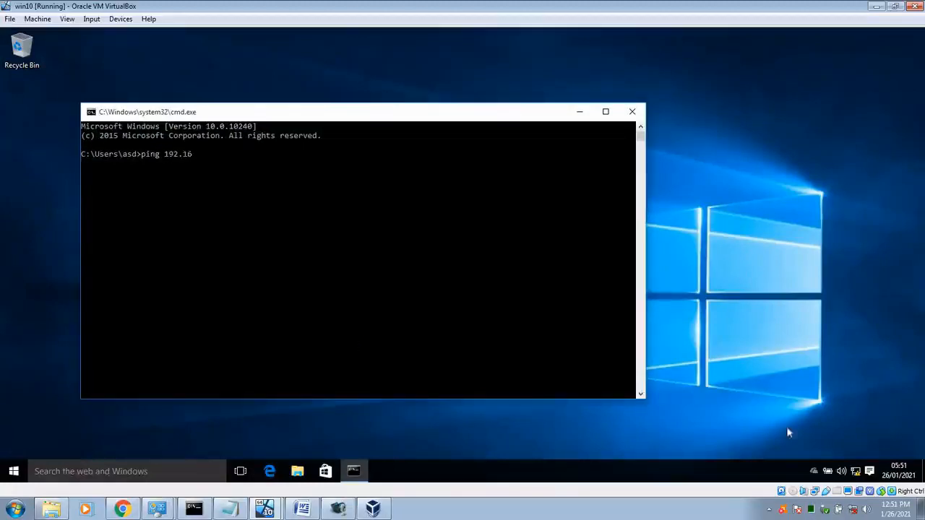
{"action": "right_click", "coordinate": [856, 471]}
{"action": "left_click", "coordinate": [857, 462]}
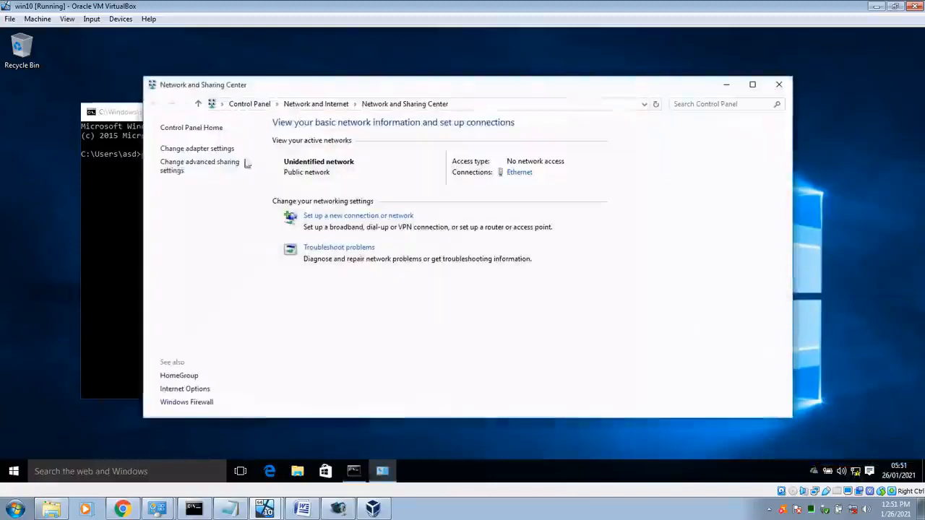
{"action": "left_click", "coordinate": [201, 149]}
{"action": "left_click", "coordinate": [211, 168]}
{"action": "double_click", "coordinate": [211, 168]}
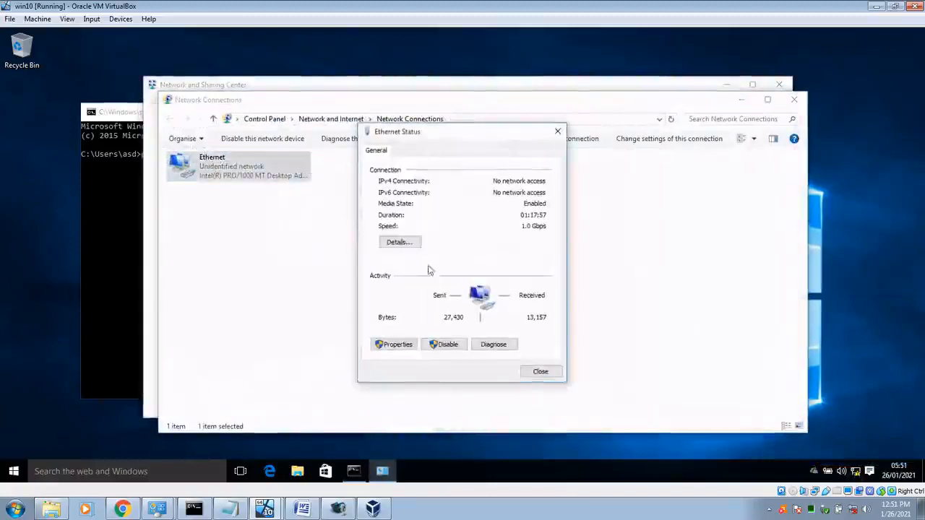
{"action": "left_click", "coordinate": [399, 247]}
{"action": "left_click", "coordinate": [477, 235]}
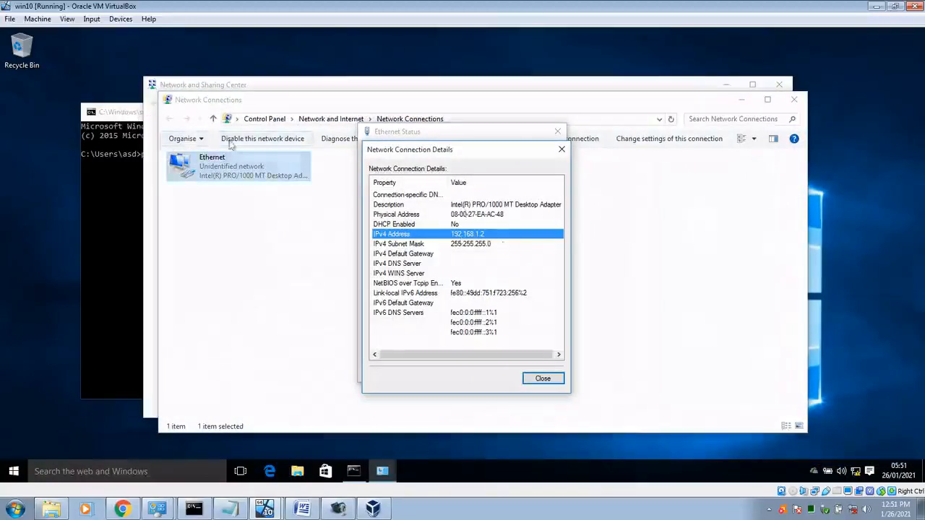
Step: Ping 192.168.1.1 from win10, which times out
{"action": "left_click", "coordinate": [137, 116]}
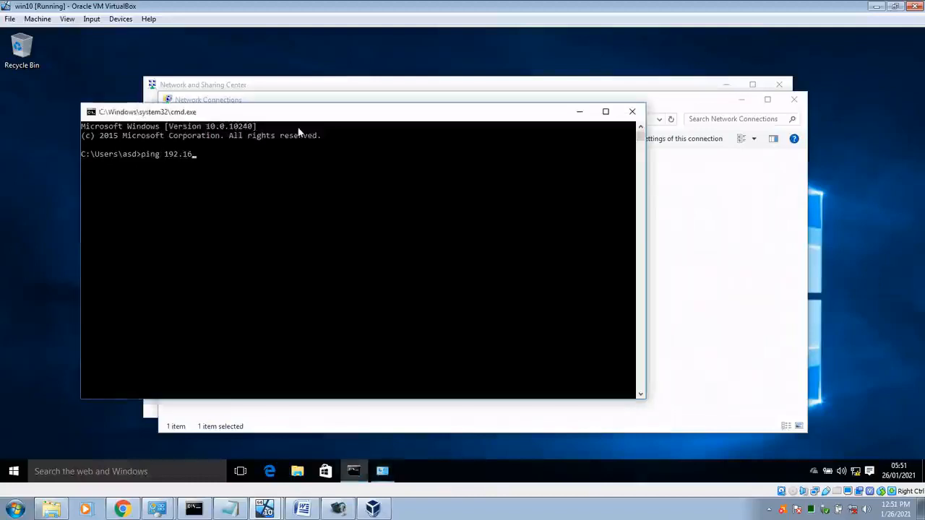
{"action": "type", "text": "8.1.1"}
{"action": "key", "text": "Return"}
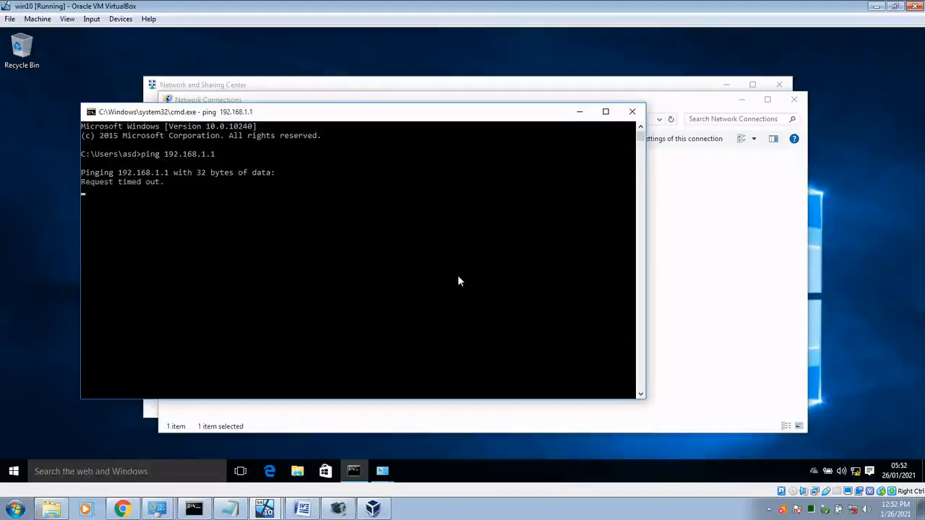
{"action": "key", "text": "ctrl+c"}
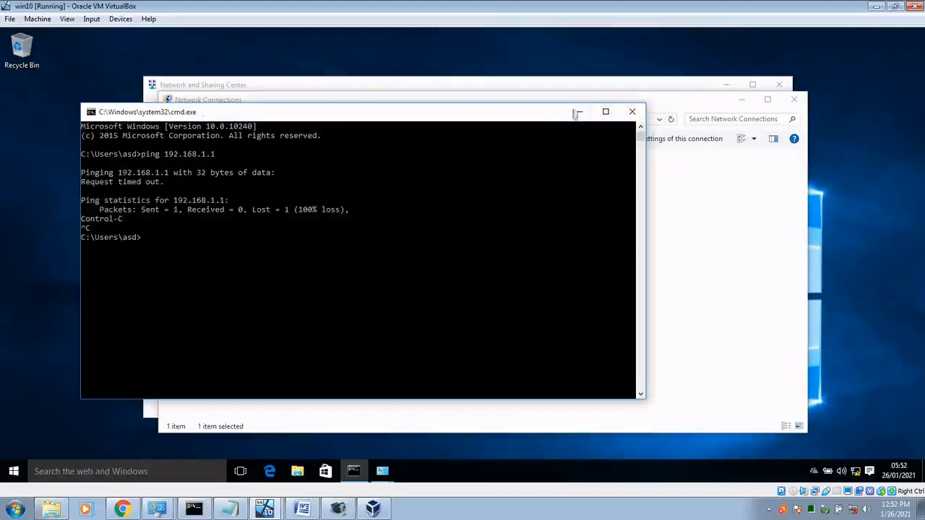
Step: Ping win10 at 192.168.1.2 from Debian, getting 0% loss, then return to win10
{"action": "left_click", "coordinate": [577, 112]}
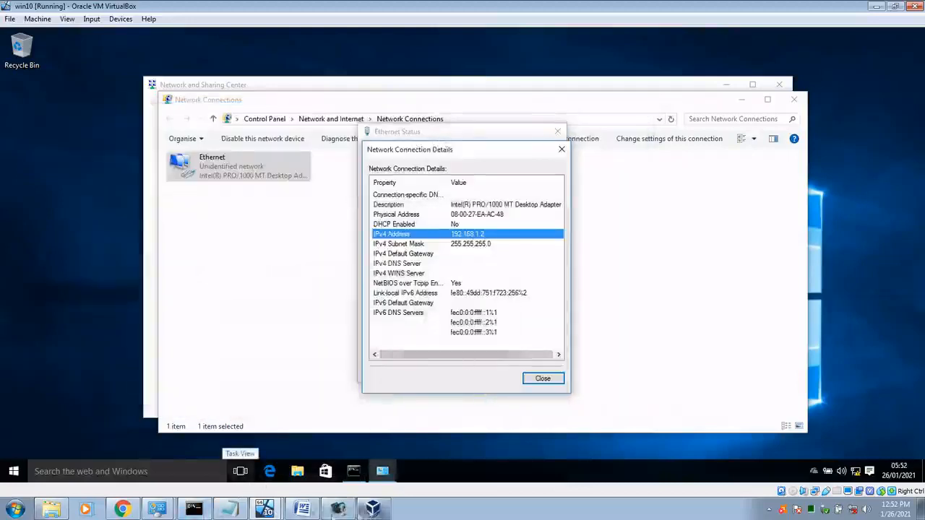
{"action": "left_click", "coordinate": [264, 509]}
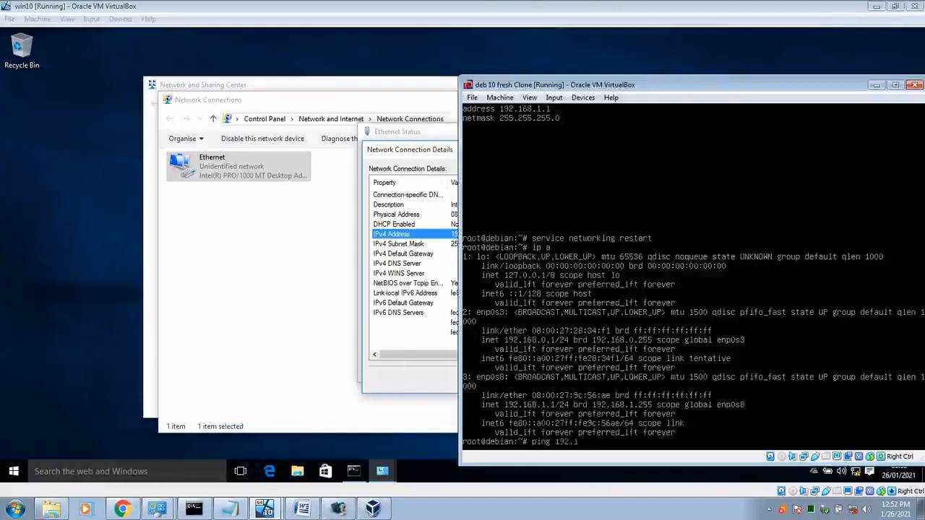
{"action": "key", "text": "Return"}
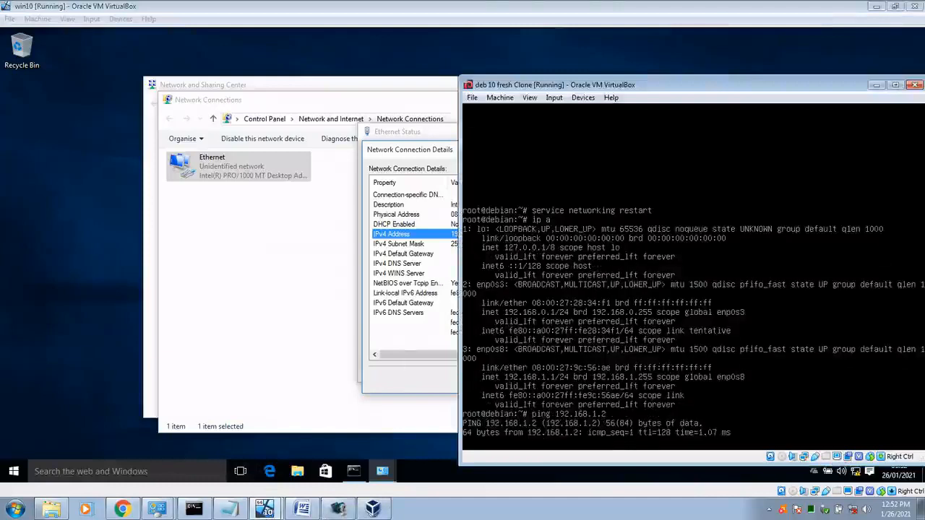
{"action": "key", "text": "ctrl+c"}
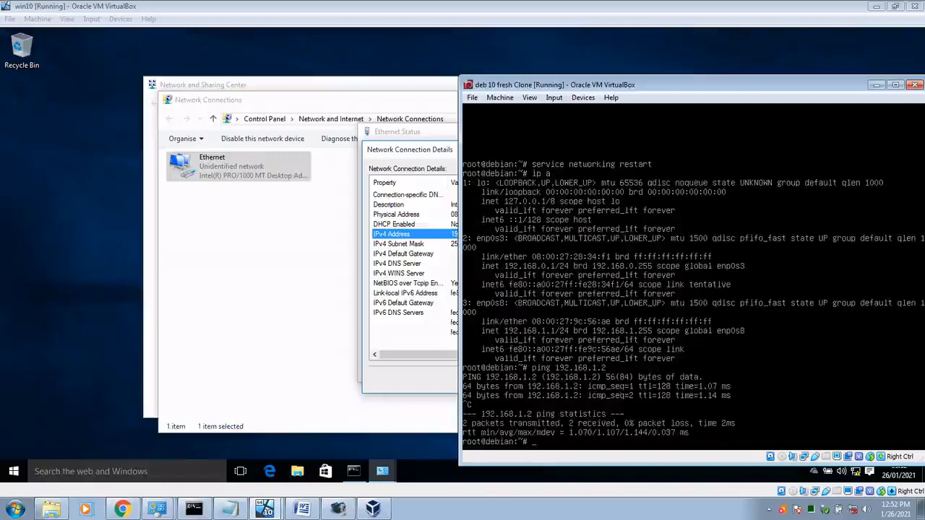
{"action": "left_click", "coordinate": [354, 471]}
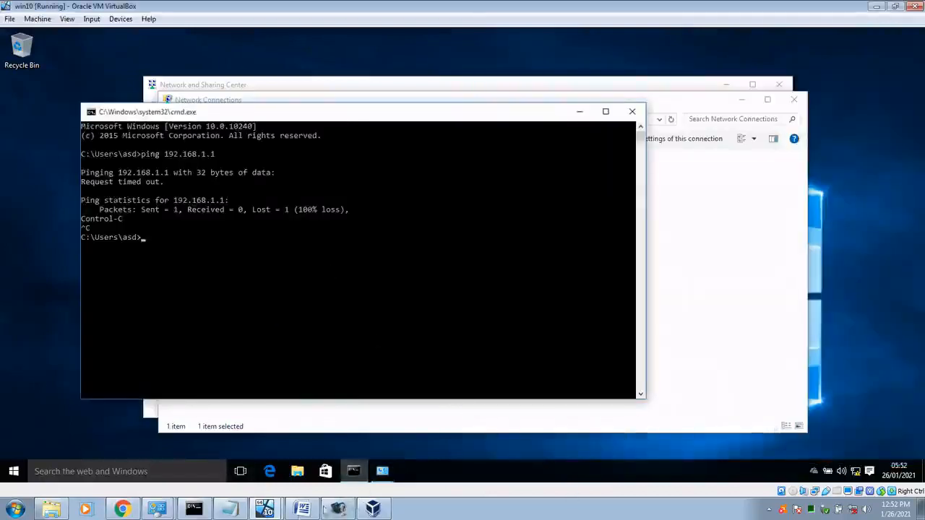
Step: Set win10's network adapter 1 to Bridged Adapter and save
{"action": "left_click", "coordinate": [266, 510]}
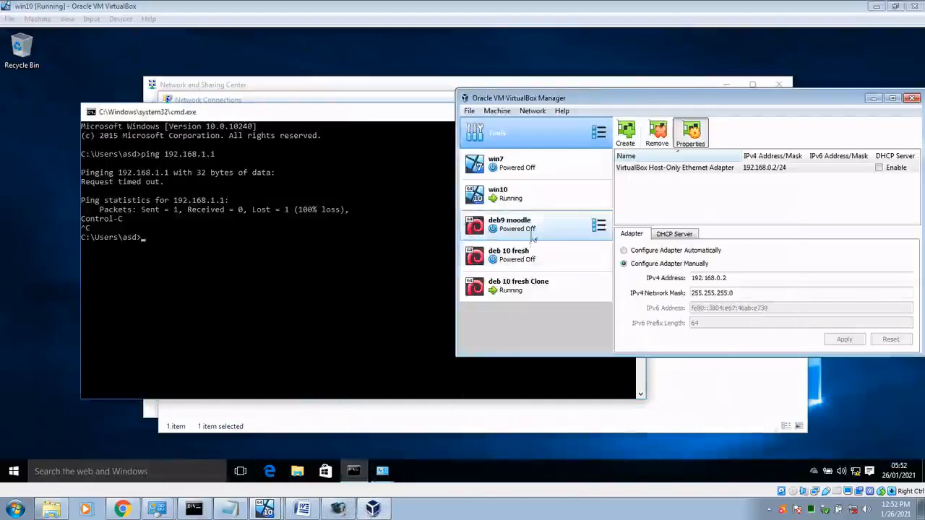
{"action": "left_click", "coordinate": [504, 194]}
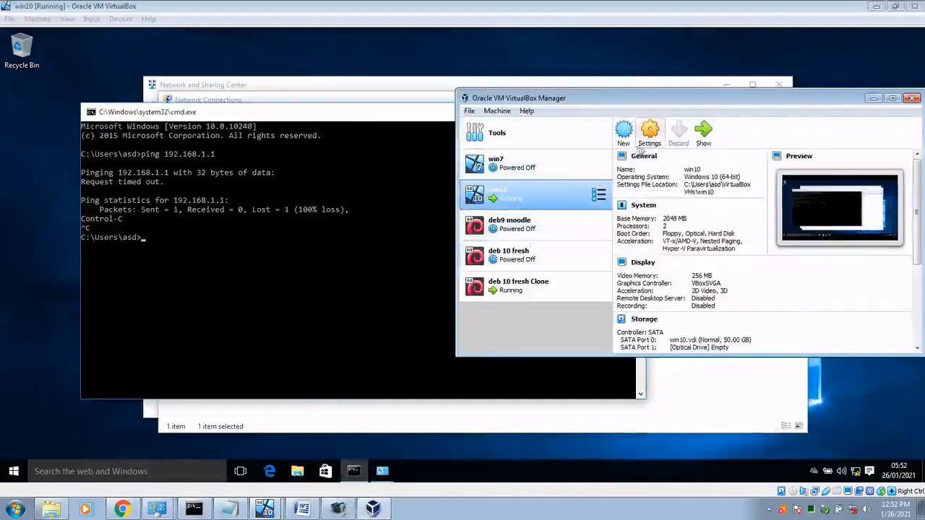
{"action": "key", "text": "ctrl+s"}
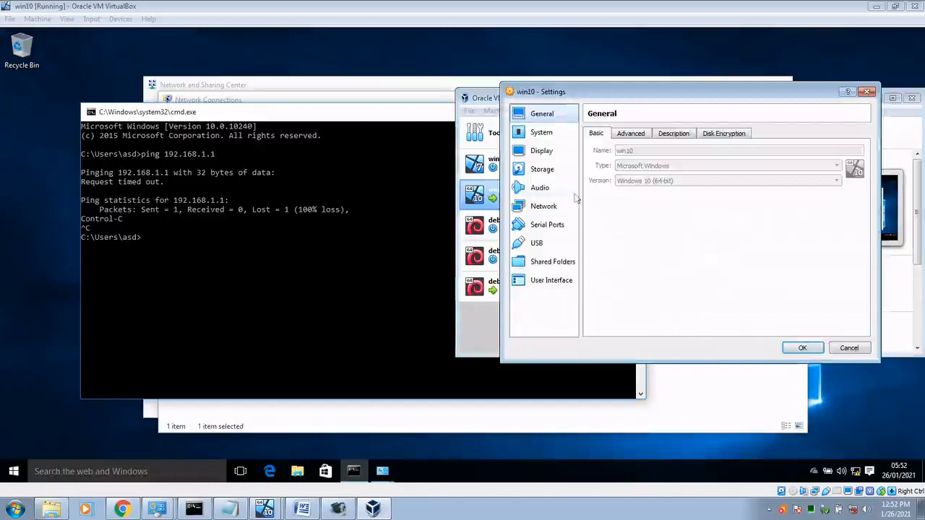
{"action": "left_click", "coordinate": [549, 206]}
{"action": "left_click", "coordinate": [689, 168]}
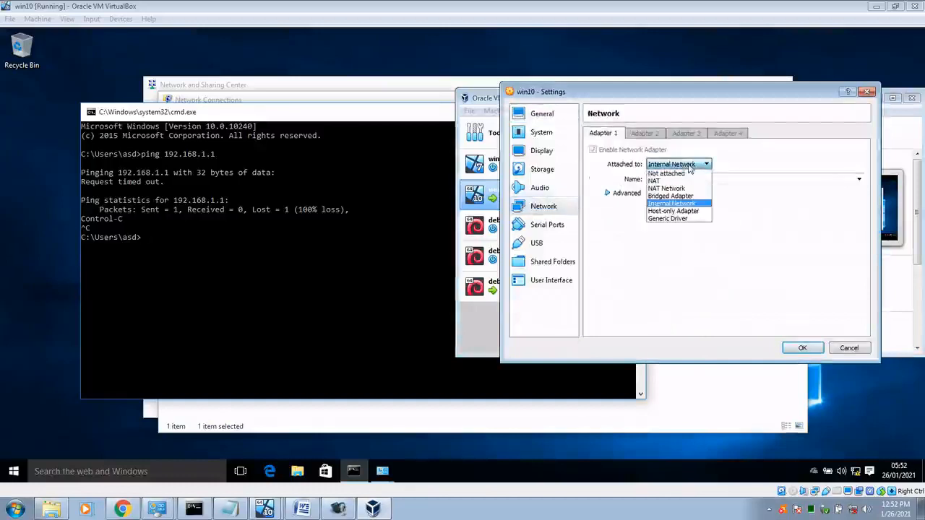
{"action": "left_click", "coordinate": [671, 196]}
{"action": "left_click", "coordinate": [802, 348]}
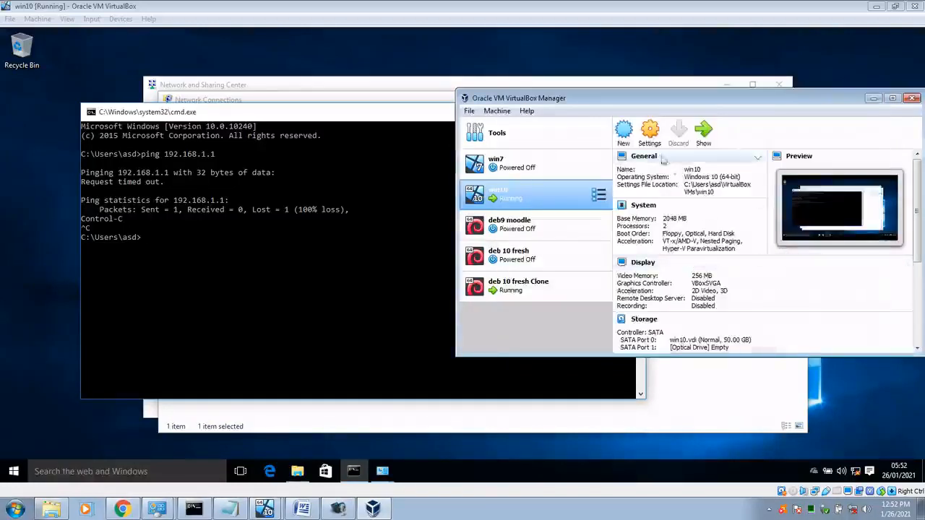
Step: Change adapter 1 to Internal Network named intnet, save, and return to the running VM
{"action": "left_click", "coordinate": [649, 136]}
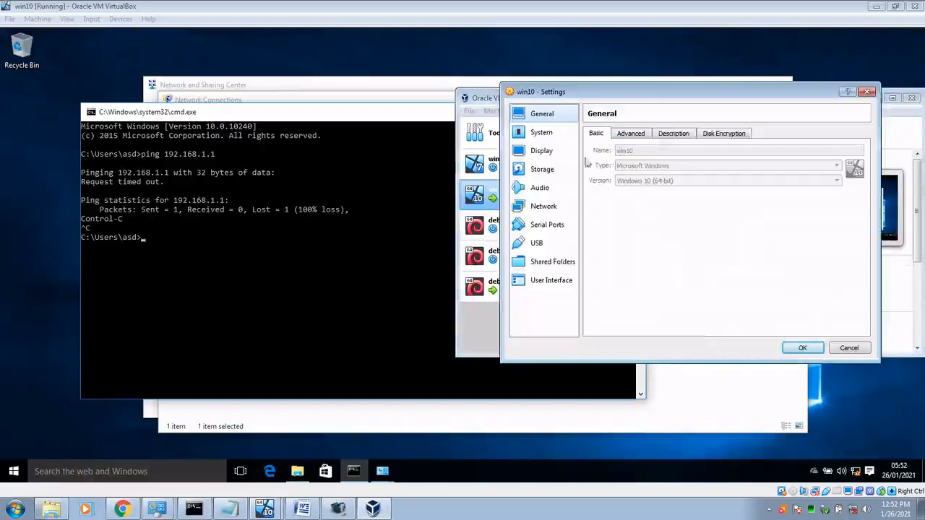
{"action": "left_click", "coordinate": [544, 206]}
{"action": "left_click", "coordinate": [665, 164]}
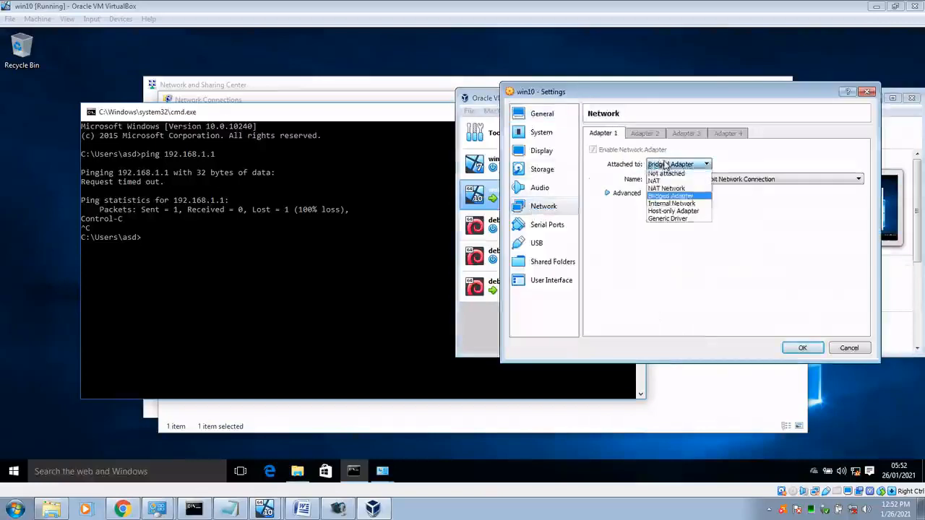
{"action": "left_click", "coordinate": [672, 203]}
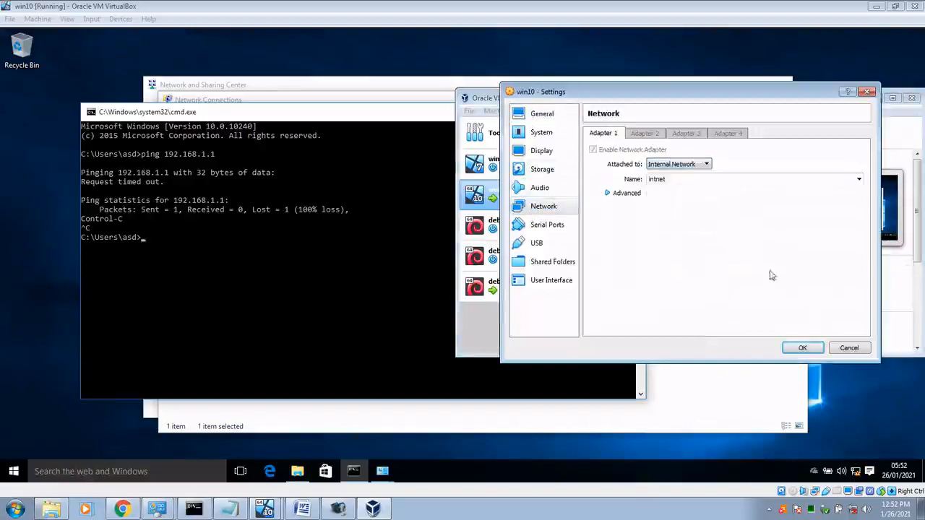
{"action": "left_click", "coordinate": [857, 178]}
{"action": "left_click", "coordinate": [856, 180]}
{"action": "left_click", "coordinate": [800, 349]}
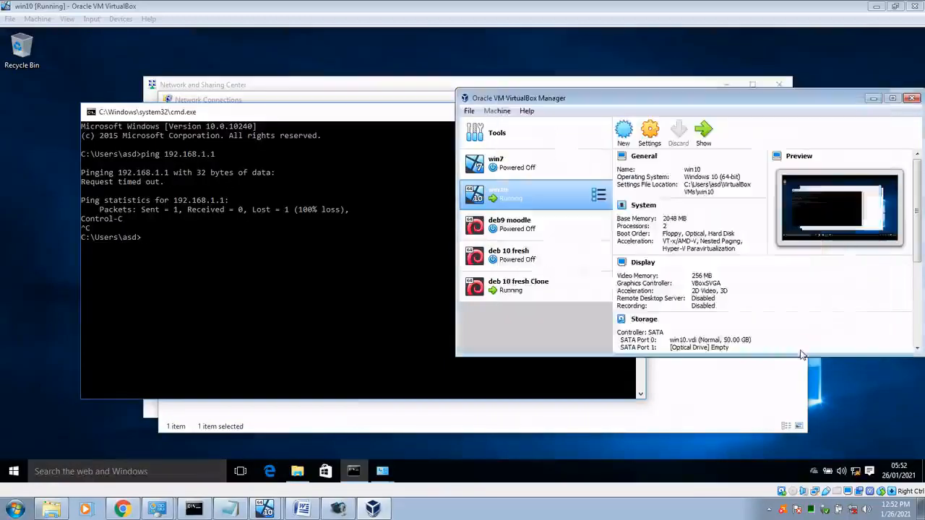
{"action": "left_click", "coordinate": [305, 116]}
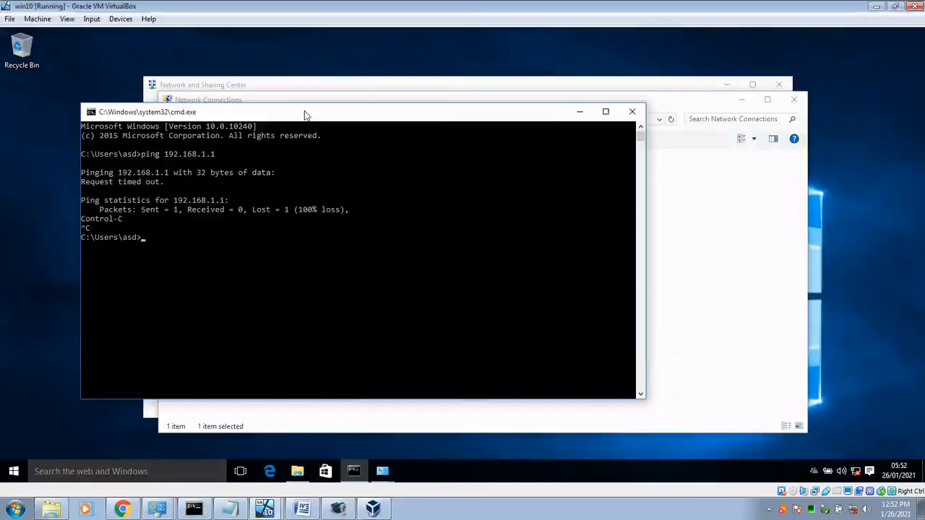
Step: Rerun the win10 ping to 192.168.1.1, now getting four replies with 0% loss
{"action": "key", "text": "Up"}
{"action": "key", "text": "Return"}
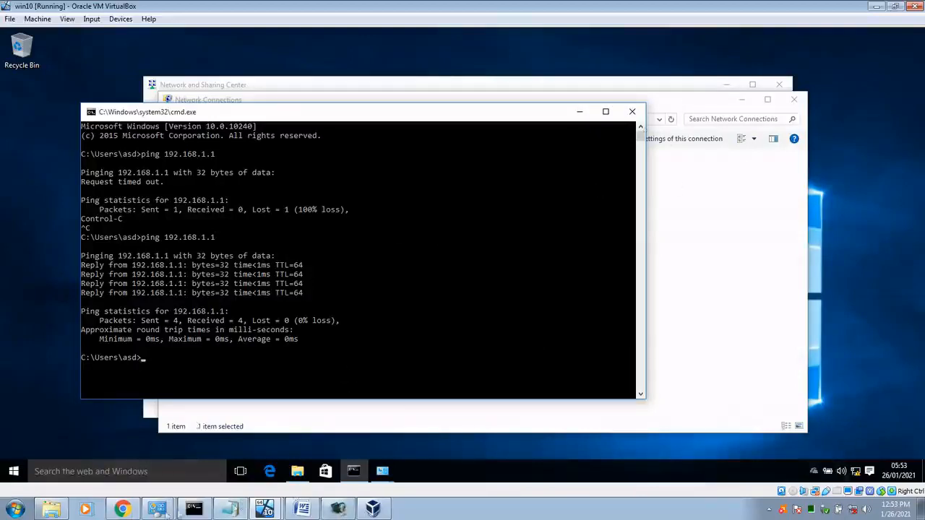
{"action": "left_click", "coordinate": [159, 514]}
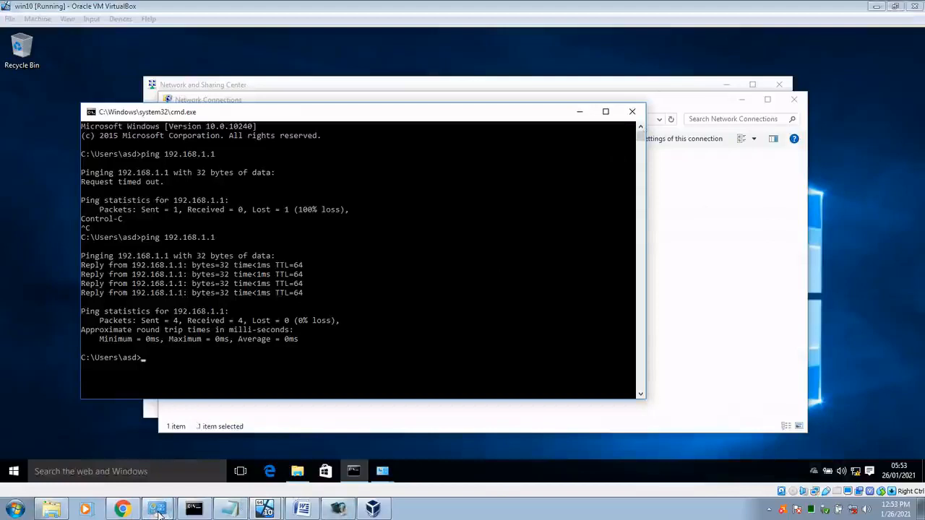
Step: From Control Panel's Network and Internet, open Network and Sharing Center and start a new connection
{"action": "left_click", "coordinate": [16, 510]}
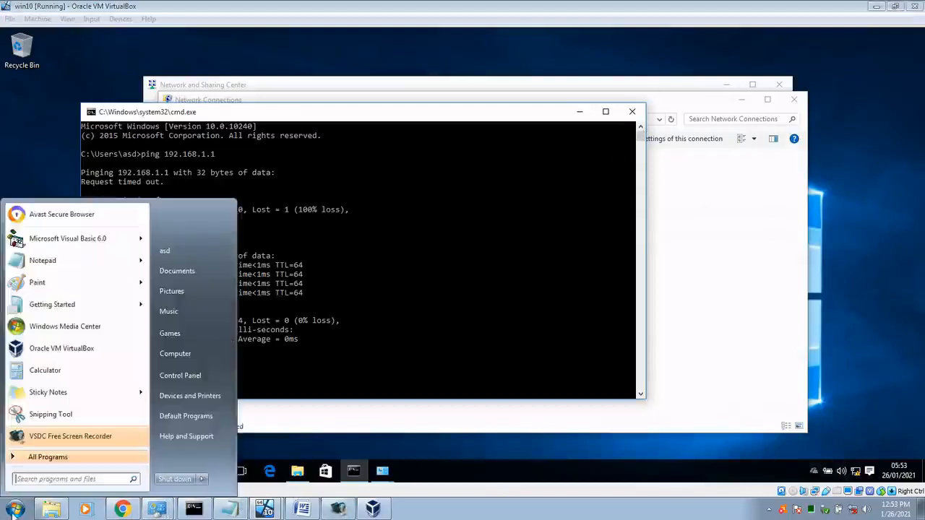
{"action": "left_click", "coordinate": [175, 376]}
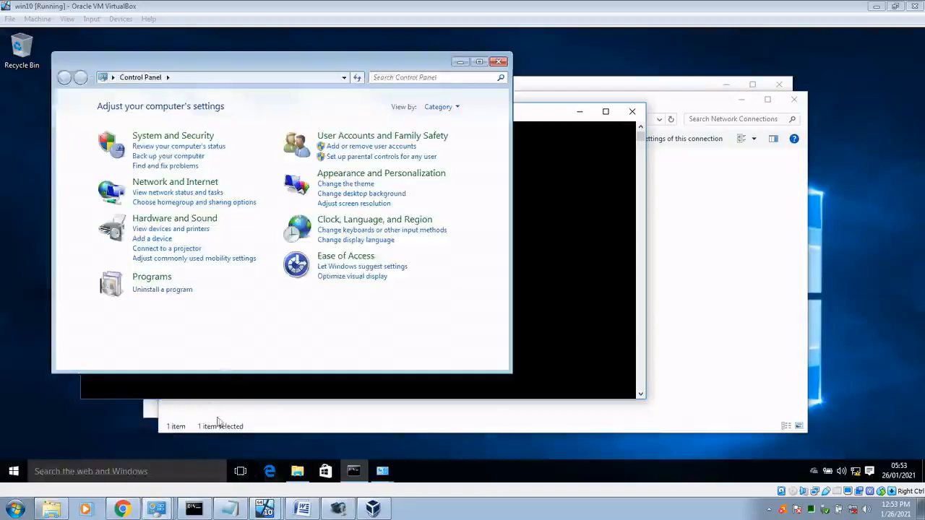
{"action": "left_click", "coordinate": [156, 509]}
{"action": "left_click", "coordinate": [151, 488]}
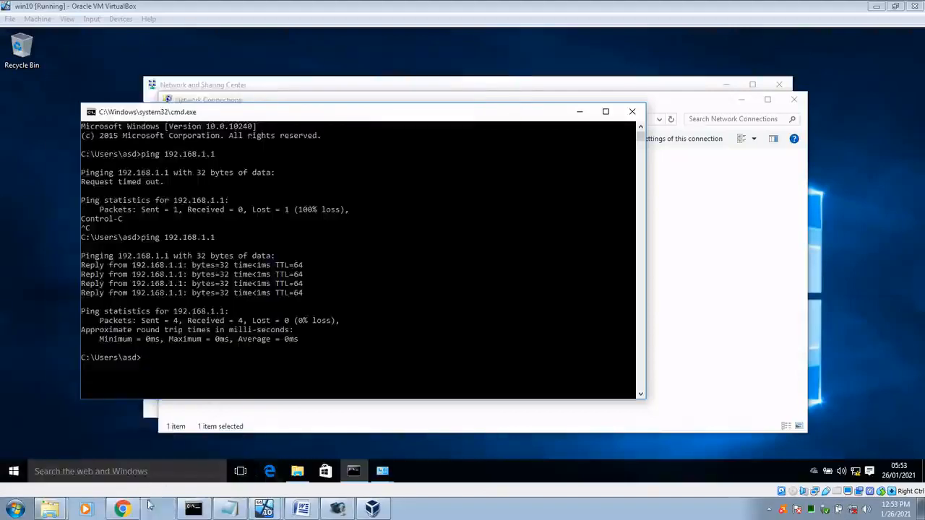
{"action": "left_click", "coordinate": [12, 511]}
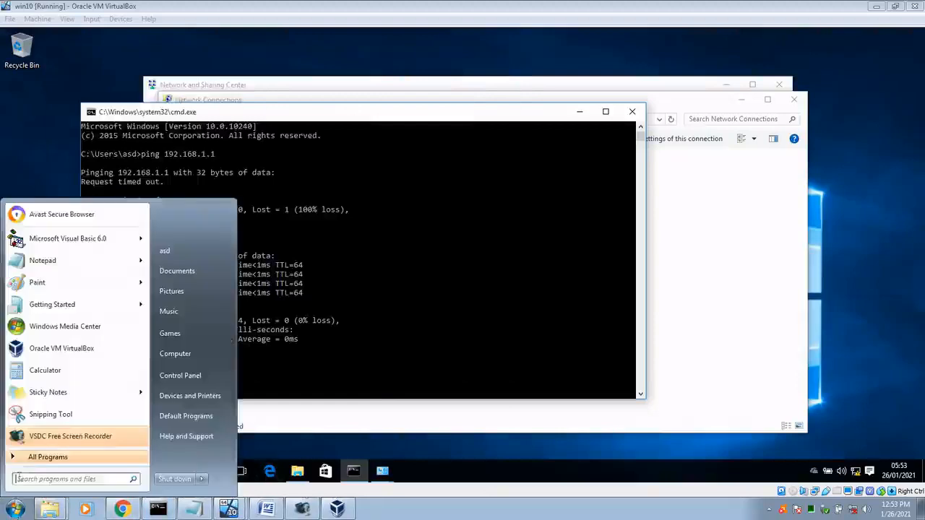
{"action": "left_click", "coordinate": [184, 376]}
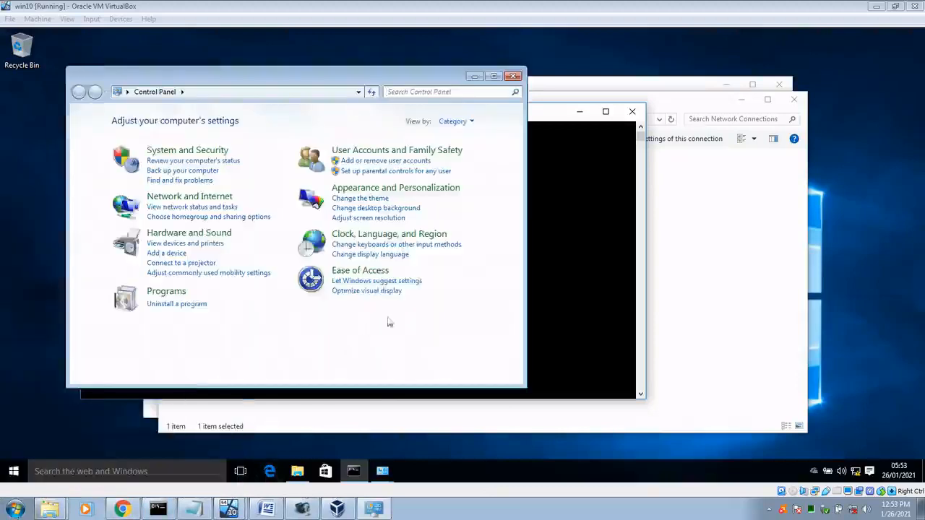
{"action": "left_click", "coordinate": [186, 198]}
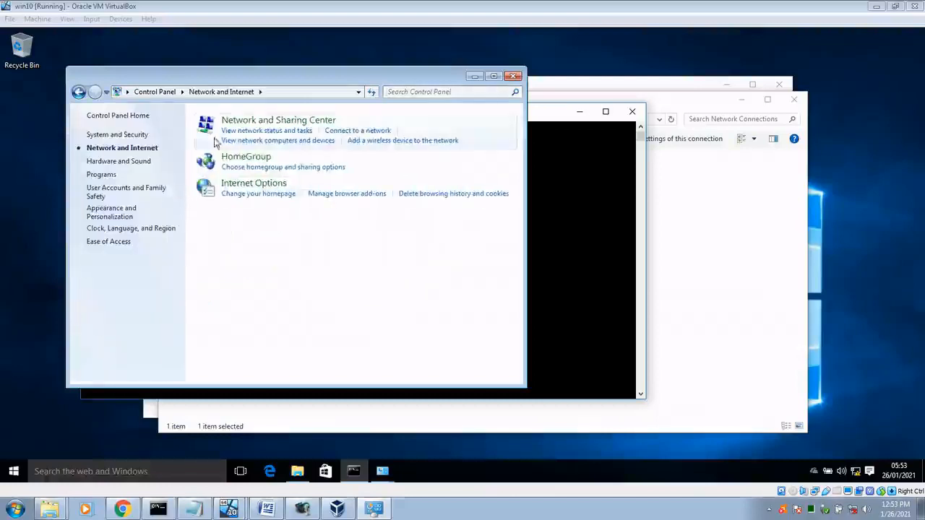
{"action": "left_click", "coordinate": [303, 123]}
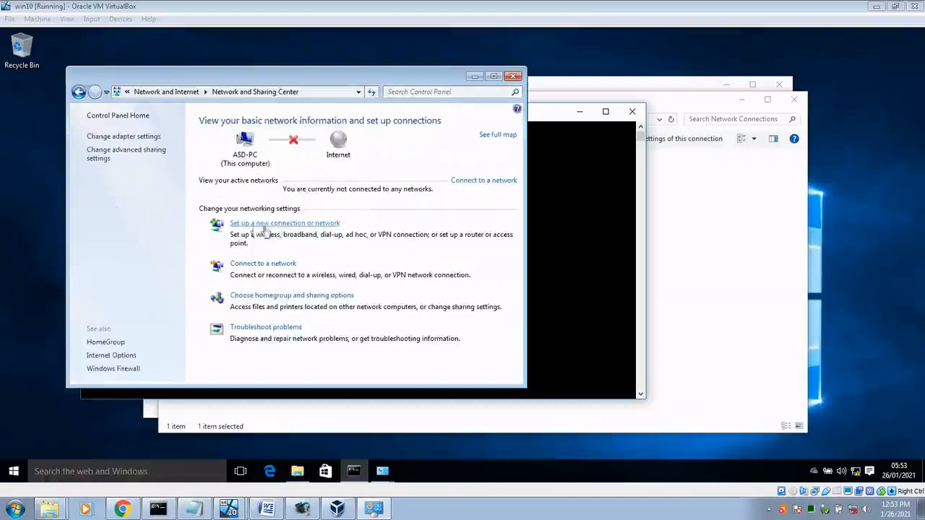
{"action": "left_click", "coordinate": [322, 228]}
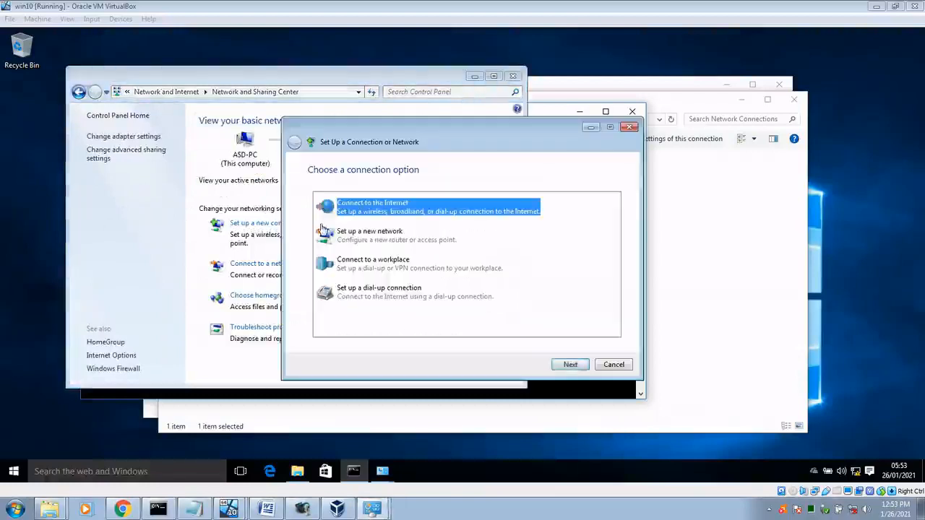
Step: Choose a workplace VPN over the Internet connection, deferring Internet setup
{"action": "left_click", "coordinate": [409, 269]}
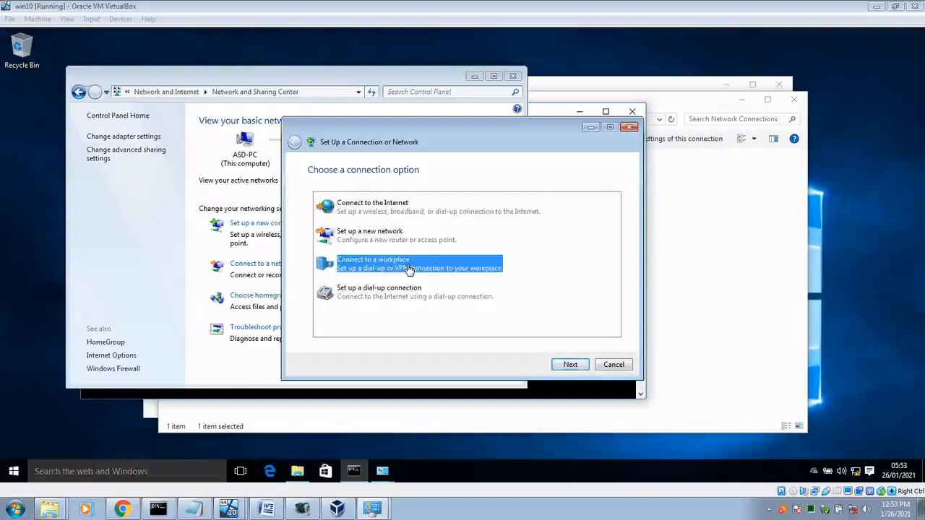
{"action": "left_click", "coordinate": [570, 365]}
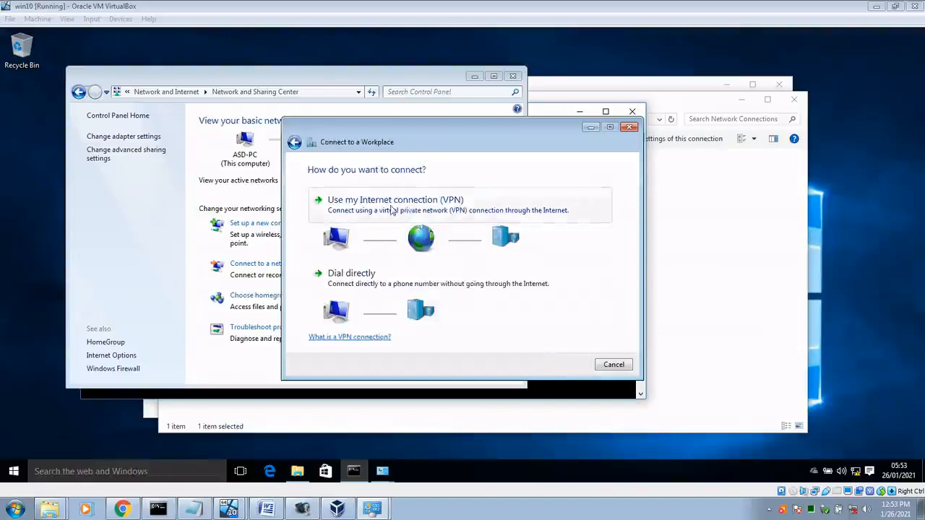
{"action": "left_click", "coordinate": [363, 209]}
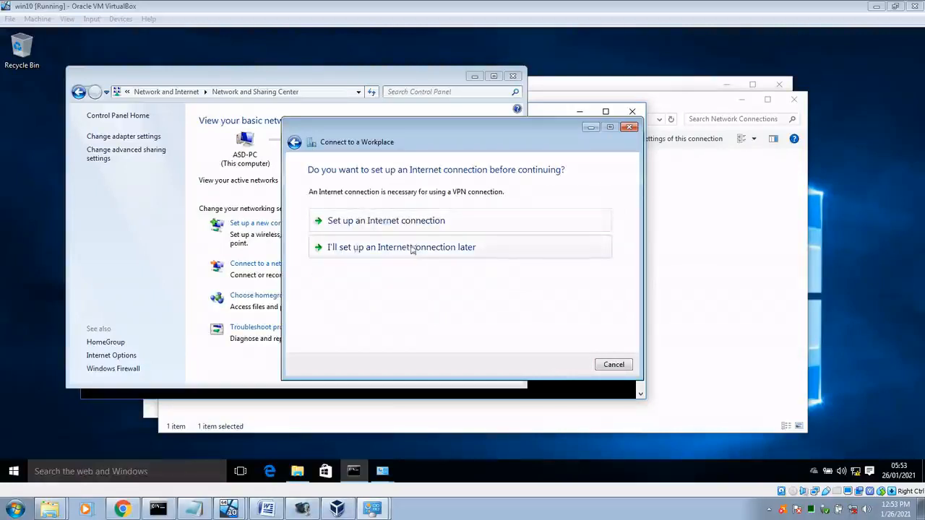
{"action": "left_click", "coordinate": [402, 225]}
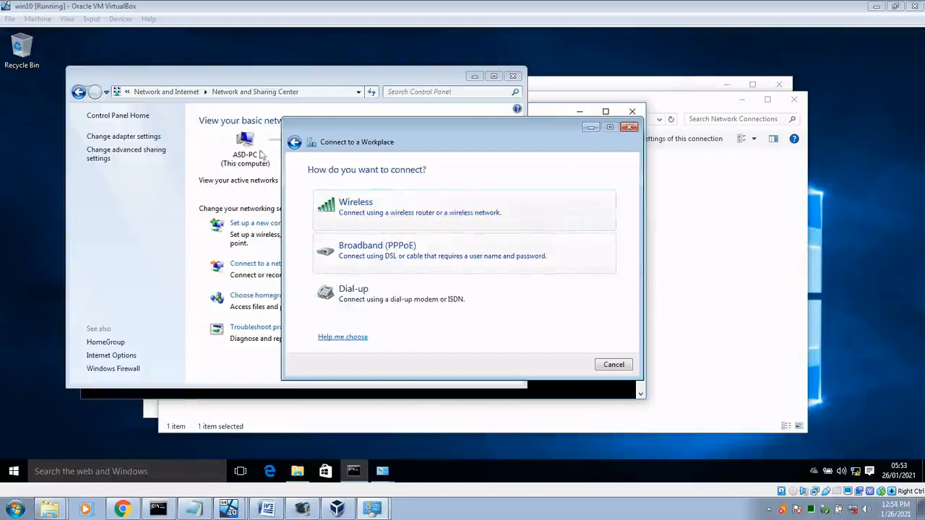
{"action": "left_click", "coordinate": [294, 142]}
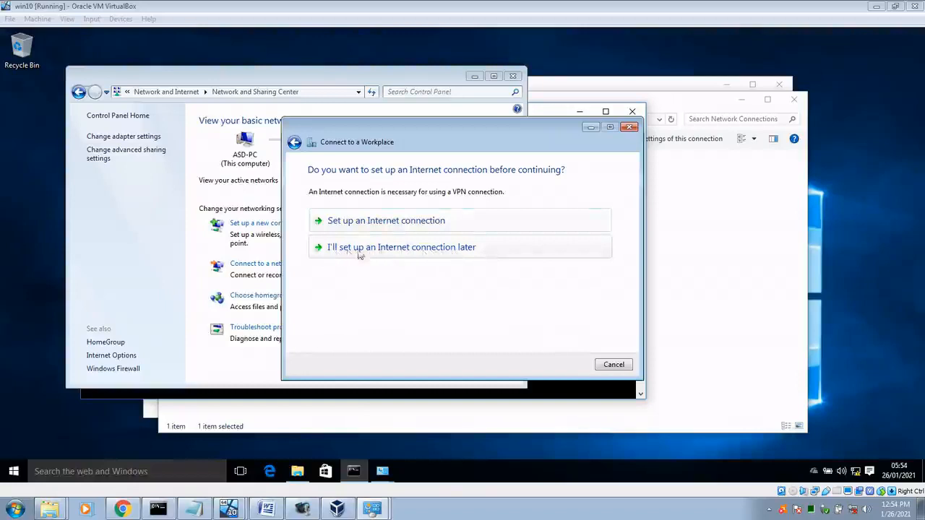
{"action": "left_click", "coordinate": [412, 247]}
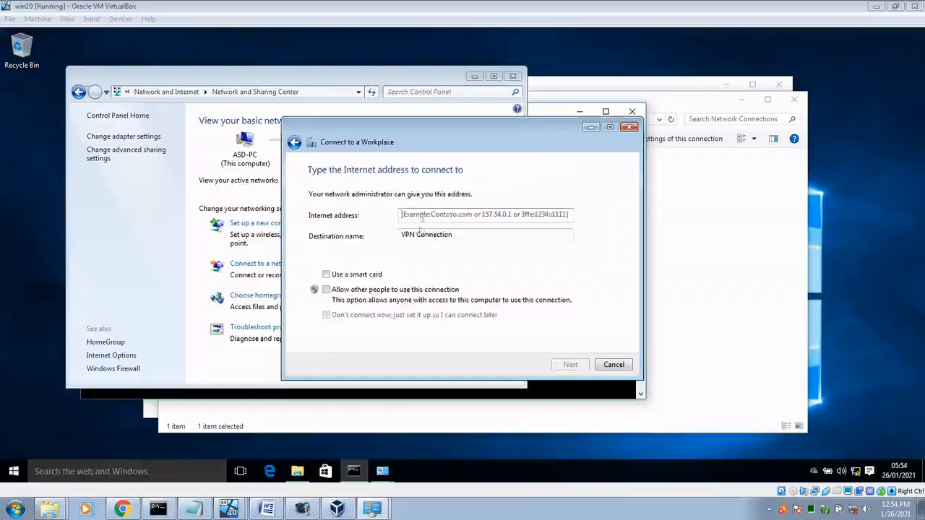
Step: Enter server 192.168.1.1 and the sign-in credentials, create the VPN, and close the wizard
{"action": "left_click", "coordinate": [430, 215]}
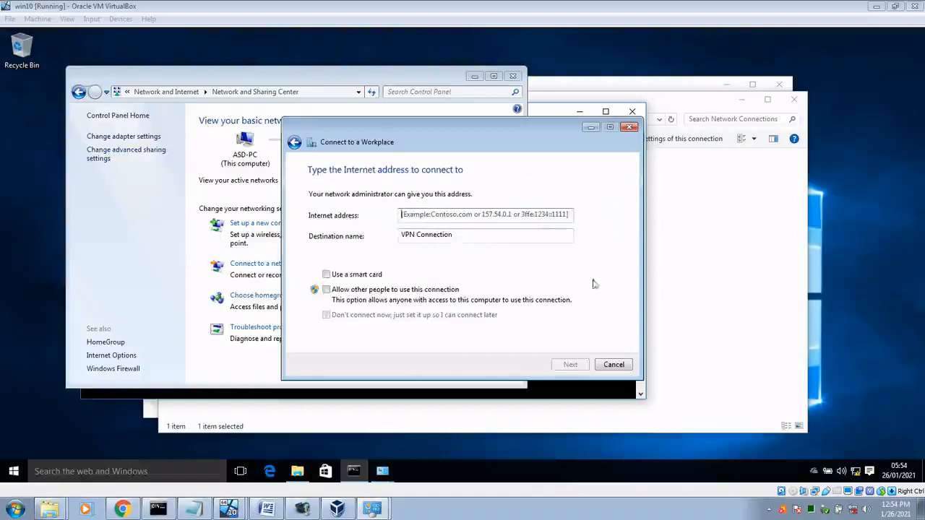
{"action": "type", "text": "192.168.1.1"}
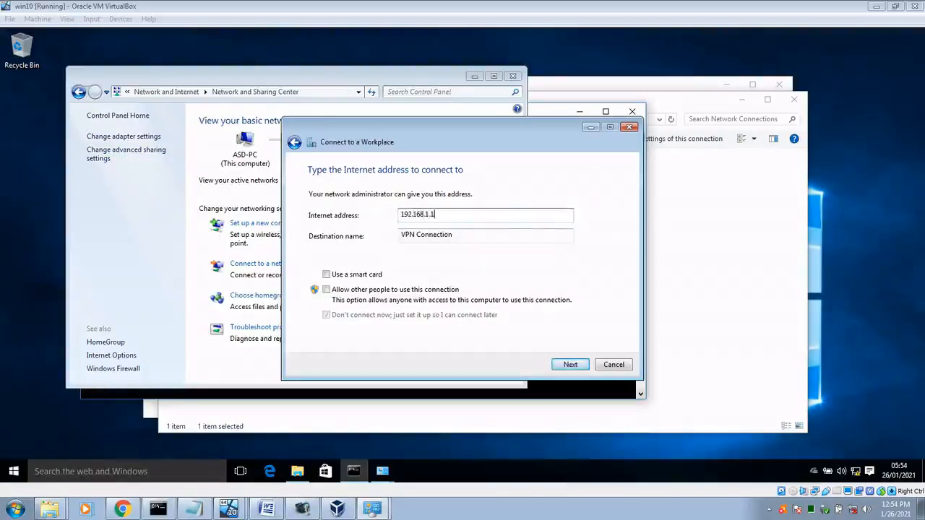
{"action": "left_click", "coordinate": [568, 366]}
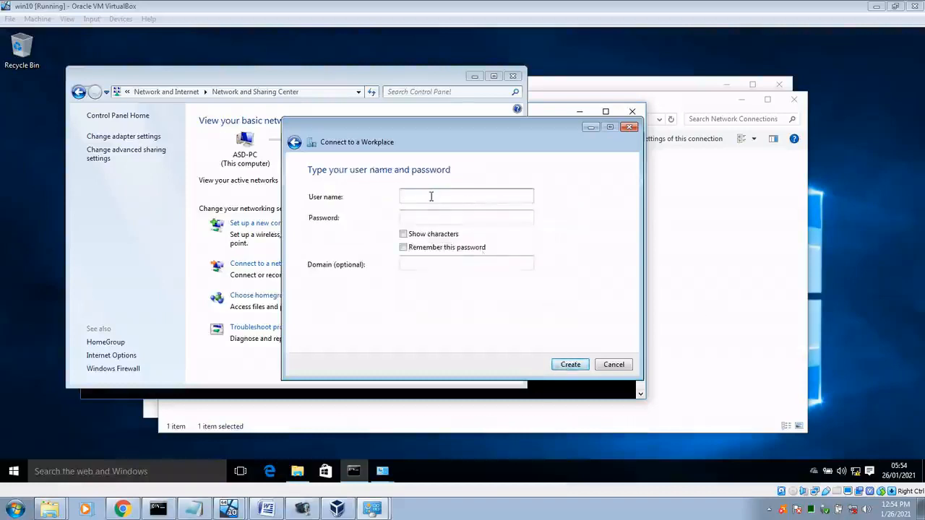
{"action": "left_click", "coordinate": [461, 217]}
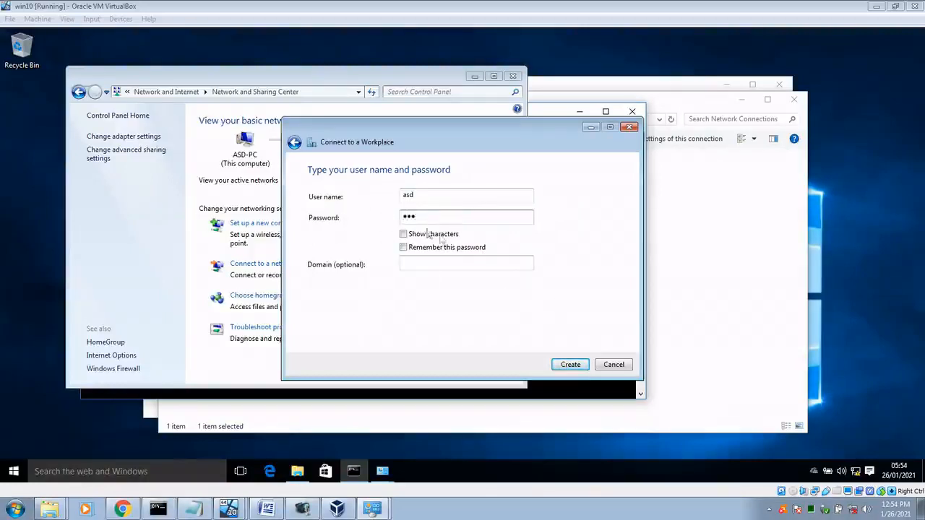
{"action": "left_click", "coordinate": [403, 234]}
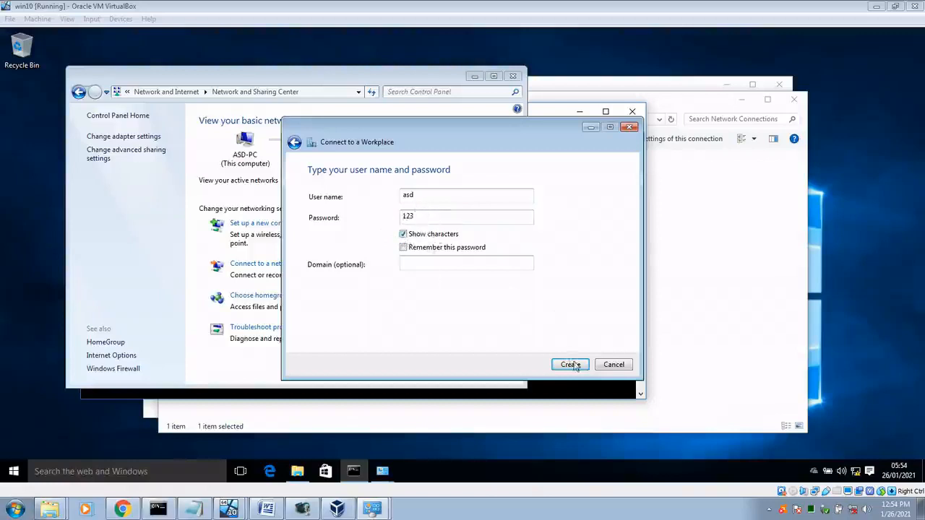
{"action": "left_click", "coordinate": [571, 364]}
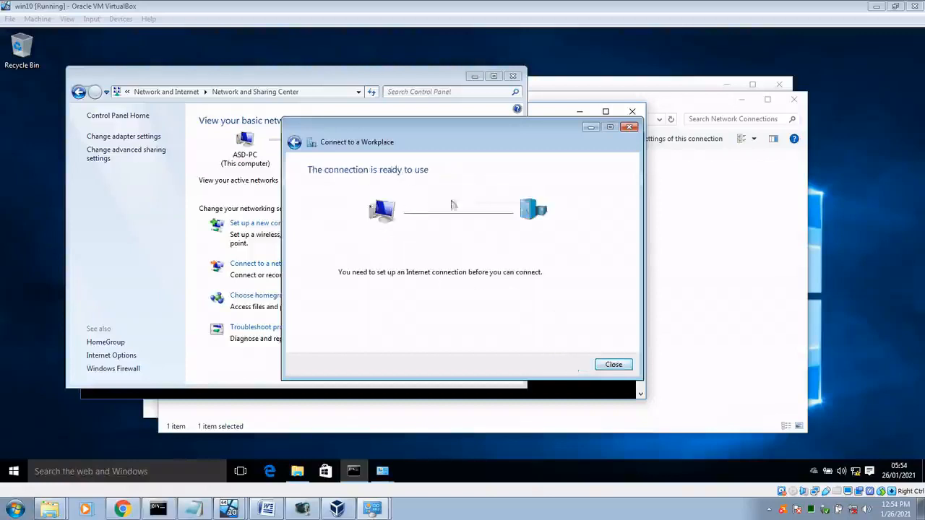
{"action": "left_click", "coordinate": [613, 365]}
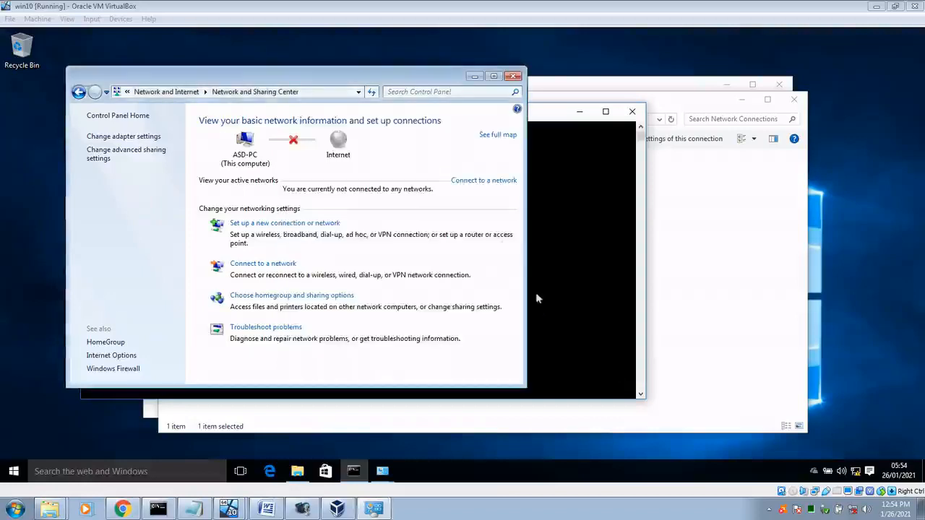
Step: Show the adapter list, select VPN Connection, and open its context menu
{"action": "left_click", "coordinate": [125, 137]}
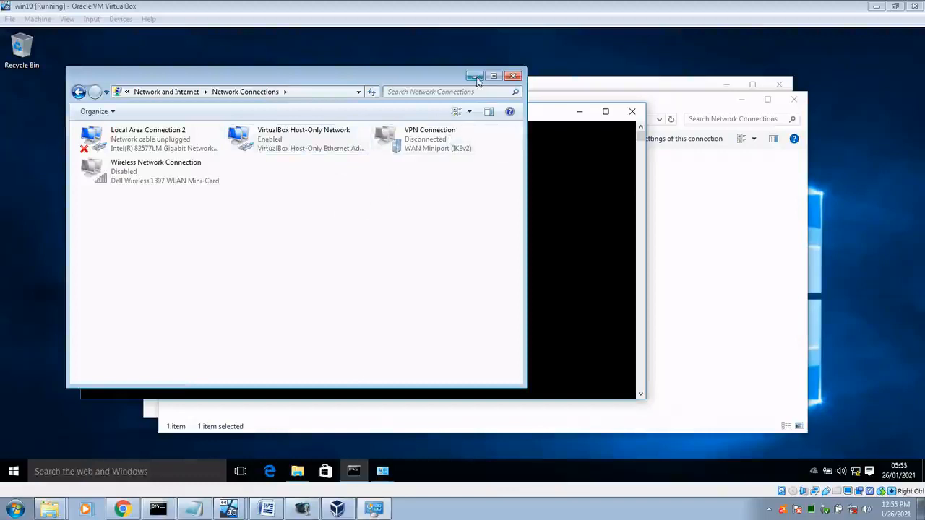
{"action": "left_click", "coordinate": [418, 144]}
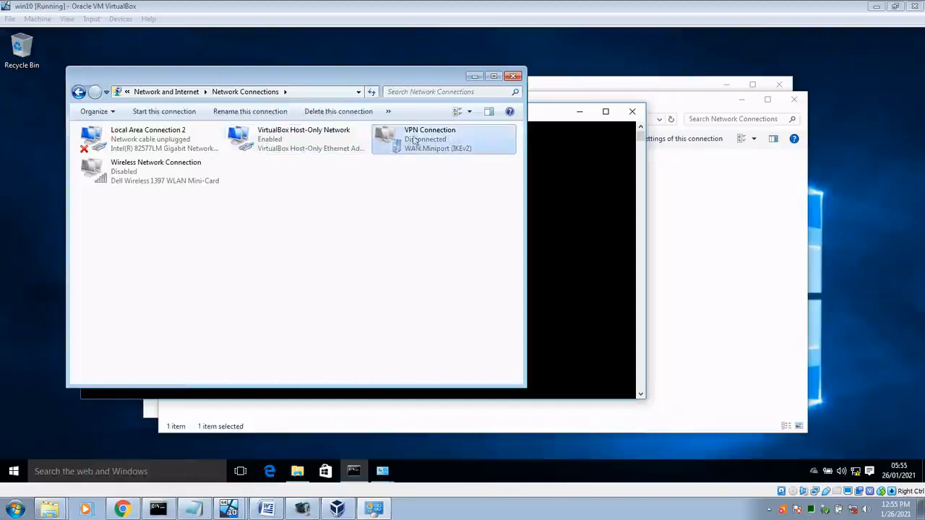
{"action": "left_click_drag", "start_coordinate": [381, 73], "coordinate": [467, 101]}
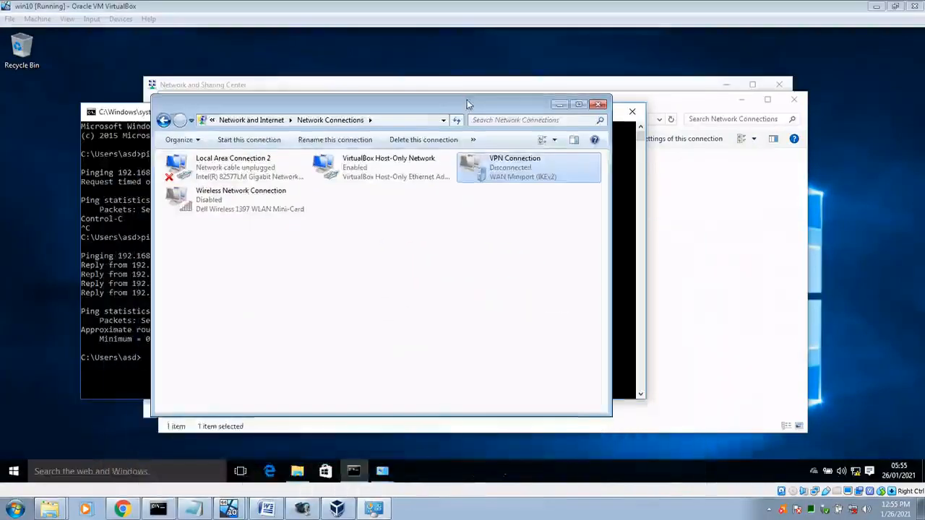
{"action": "right_click", "coordinate": [510, 172]}
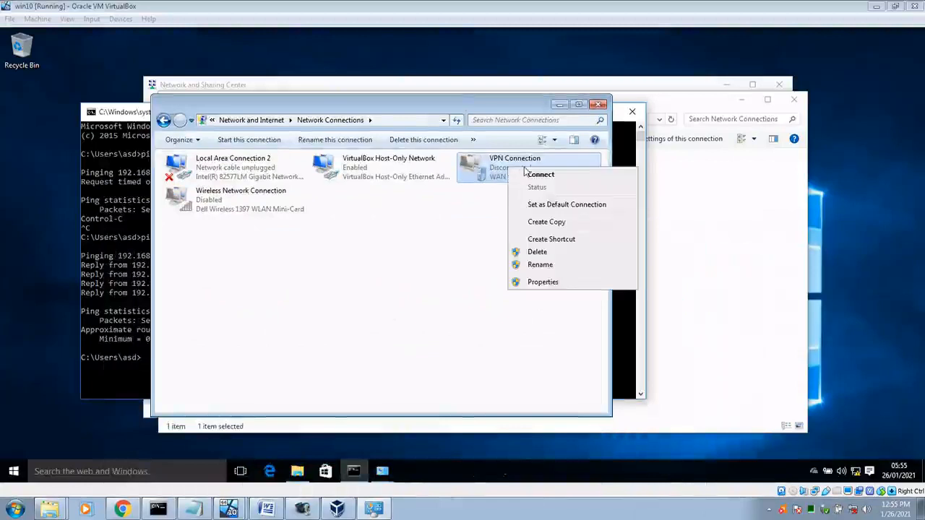
Step: Delete the VPN Connection and start a new connection from Network and Sharing Center
{"action": "left_click", "coordinate": [570, 252]}
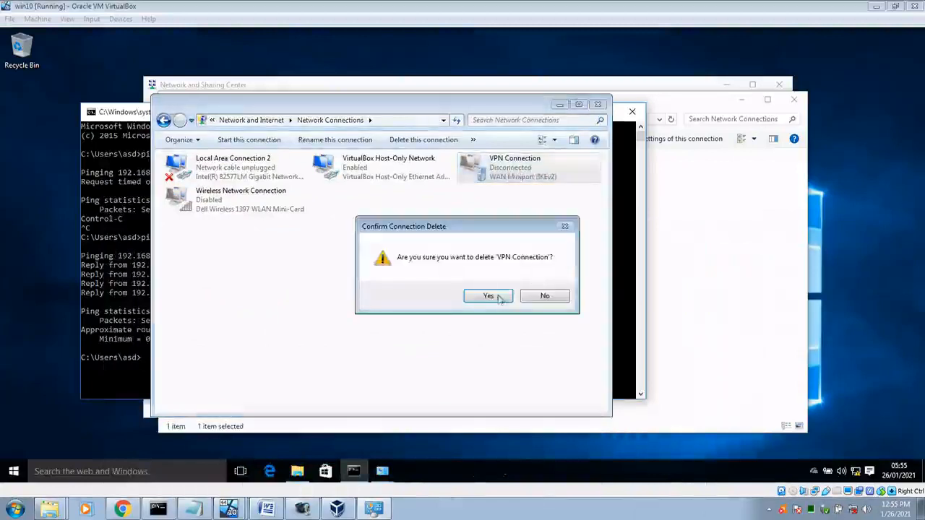
{"action": "left_click", "coordinate": [491, 298]}
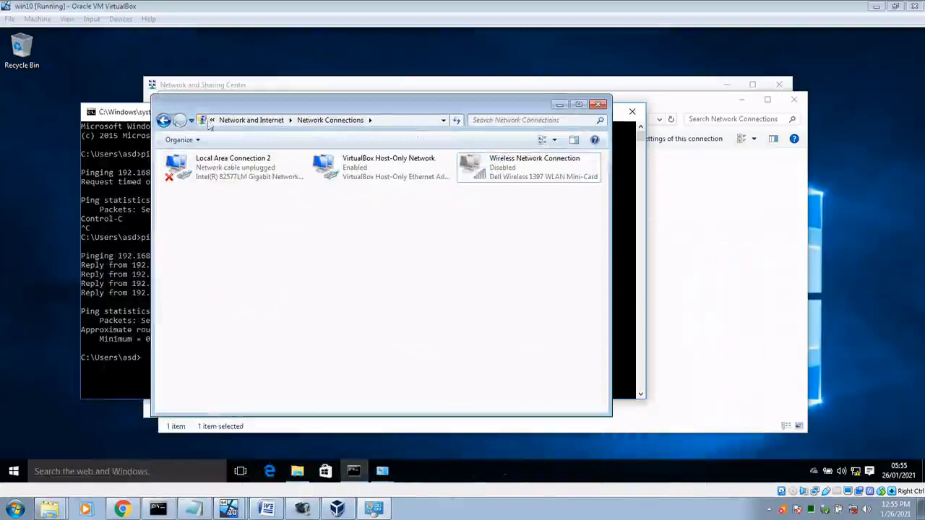
{"action": "left_click", "coordinate": [248, 121]}
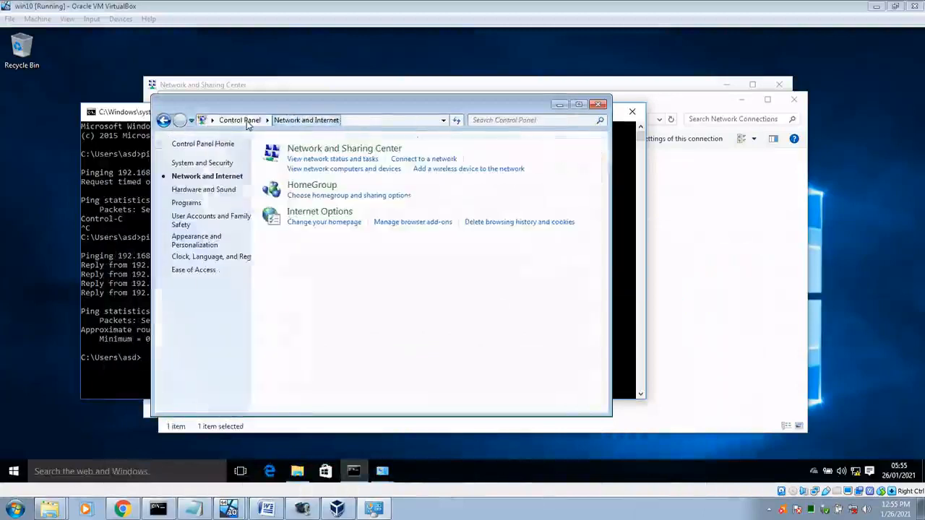
{"action": "left_click", "coordinate": [338, 150]}
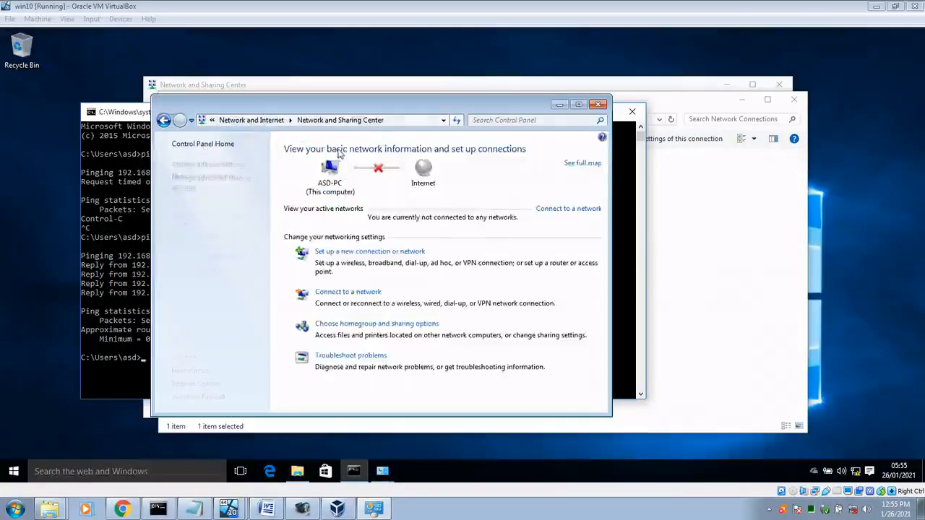
{"action": "left_click", "coordinate": [342, 253]}
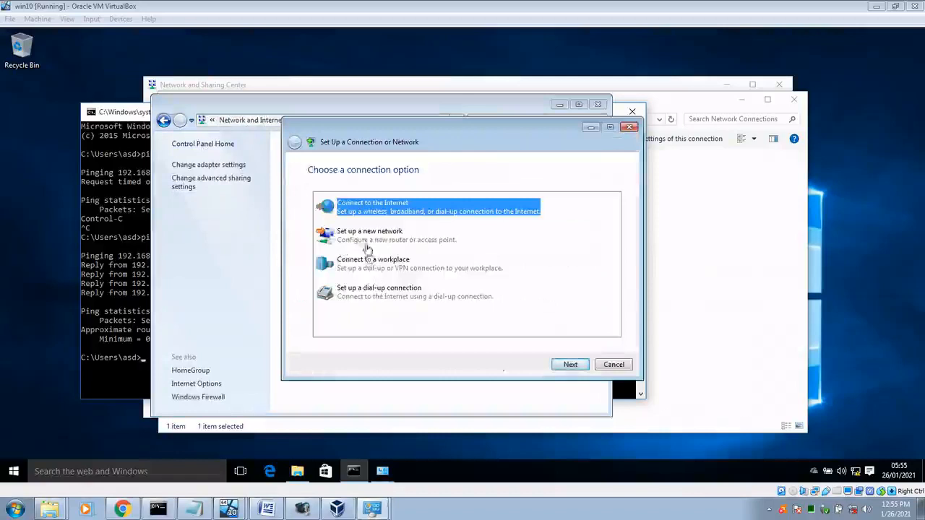
Step: Choose a workplace VPN, defer Internet setup, and enter address 192.168.0.1
{"action": "left_click", "coordinate": [374, 263]}
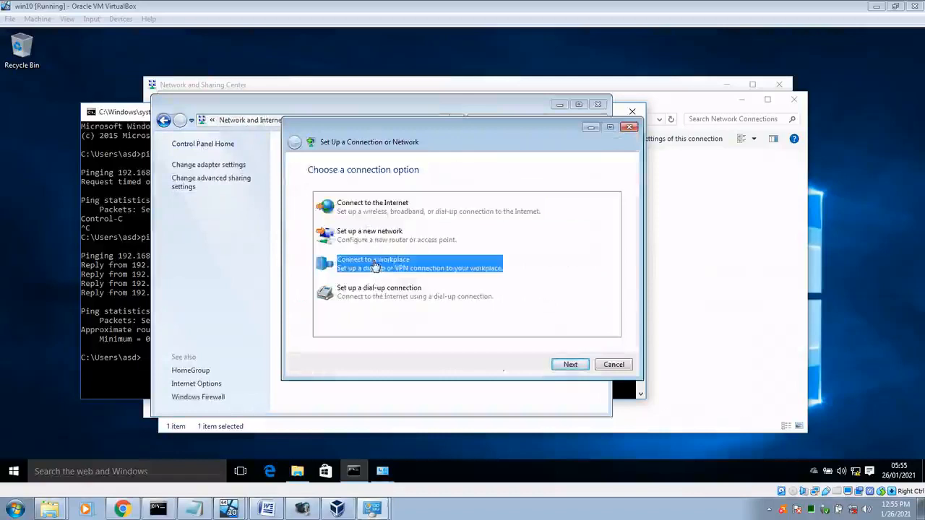
{"action": "left_click", "coordinate": [570, 364]}
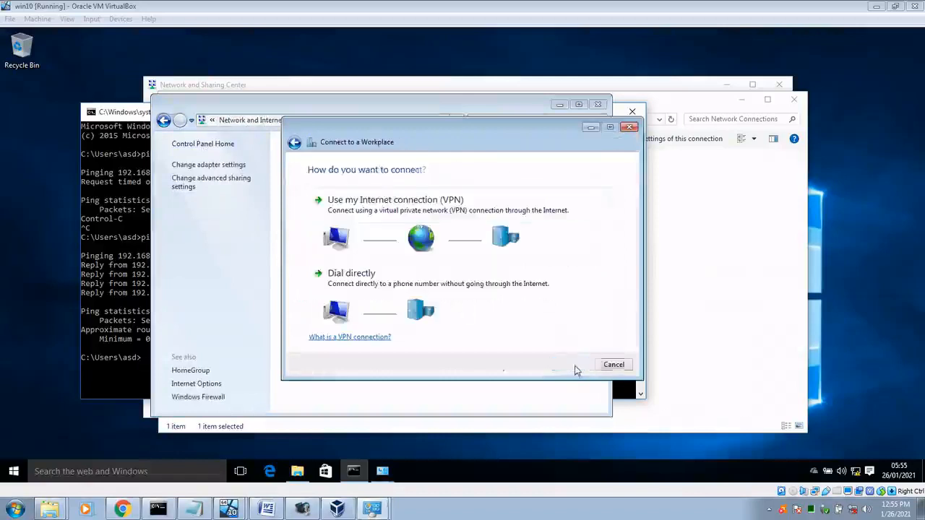
{"action": "left_click", "coordinate": [398, 211]}
{"action": "left_click", "coordinate": [382, 249]}
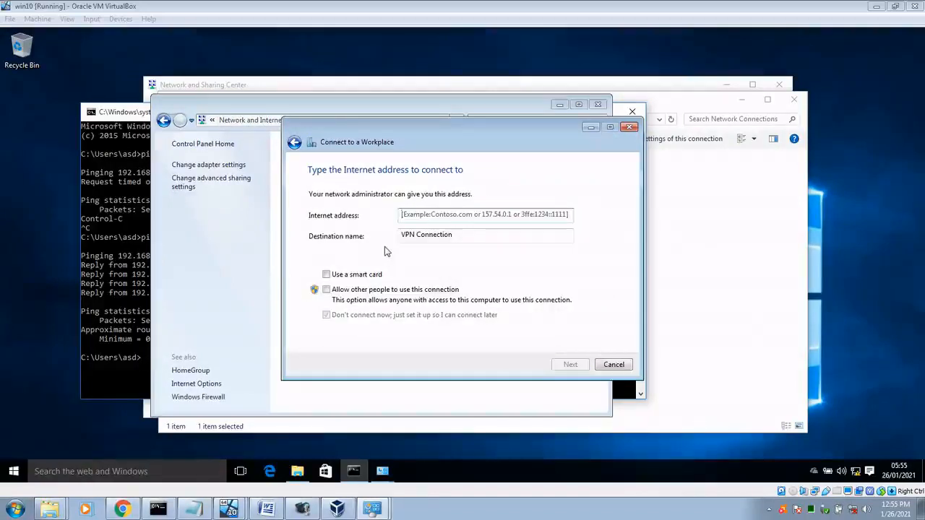
{"action": "type", "text": "192.168.0.1"}
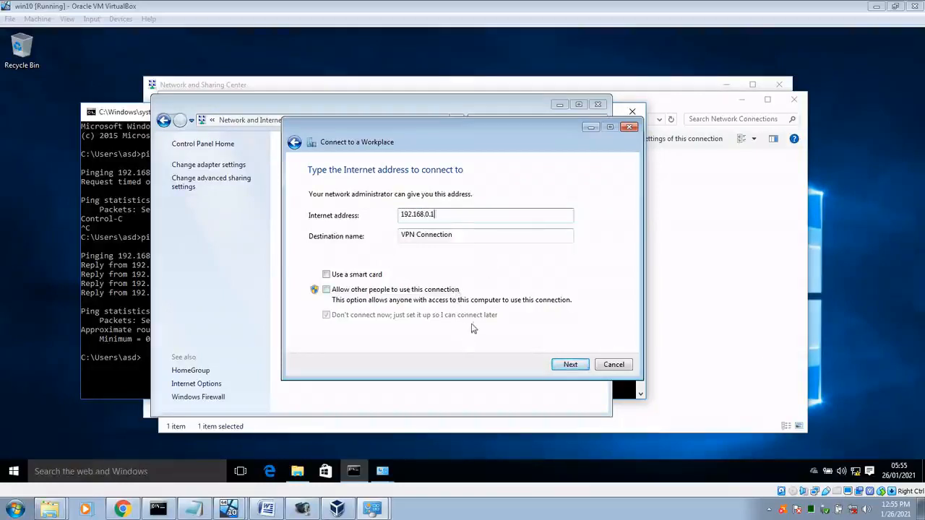
Step: Rerun host pings to 192.168.1.1 and 192.168.0.1; only 192.168.0.1 answers
{"action": "left_click", "coordinate": [161, 509]}
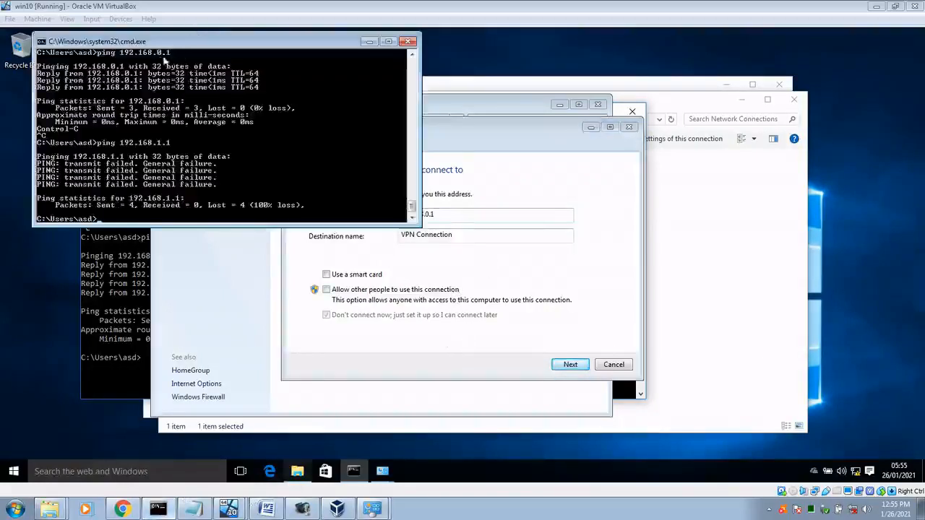
{"action": "key", "text": "Up"}
{"action": "key", "text": "Return"}
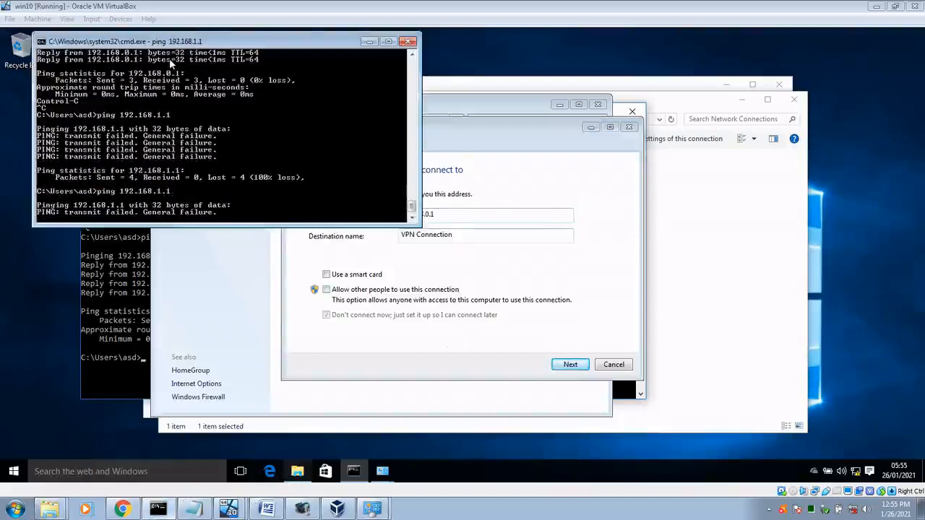
{"action": "key", "text": "ctrl+c"}
{"action": "key", "text": "Up"}
{"action": "key", "text": "Up"}
{"action": "key", "text": "Return"}
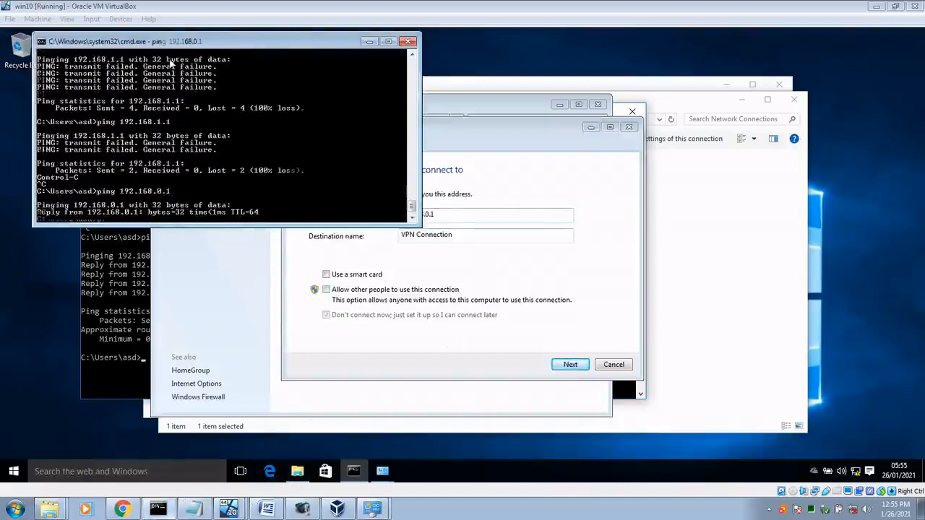
{"action": "key", "text": "ctrl+c"}
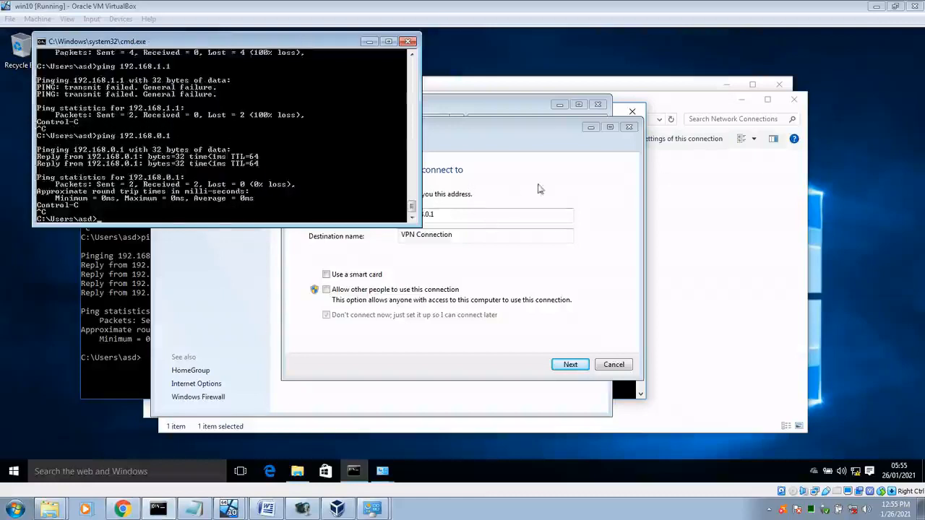
Step: Enter the VPN user name and password, create the connection, and close the wizard
{"action": "left_click", "coordinate": [495, 216]}
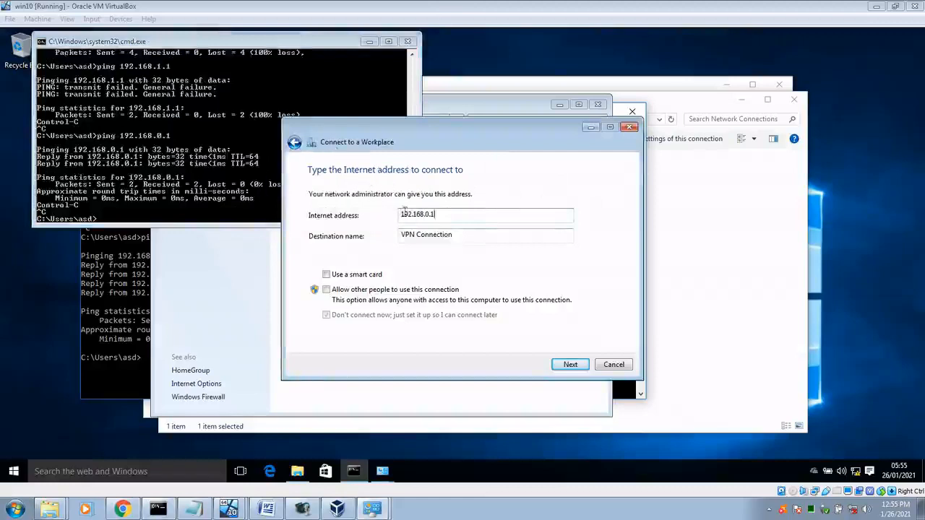
{"action": "left_click", "coordinate": [567, 364]}
{"action": "type", "text": "asd"}
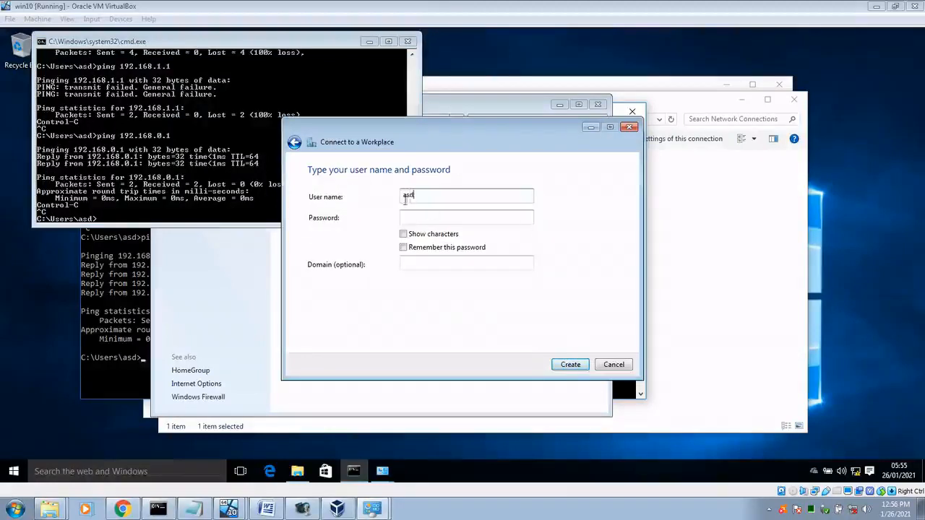
{"action": "type", "text": "asd"}
{"action": "left_click", "coordinate": [570, 365]}
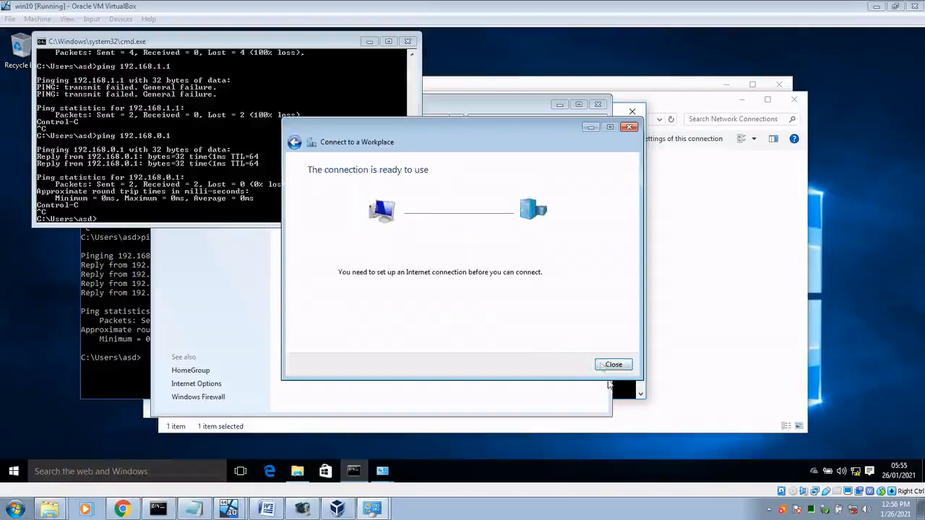
{"action": "left_click", "coordinate": [614, 367]}
Step: Open the VPN Connection's sign-in prompt from the network adapters list
{"action": "left_click", "coordinate": [317, 390]}
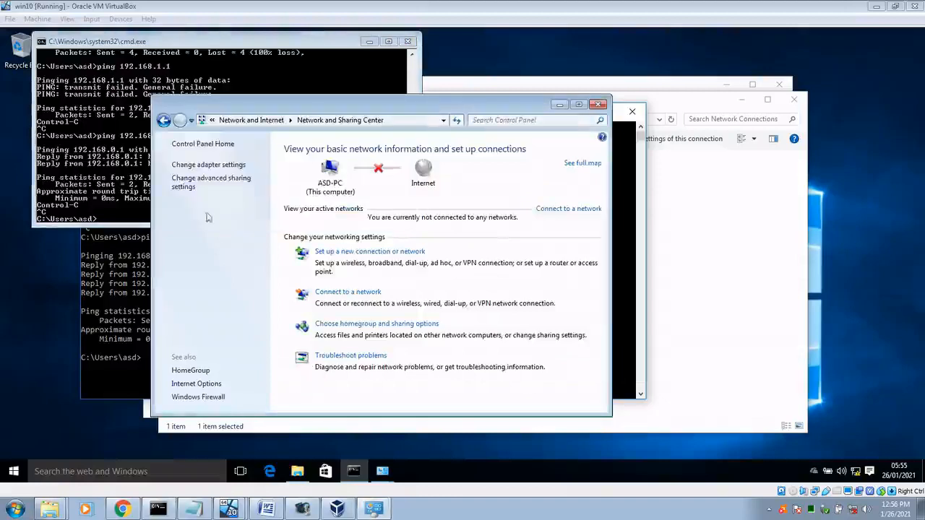
{"action": "left_click", "coordinate": [214, 168]}
{"action": "double_click", "coordinate": [509, 174]}
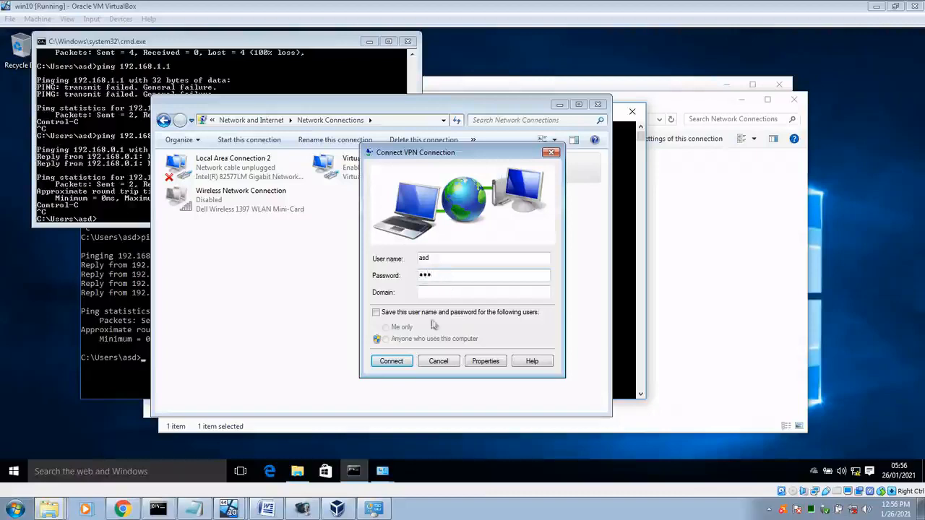
Step: Connect the VPN and view its details showing IPv4 address 10.20.30.11
{"action": "left_click", "coordinate": [392, 361]}
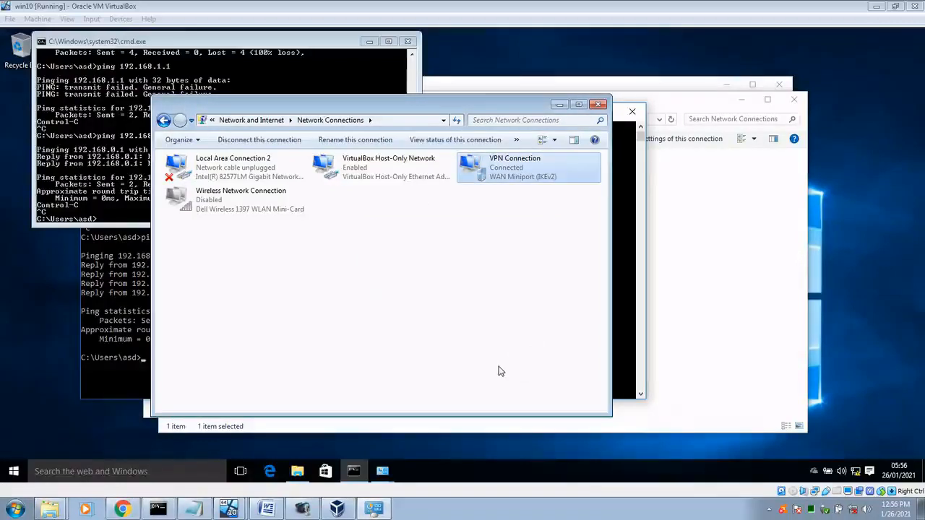
{"action": "double_click", "coordinate": [496, 162]}
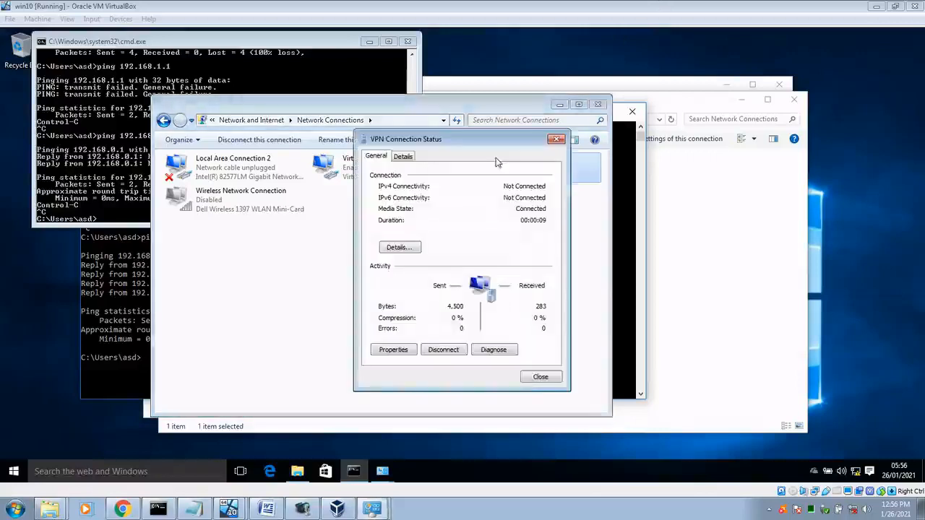
{"action": "left_click", "coordinate": [404, 250]}
{"action": "left_click", "coordinate": [483, 241]}
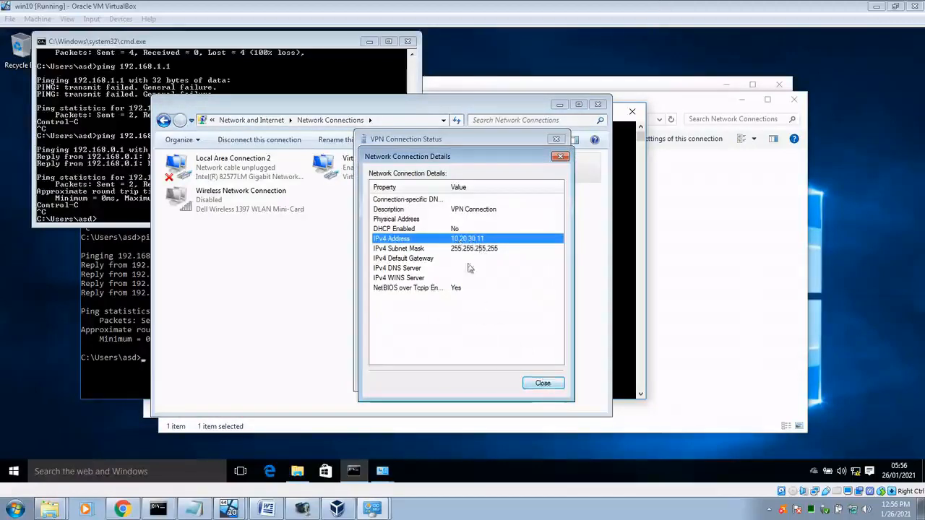
Step: Highlight the pptpd.conf localip/remoteip lines in Notepad, then close the VPN Details and Status dialogs
{"action": "left_click", "coordinate": [193, 509]}
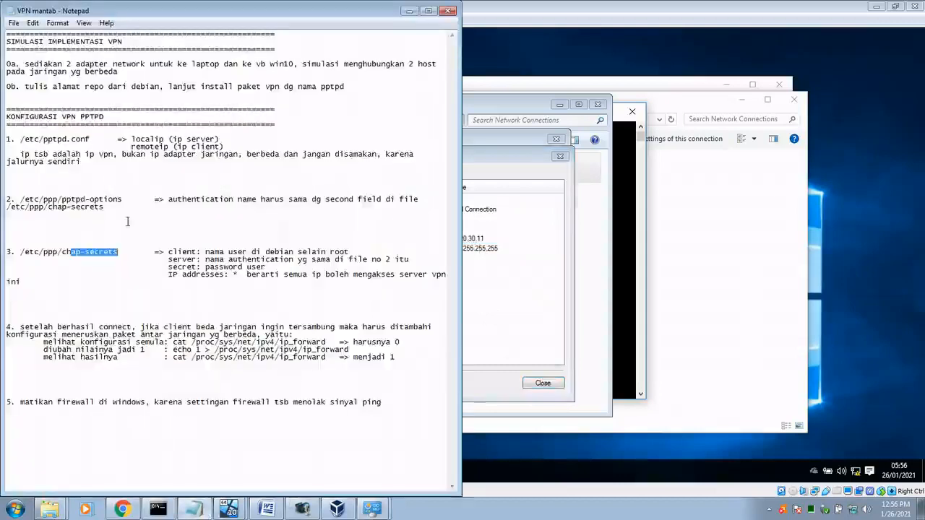
{"action": "left_click_drag", "start_coordinate": [47, 139], "coordinate": [113, 155]}
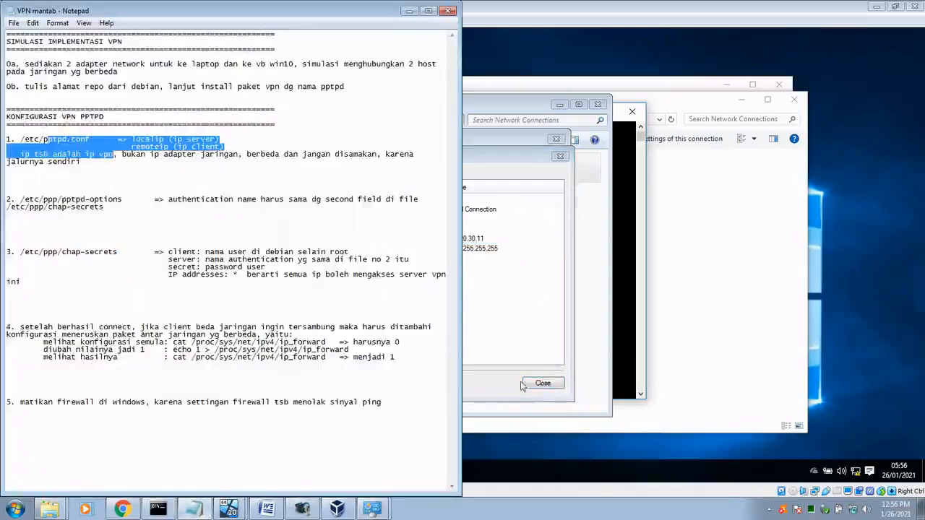
{"action": "left_click", "coordinate": [542, 322]}
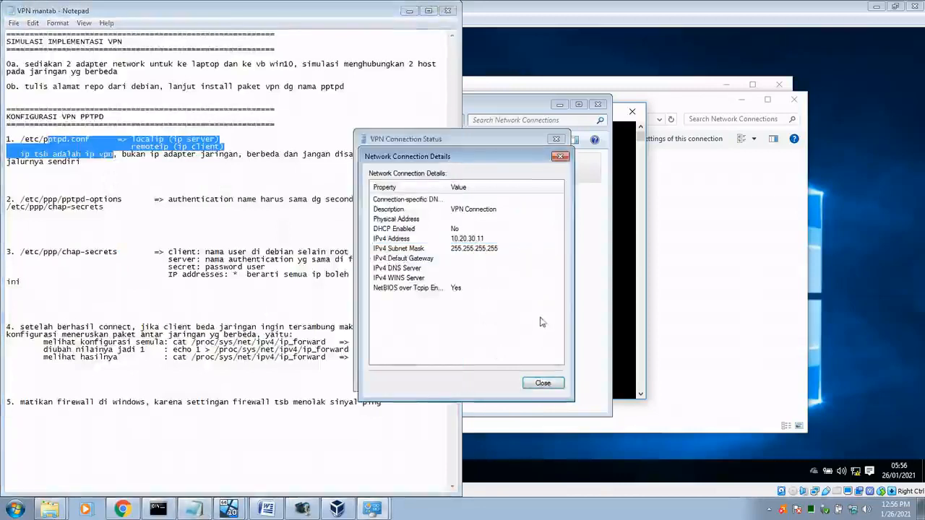
{"action": "left_click", "coordinate": [544, 383]}
{"action": "left_click", "coordinate": [546, 377]}
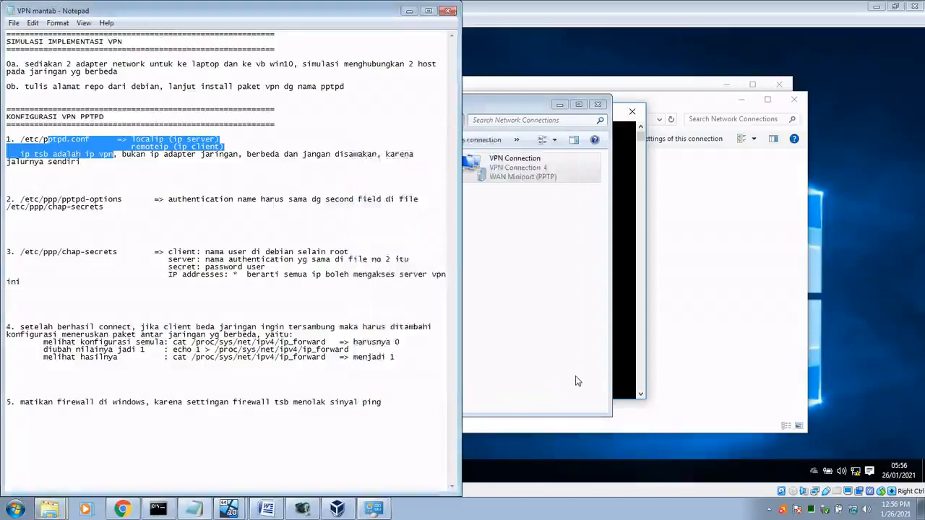
{"action": "left_click", "coordinate": [575, 376]}
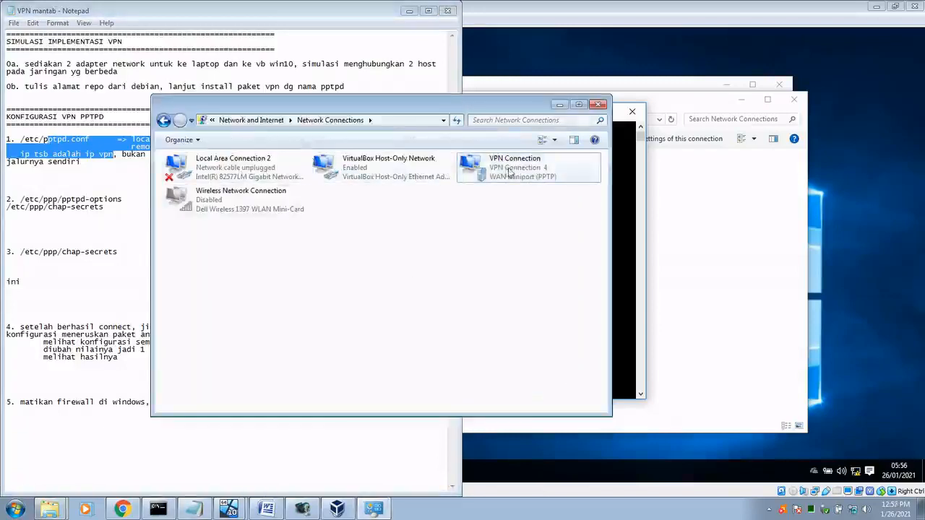
Step: Check the VirtualBox Host-Only adapter's details, noting its IPv4 address 192.168.0.2
{"action": "left_click", "coordinate": [390, 172]}
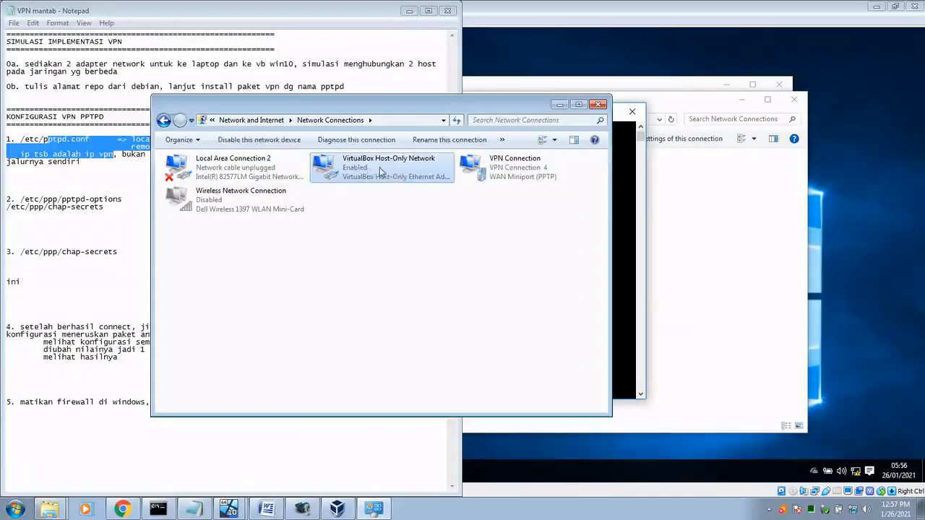
{"action": "double_click", "coordinate": [380, 172]}
{"action": "left_click", "coordinate": [484, 239]}
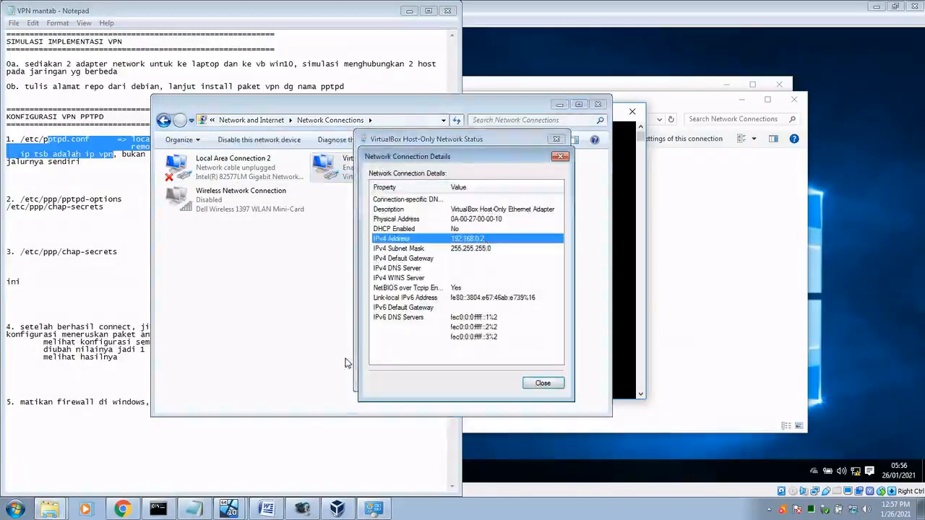
{"action": "left_click", "coordinate": [543, 383]}
{"action": "left_click", "coordinate": [545, 384]}
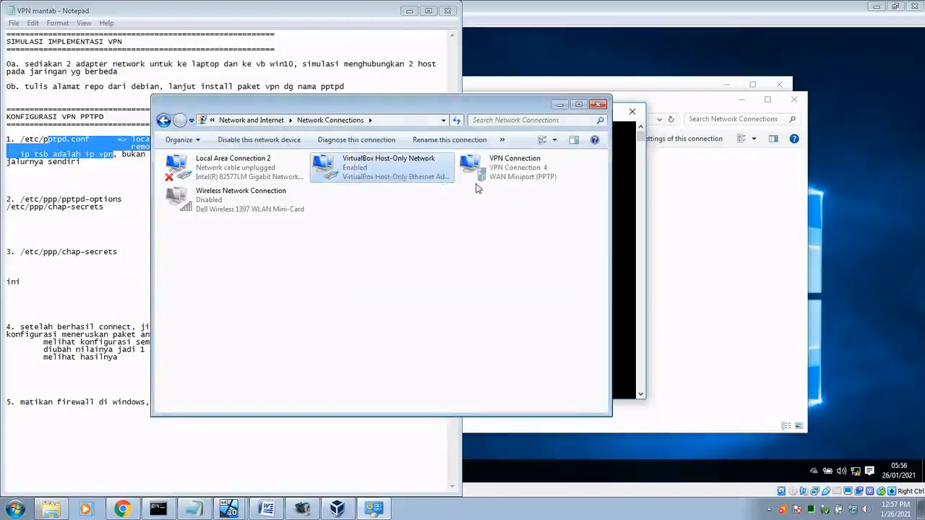
{"action": "double_click", "coordinate": [392, 170]}
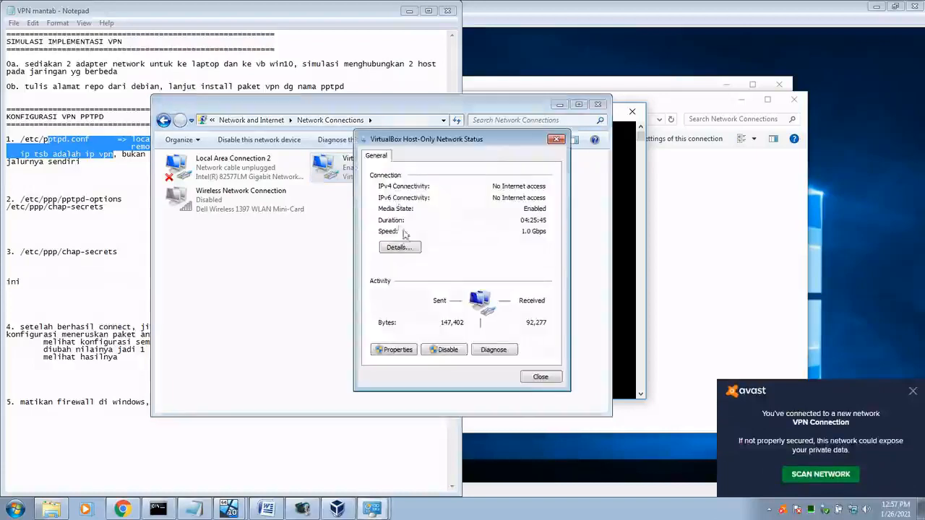
{"action": "left_click", "coordinate": [401, 249]}
{"action": "left_click", "coordinate": [484, 241]}
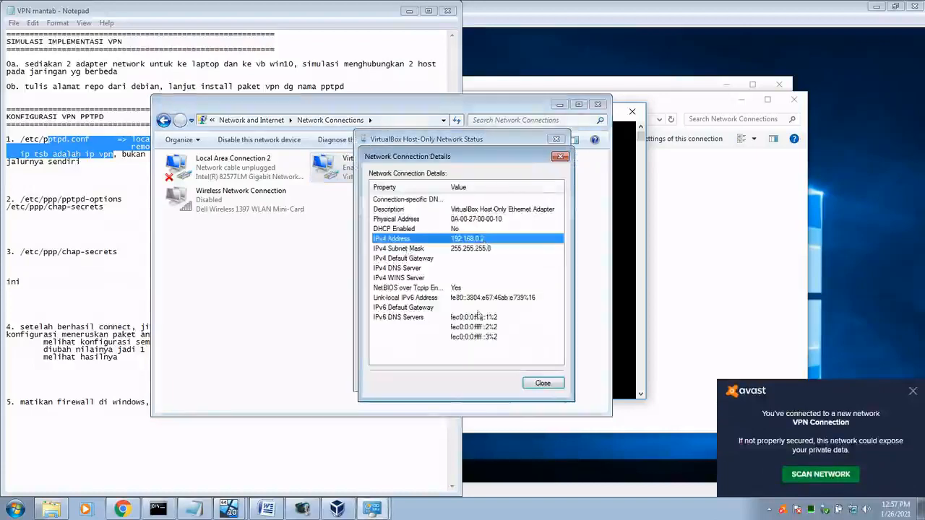
{"action": "left_click", "coordinate": [543, 383]}
{"action": "left_click", "coordinate": [544, 381]}
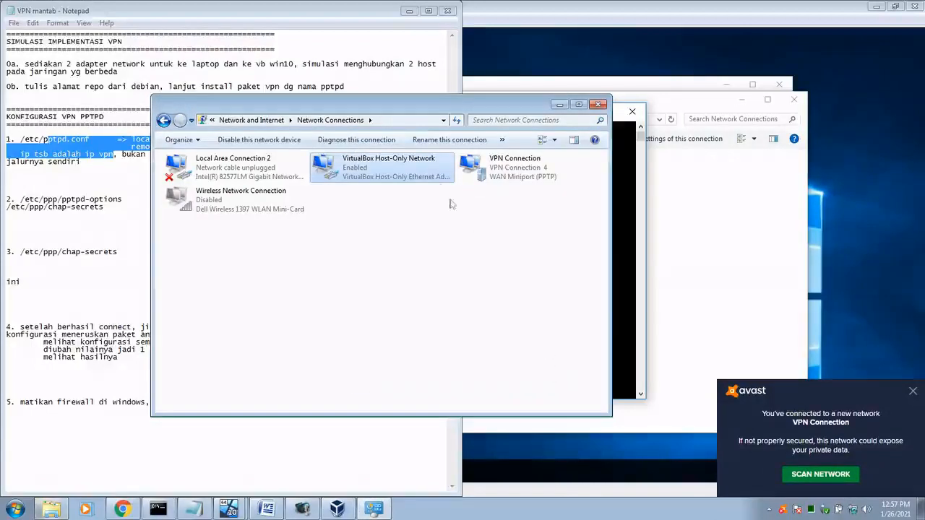
Step: Check the VPN Connection's details for IPv4 10.20.30.11 and dismiss the antivirus notification
{"action": "double_click", "coordinate": [504, 177]}
{"action": "left_click", "coordinate": [397, 248]}
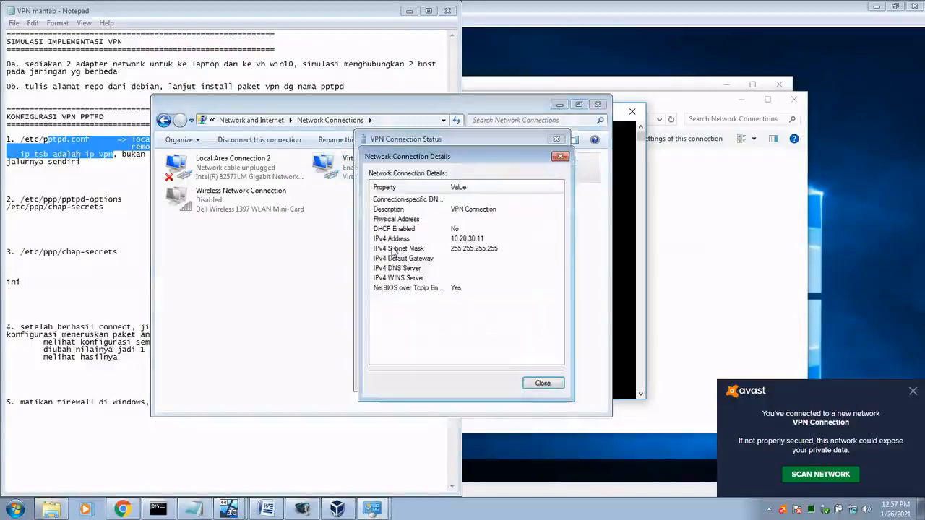
{"action": "left_click", "coordinate": [498, 240]}
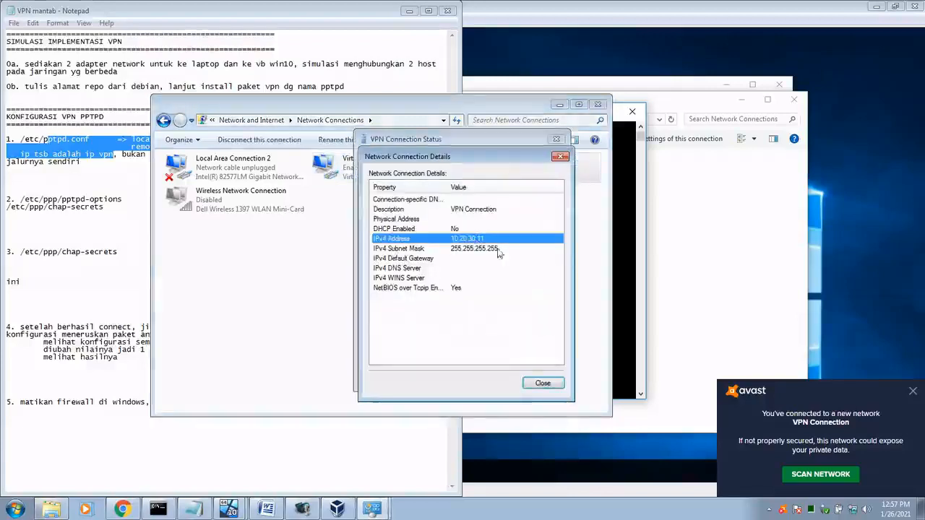
{"action": "left_click", "coordinate": [543, 384]}
{"action": "left_click", "coordinate": [544, 379]}
{"action": "left_click", "coordinate": [912, 391]}
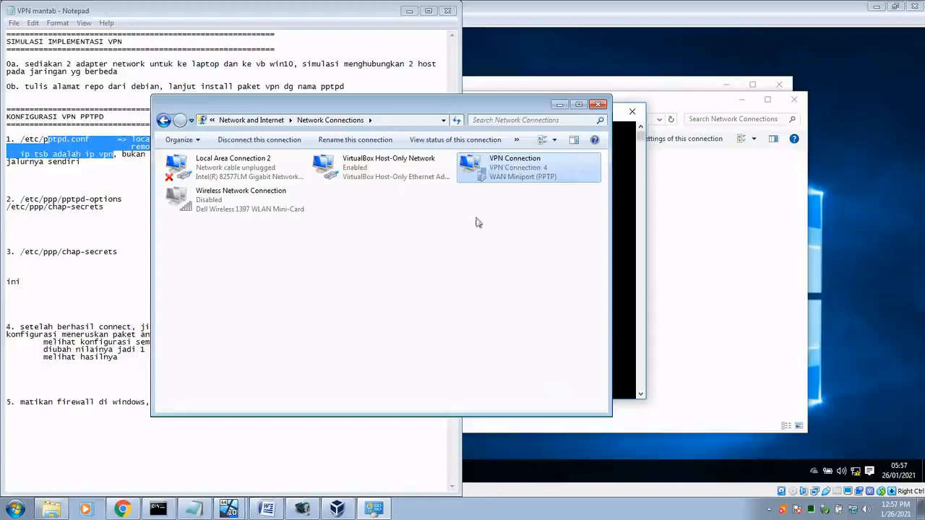
Step: Review the VPN Connection details once more, close them, and return to the win10 VM
{"action": "double_click", "coordinate": [543, 174]}
{"action": "left_click", "coordinate": [404, 251]}
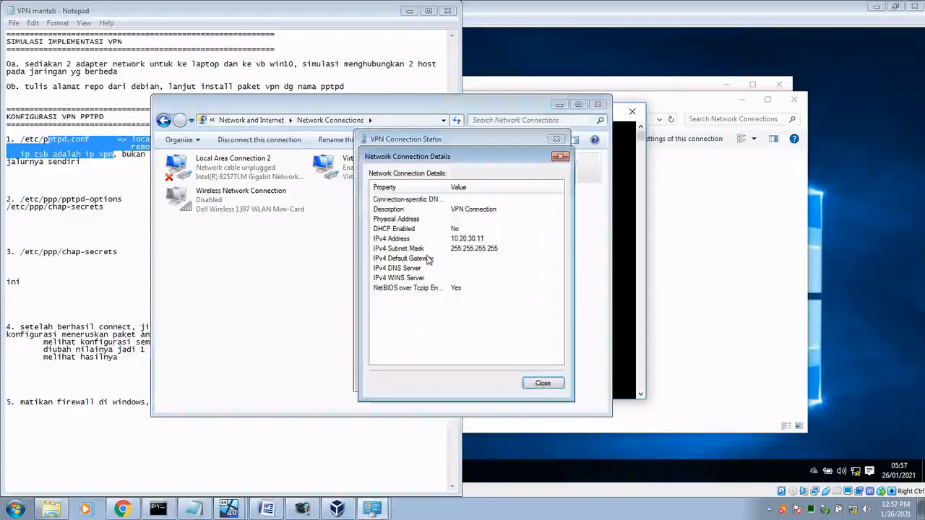
{"action": "left_click", "coordinate": [542, 383]}
{"action": "left_click", "coordinate": [541, 378]}
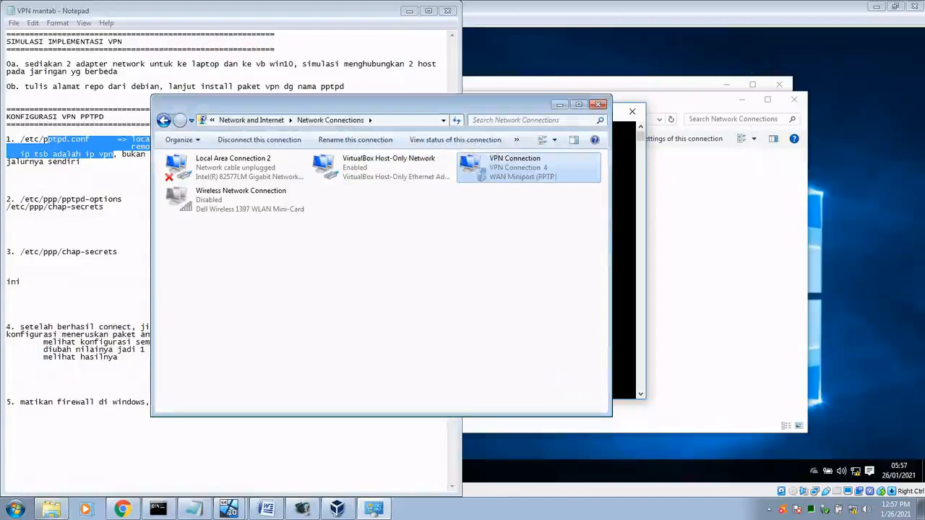
{"action": "left_click", "coordinate": [887, 188]}
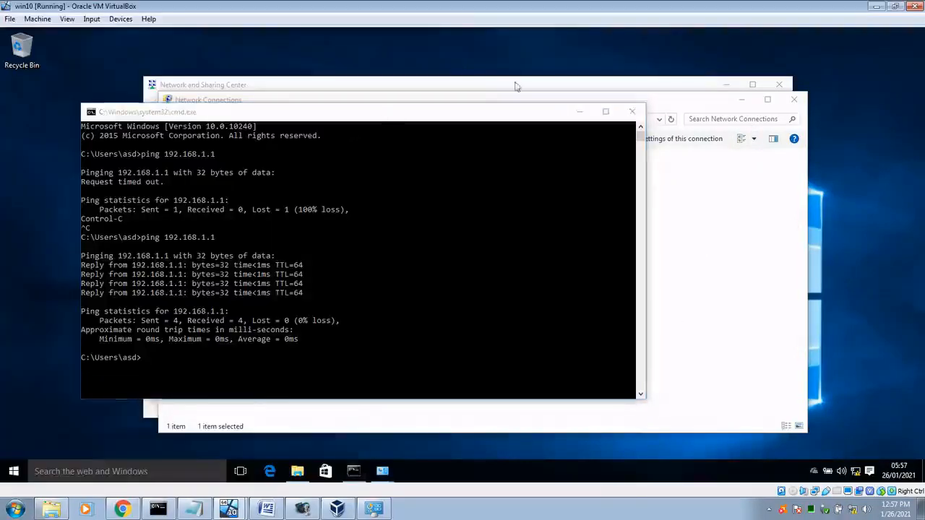
Step: View the guest Ethernet adapter's details showing IPv4 192.168.1.2
{"action": "left_click", "coordinate": [752, 251]}
{"action": "double_click", "coordinate": [204, 174]}
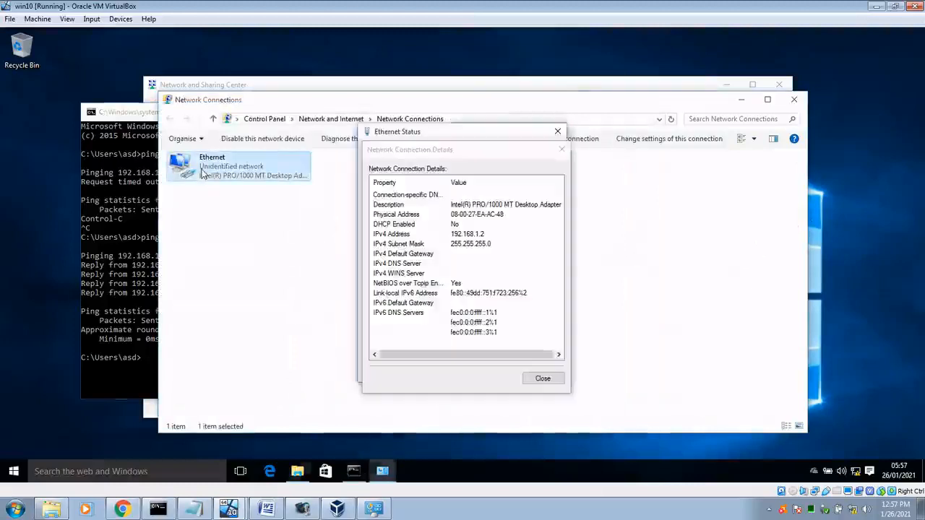
{"action": "left_click", "coordinate": [486, 236]}
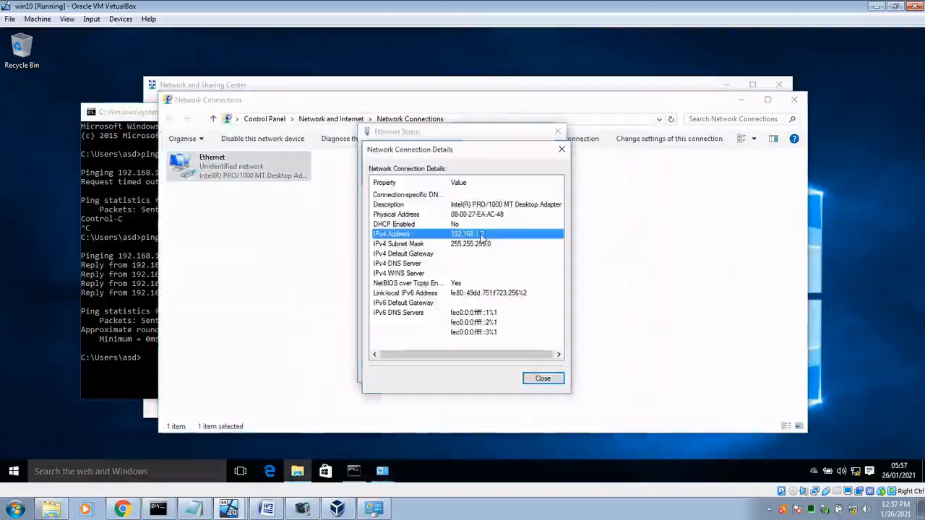
Step: From the host prompt, ping 192.168.1.2 (no replies), then ping 192.168.1.1 successfully
{"action": "left_click", "coordinate": [165, 510]}
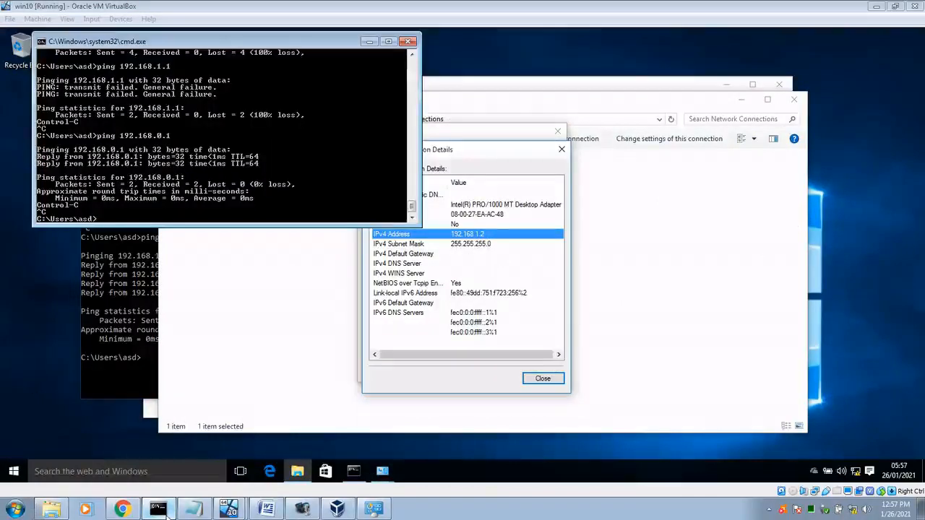
{"action": "key", "text": "Up"}
{"action": "key", "text": "Return"}
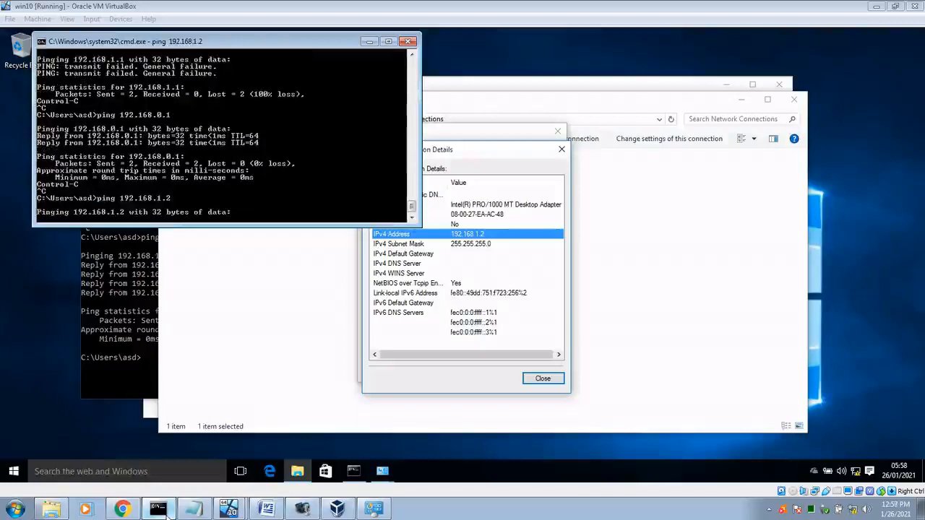
{"action": "key", "text": "ctrl+c"}
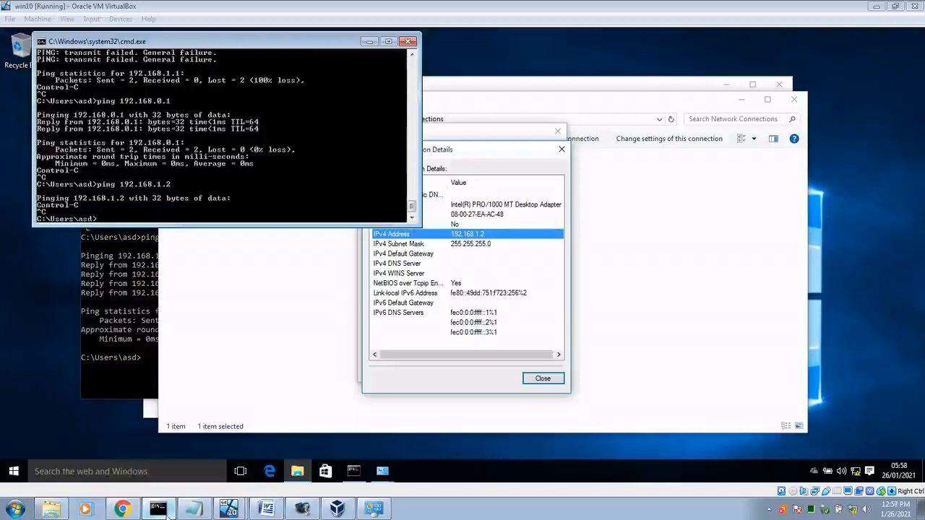
{"action": "key", "text": "Up"}
{"action": "type", "text": "1"}
{"action": "key", "text": "Return"}
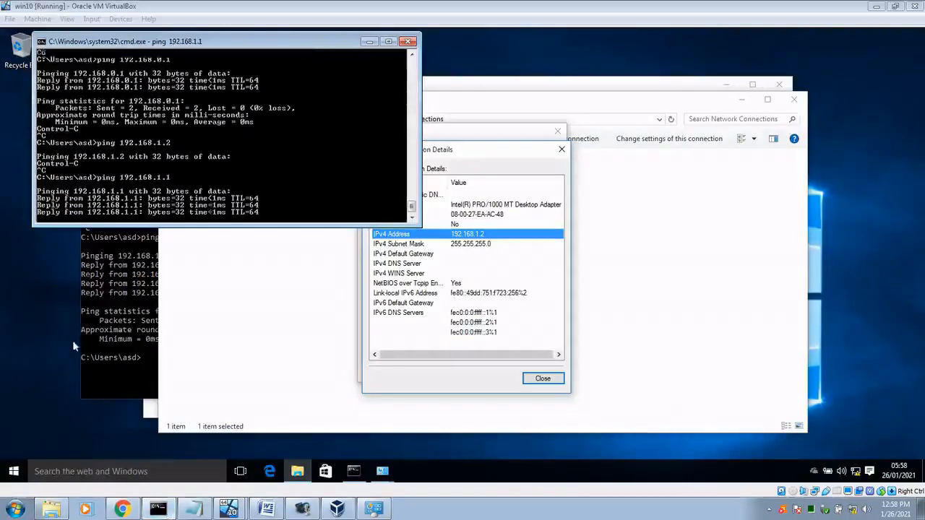
Step: Disconnect the host's VPN Connection
{"action": "left_click", "coordinate": [373, 510]}
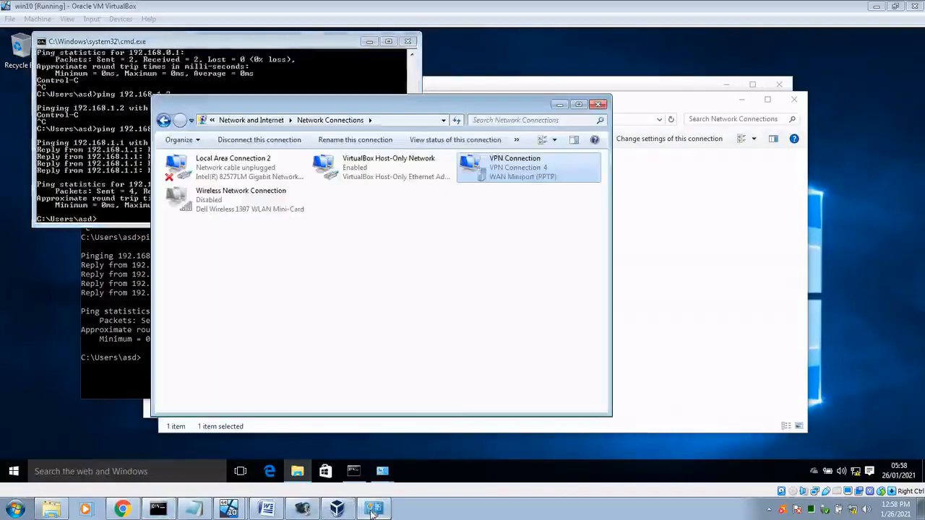
{"action": "right_click", "coordinate": [500, 183]}
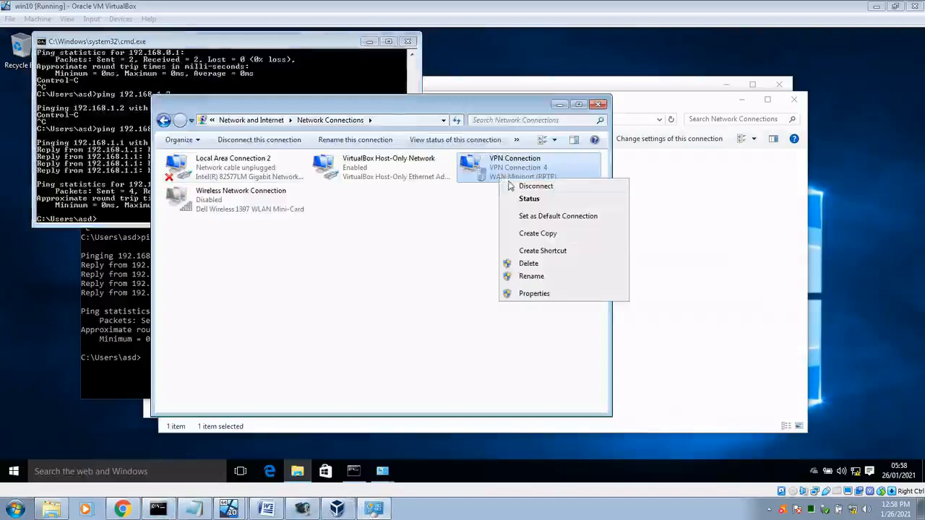
{"action": "left_click", "coordinate": [511, 186]}
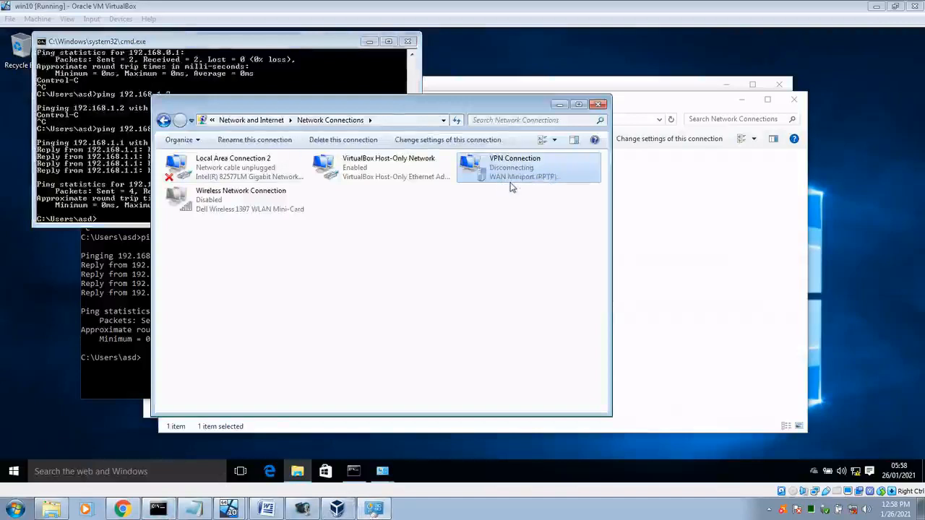
Step: Rerun host pings to 192.168.1.1 and 192.168.1.2, both failing with the VPN down
{"action": "left_click", "coordinate": [144, 42]}
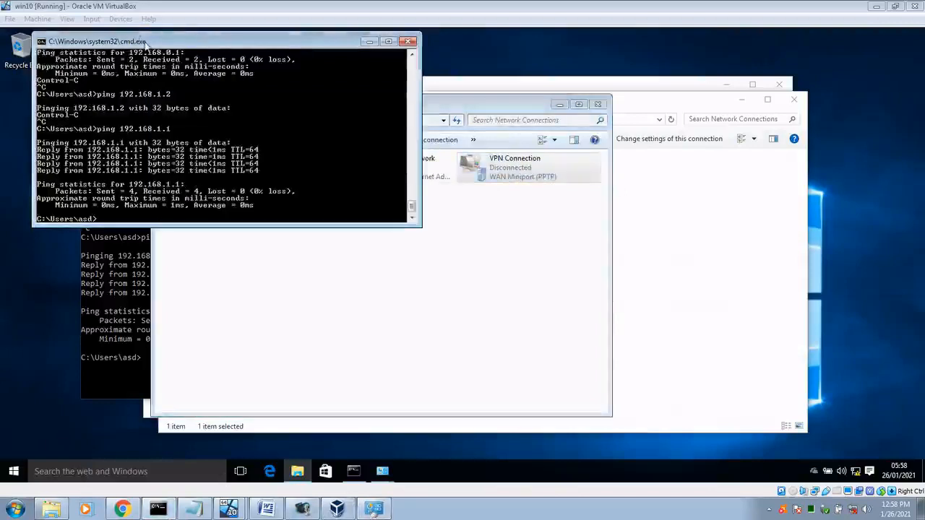
{"action": "key", "text": "Up"}
{"action": "key", "text": "Return"}
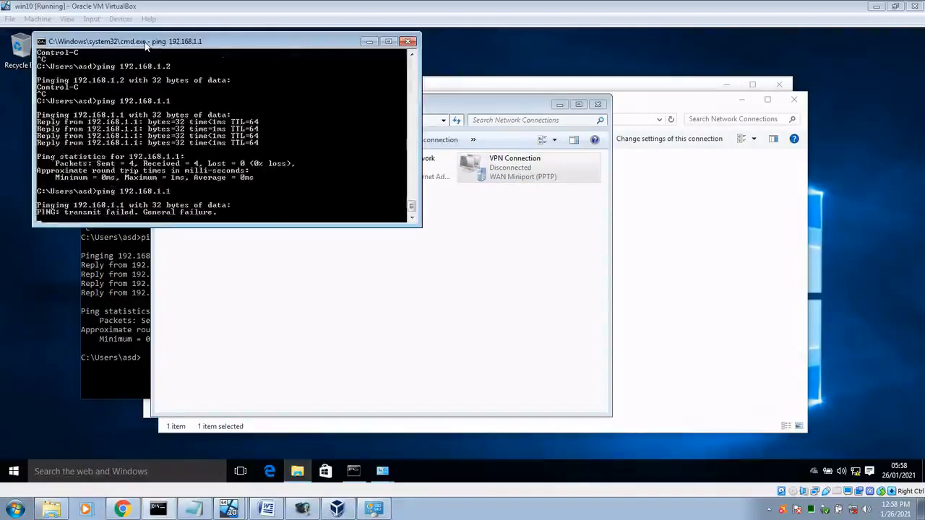
{"action": "key", "text": "ctrl+c"}
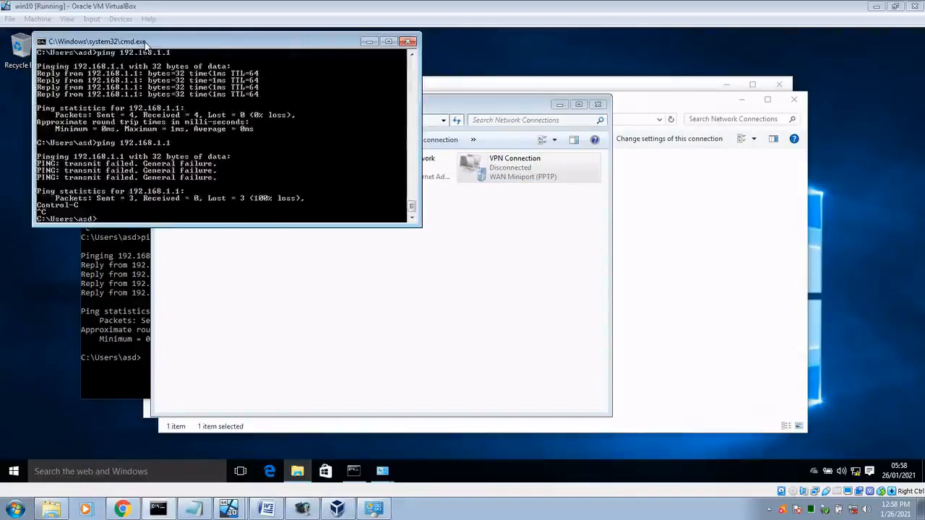
{"action": "key", "text": "Up"}
{"action": "type", "text": "2"}
{"action": "key", "text": "Return"}
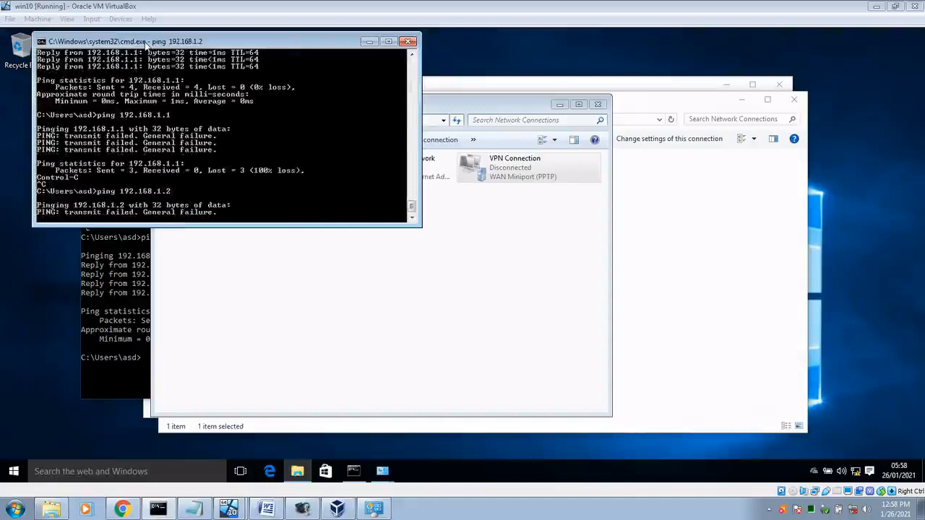
{"action": "key", "text": "ctrl+c"}
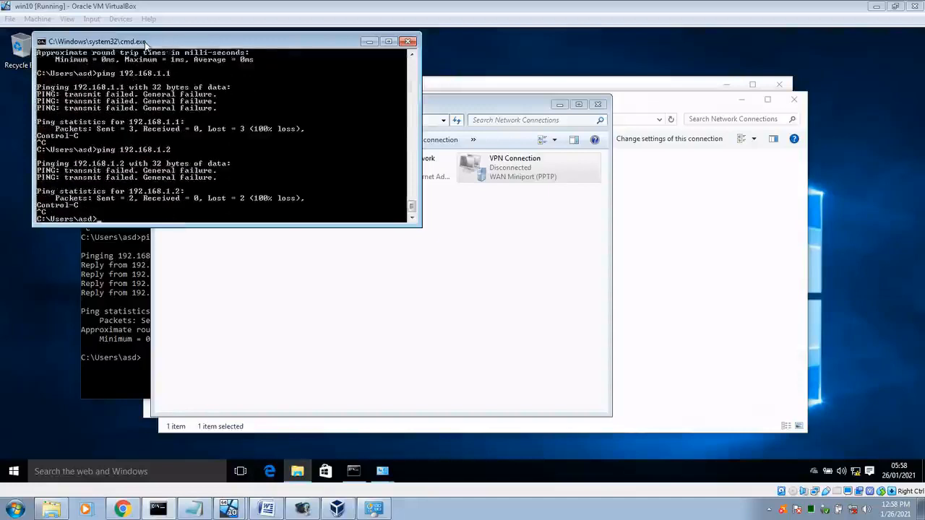
Step: Reconnect the VPN Connection, entering the account password
{"action": "left_click", "coordinate": [514, 178]}
{"action": "right_click", "coordinate": [513, 177]}
{"action": "left_click", "coordinate": [526, 184]}
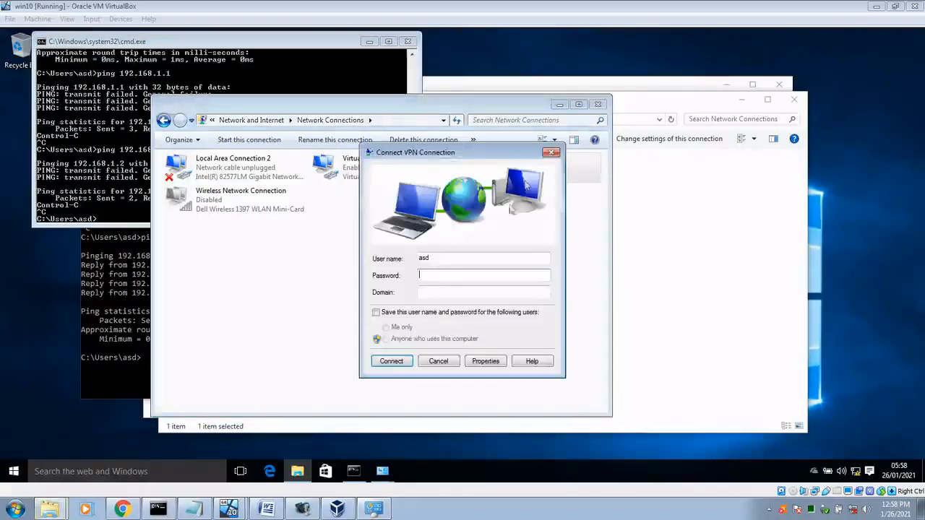
{"action": "type", "text": "d"}
{"action": "left_click", "coordinate": [402, 364]}
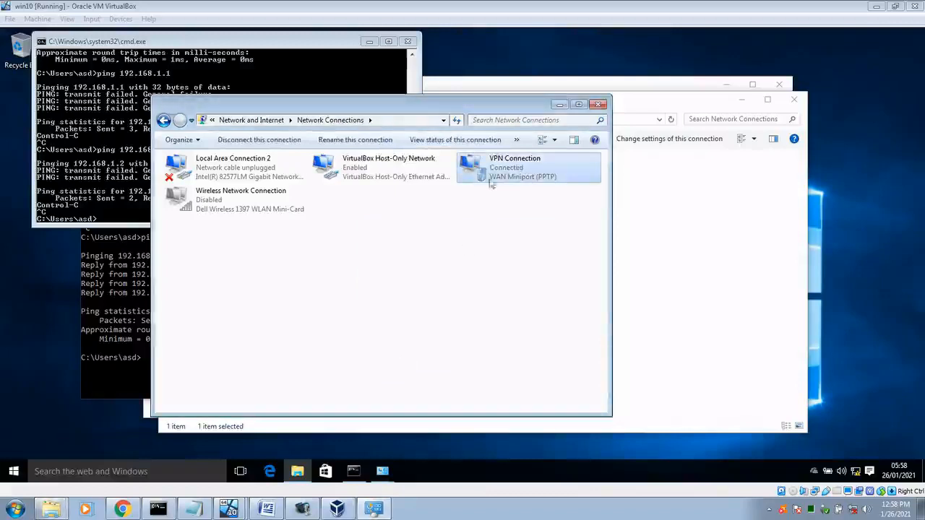
Step: Ping 192.168.1.1 from the host successfully, then ping 192.168.1.2 and stop it unanswered
{"action": "left_click", "coordinate": [311, 46]}
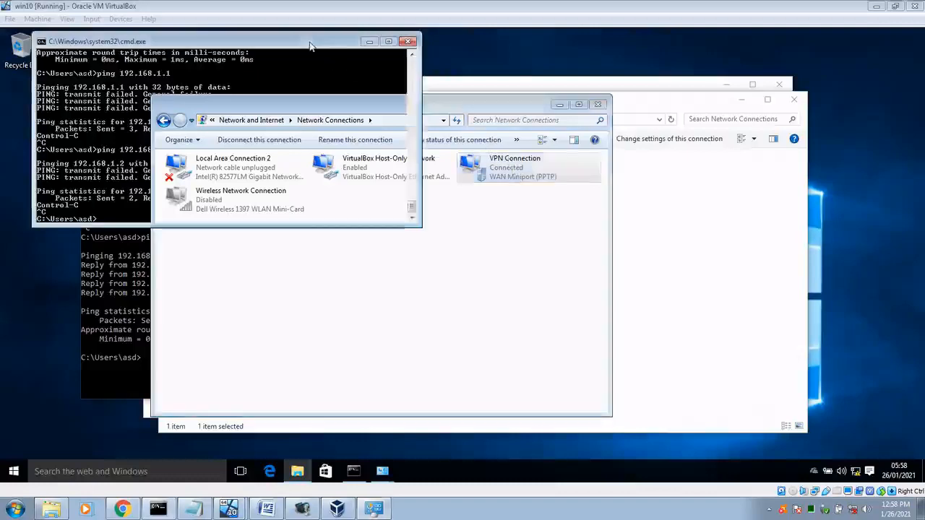
{"action": "key", "text": "Up"}
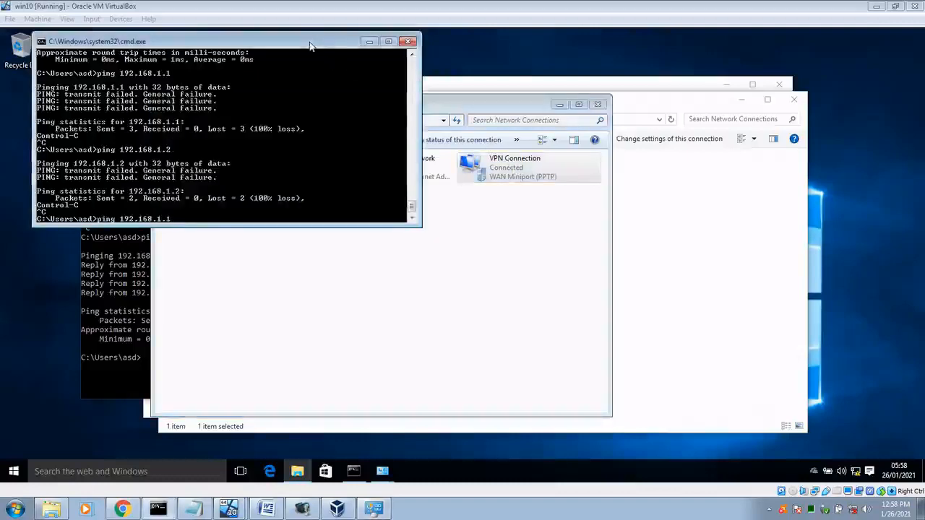
{"action": "key", "text": "Return"}
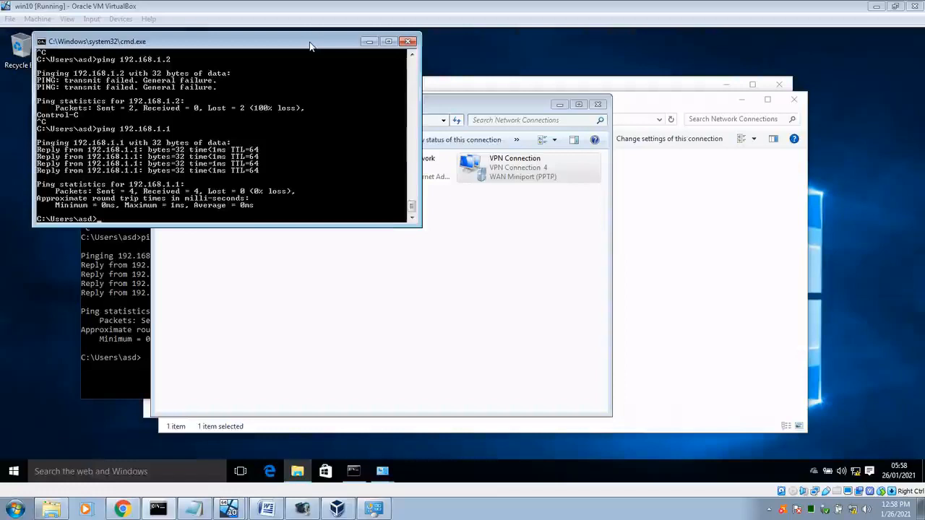
{"action": "key", "text": "Up"}
{"action": "key", "text": "Return"}
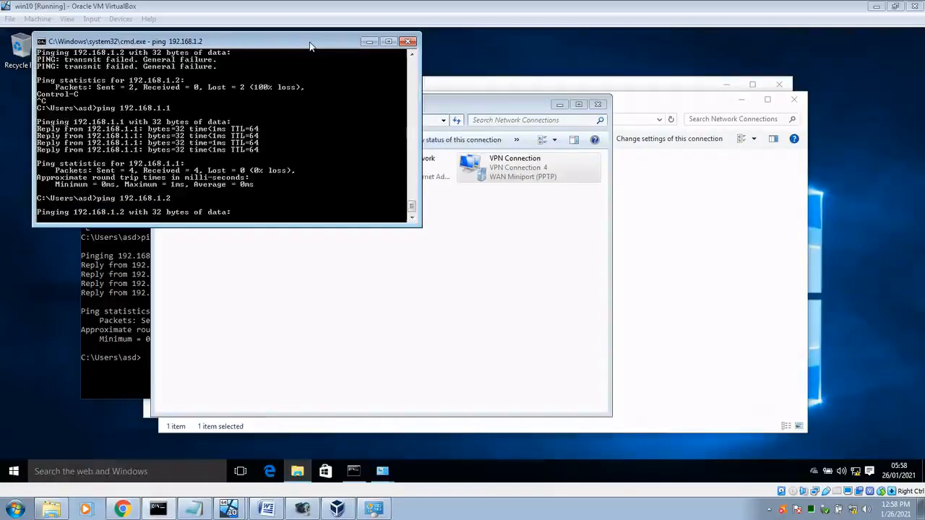
{"action": "key", "text": "ctrl+c"}
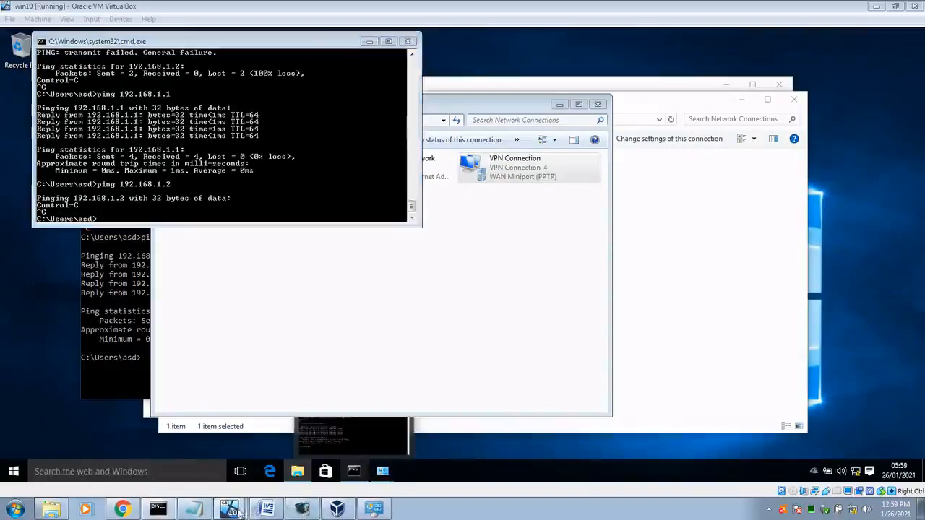
Step: Rerun ping 192.168.1.2 on Debian, getting 12 of 12 replies, dismissing the antivirus popup
{"action": "left_click", "coordinate": [257, 493]}
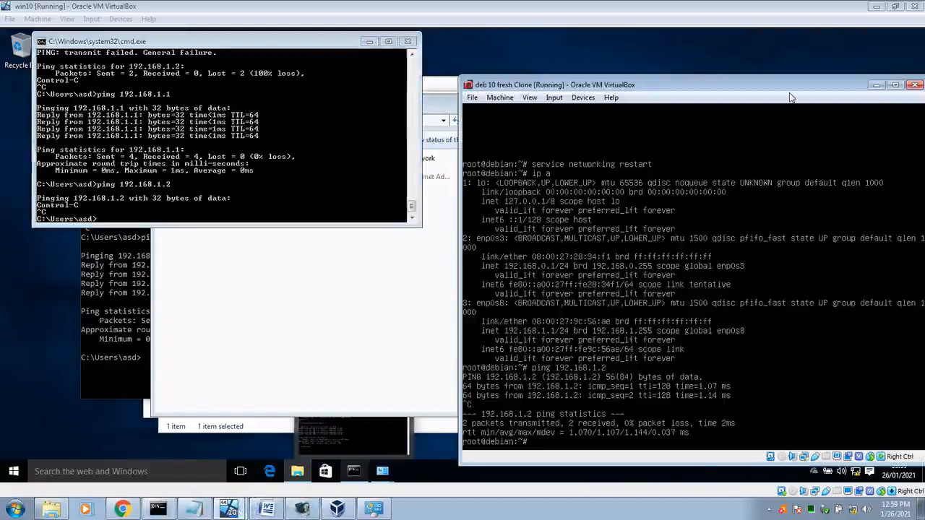
{"action": "key", "text": "Up"}
{"action": "key", "text": "Return"}
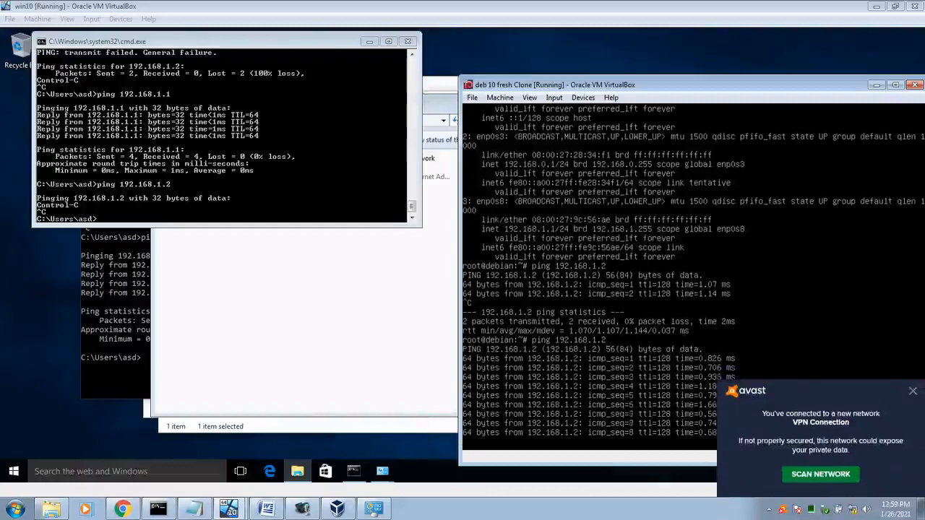
{"action": "left_click", "coordinate": [913, 391]}
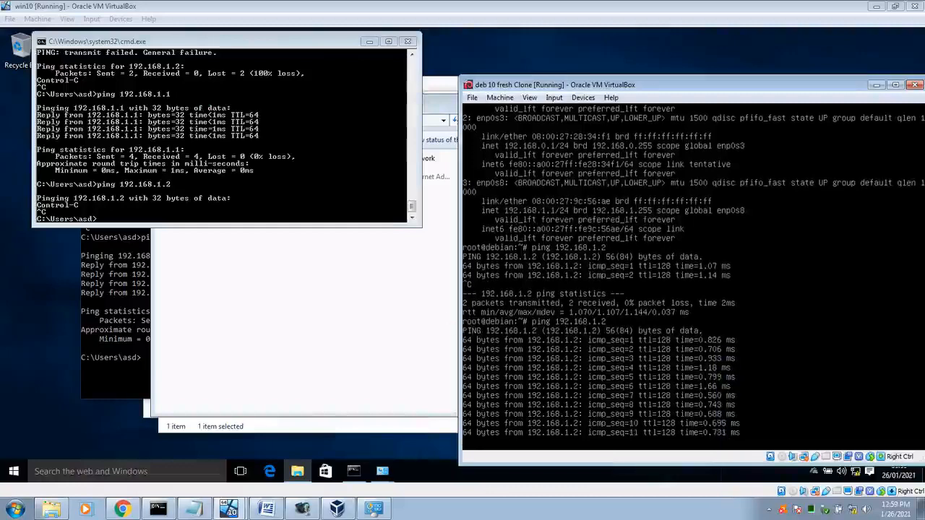
{"action": "key", "text": "ctrl+c"}
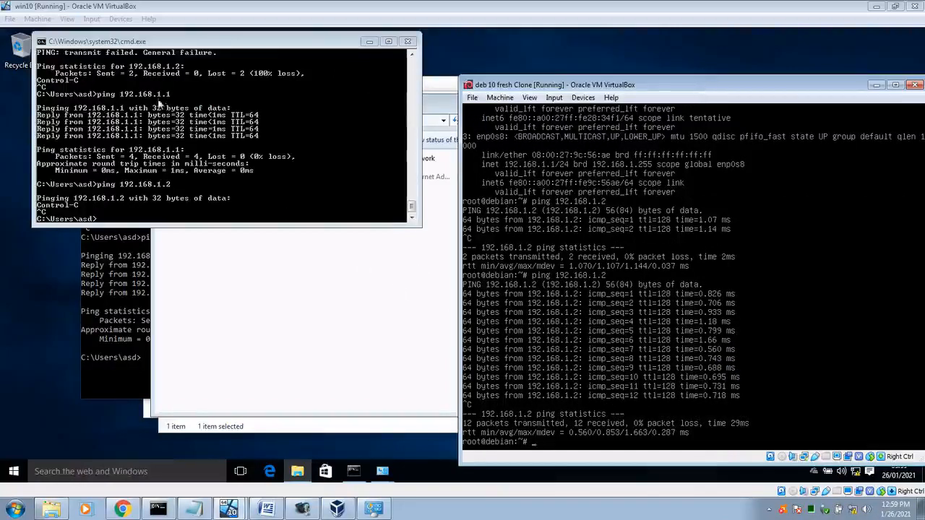
Step: Reopen the VPN Connection's details to confirm IPv4 10.20.30.11, then close both dialogs
{"action": "left_click", "coordinate": [370, 271]}
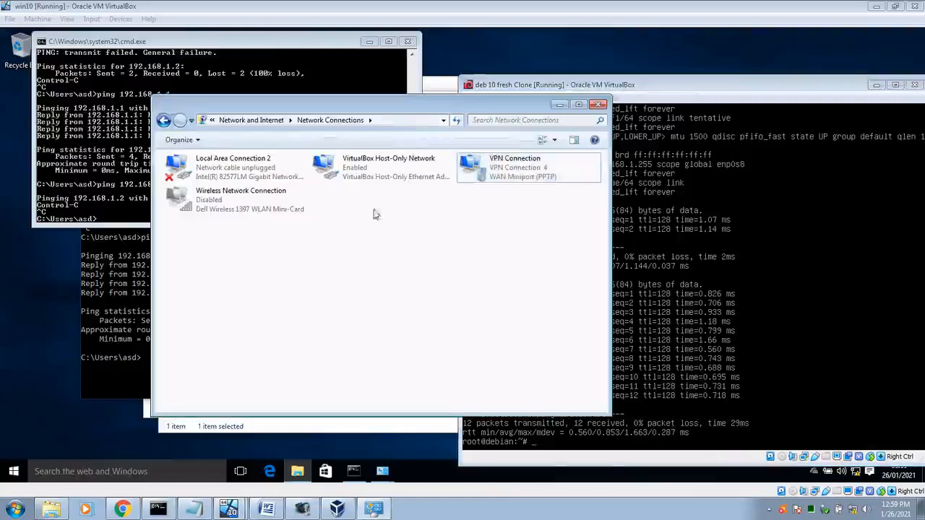
{"action": "double_click", "coordinate": [498, 180]}
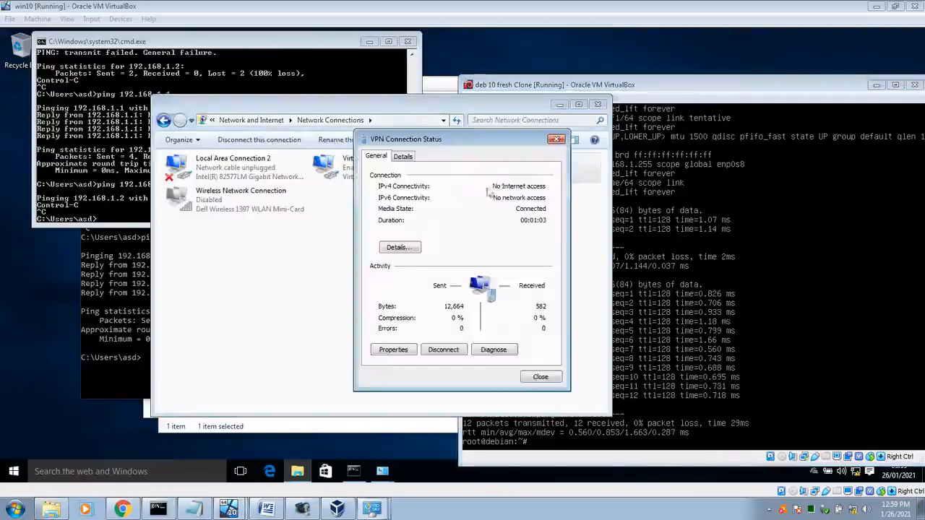
{"action": "left_click", "coordinate": [412, 247]}
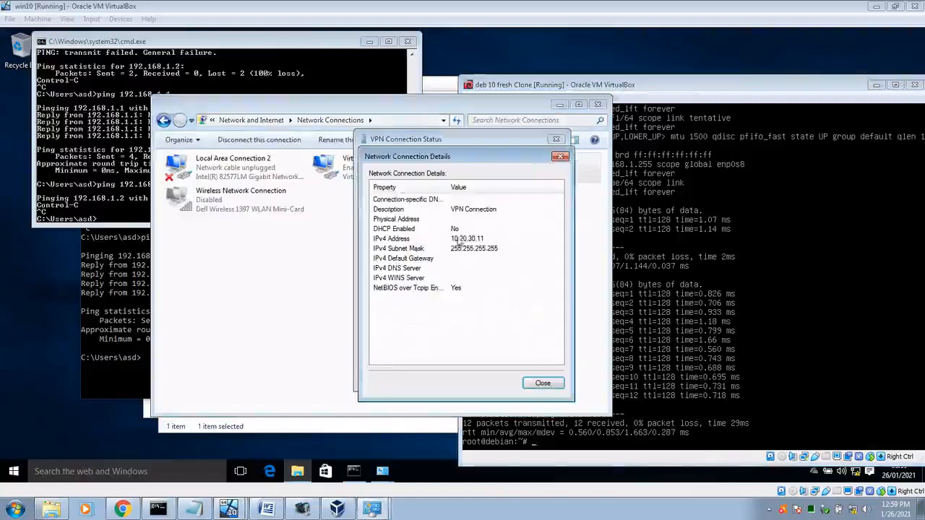
{"action": "left_click", "coordinate": [543, 383]}
{"action": "left_click", "coordinate": [546, 379]}
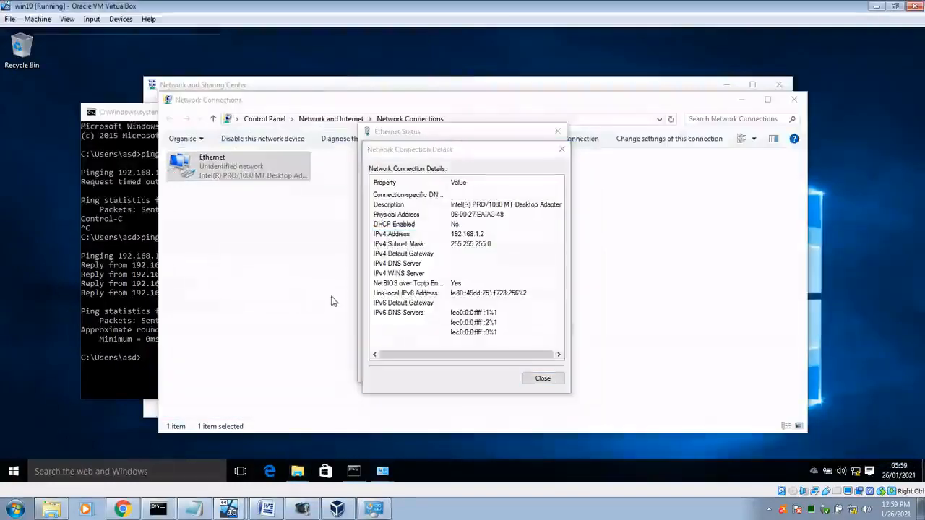
Step: Close the guest's Ethernet Details, Ethernet Status, and Network and Internet windows
{"action": "left_click", "coordinate": [557, 379]}
{"action": "left_click", "coordinate": [563, 355]}
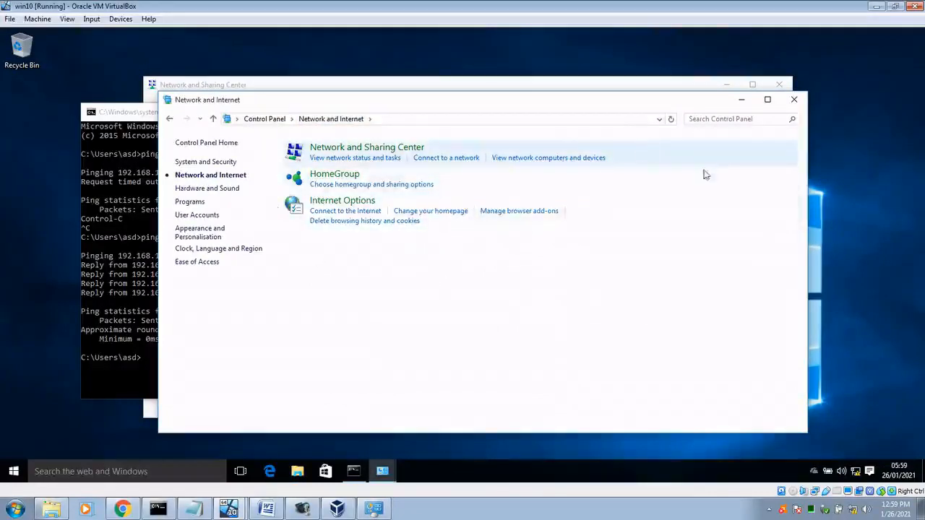
{"action": "left_click", "coordinate": [793, 99]}
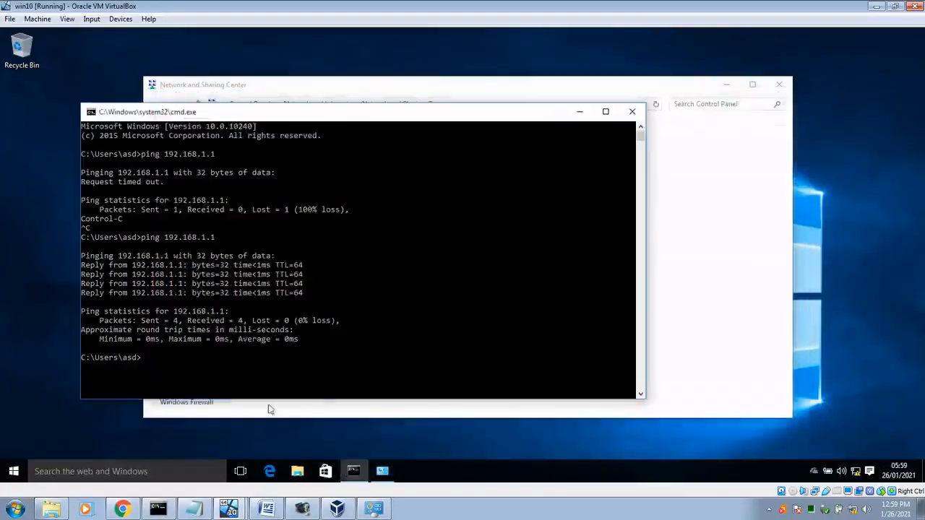
Step: Launch Control Panel by searching 'con' in the Start menu
{"action": "left_click", "coordinate": [13, 472]}
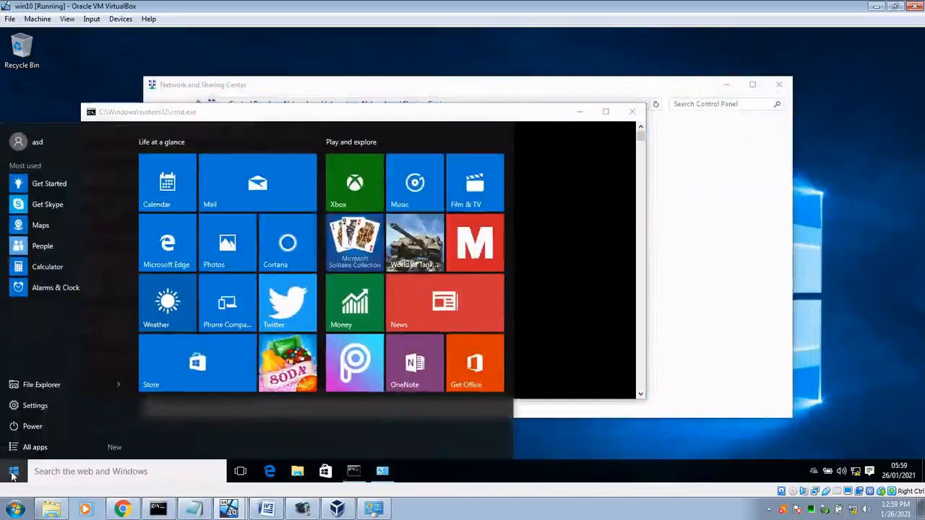
{"action": "type", "text": "con"}
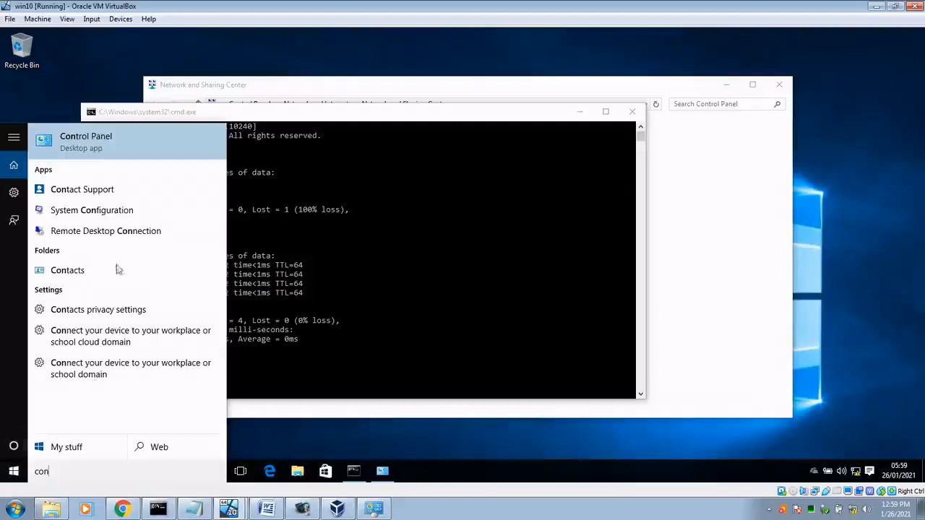
{"action": "key", "text": "Return"}
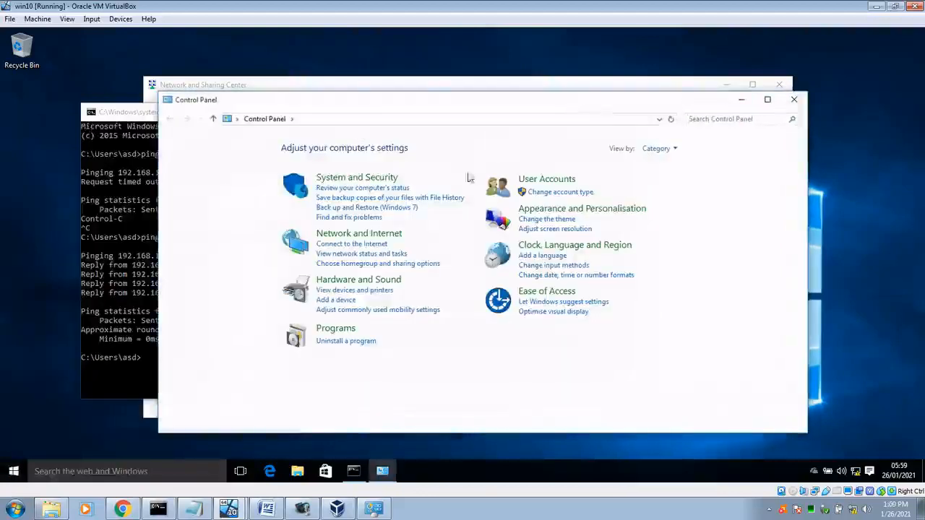
Step: From Network and Sharing Center, start a new workplace connection using a VPN
{"action": "left_click", "coordinate": [353, 234]}
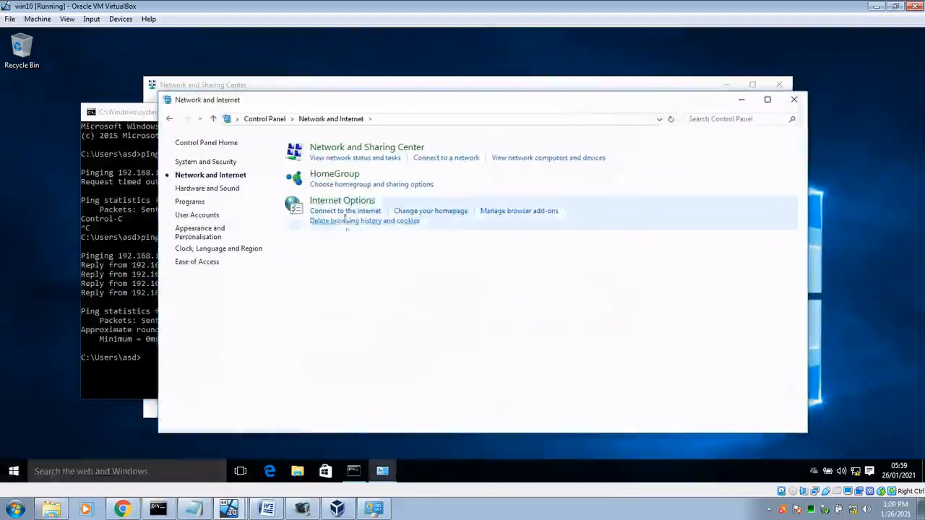
{"action": "left_click", "coordinate": [354, 149]}
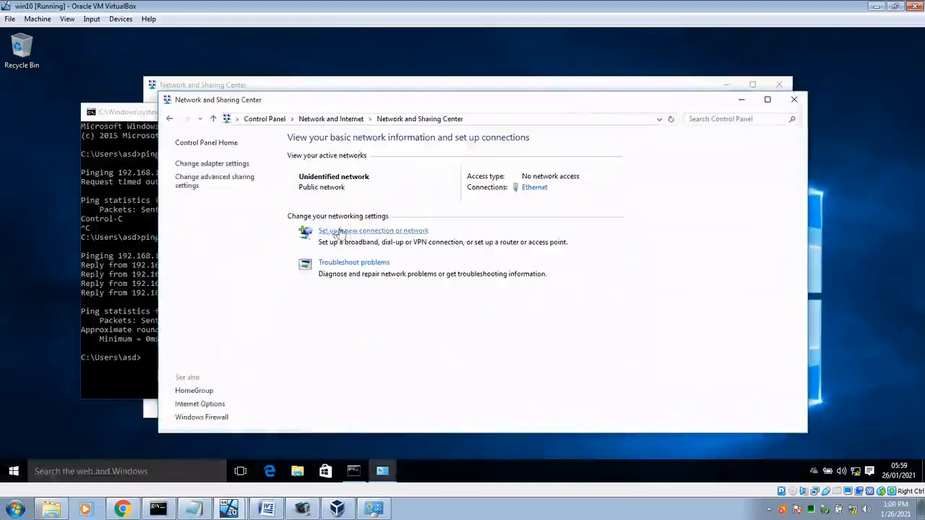
{"action": "left_click", "coordinate": [399, 232]}
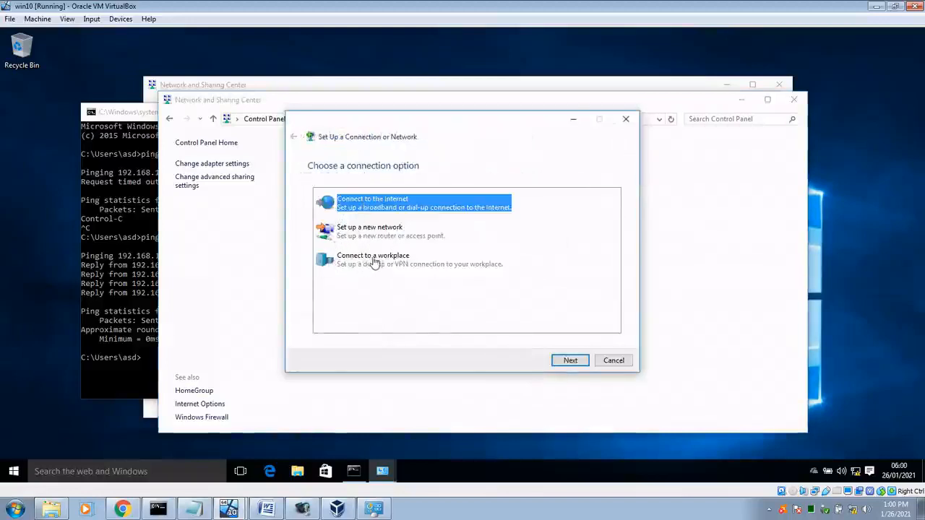
{"action": "left_click", "coordinate": [378, 262]}
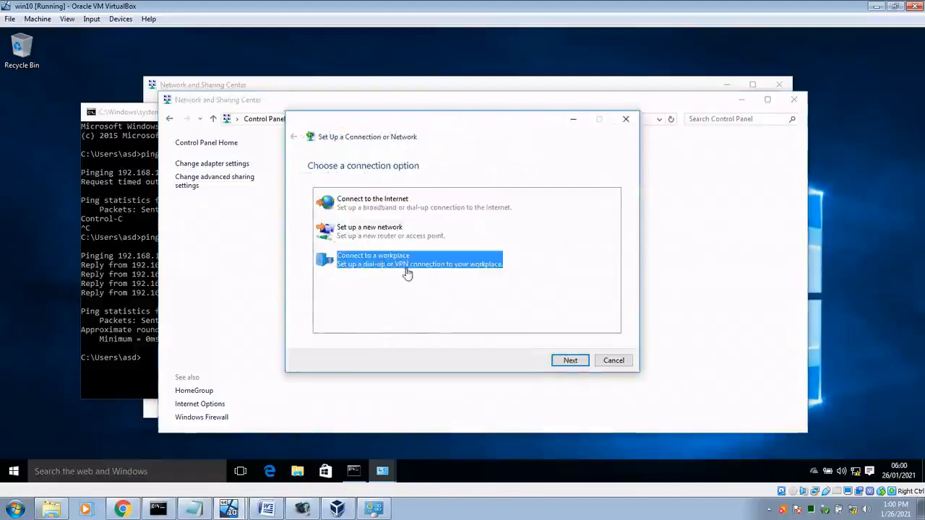
{"action": "left_click", "coordinate": [560, 361]}
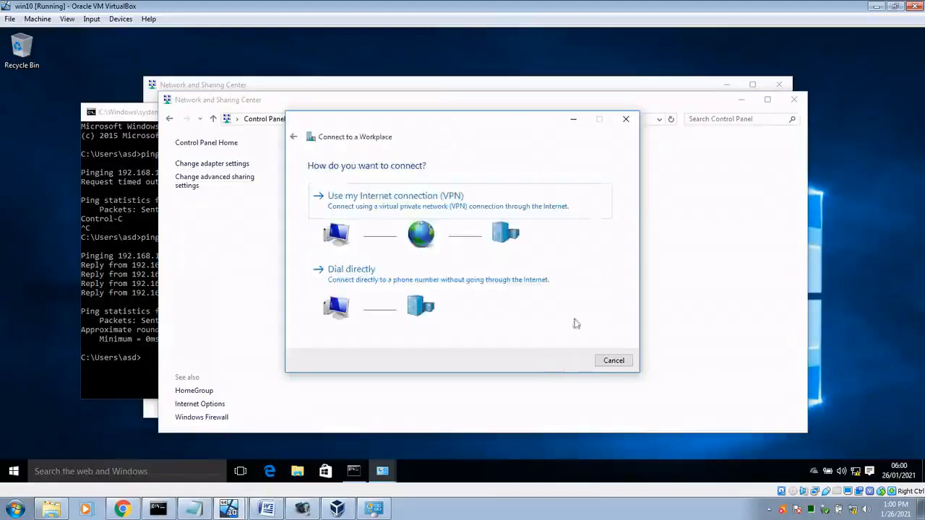
{"action": "left_click", "coordinate": [429, 205]}
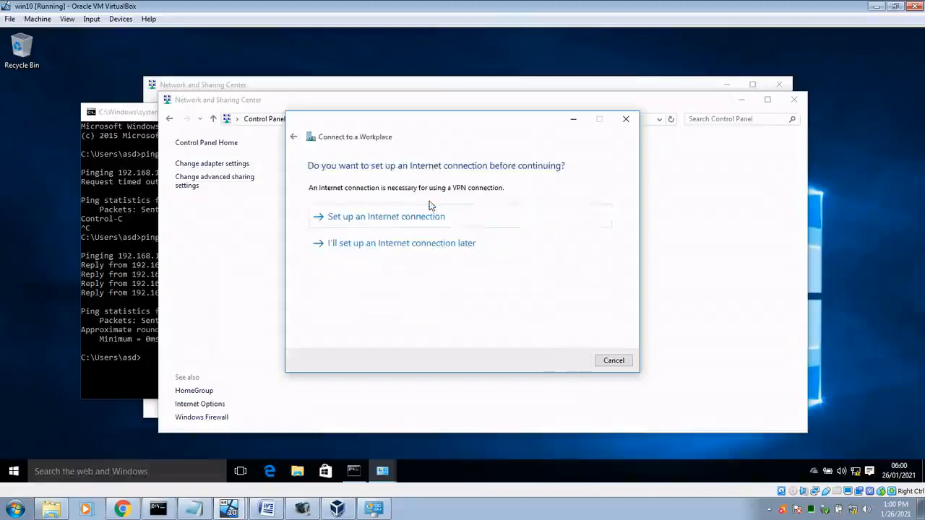
Step: Skip internet setup, create the VPN to 192.168.1.1, and select it in adapter settings
{"action": "left_click", "coordinate": [374, 224]}
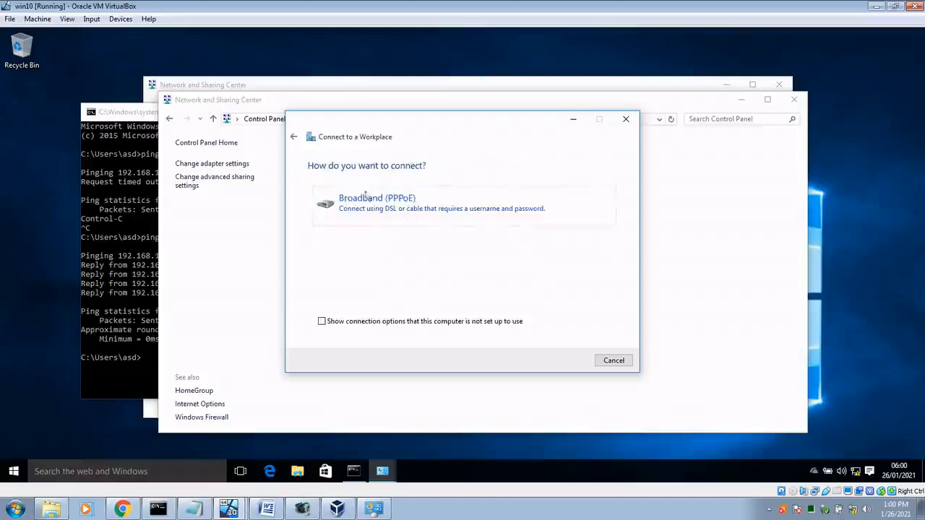
{"action": "left_click", "coordinate": [293, 137]}
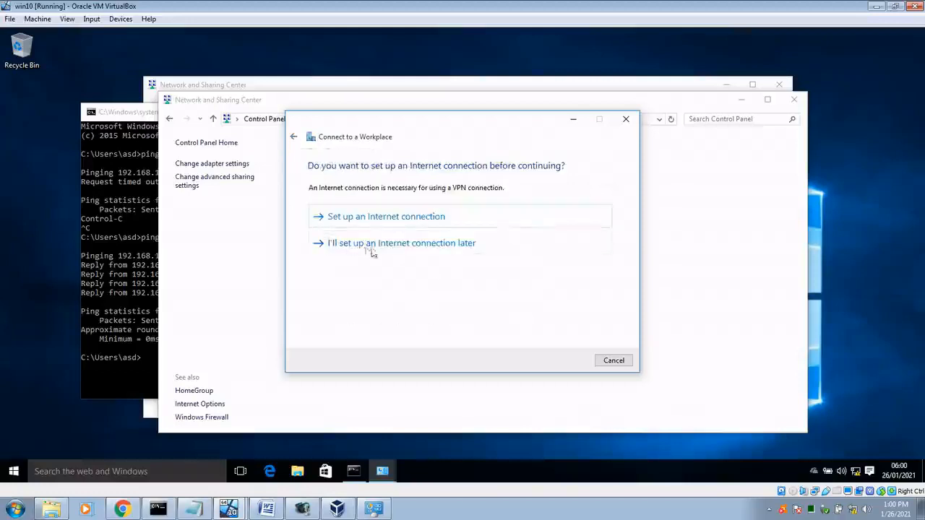
{"action": "left_click", "coordinate": [385, 246]}
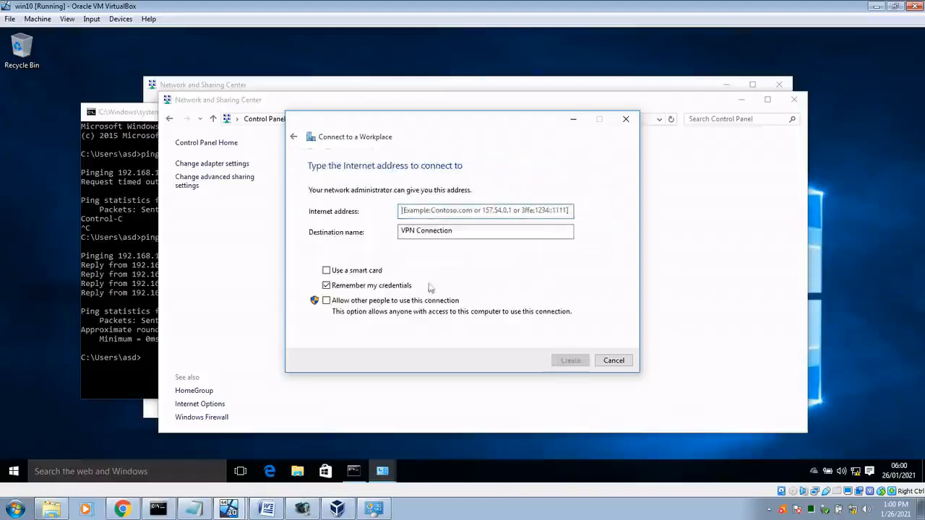
{"action": "type", "text": "192.168.1.1"}
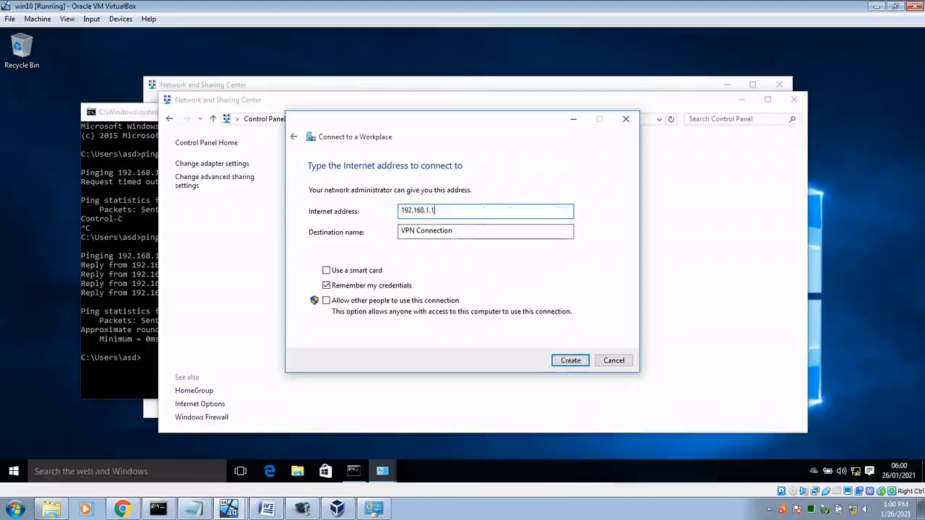
{"action": "left_click", "coordinate": [573, 363]}
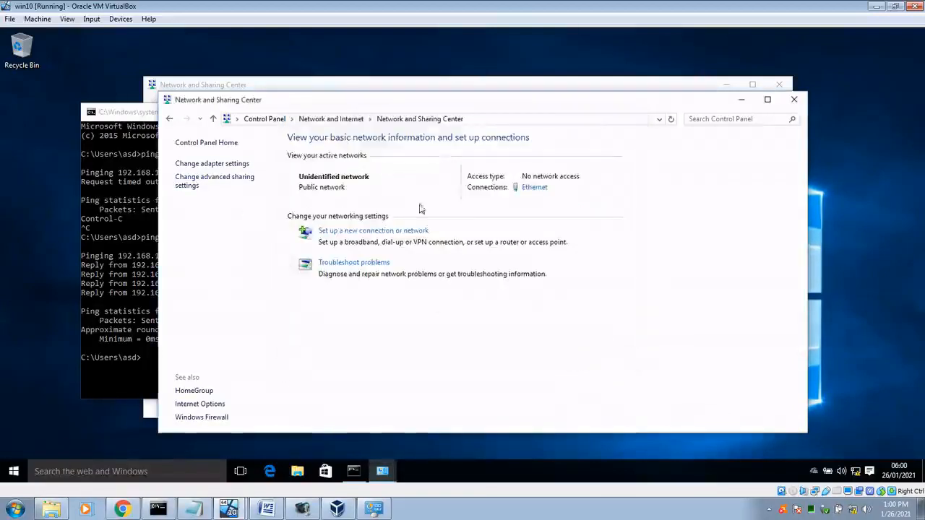
{"action": "left_click", "coordinate": [203, 165]}
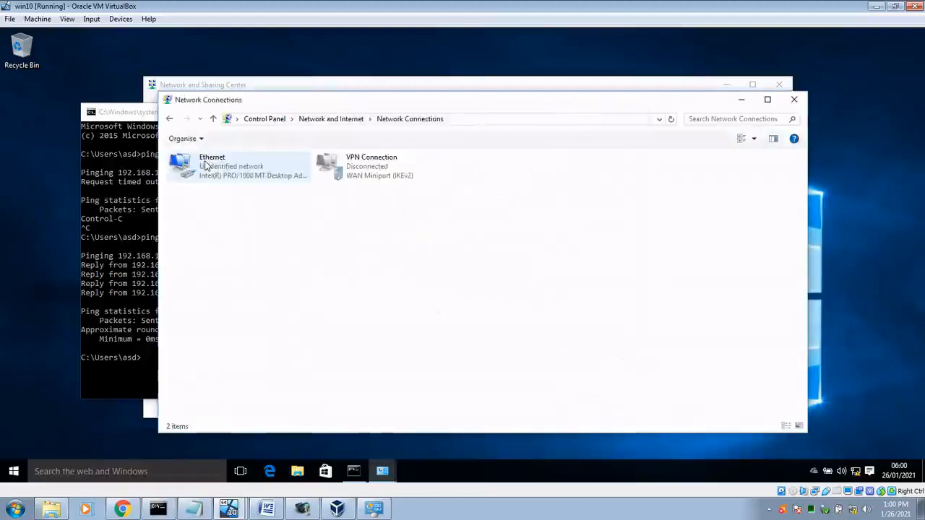
{"action": "left_click", "coordinate": [365, 170]}
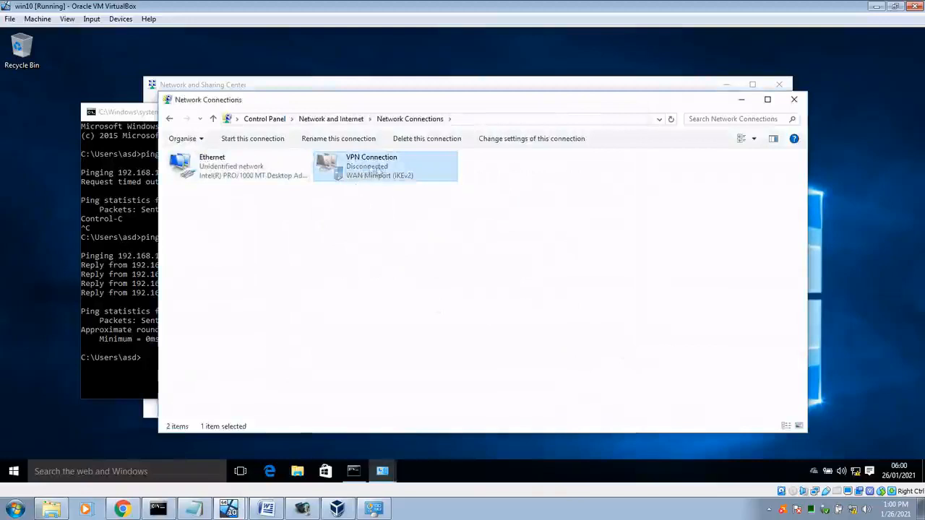
Step: Start connecting the VPN Connection from the Network & Internet VPN settings page
{"action": "right_click", "coordinate": [372, 167]}
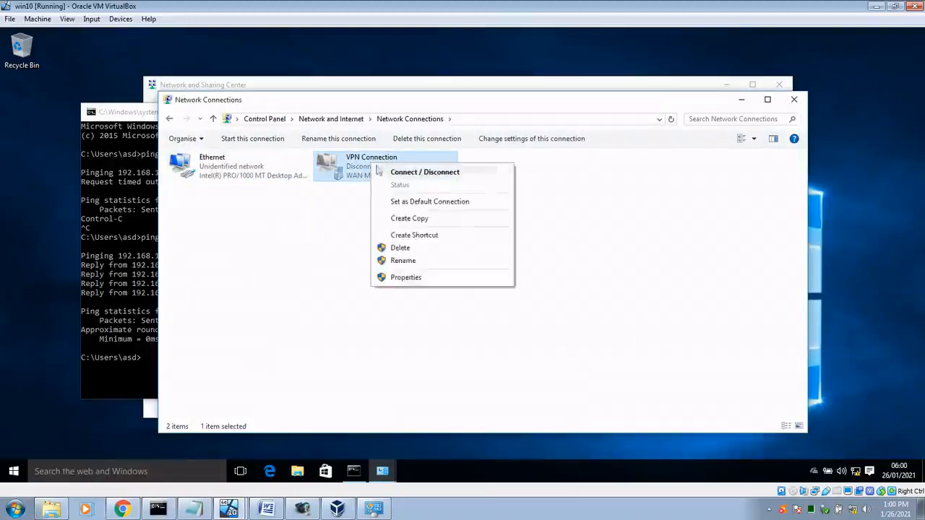
{"action": "left_click", "coordinate": [388, 173]}
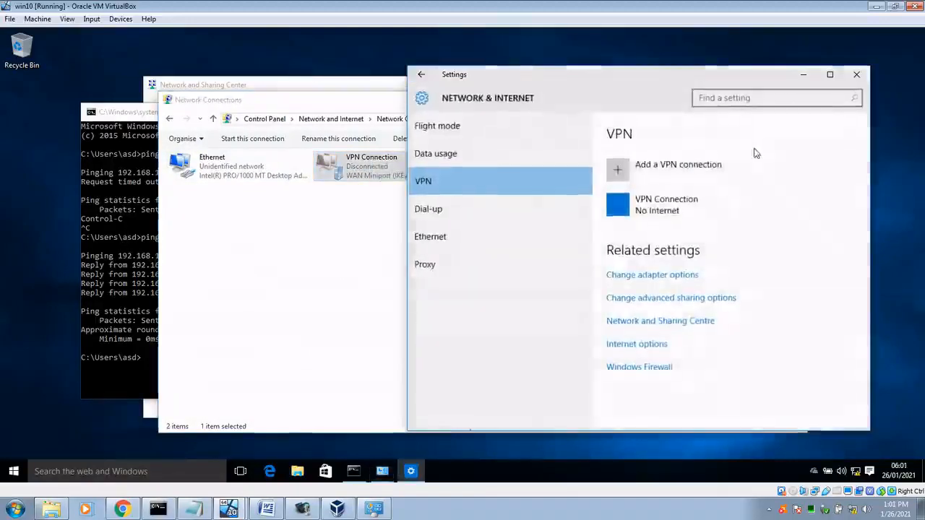
{"action": "left_click_drag", "start_coordinate": [659, 74], "coordinate": [570, 61]}
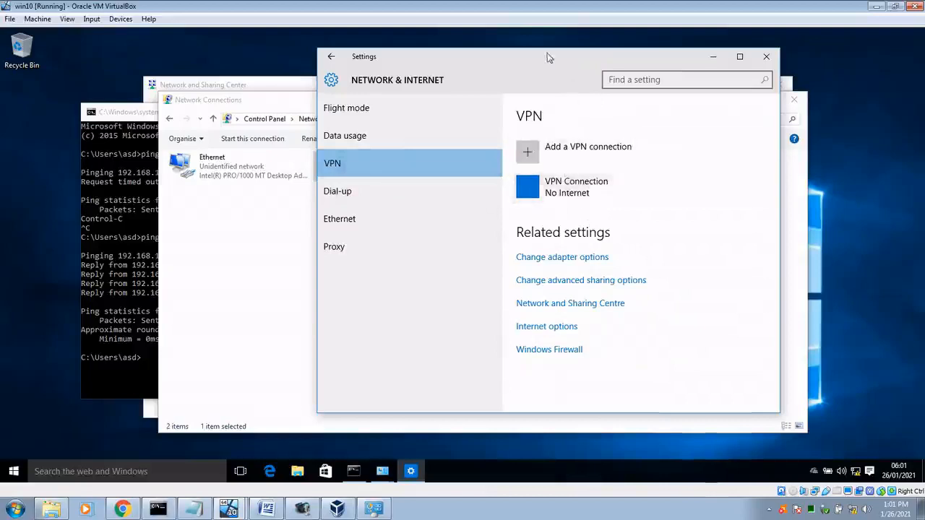
{"action": "left_click_drag", "start_coordinate": [546, 57], "coordinate": [614, 56]}
{"action": "left_click", "coordinate": [646, 192]}
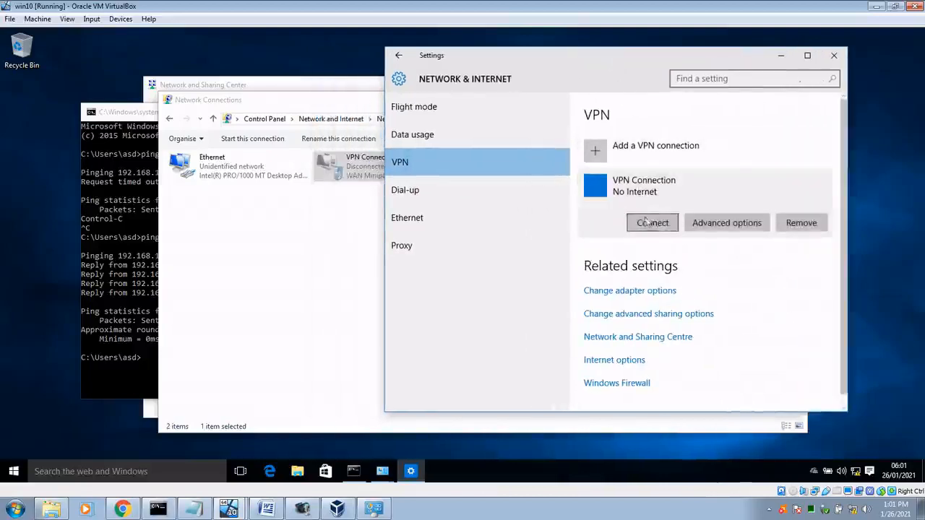
{"action": "left_click", "coordinate": [657, 226]}
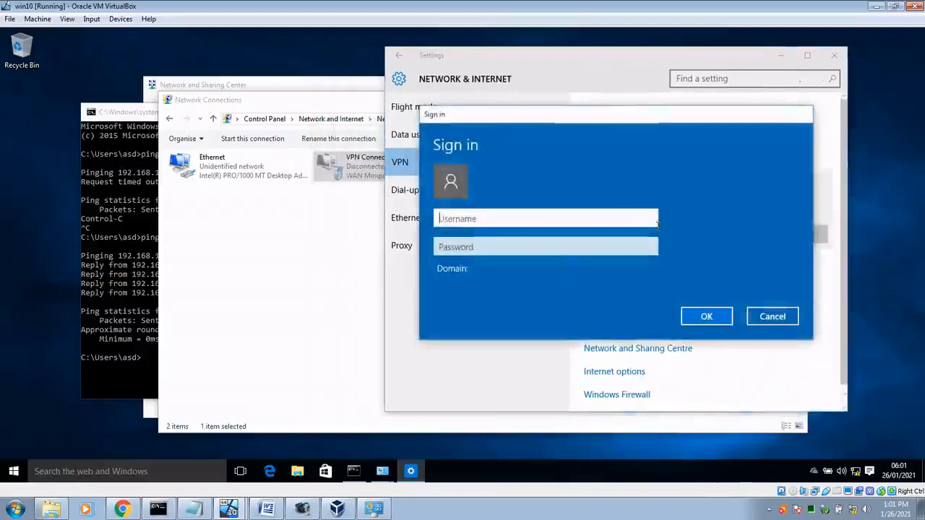
Step: Enter the VPN username and password and submit the sign-in
{"action": "type", "text": "asd"}
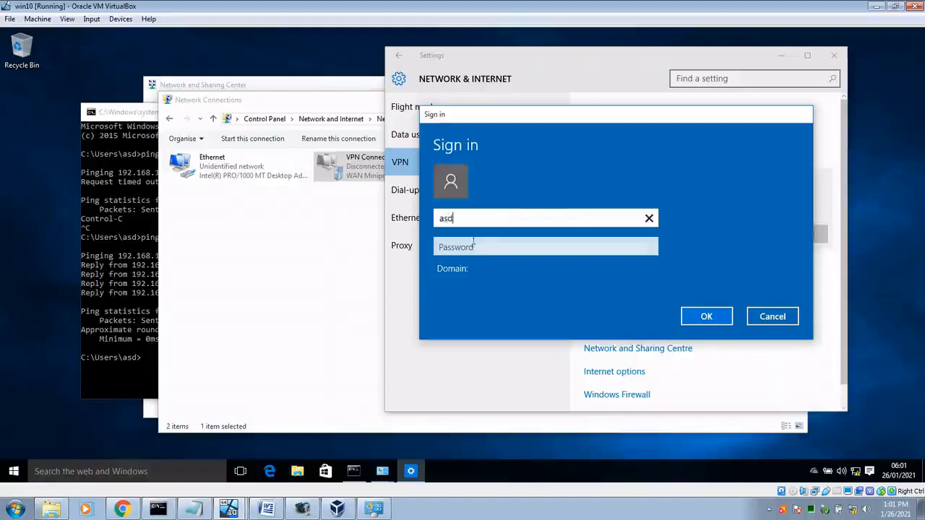
{"action": "left_click", "coordinate": [469, 249]}
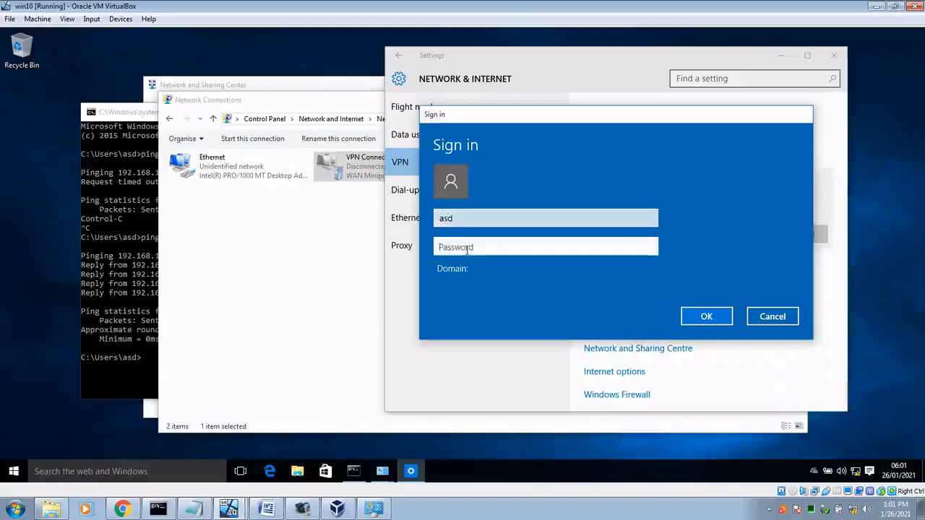
{"action": "type", "text": "asd"}
{"action": "left_click", "coordinate": [704, 316]}
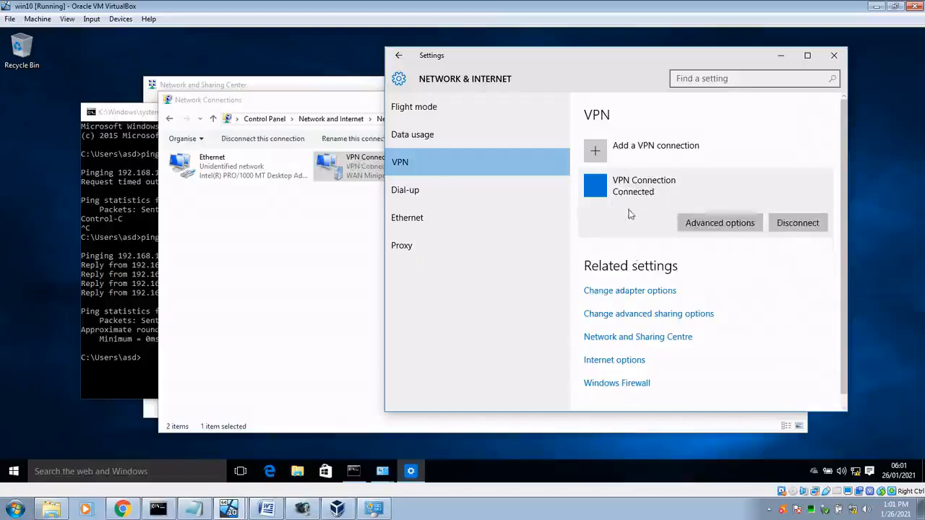
Step: Show the win10 guest's VPN connection details and select its IPv4 address 10.20.30.12
{"action": "left_click", "coordinate": [301, 220]}
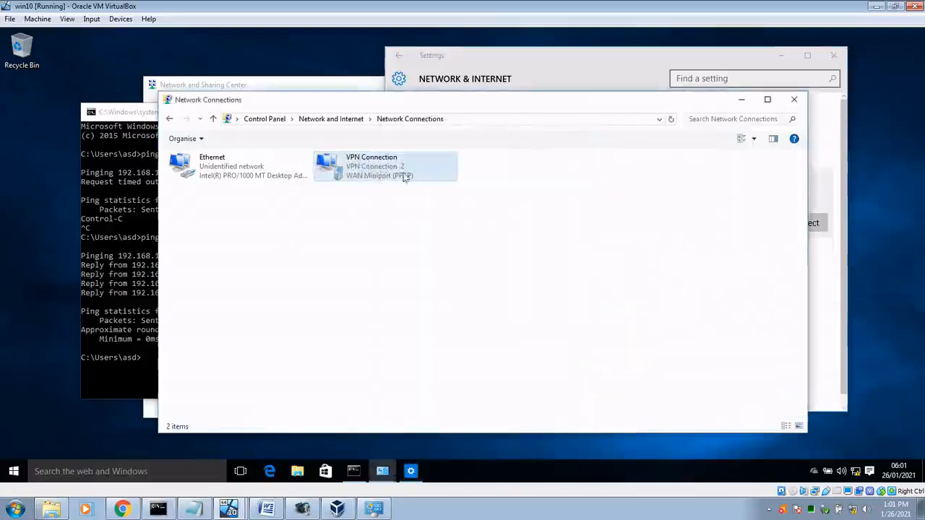
{"action": "double_click", "coordinate": [371, 171]}
{"action": "left_click", "coordinate": [399, 244]}
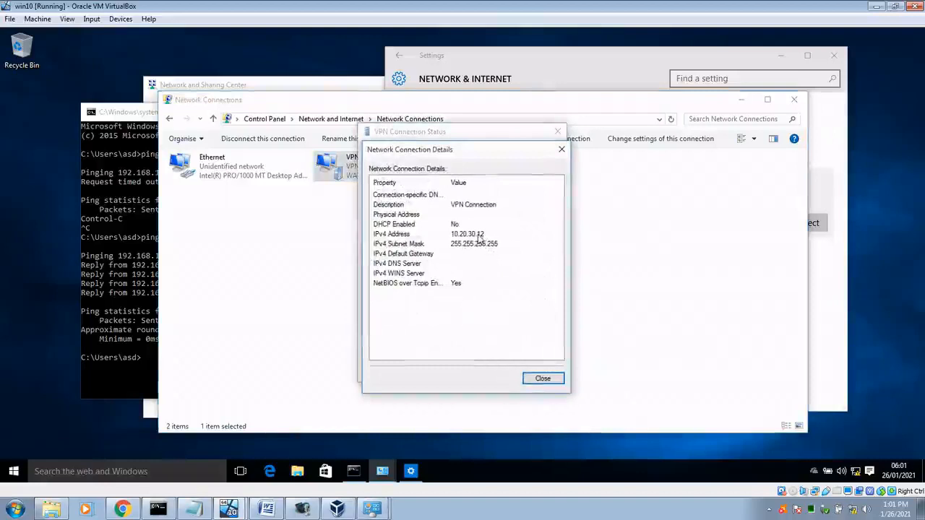
{"action": "left_click", "coordinate": [480, 236]}
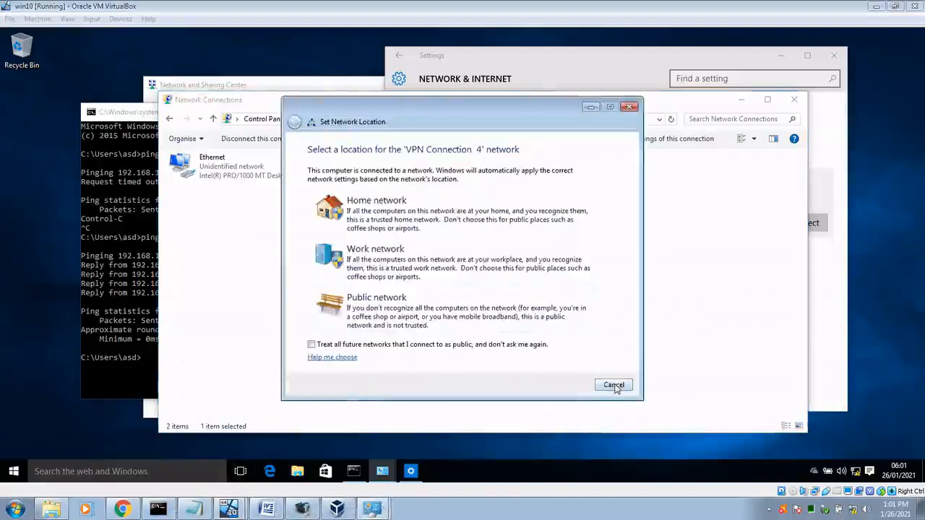
{"action": "left_click", "coordinate": [630, 107]}
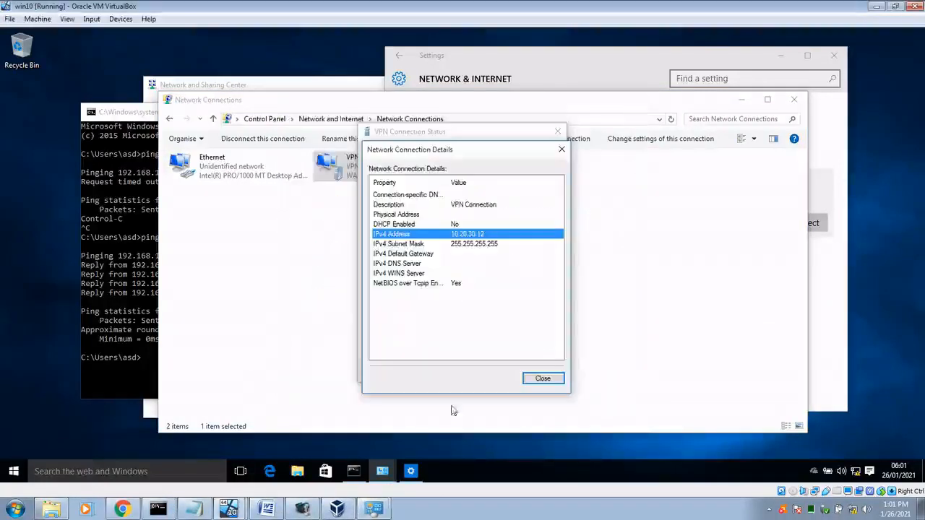
Step: Check the host's VPN details showing 10.20.30.11, then reselect the guest's IPv4 Address entry
{"action": "left_click", "coordinate": [385, 504]}
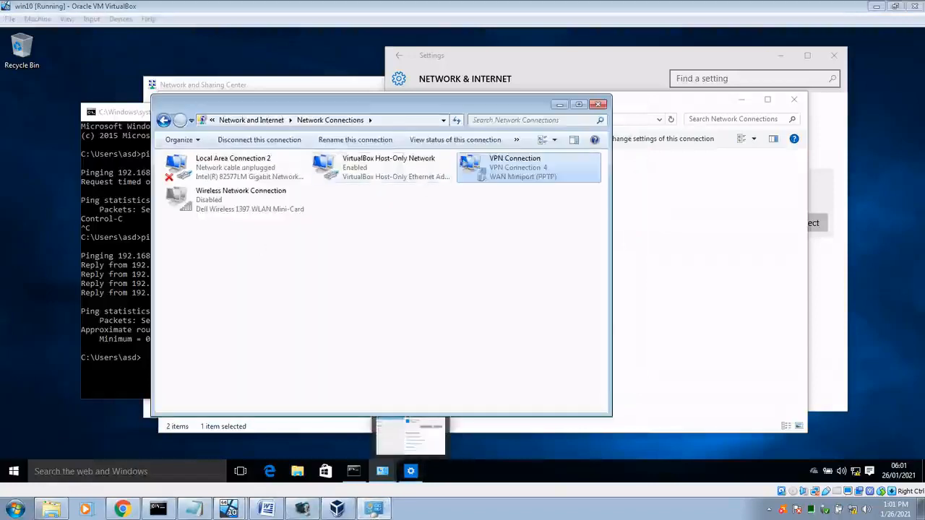
{"action": "double_click", "coordinate": [488, 182]}
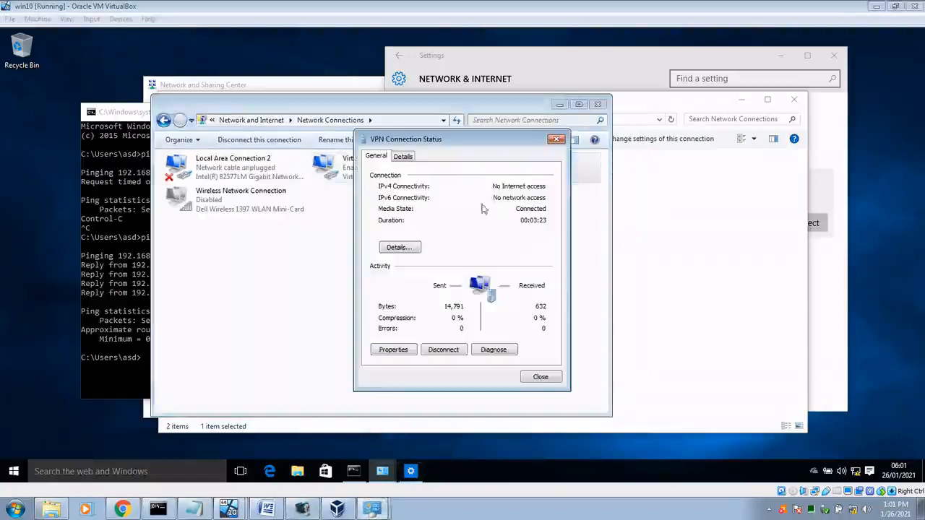
{"action": "left_click", "coordinate": [403, 245]}
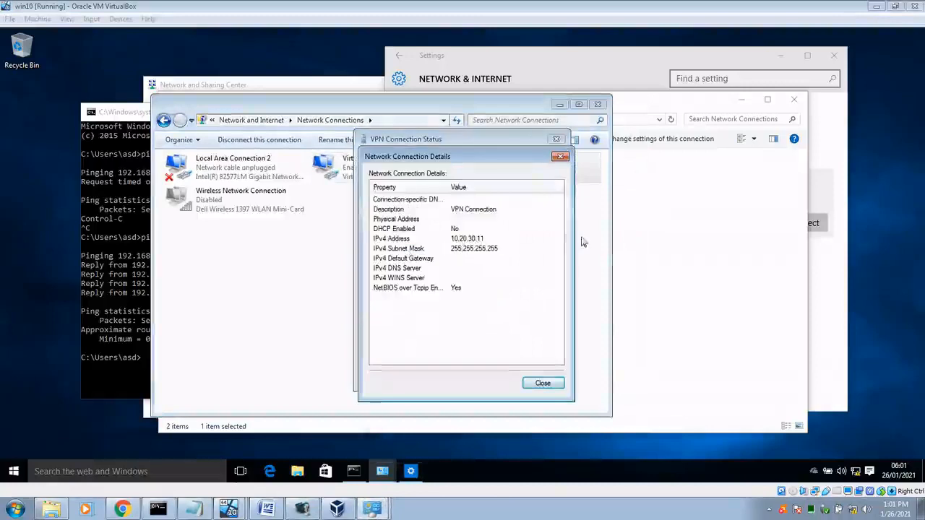
{"action": "left_click", "coordinate": [411, 472]}
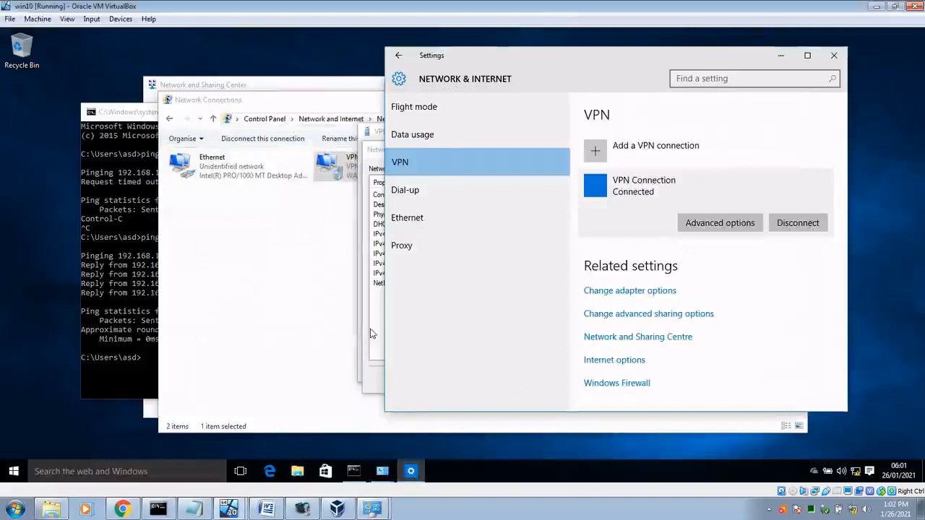
{"action": "left_click", "coordinate": [373, 333]}
{"action": "left_click", "coordinate": [471, 235]}
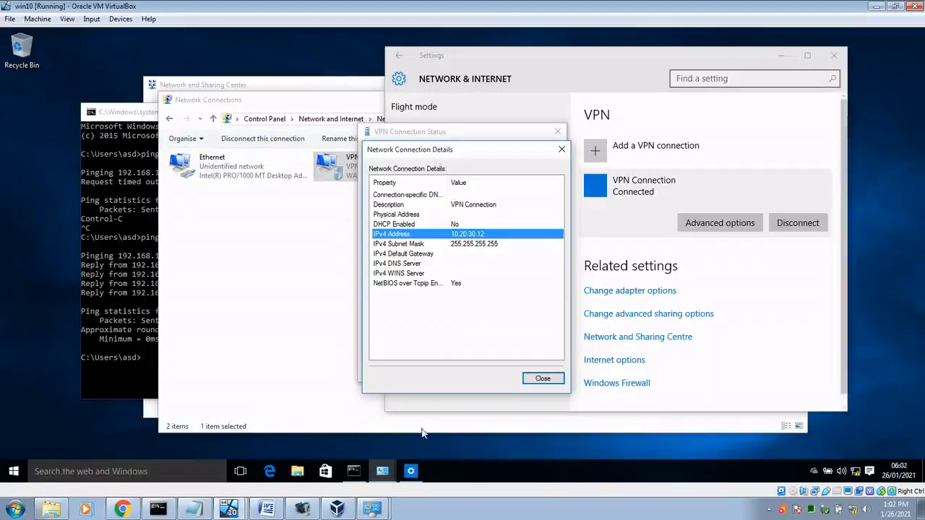
Step: Ping the guest's VPN address 10.20.30.12 from the host command prompt, stopping after no replies
{"action": "left_click", "coordinate": [165, 507]}
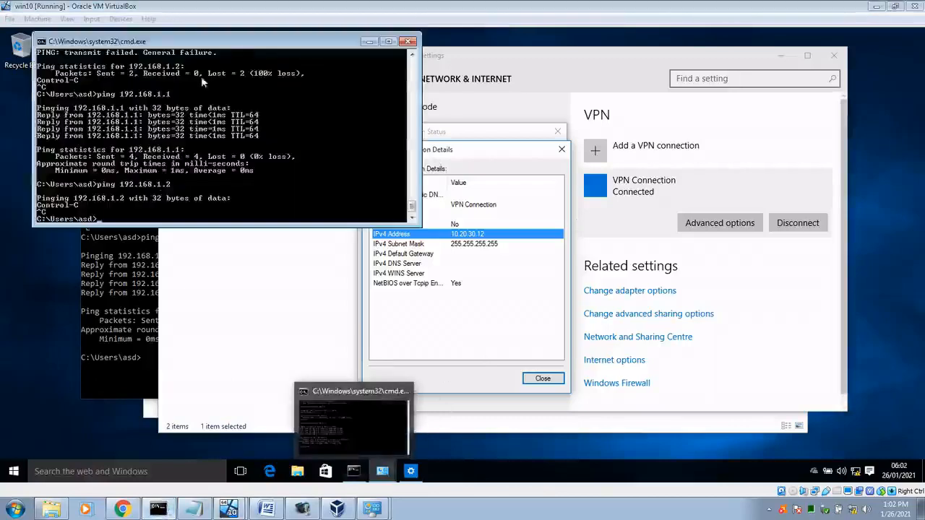
{"action": "left_click_drag", "start_coordinate": [235, 44], "coordinate": [278, 45]}
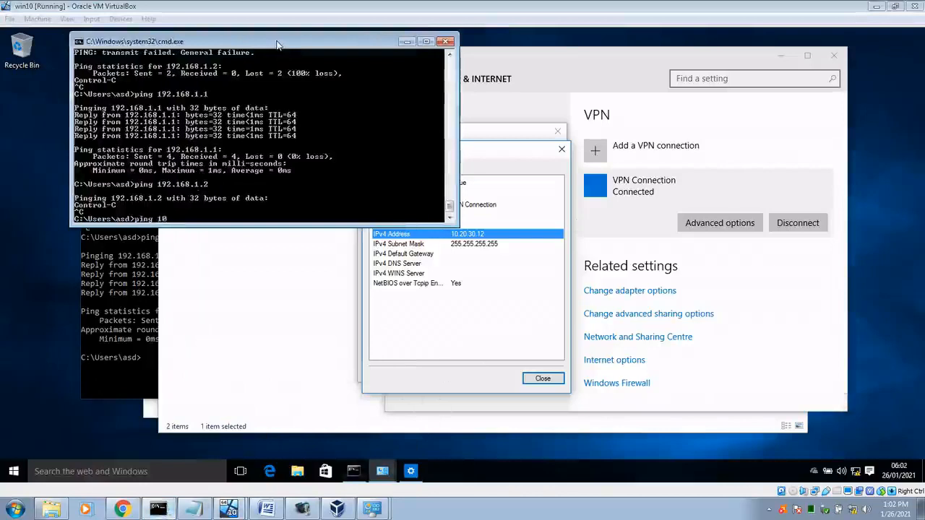
{"action": "type", "text": "0.30."}
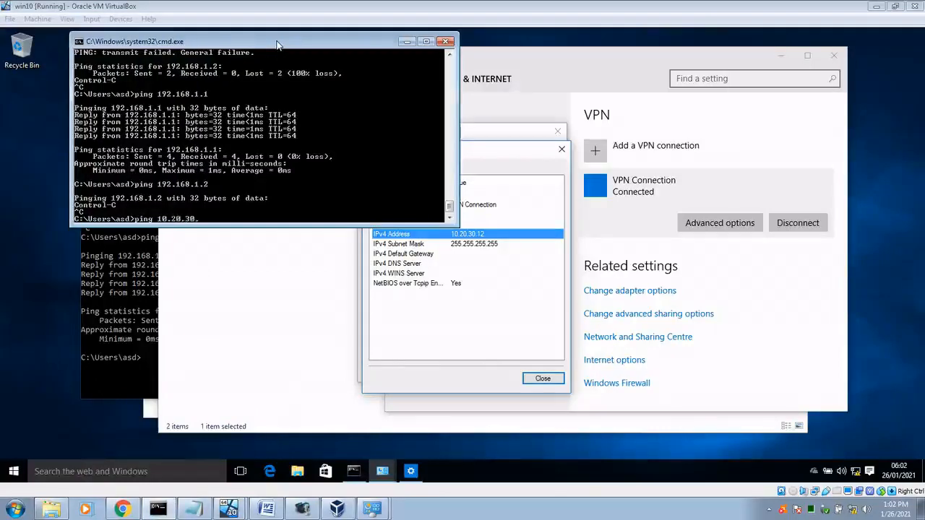
{"action": "type", "text": "12"}
{"action": "key", "text": "Return"}
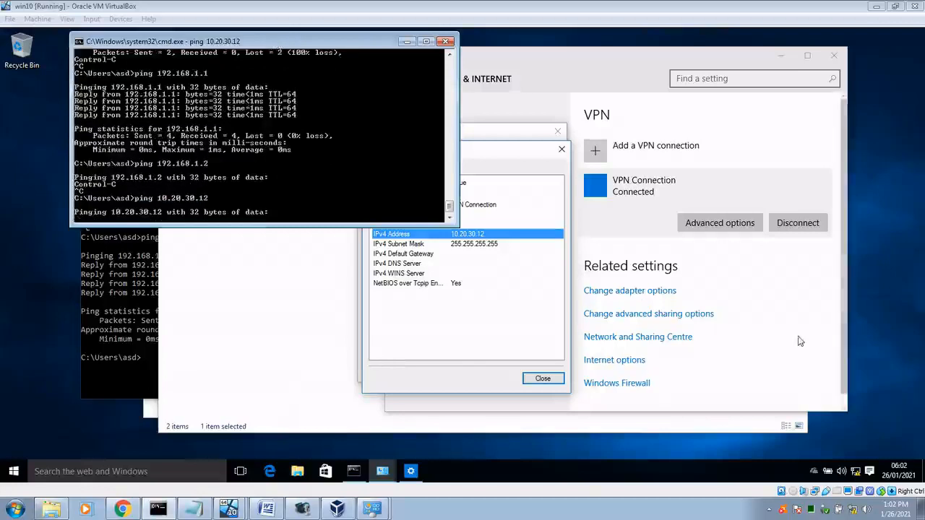
{"action": "key", "text": "ctrl+c"}
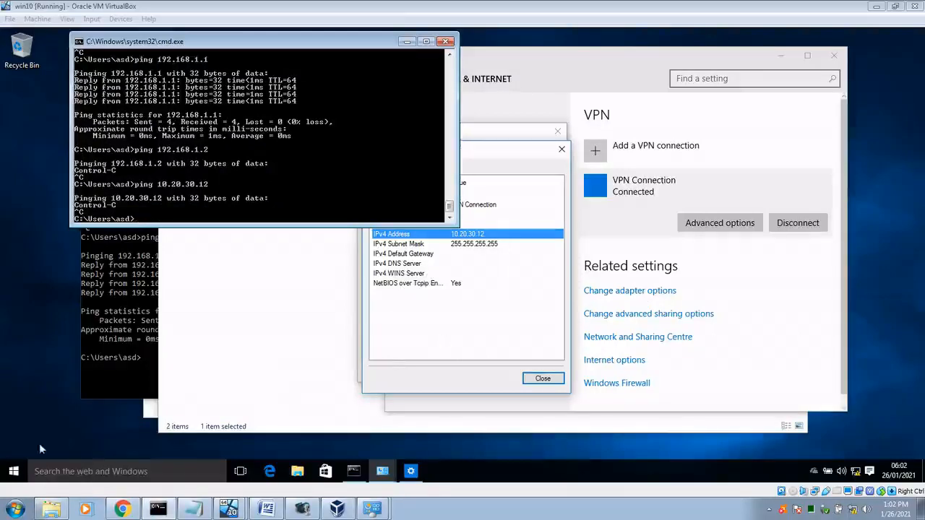
{"action": "left_click", "coordinate": [12, 473]}
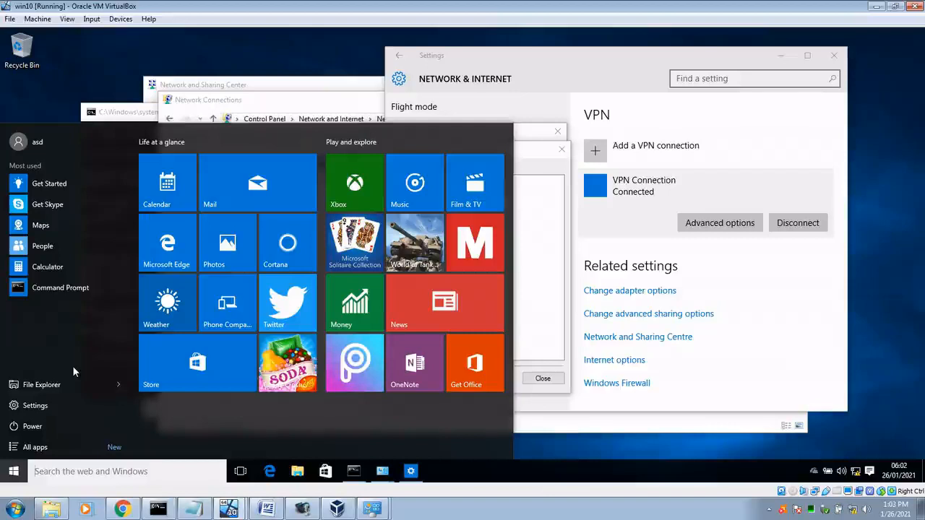
Step: In the guest's Control Panel, confirm Windows Firewall is off for private and public networks
{"action": "type", "text": "con"}
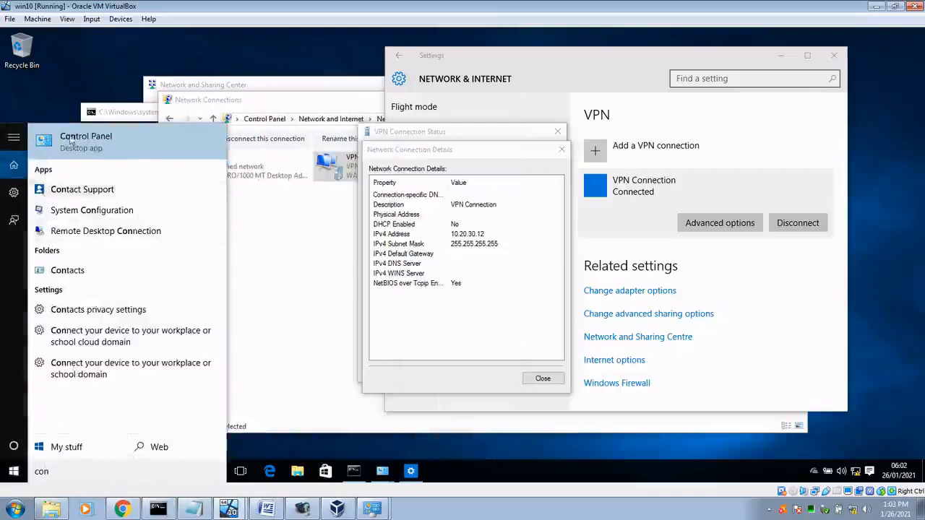
{"action": "left_click", "coordinate": [72, 136]}
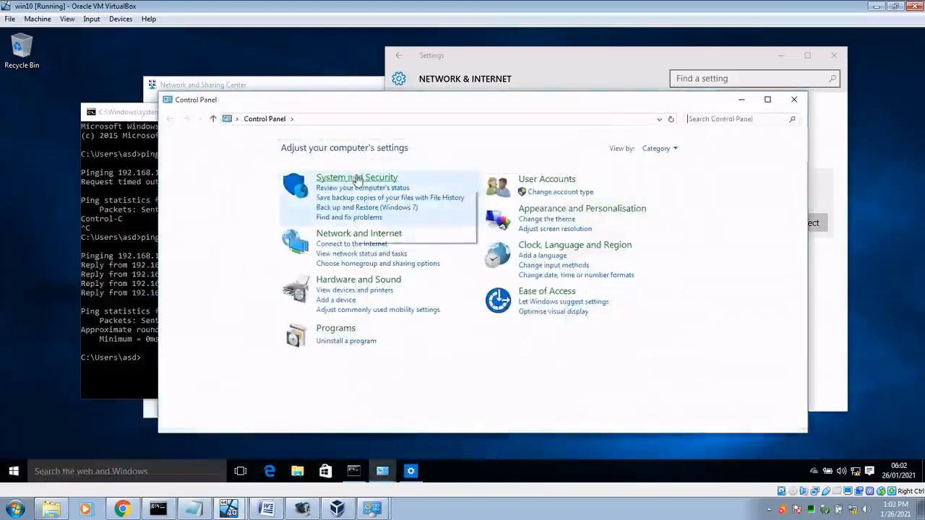
{"action": "left_click", "coordinate": [353, 179]}
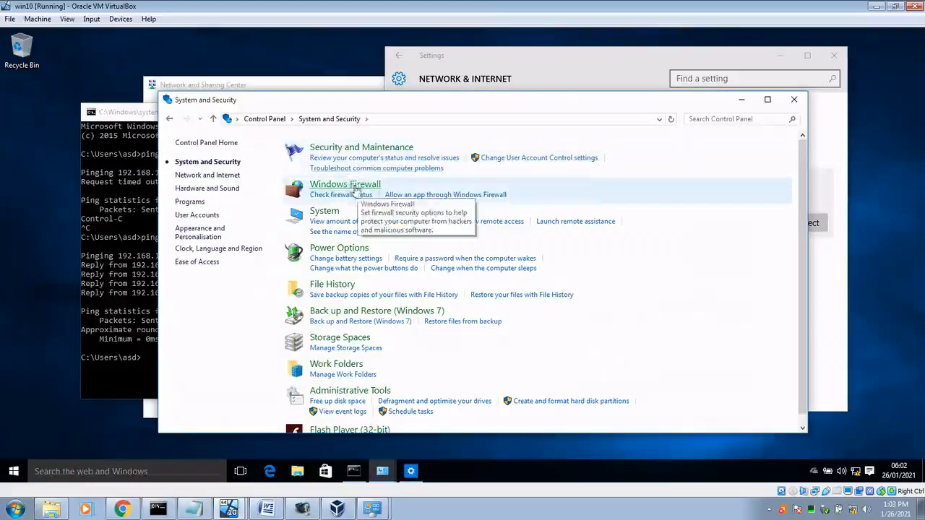
{"action": "left_click", "coordinate": [352, 186]}
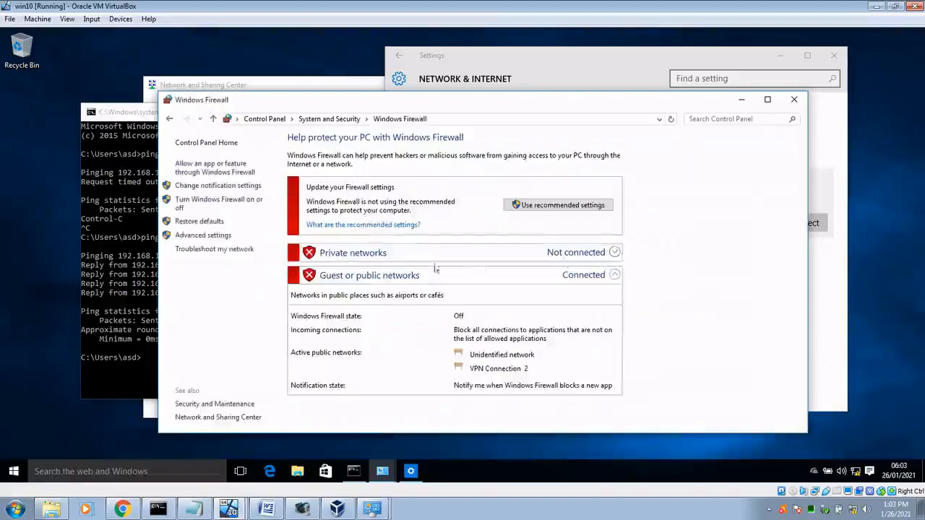
{"action": "left_click", "coordinate": [217, 204]}
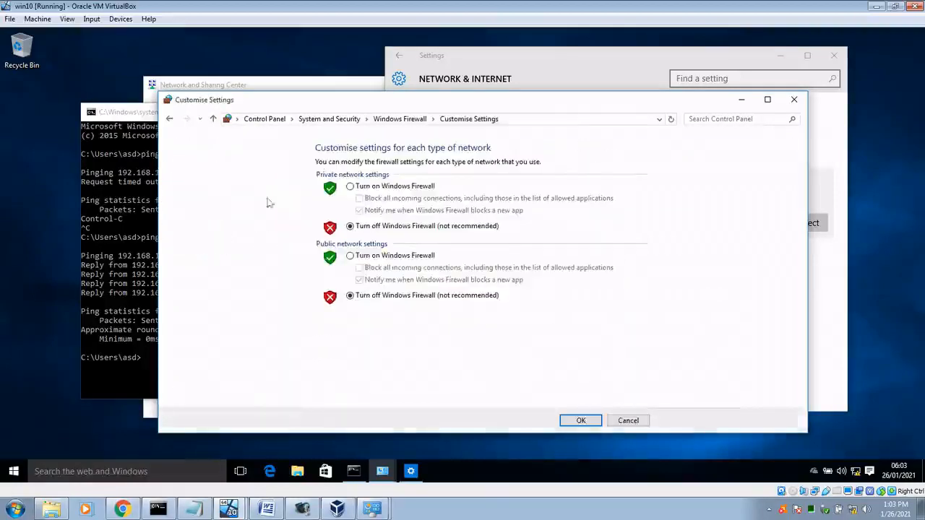
{"action": "left_click", "coordinate": [370, 228]}
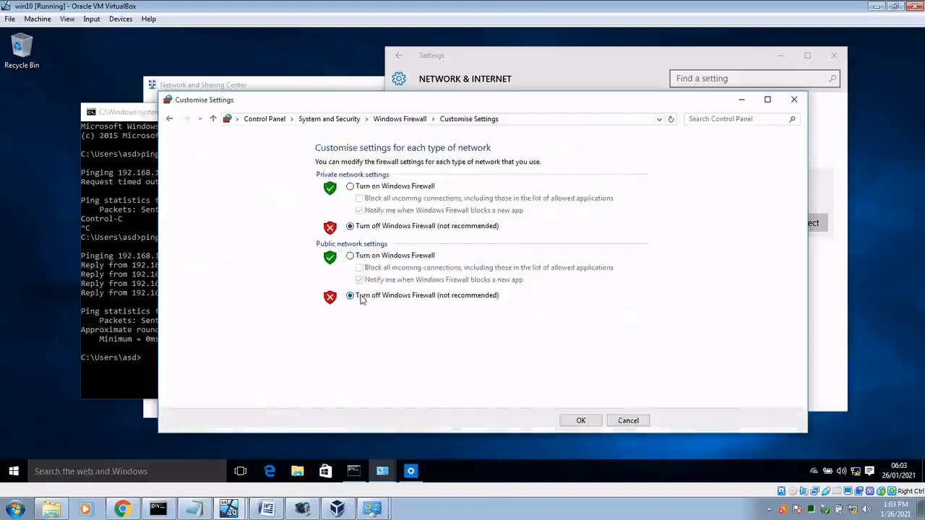
{"action": "left_click", "coordinate": [579, 421]}
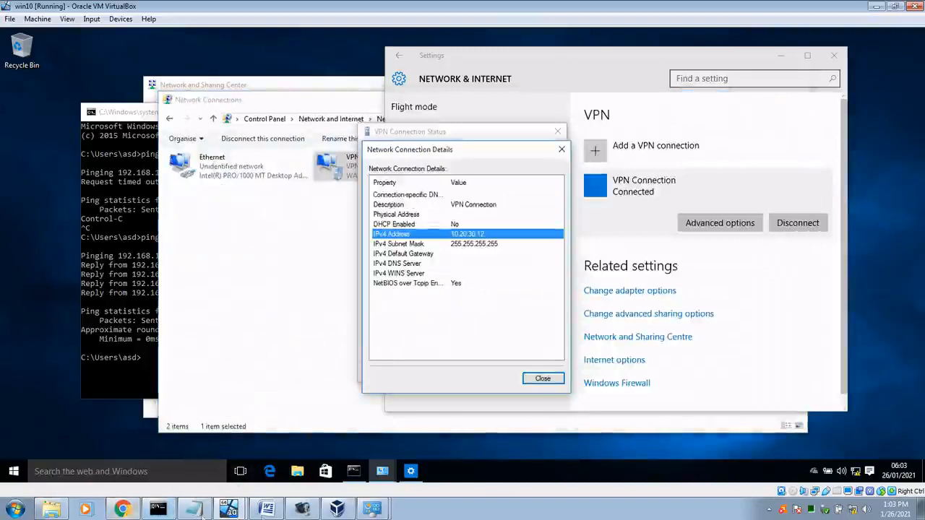
Step: Confirm the host's Windows Firewall is off for both private and public networks
{"action": "left_click", "coordinate": [16, 509]}
{"action": "left_click", "coordinate": [180, 375]}
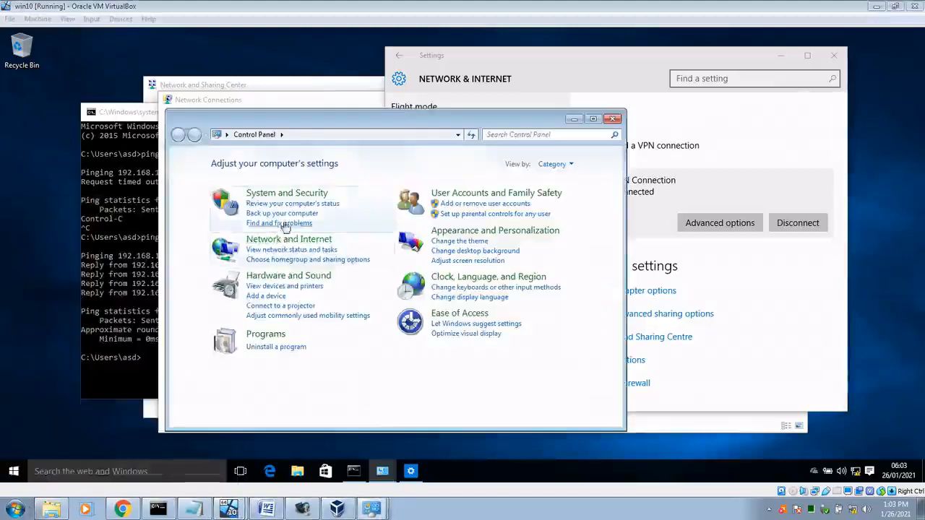
{"action": "left_click", "coordinate": [288, 195]}
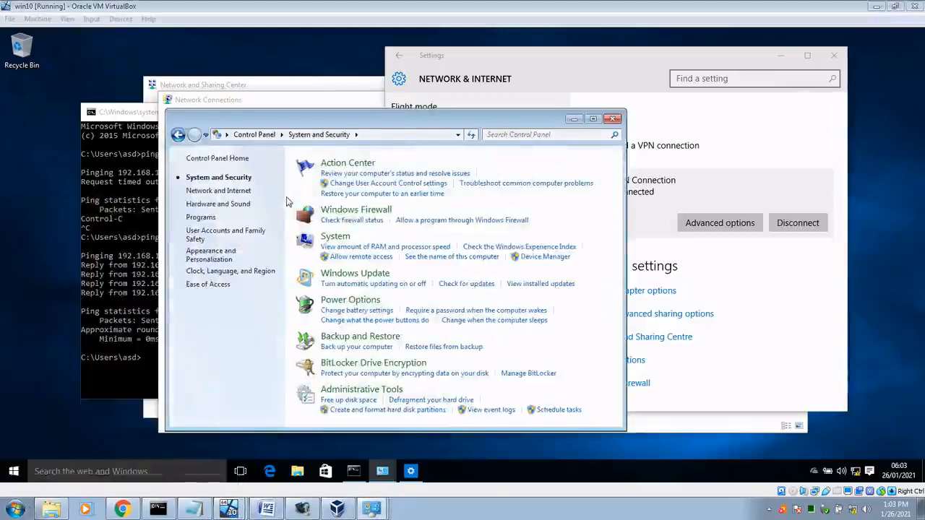
{"action": "left_click", "coordinate": [335, 214]}
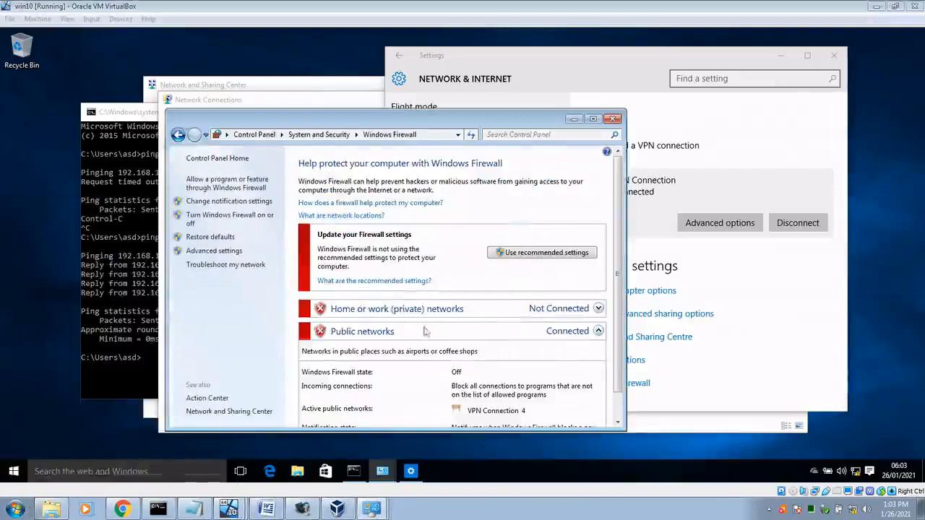
{"action": "left_click", "coordinate": [227, 217]}
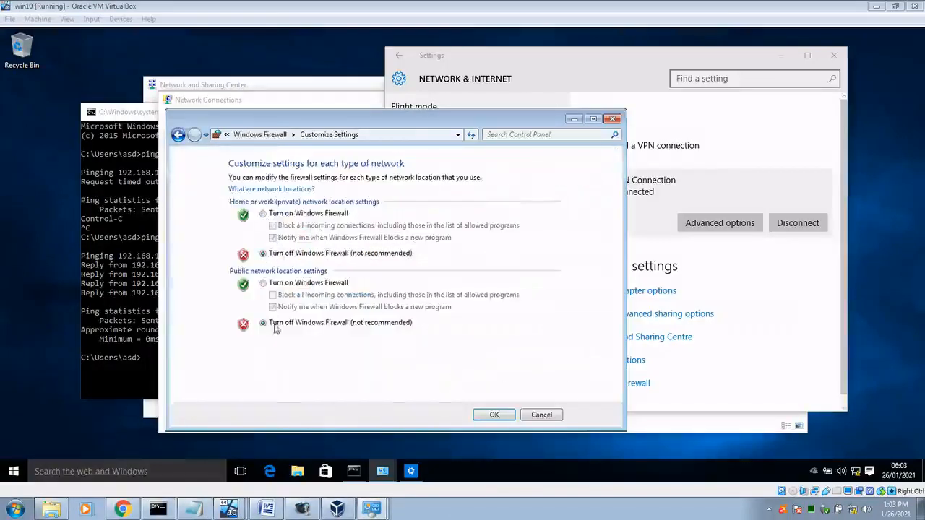
{"action": "left_click", "coordinate": [494, 414]}
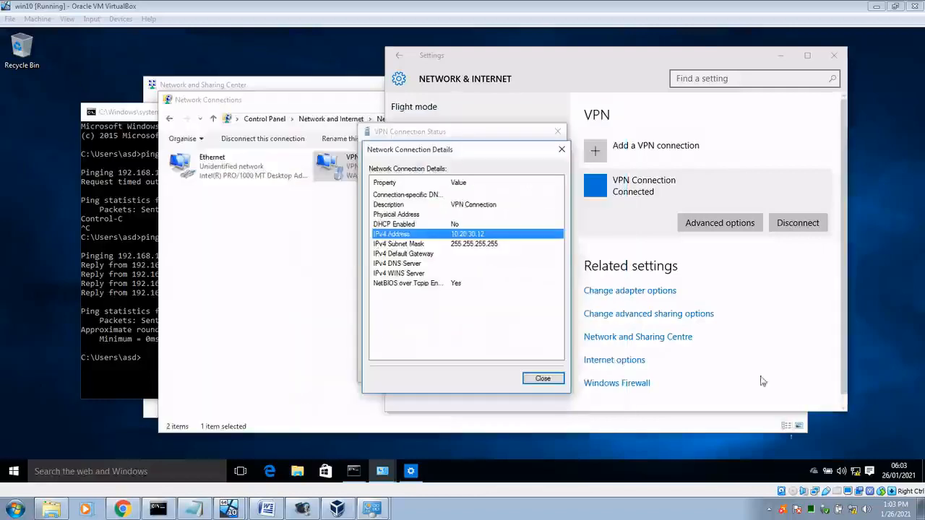
Step: Show Avast's shields control options, which list all seven shields disabled
{"action": "left_click", "coordinate": [769, 510]}
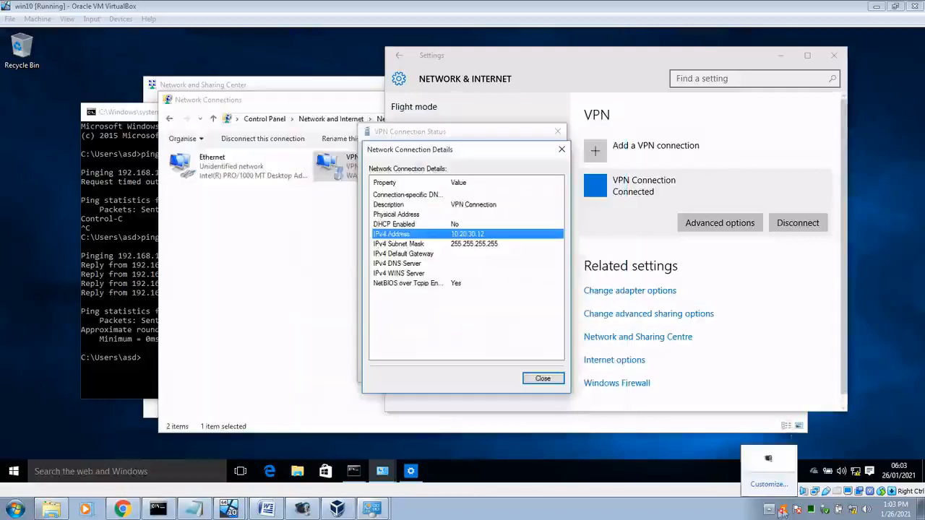
{"action": "right_click", "coordinate": [784, 511]}
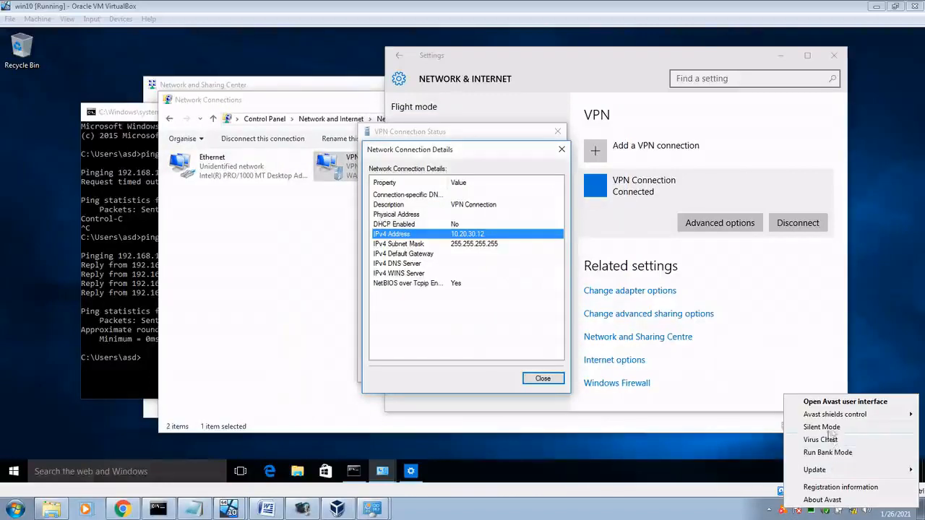
{"action": "mouse_move", "coordinate": [839, 418]}
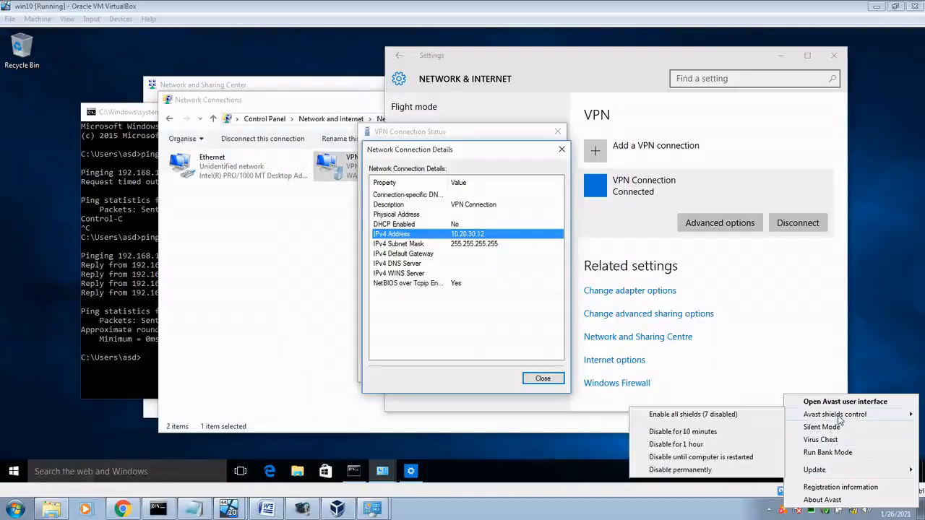
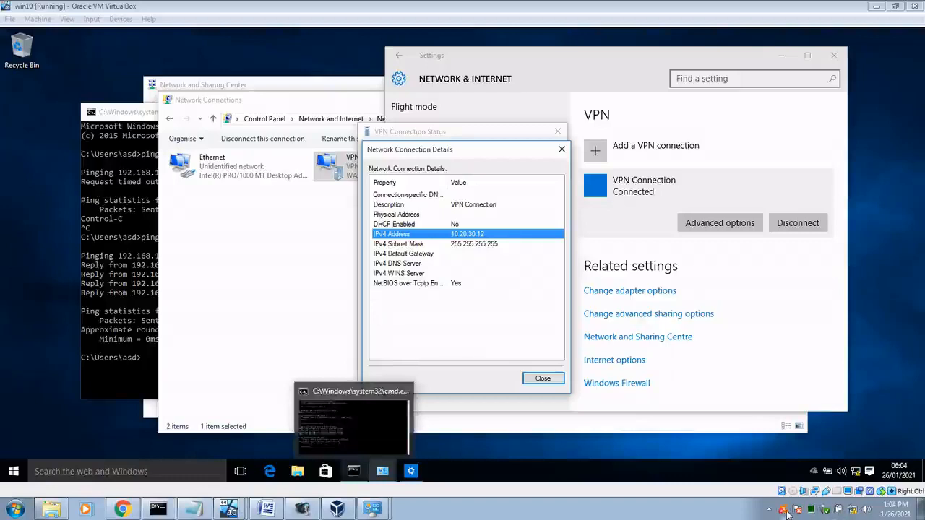
Step: Check Avast from the tray, then close the VM's VPN Network Connection Details dialog
{"action": "left_click", "coordinate": [771, 510]}
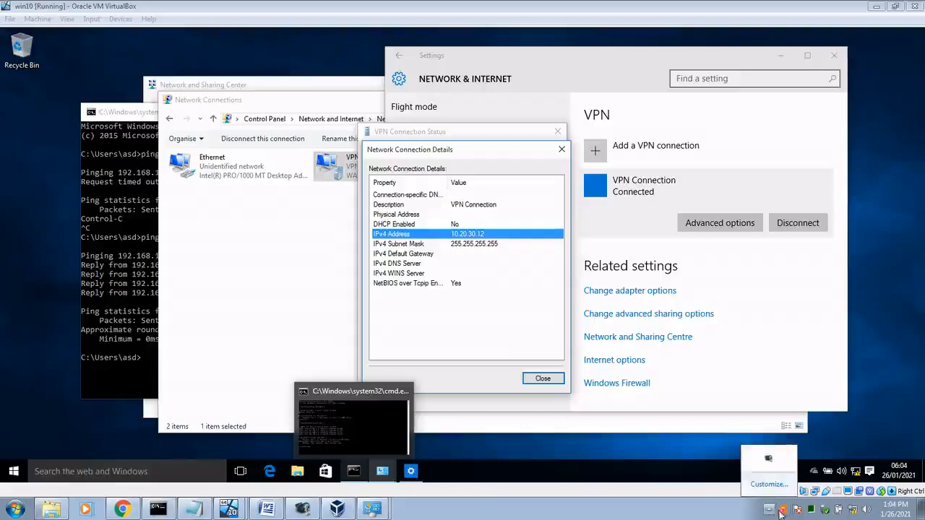
{"action": "left_click", "coordinate": [781, 513]}
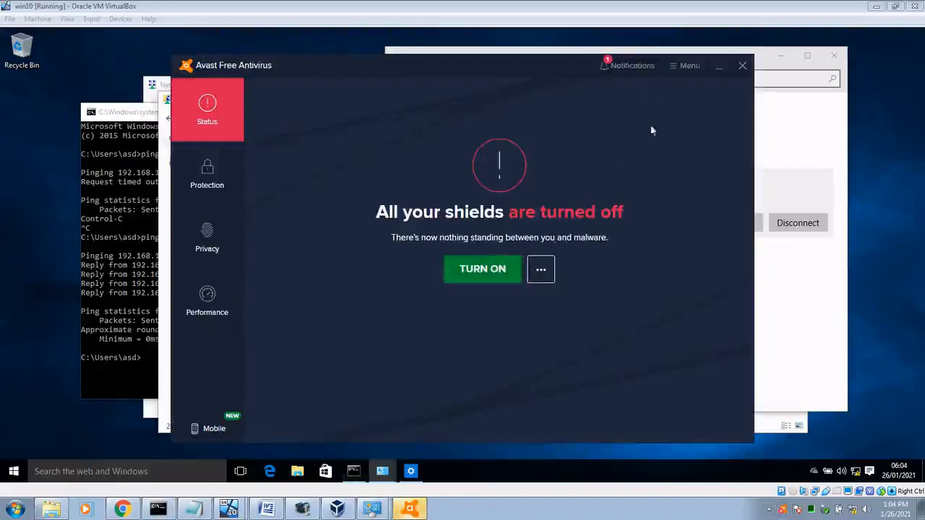
{"action": "left_click", "coordinate": [743, 66]}
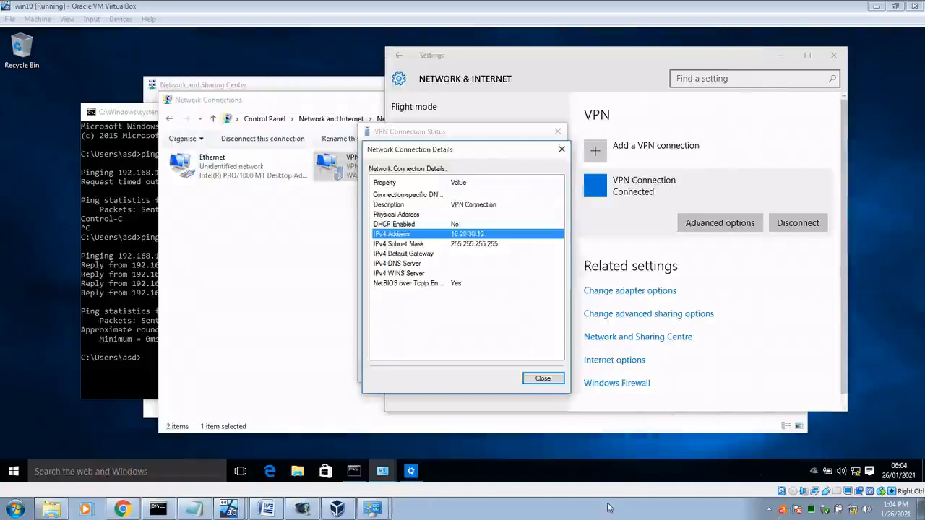
{"action": "left_click", "coordinate": [549, 379]}
{"action": "left_click", "coordinate": [547, 380]}
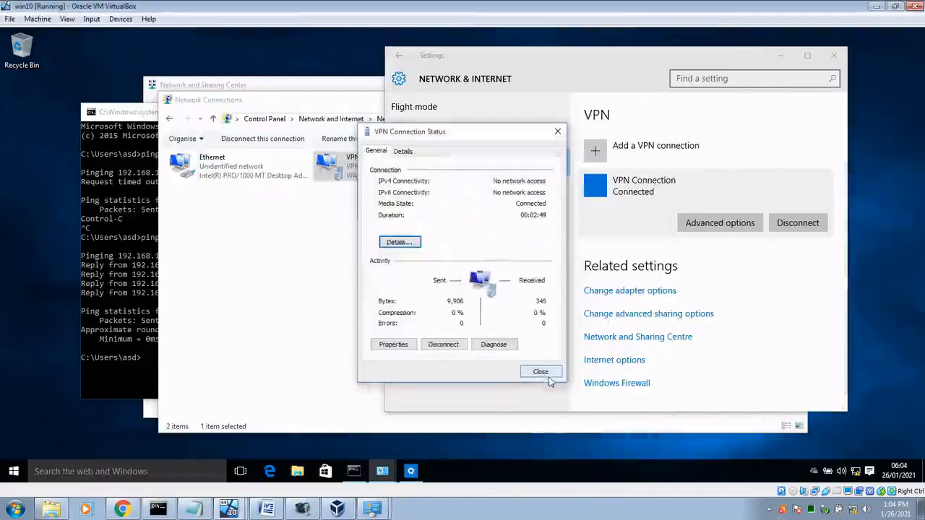
Step: Rerun ping 10.20.30.12 in the host Command Prompt and stop it when no replies come
{"action": "left_click", "coordinate": [155, 510]}
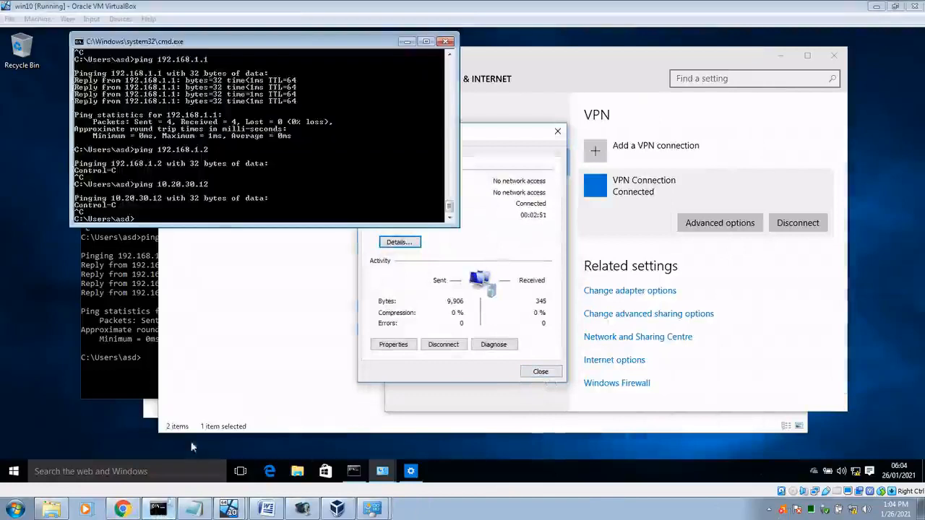
{"action": "key", "text": "Up"}
{"action": "key", "text": "Return"}
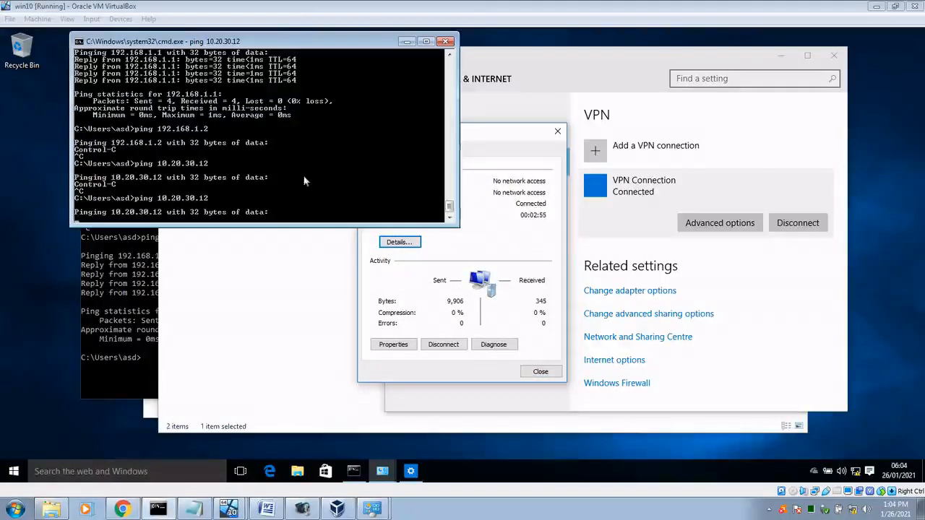
{"action": "key", "text": "ctrl+c"}
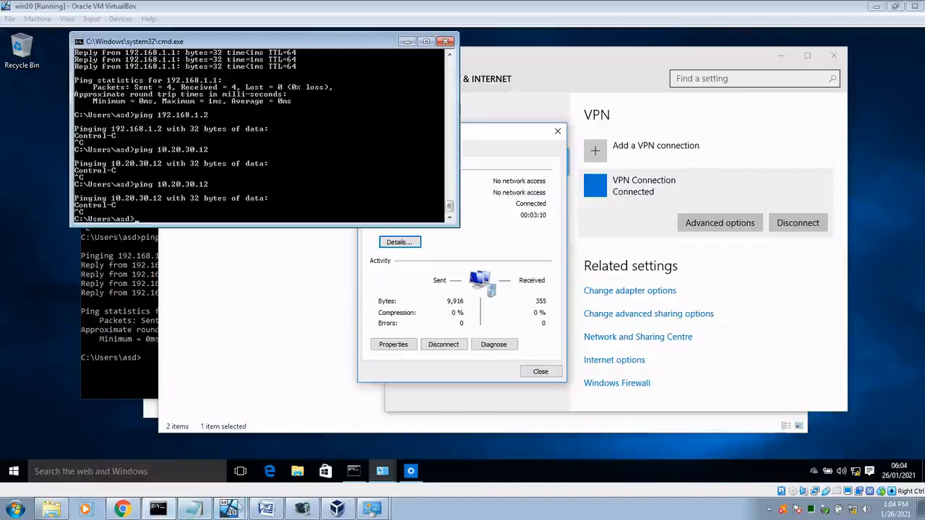
{"action": "left_click", "coordinate": [194, 509]}
{"action": "left_click", "coordinate": [34, 140]}
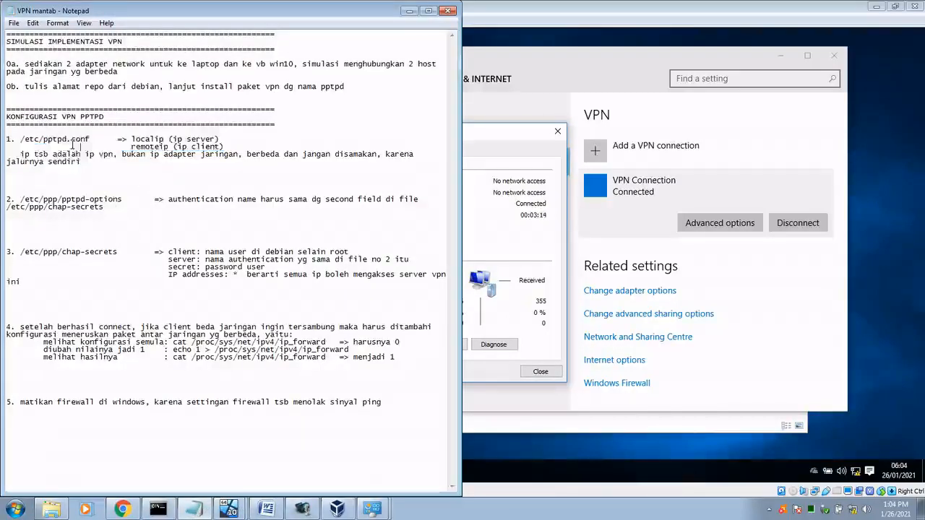
{"action": "left_click", "coordinate": [60, 298], "text": "shift"}
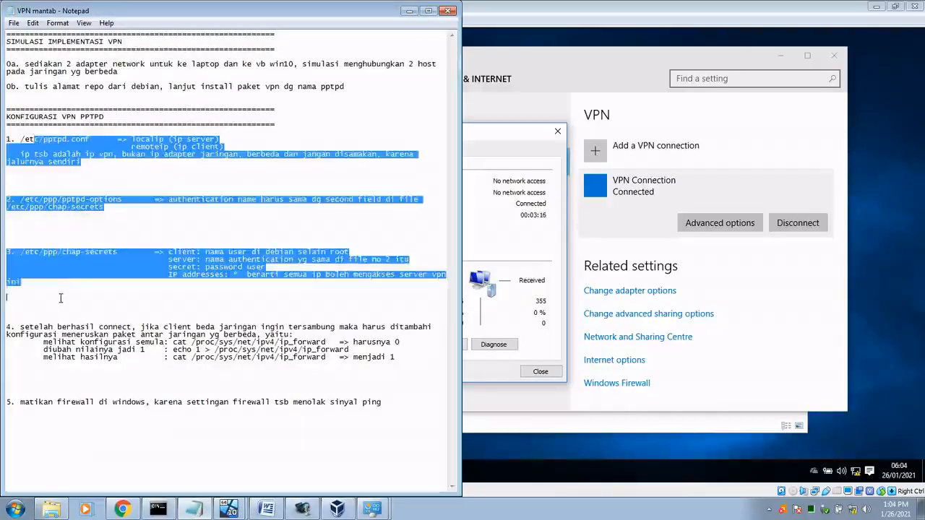
{"action": "left_click_drag", "start_coordinate": [61, 298], "coordinate": [82, 275]}
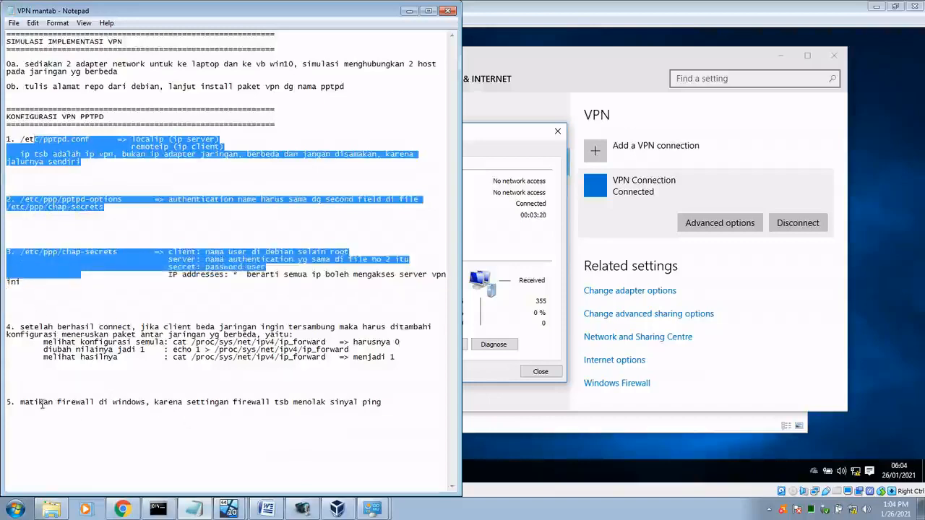
{"action": "left_click_drag", "start_coordinate": [39, 402], "coordinate": [395, 409]}
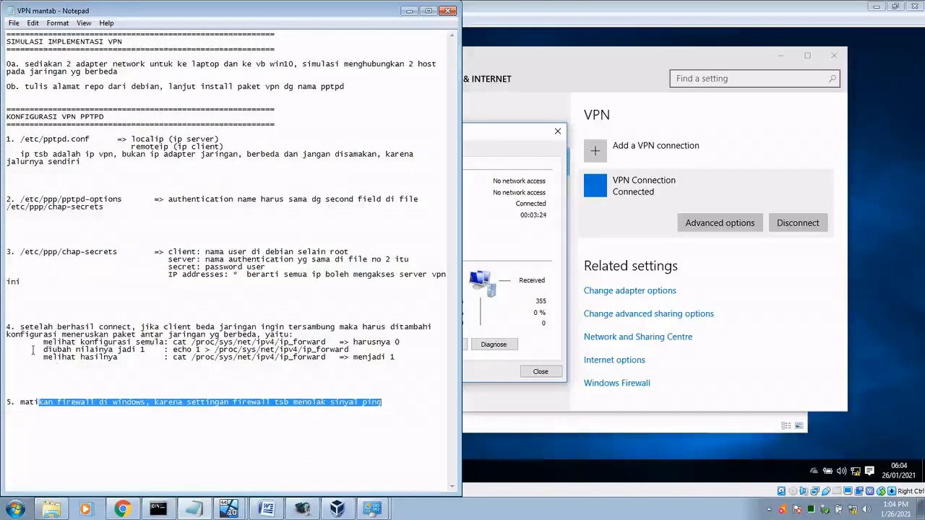
{"action": "left_click_drag", "start_coordinate": [48, 327], "coordinate": [197, 358]}
{"action": "left_click", "coordinate": [254, 357]}
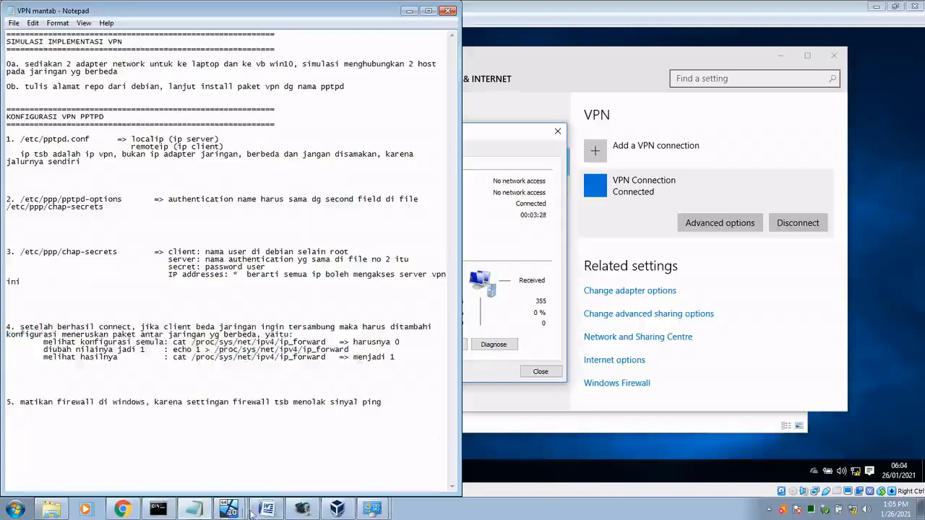
Step: Clear the Debian terminal and check /proc/sys/net/ipv4/ip_forward, which reads 0
{"action": "left_click", "coordinate": [194, 509]}
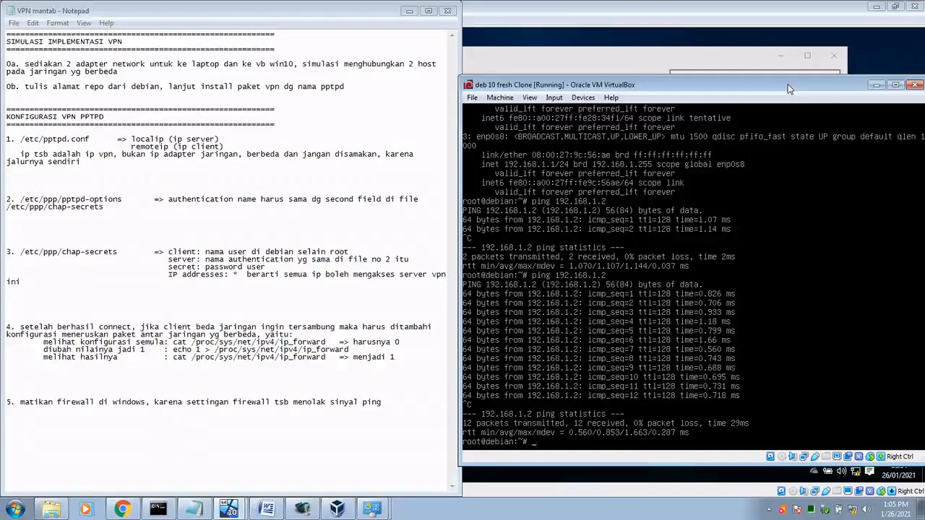
{"action": "type", "text": "ca"}
{"action": "key", "text": "BackSpace"}
{"action": "key", "text": "BackSpace"}
{"action": "key", "text": "BackSpace"}
{"action": "type", "text": "clear"}
{"action": "key", "text": "Return"}
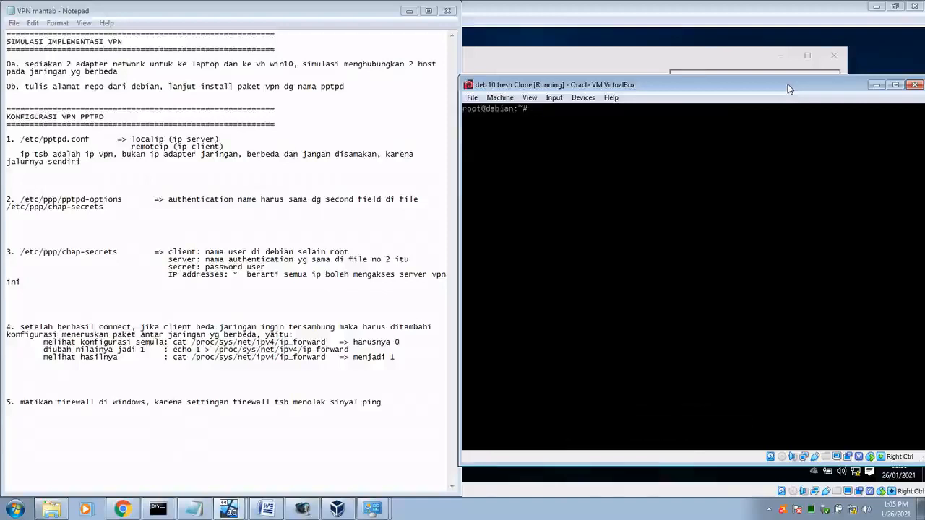
{"action": "type", "text": "cat /proc/sys"}
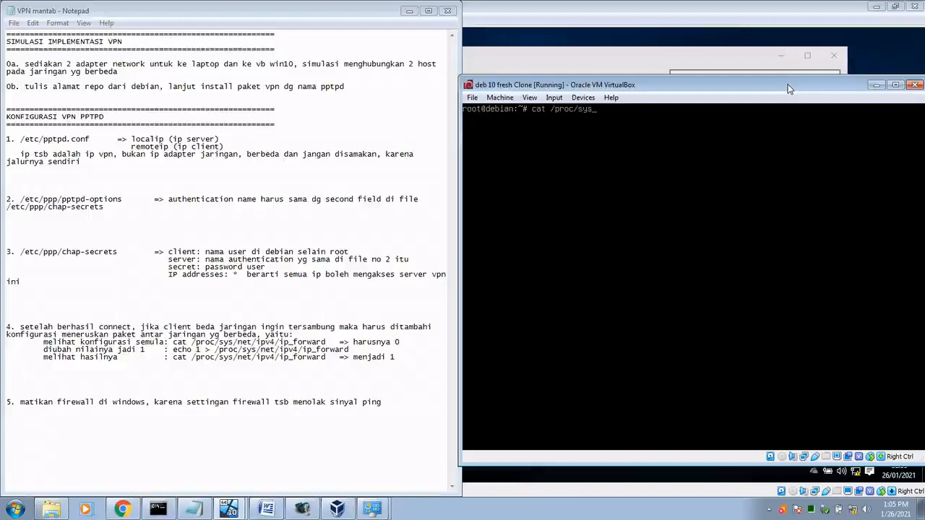
{"action": "type", "text": "/net/ipv4/ip_forward"}
{"action": "key", "text": "Return"}
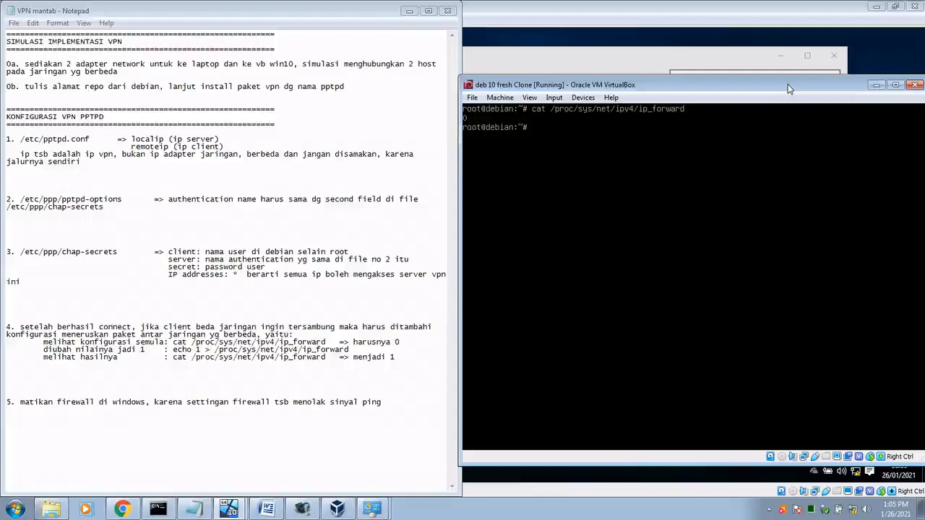
Step: Write 1 into /proc/sys/net/ipv4/ip_forward with echo and confirm it now reads 1
{"action": "key", "text": "Up"}
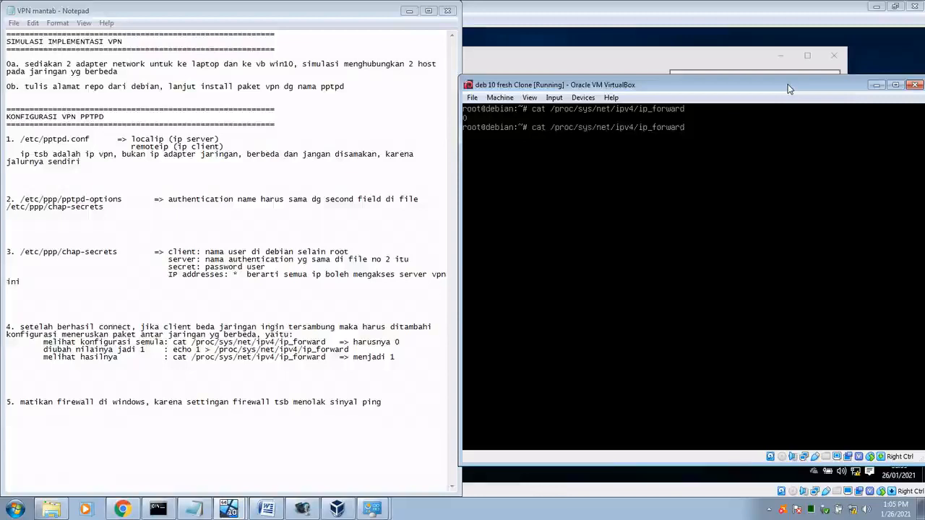
{"action": "key", "text": "Home"}
{"action": "key", "text": "Delete"}
{"action": "key", "text": "Delete"}
{"action": "key", "text": "Delete"}
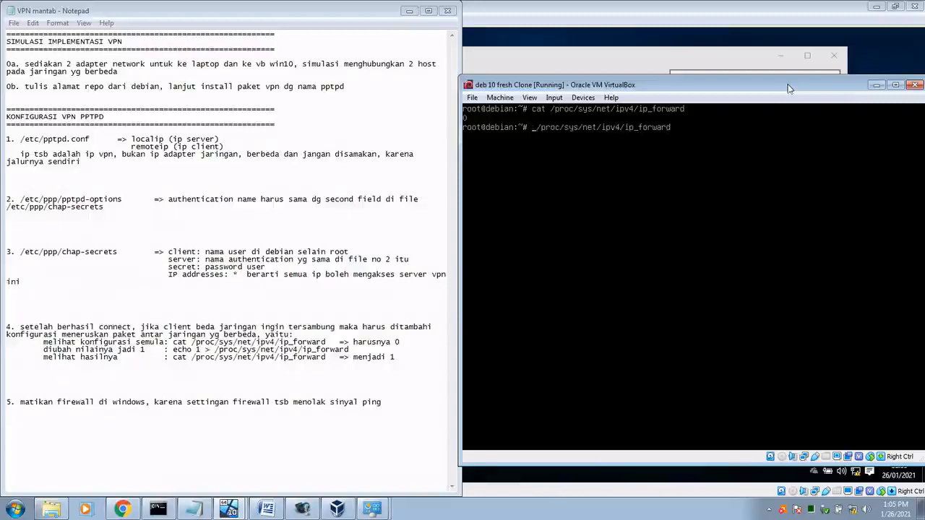
{"action": "type", "text": "ec "}
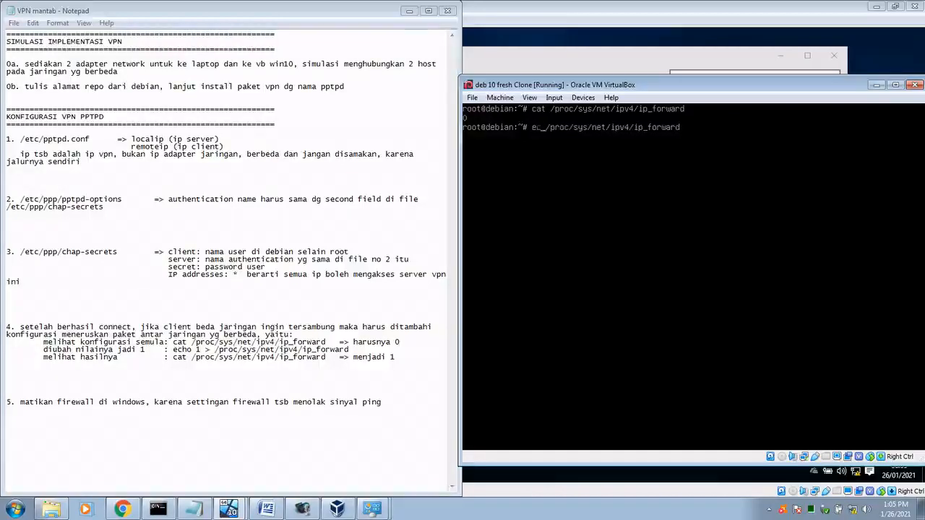
{"action": "type", "text": "ho"}
{"action": "type", "text": " 1"}
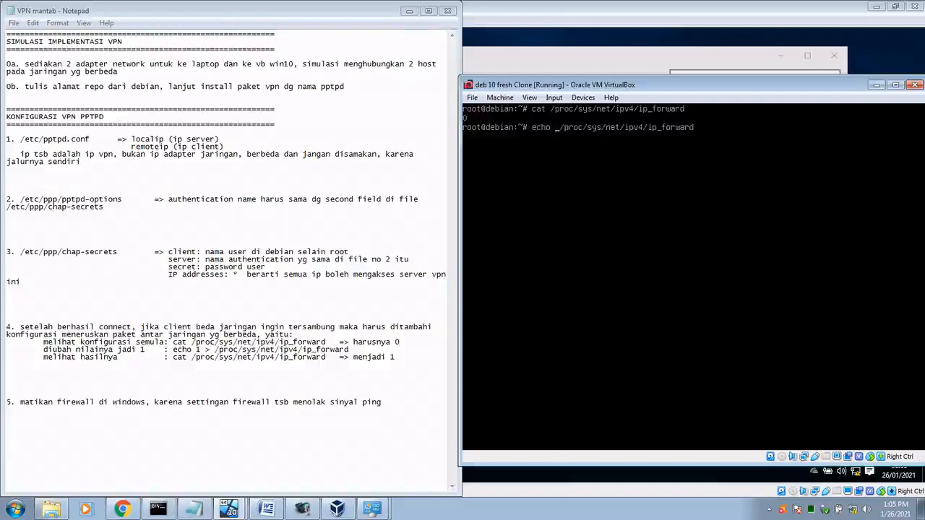
{"action": "type", "text": ">"}
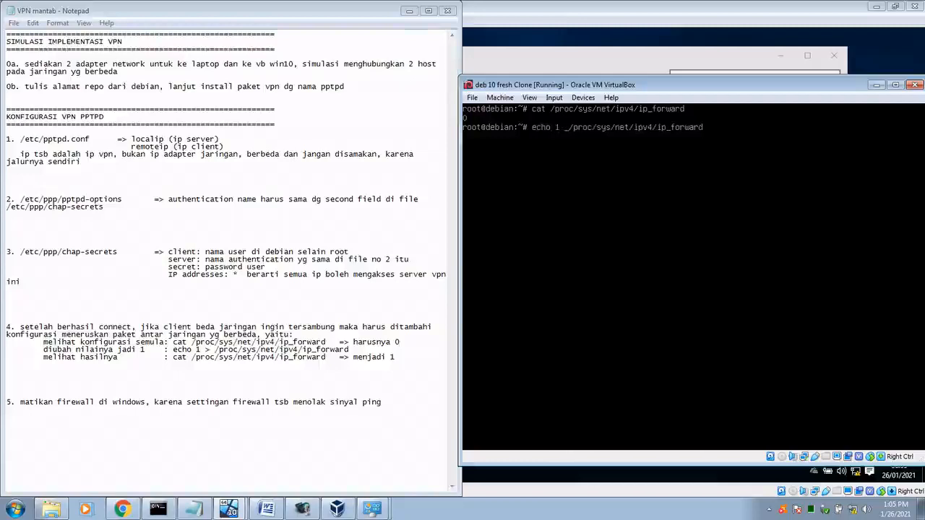
{"action": "type", "text": ">"}
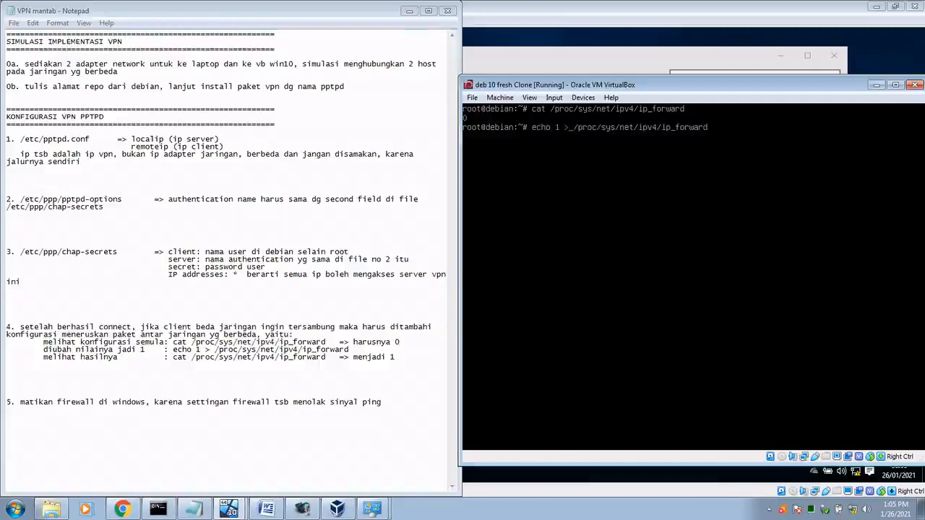
{"action": "key", "text": "Return"}
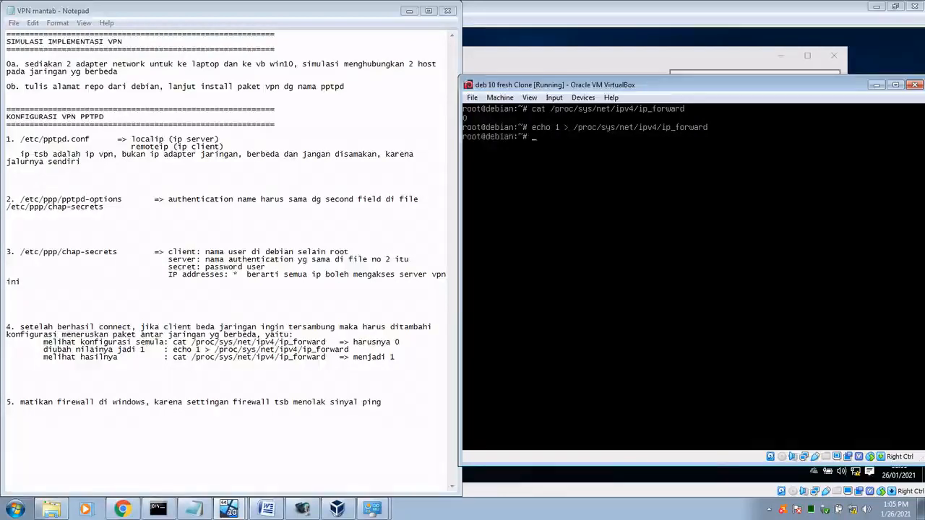
{"action": "key", "text": "Up"}
{"action": "key", "text": "Up"}
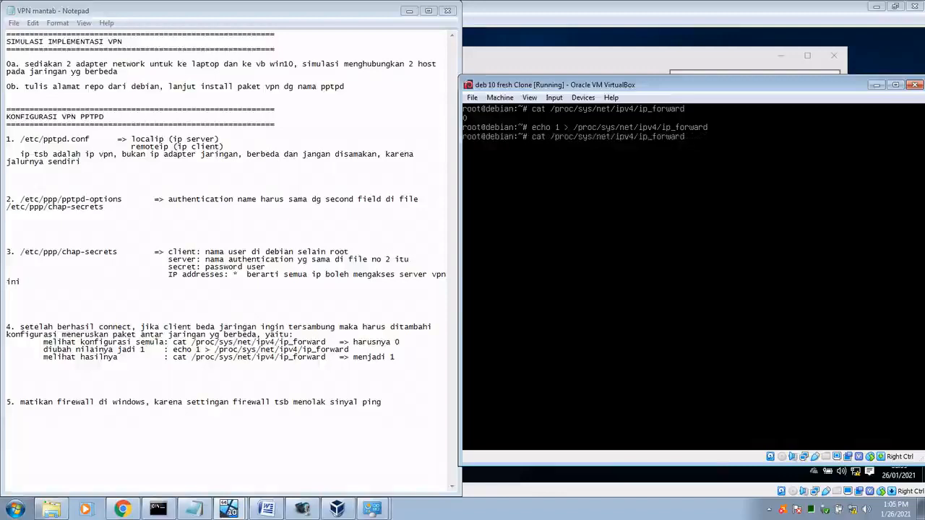
{"action": "key", "text": "Return"}
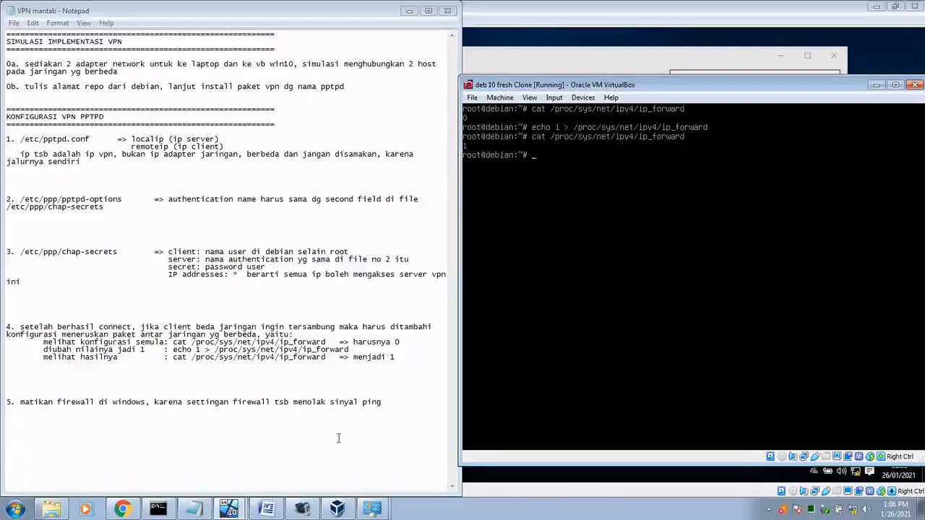
Step: Re-ping 10.20.30.12 from the host Command Prompt
{"action": "left_click", "coordinate": [157, 509]}
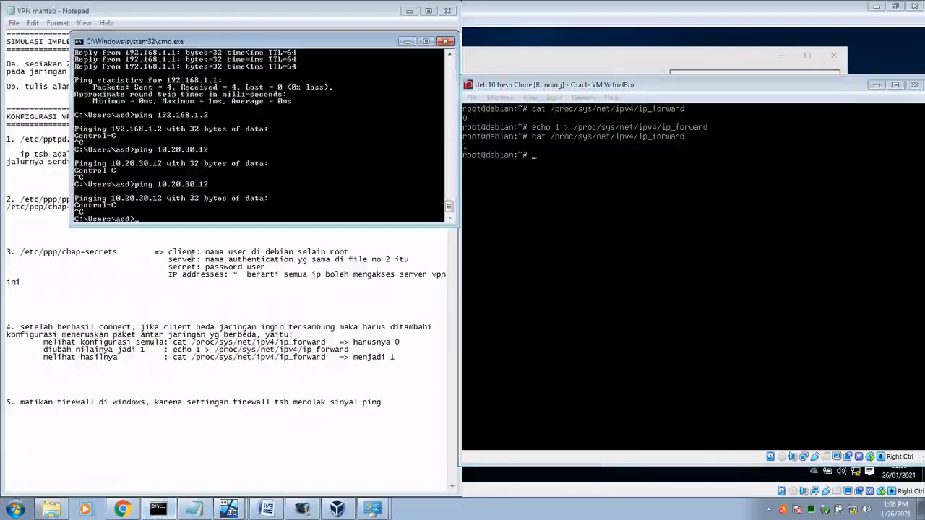
{"action": "key", "text": "Up"}
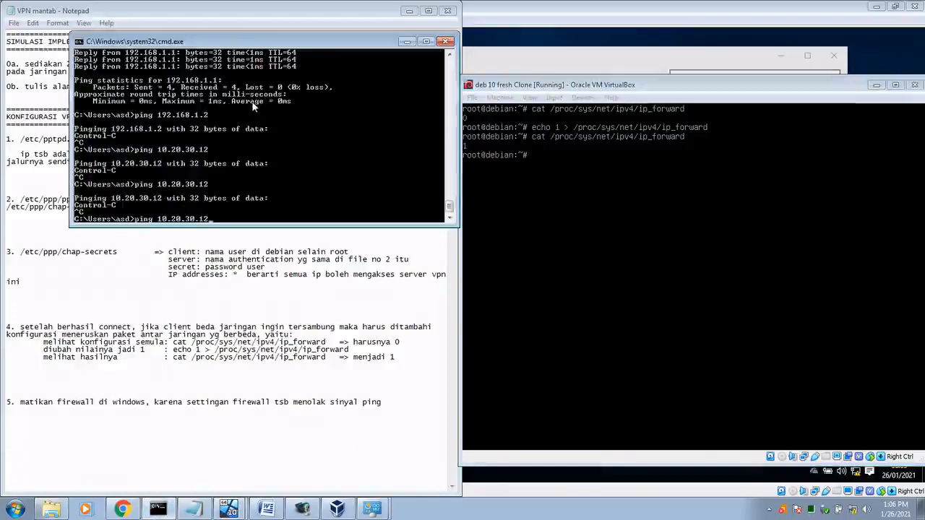
{"action": "key", "text": "Return"}
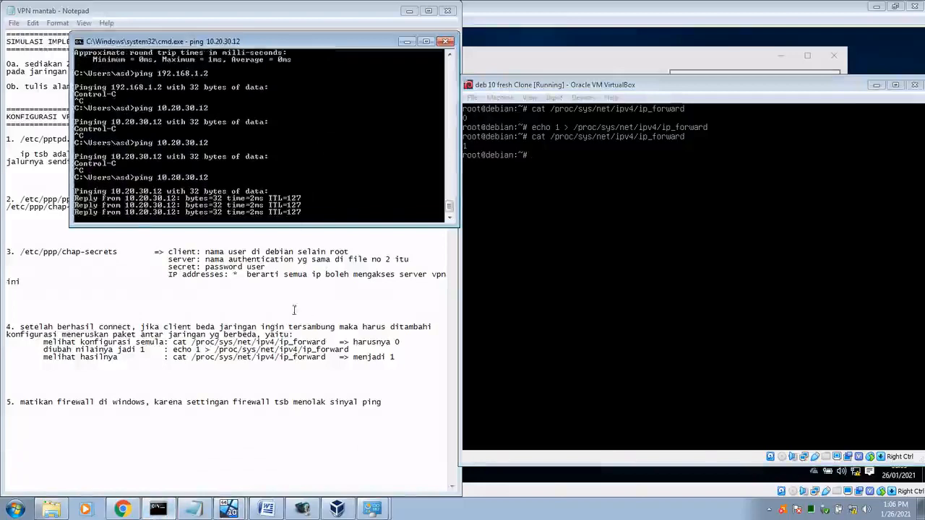
Step: Check the win10 VM's VPN details showing IPv4 address 10.20.30.12
{"action": "left_click", "coordinate": [229, 508]}
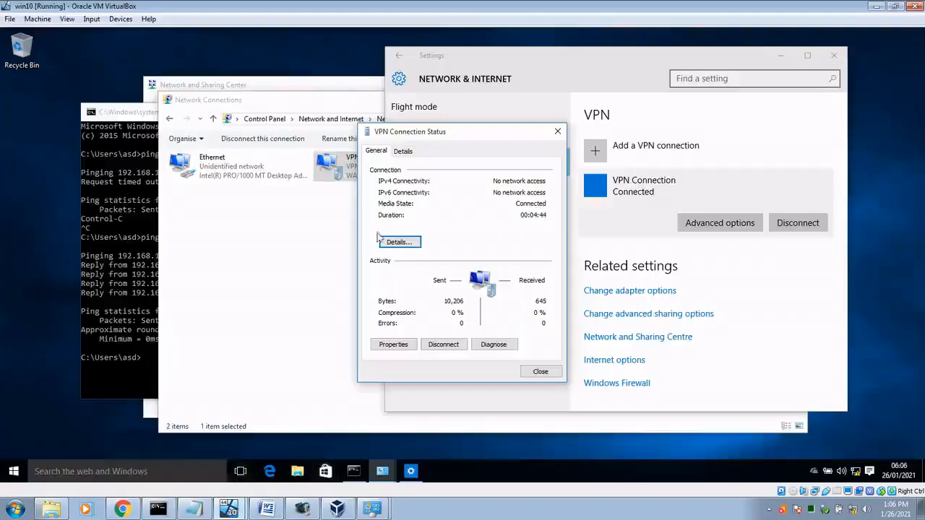
{"action": "left_click", "coordinate": [400, 242]}
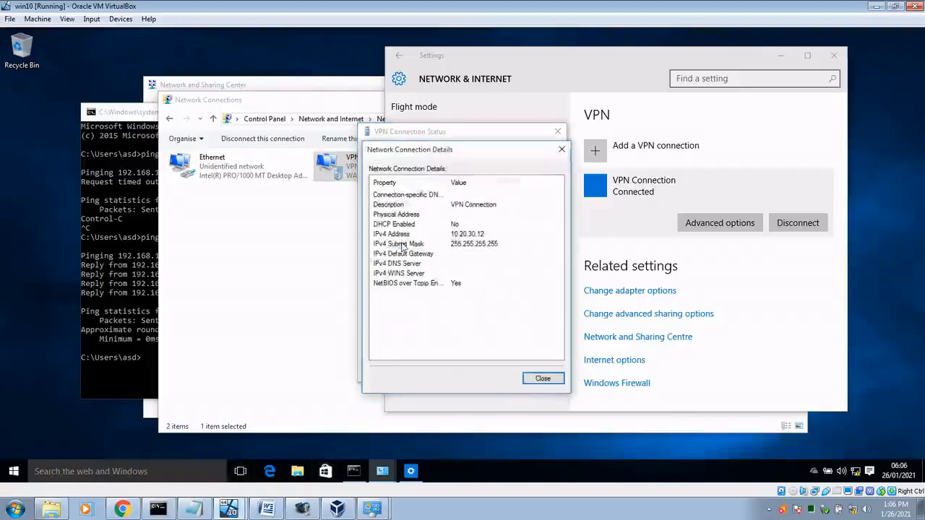
{"action": "left_click", "coordinate": [487, 235]}
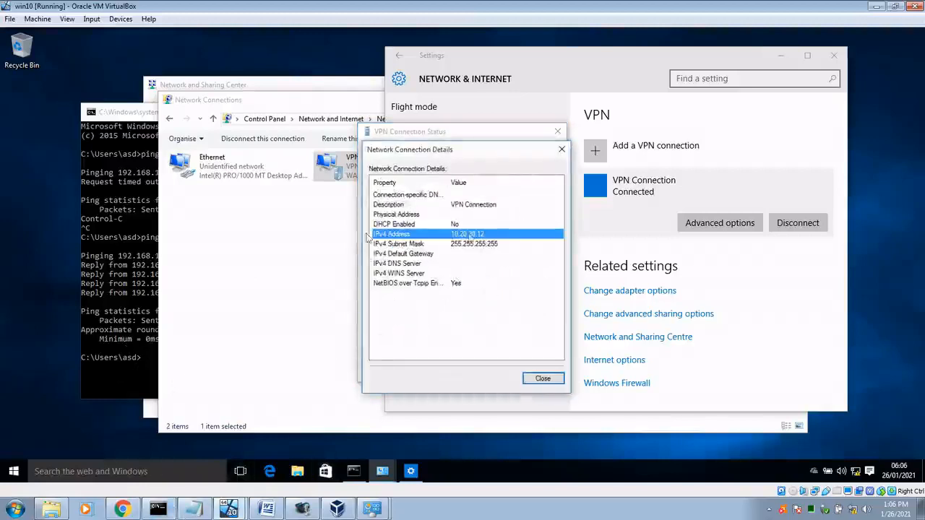
Step: Ping 10.20.30.11 from the win10 VM's Command Prompt, getting 4/4 replies
{"action": "left_click", "coordinate": [119, 383]}
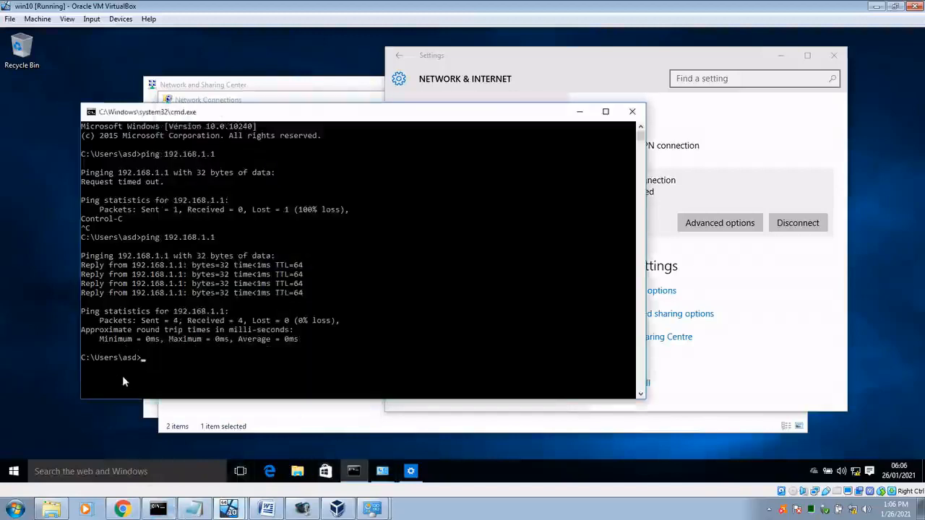
{"action": "type", "text": "pi"}
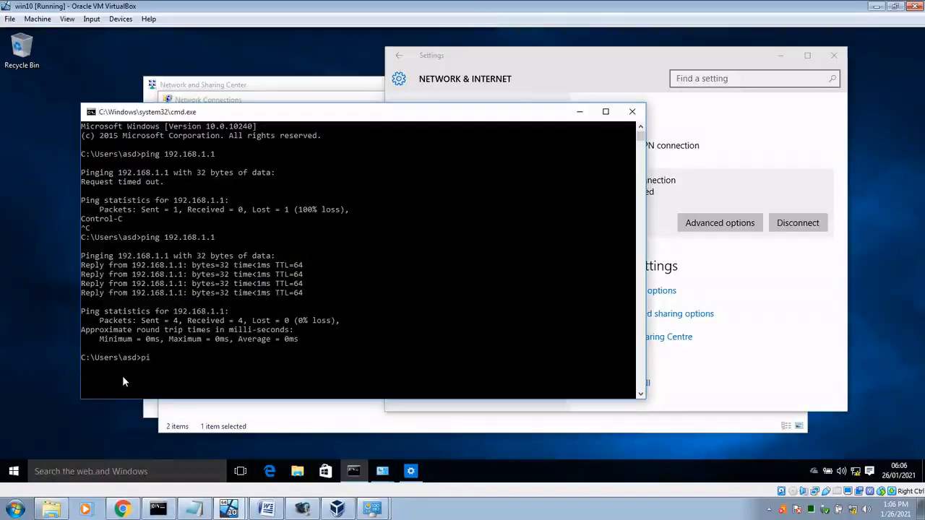
{"action": "type", "text": "ng 10.20.30.11"}
{"action": "key", "text": "Return"}
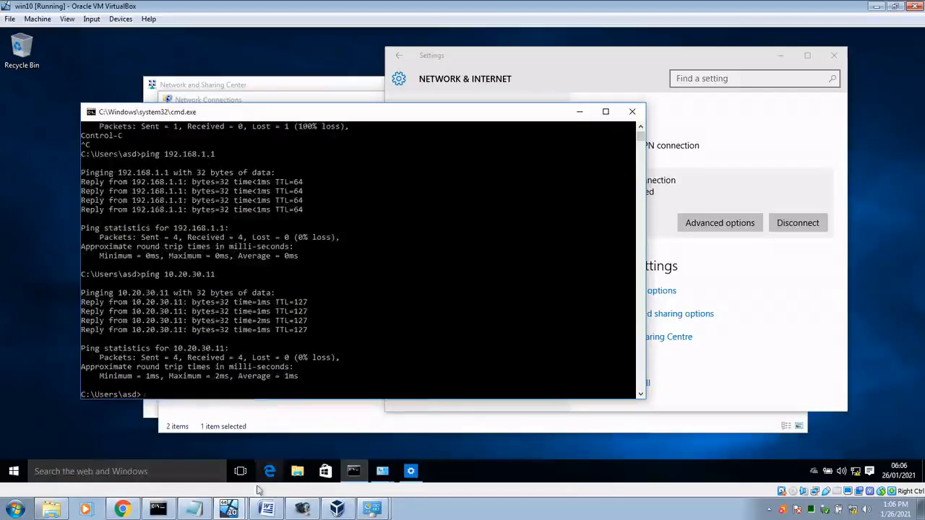
{"action": "left_click", "coordinate": [194, 509]}
Step: Show the VPN topologi diagram in Word, viewing the whole page then returning to 100%
{"action": "left_click", "coordinate": [266, 509]}
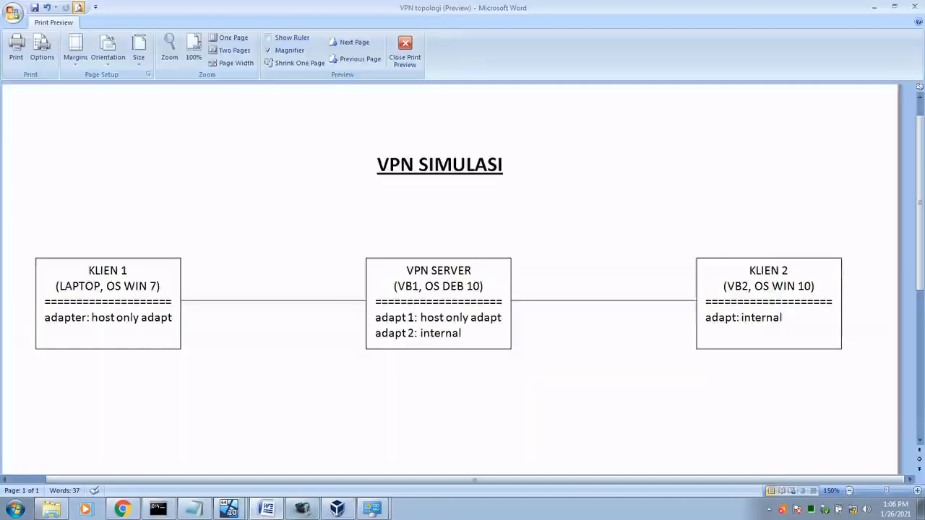
{"action": "left_click", "coordinate": [111, 256]}
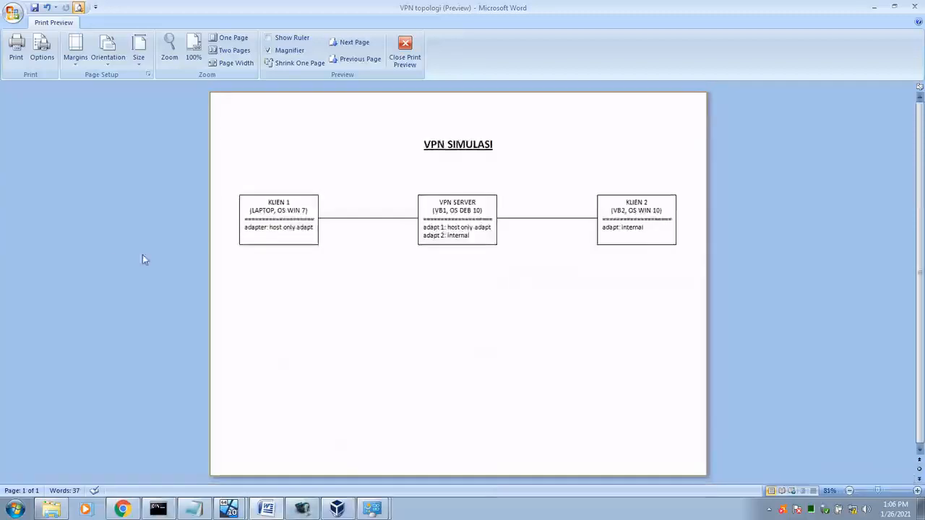
{"action": "left_click", "coordinate": [285, 200]}
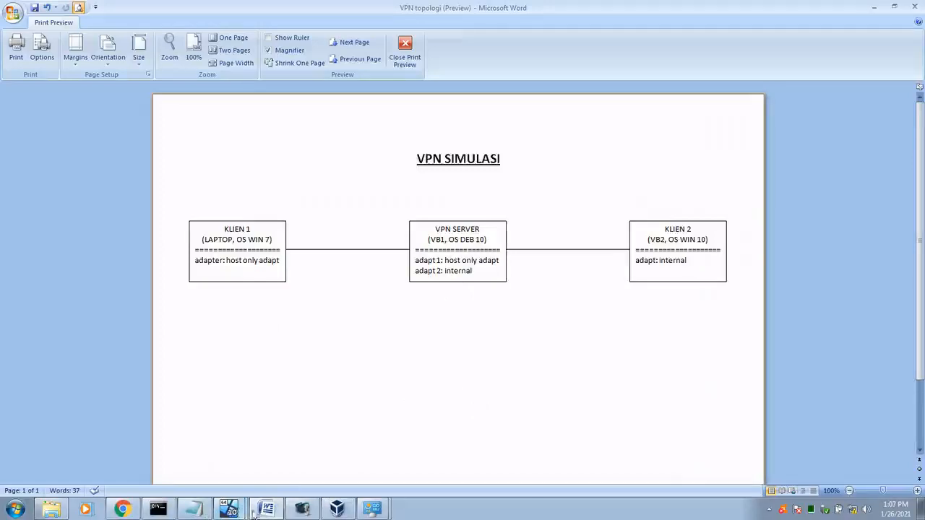
Step: Review the host VPN connection's address 10.20.30.11, then close its Details and Status dialogs
{"action": "left_click", "coordinate": [372, 506]}
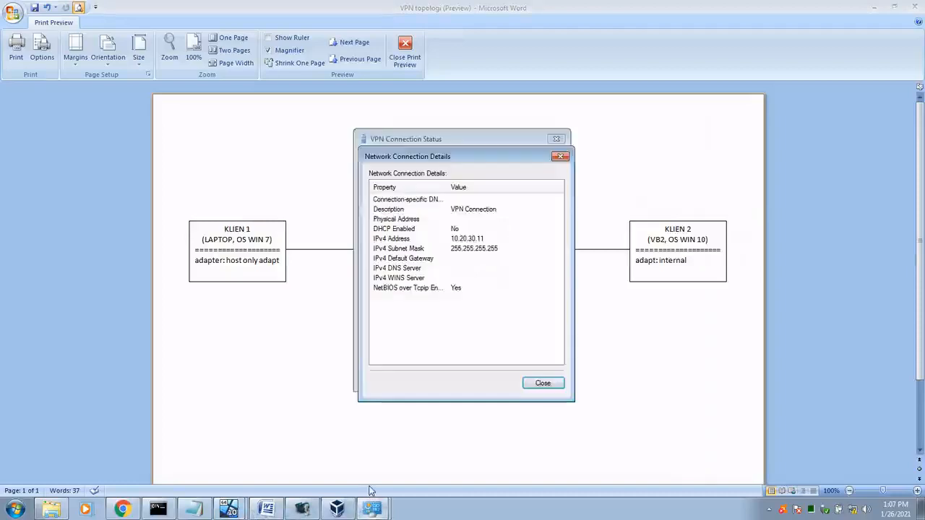
{"action": "left_click", "coordinate": [482, 241]}
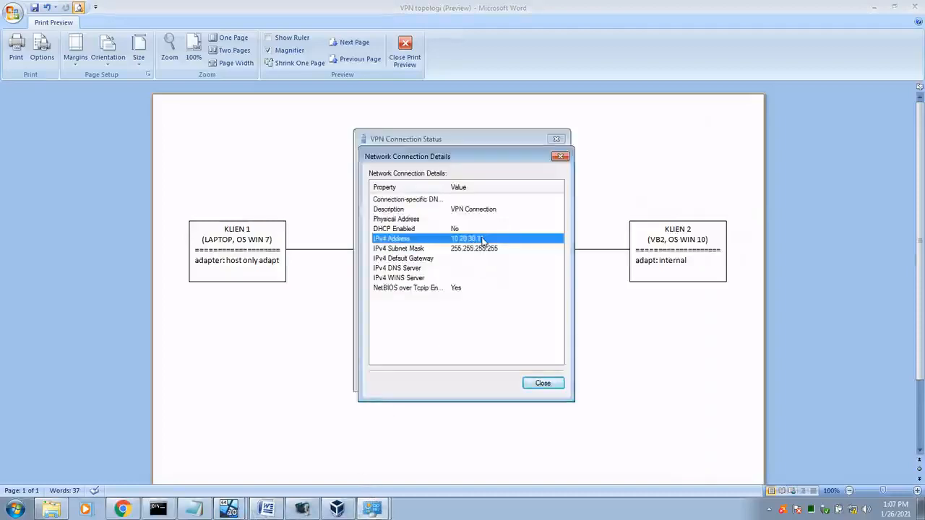
{"action": "left_click", "coordinate": [548, 386]}
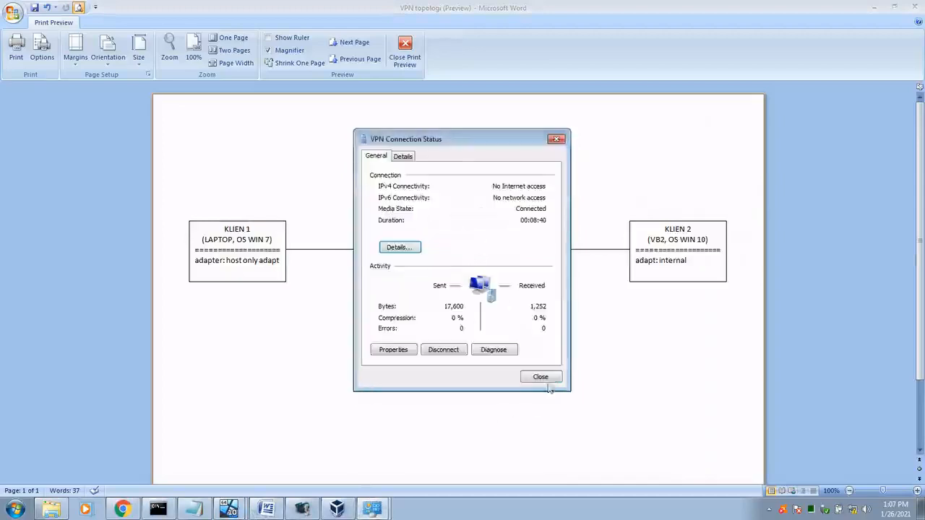
{"action": "left_click", "coordinate": [541, 378]}
Step: Check the IPv4 address in the host's VirtualBox Host-Only Network connection details
{"action": "left_click", "coordinate": [373, 508]}
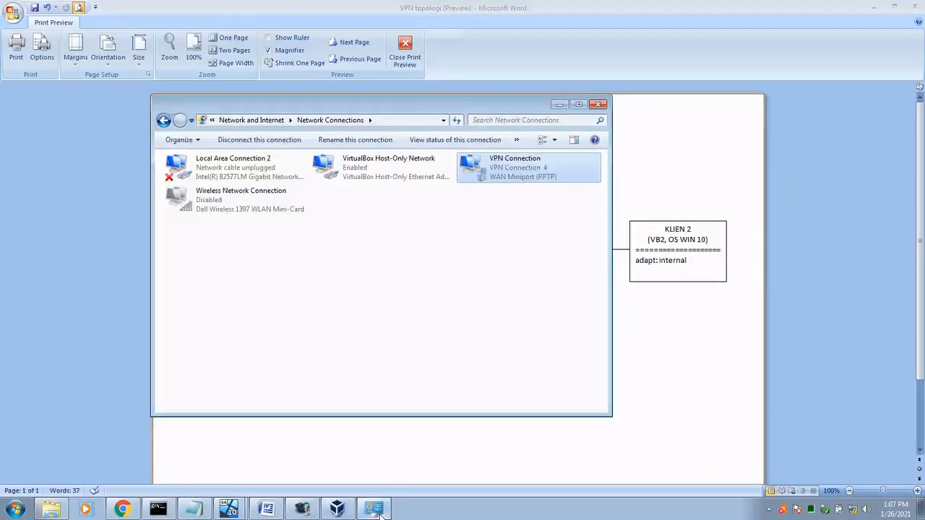
{"action": "double_click", "coordinate": [377, 178]}
{"action": "left_click", "coordinate": [396, 244]}
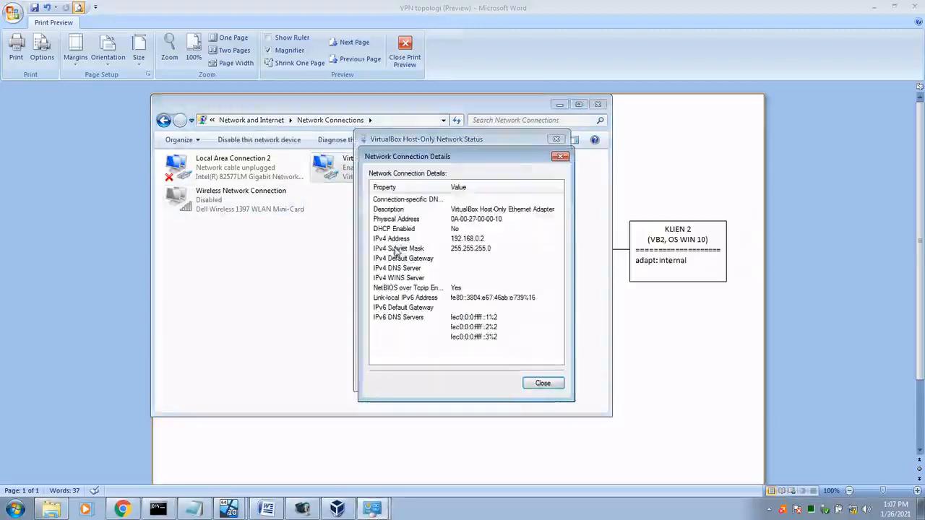
{"action": "left_click", "coordinate": [479, 239]}
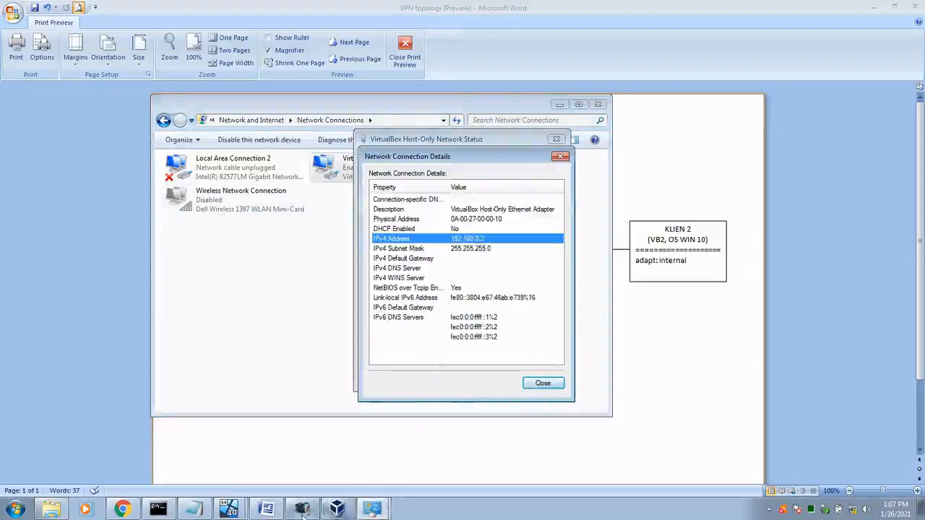
{"action": "left_click", "coordinate": [232, 513]}
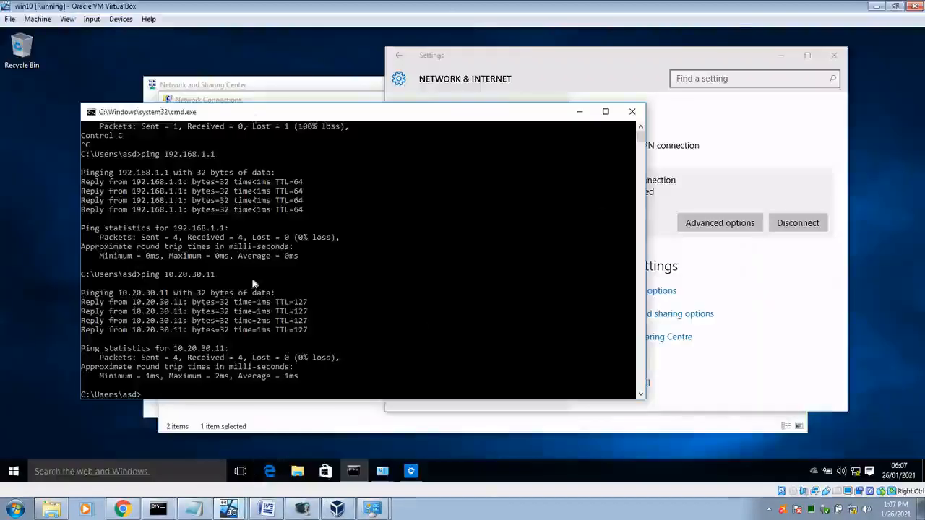
Step: Check the win10 VM's Ethernet details showing IPv4 address 192.168.1.2
{"action": "left_click", "coordinate": [267, 420]}
{"action": "double_click", "coordinate": [232, 173]}
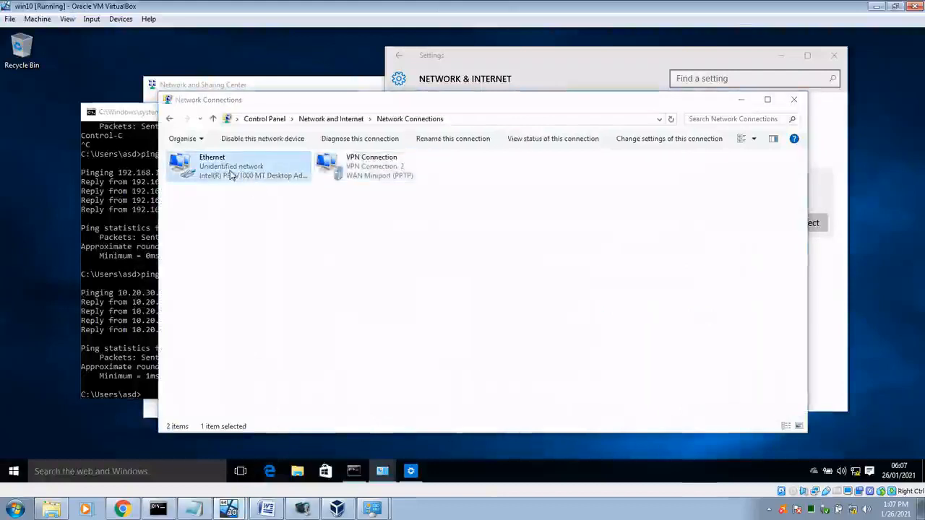
{"action": "left_click", "coordinate": [394, 241]}
{"action": "left_click", "coordinate": [477, 237]}
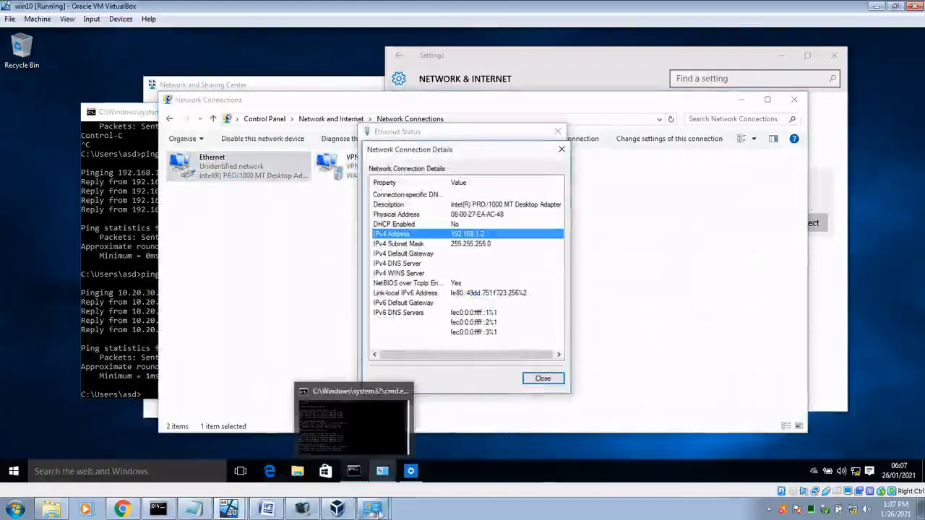
Step: Ping 192.168.1.2 from the host and stop it after it times out
{"action": "left_click", "coordinate": [158, 510]}
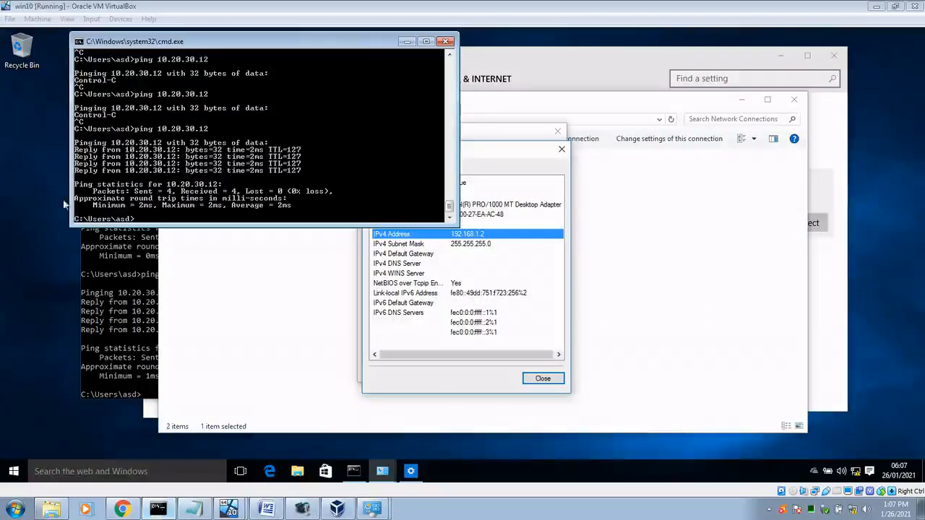
{"action": "type", "text": "ping 192.168.1.2"}
{"action": "key", "text": "Return"}
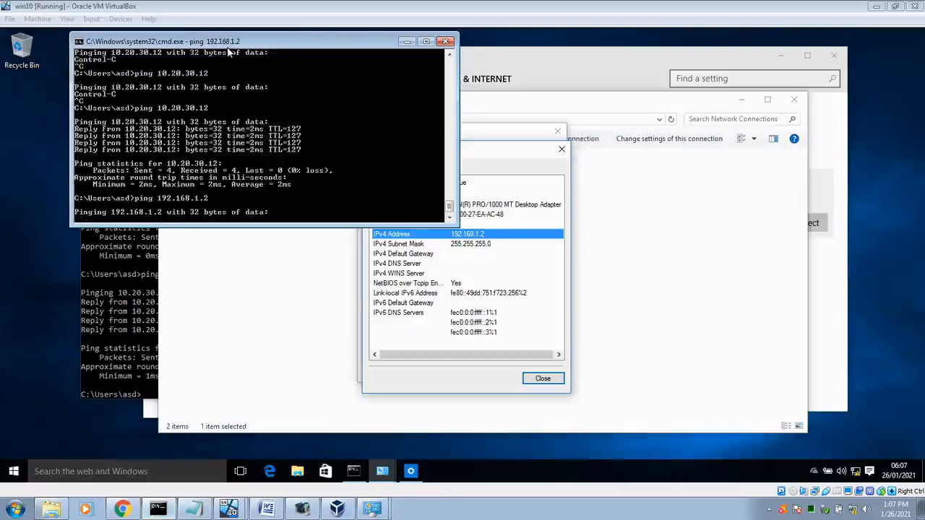
{"action": "key", "text": "ctrl+c"}
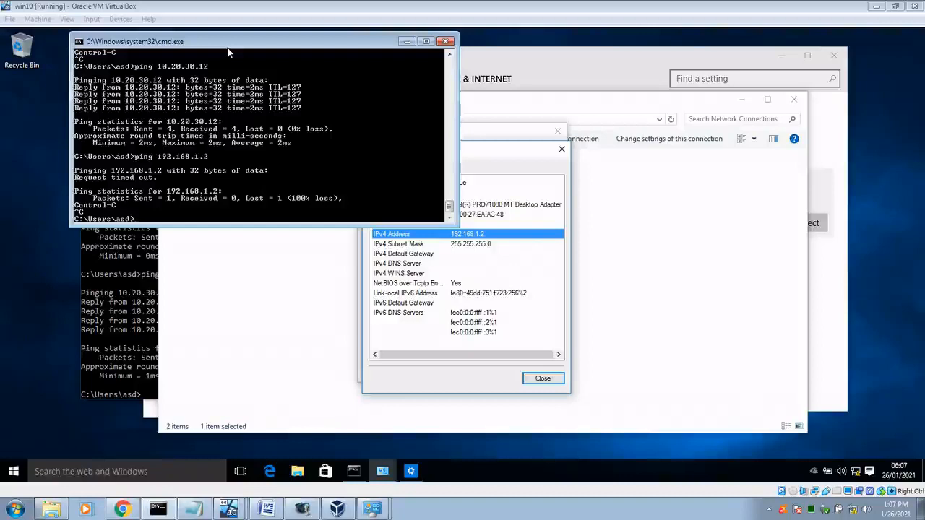
{"action": "left_click", "coordinate": [304, 329]}
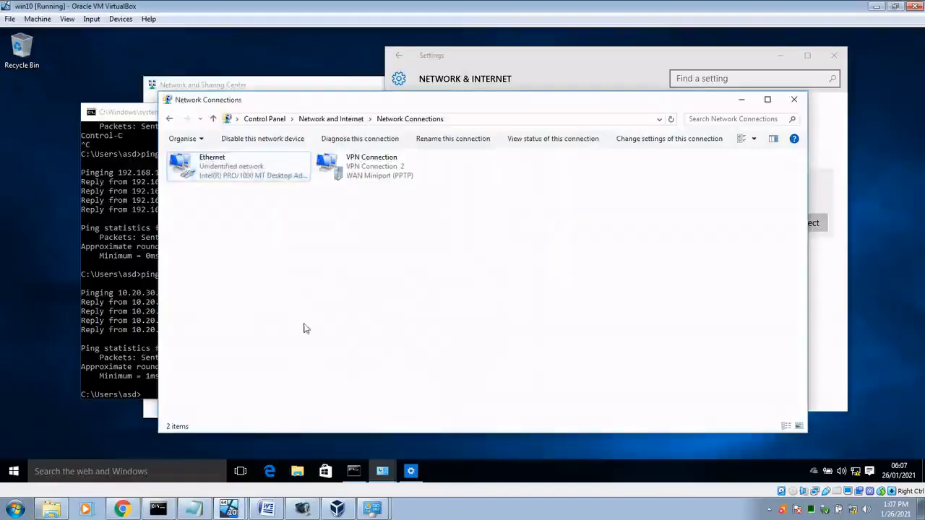
Step: Select the VM's WAN Miniport PPTP VPN Connection, then bring up the host's VPN mantab notes
{"action": "left_click", "coordinate": [359, 174]}
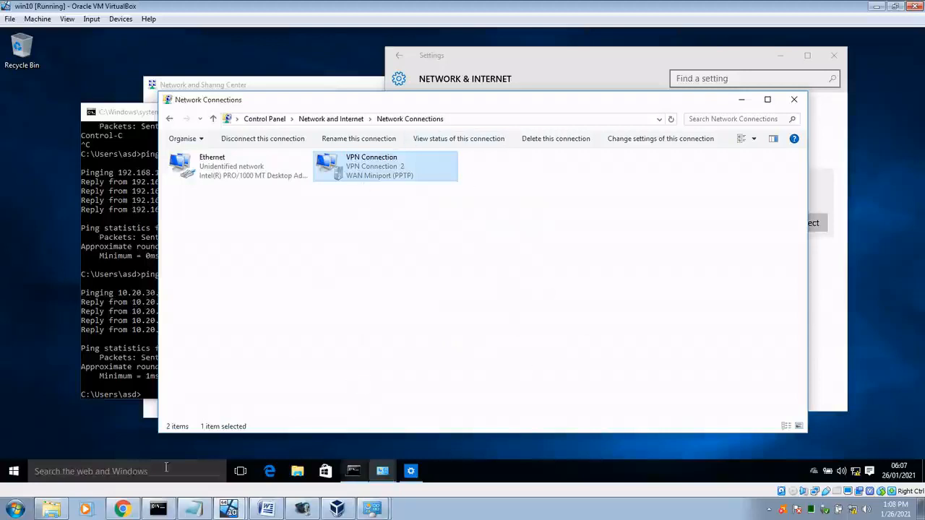
{"action": "left_click", "coordinate": [193, 510]}
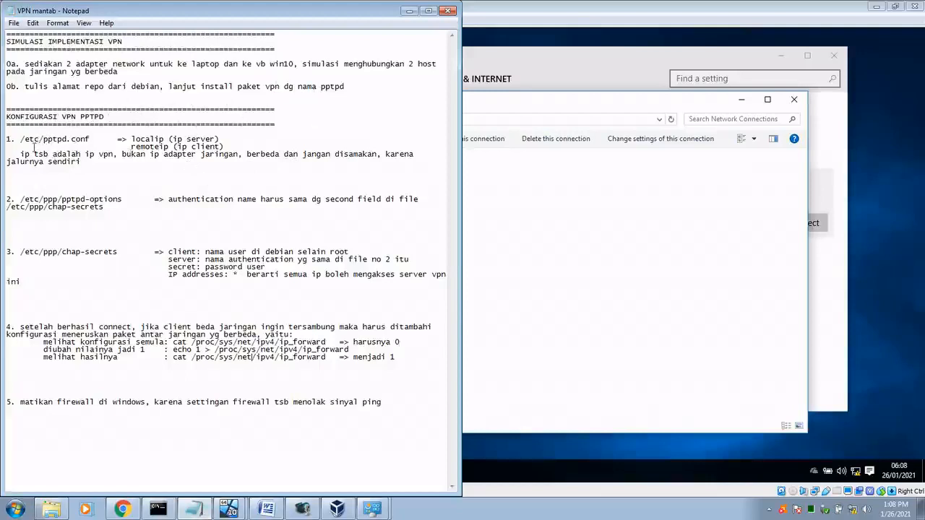
{"action": "left_click_drag", "start_coordinate": [47, 140], "coordinate": [52, 277]}
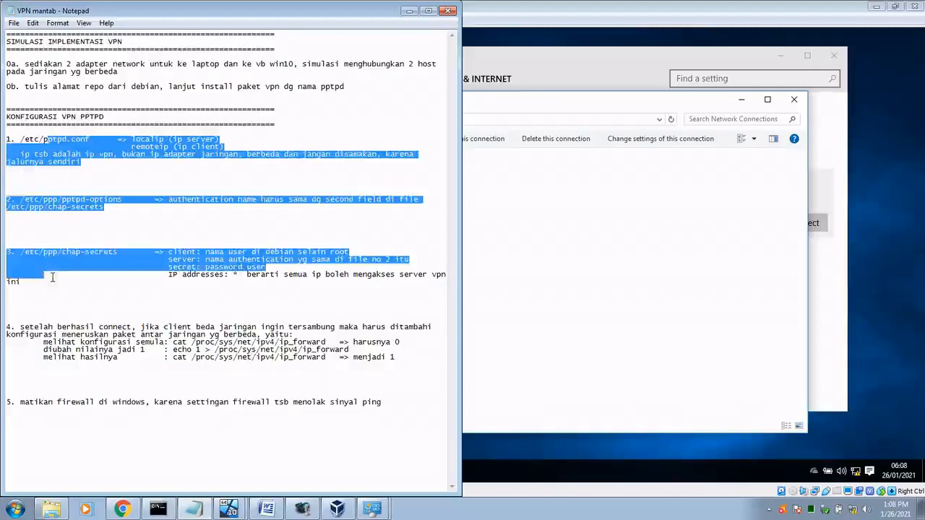
{"action": "left_click", "coordinate": [156, 344]}
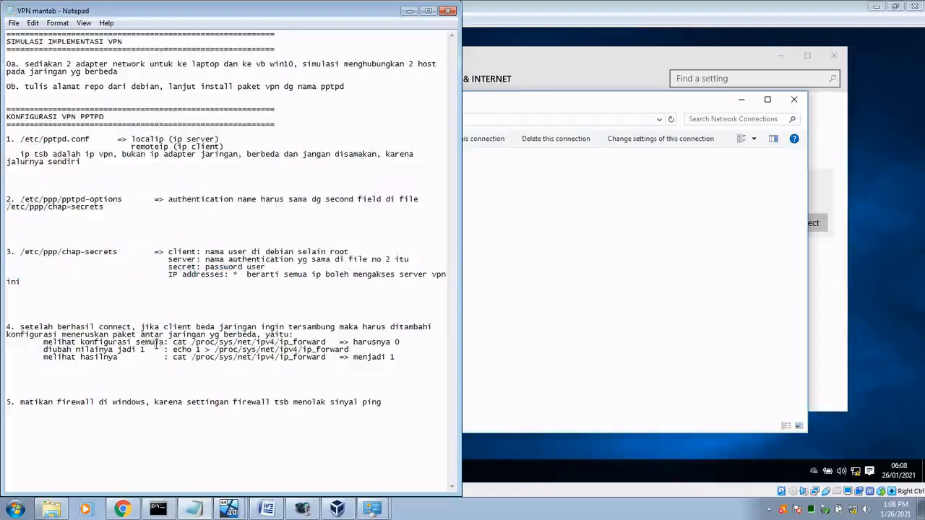
{"action": "left_click_drag", "start_coordinate": [157, 344], "coordinate": [251, 358]}
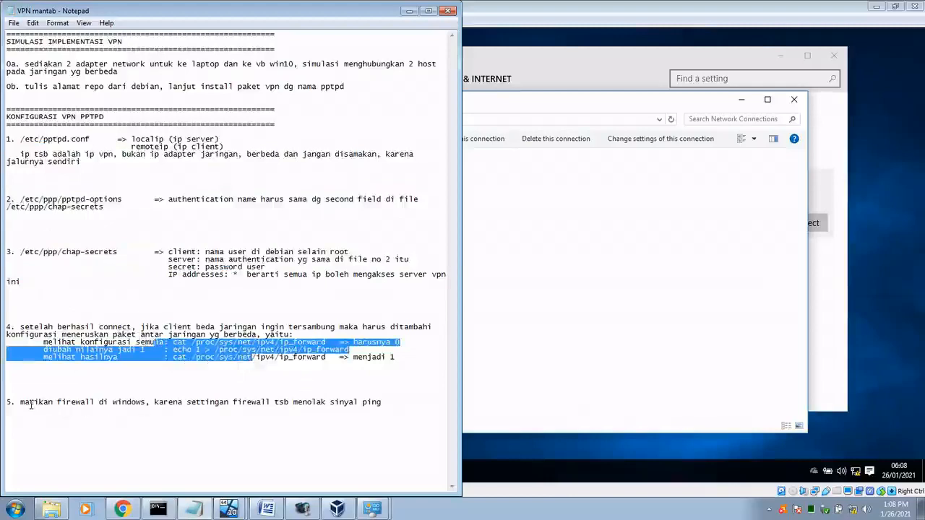
{"action": "left_click_drag", "start_coordinate": [30, 403], "coordinate": [218, 403]}
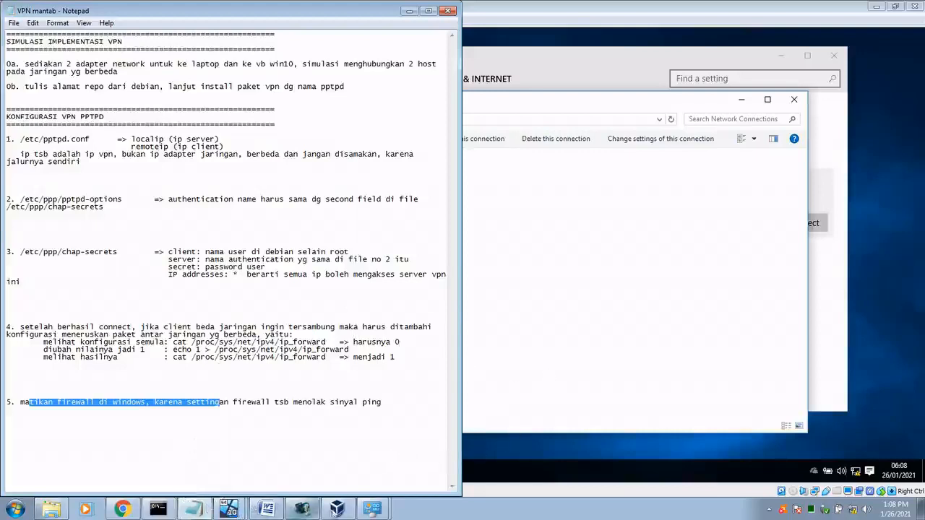
Step: Close the host-only adapter's Network Connection Details and Status dialogs
{"action": "left_click", "coordinate": [372, 508]}
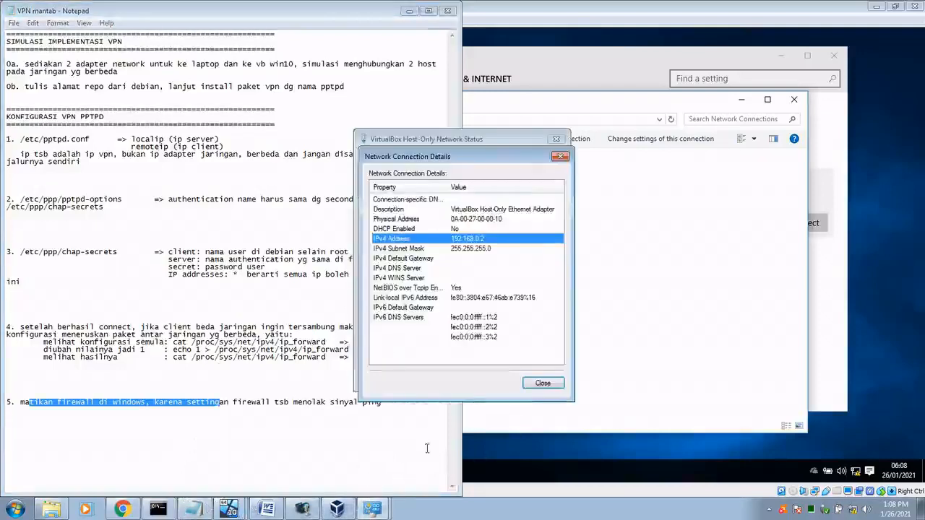
{"action": "left_click", "coordinate": [541, 384]}
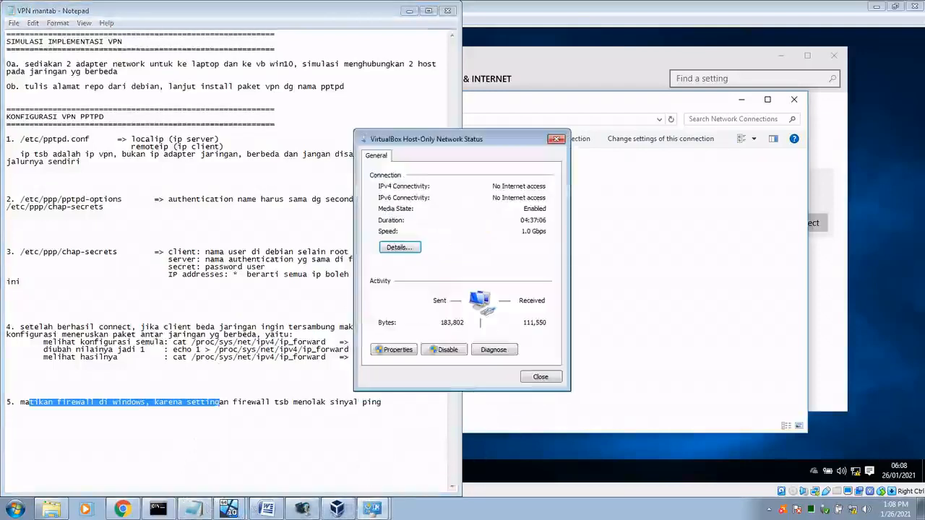
{"action": "left_click", "coordinate": [525, 376]}
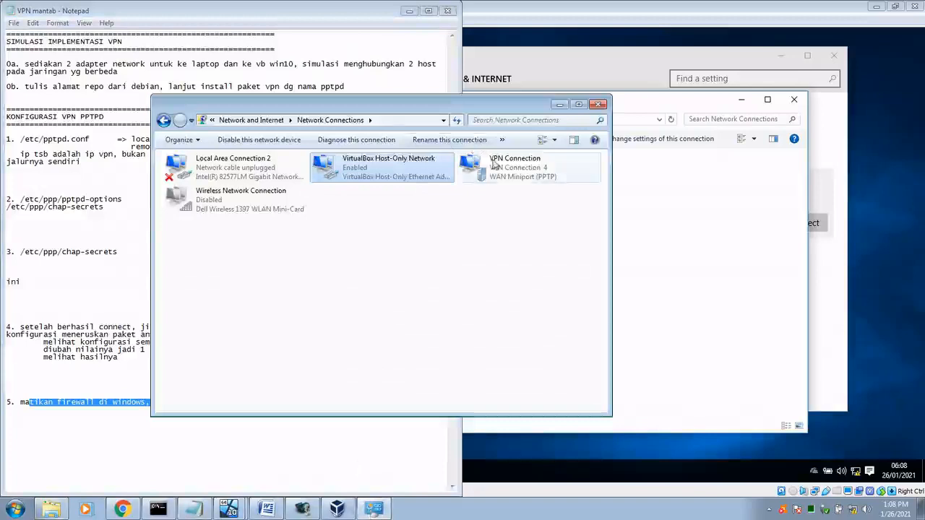
Step: Inspect the host's VPN and disabled Wireless connections, then return to the host ping results
{"action": "left_click", "coordinate": [494, 165]}
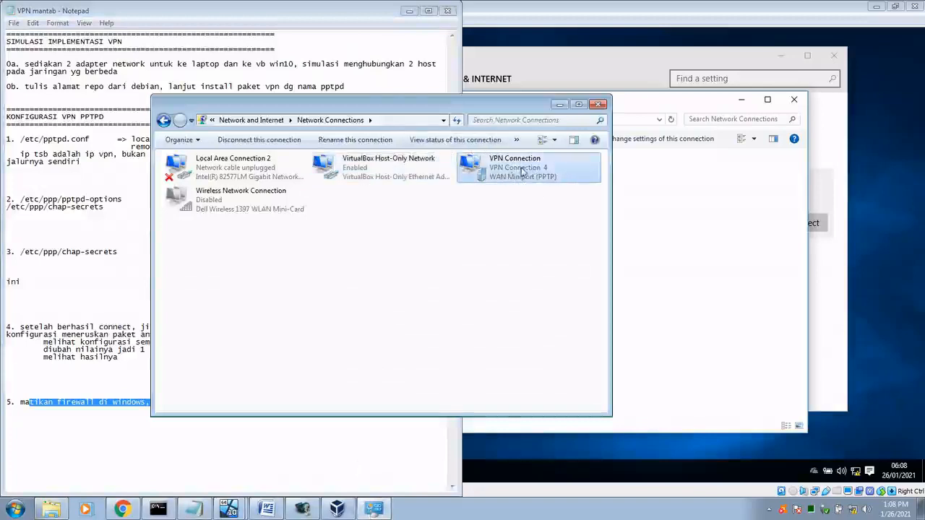
{"action": "left_click", "coordinate": [208, 205]}
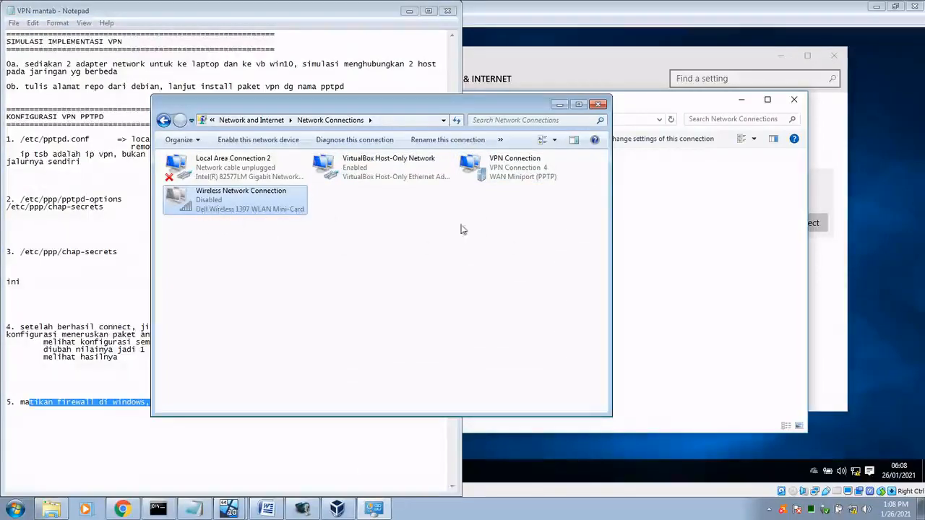
{"action": "left_click", "coordinate": [481, 175]}
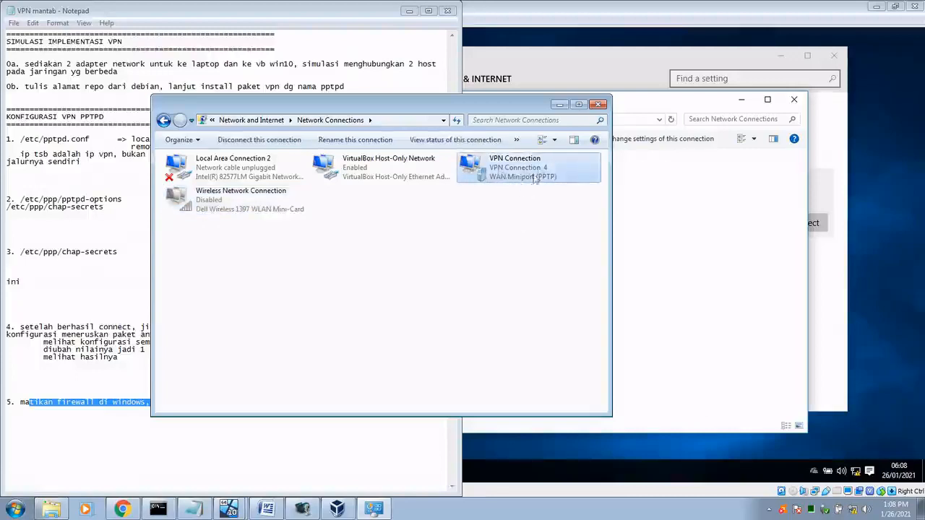
{"action": "left_click", "coordinate": [156, 510]}
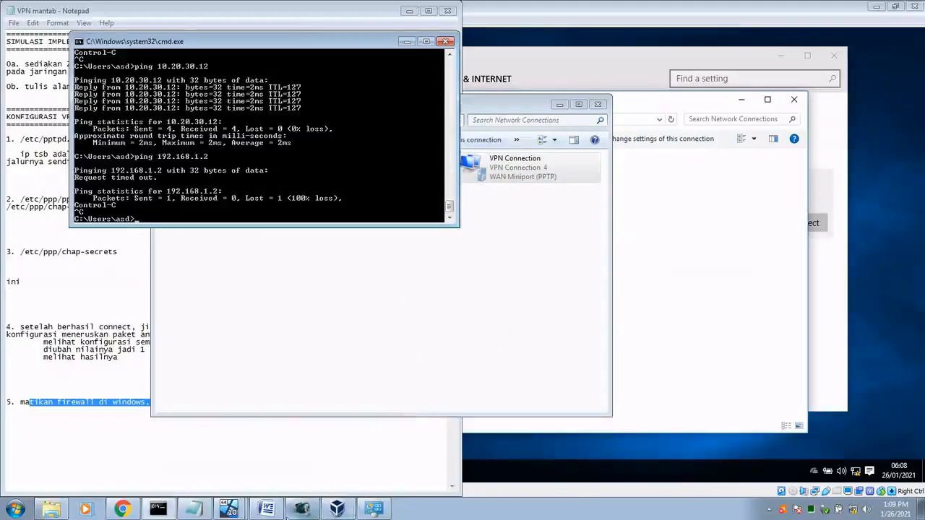
Step: Review the VM's ping replies and Network Connections, then open the screen recorder's tray menu
{"action": "left_click", "coordinate": [227, 511]}
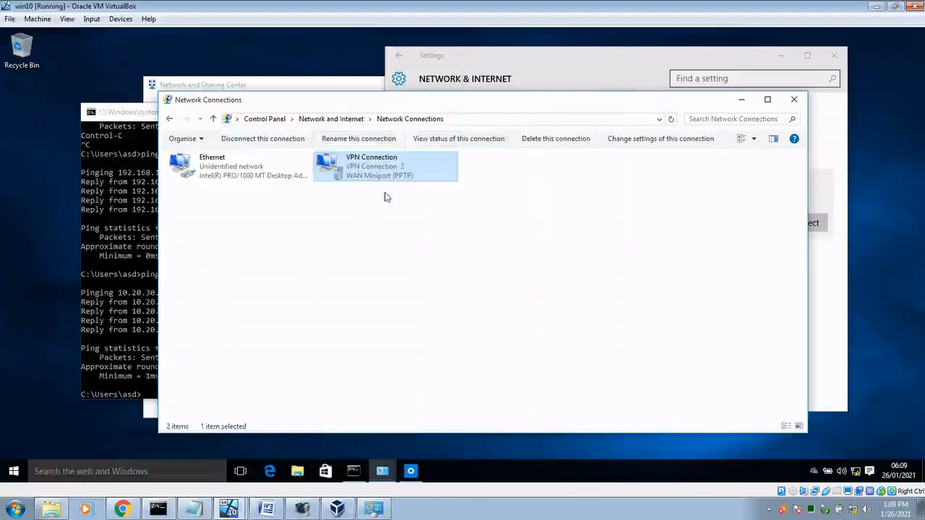
{"action": "left_click", "coordinate": [112, 284]}
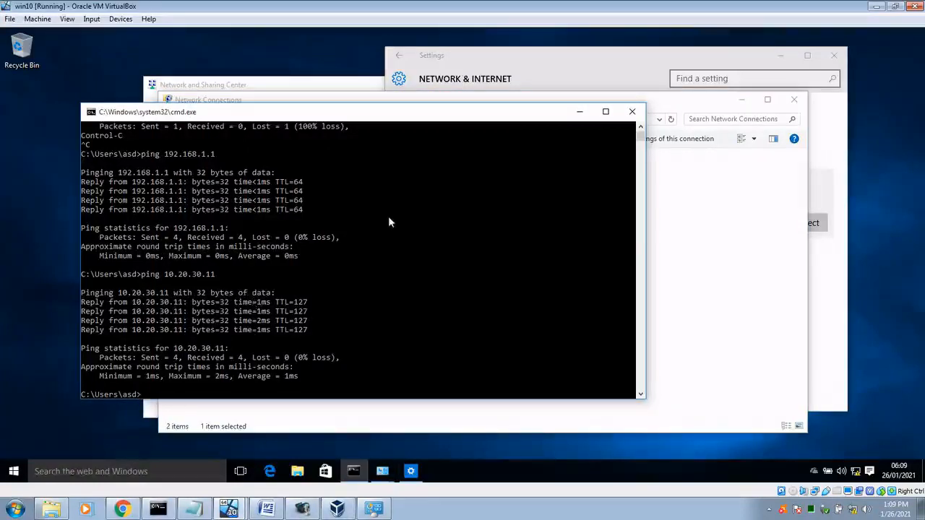
{"action": "left_click", "coordinate": [660, 244]}
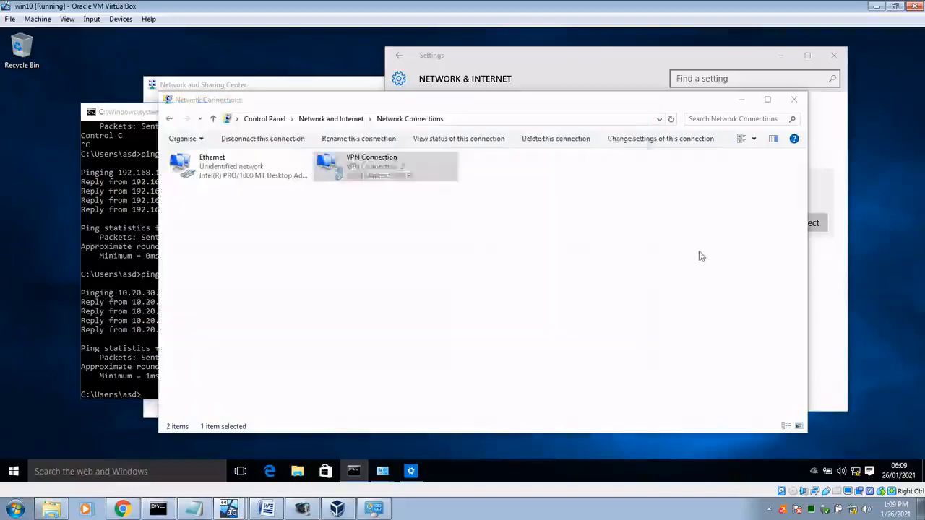
{"action": "left_click", "coordinate": [127, 118]}
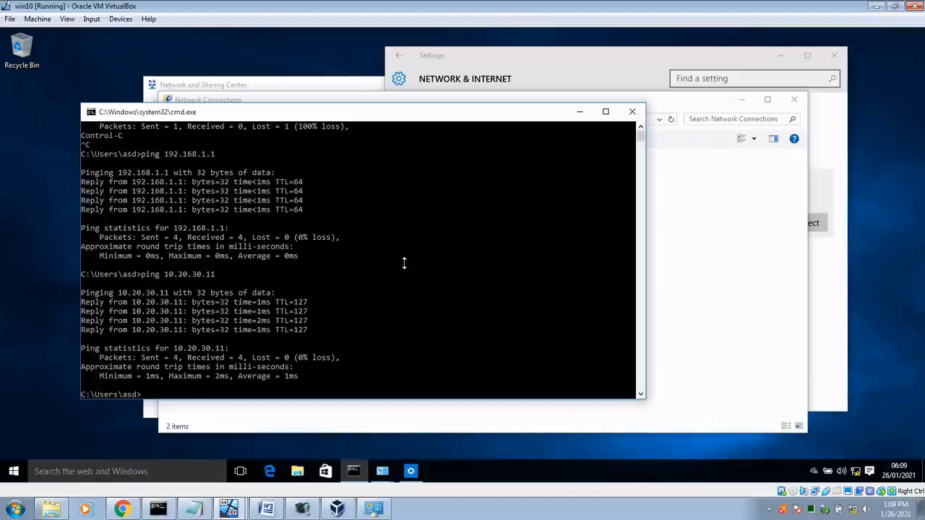
{"action": "left_click", "coordinate": [705, 293]}
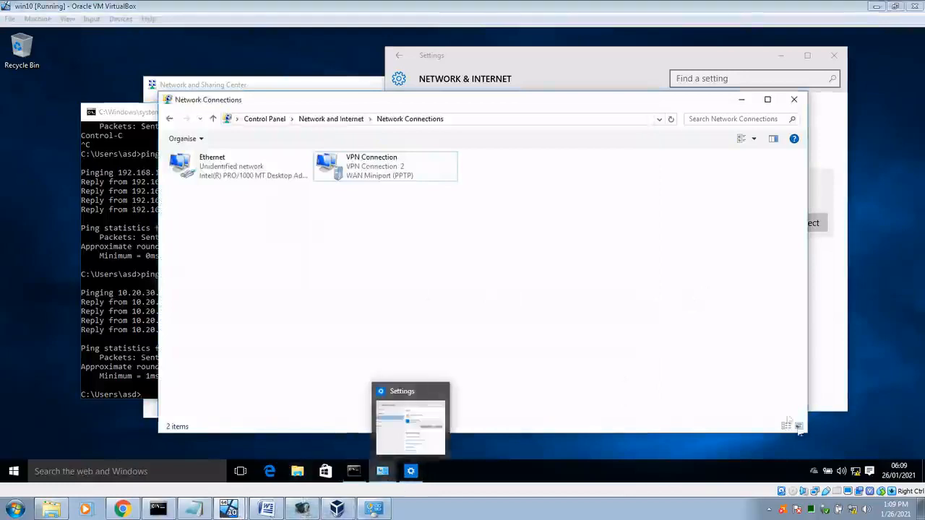
{"action": "left_click", "coordinate": [768, 509]}
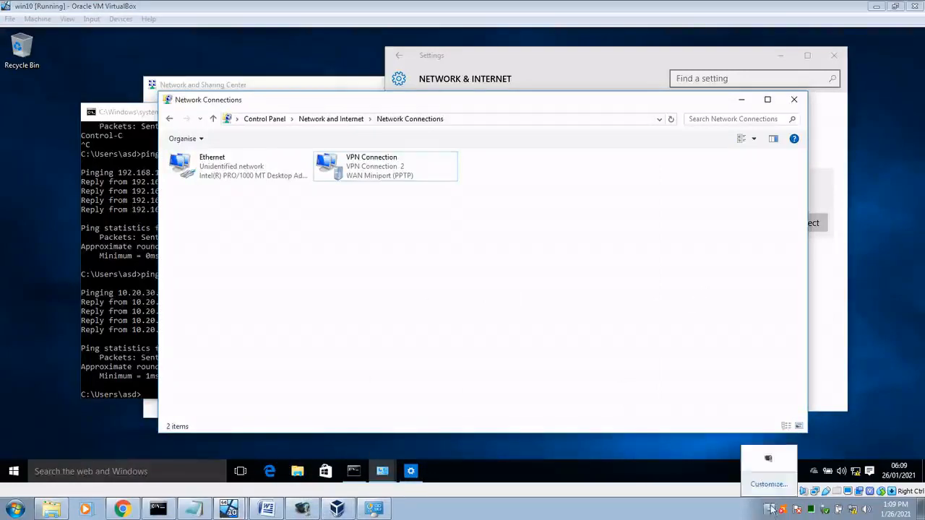
{"action": "right_click", "coordinate": [768, 458]}
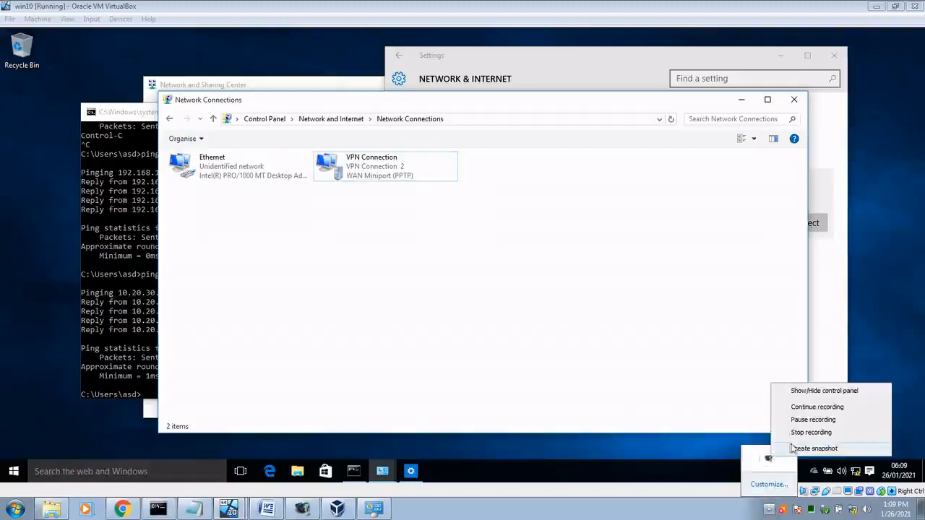